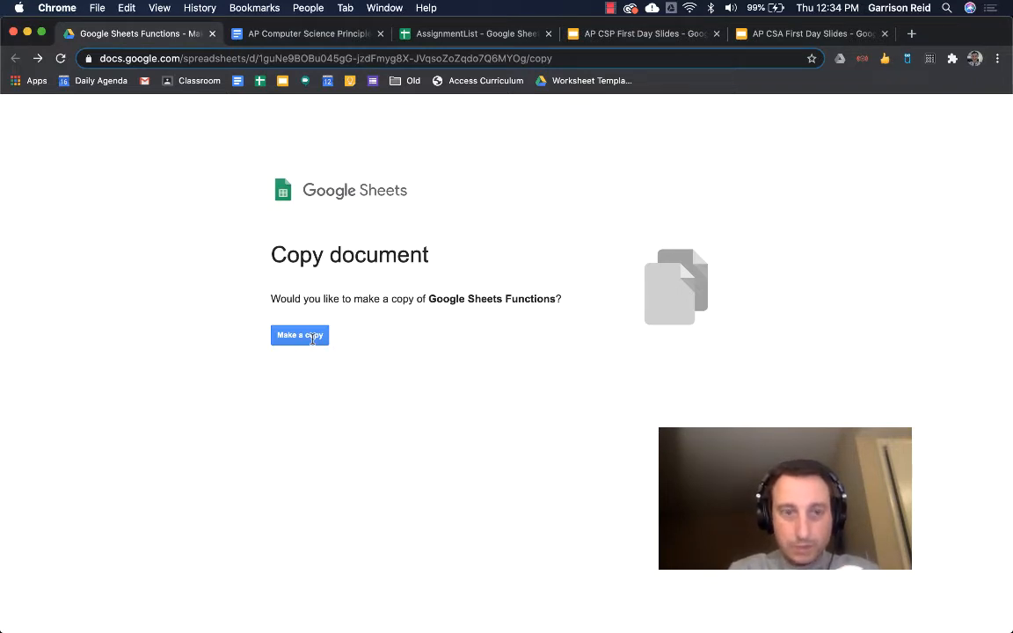
- Make a personal copy of the Google Sheets Functions spreadsheet
click(317, 337)
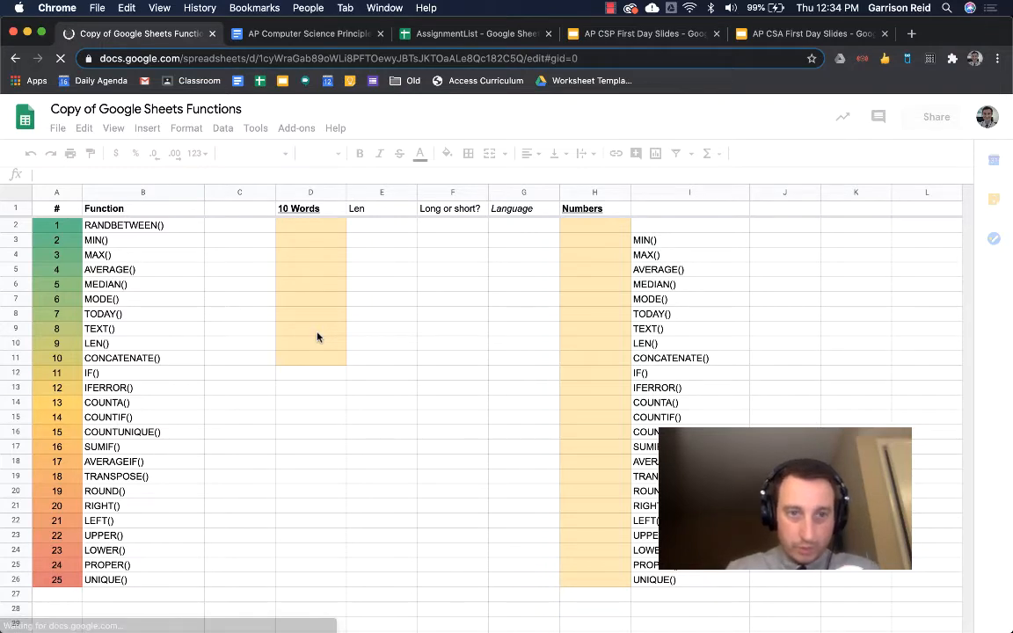
- Enter dog, cat, pizza, hotdog and robot in D2 through D6
click(320, 228)
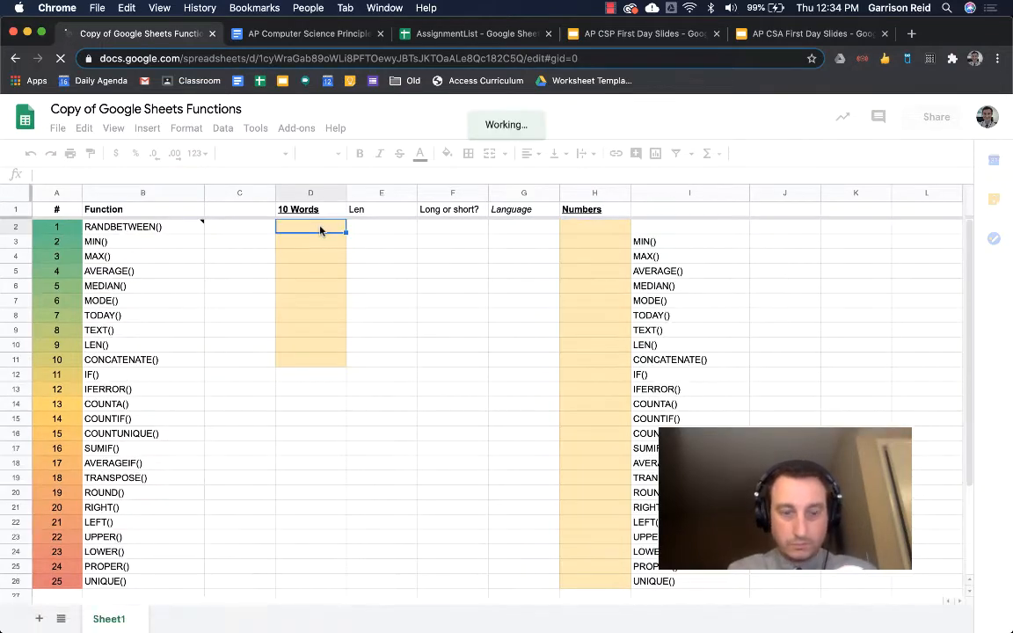
text(dog)
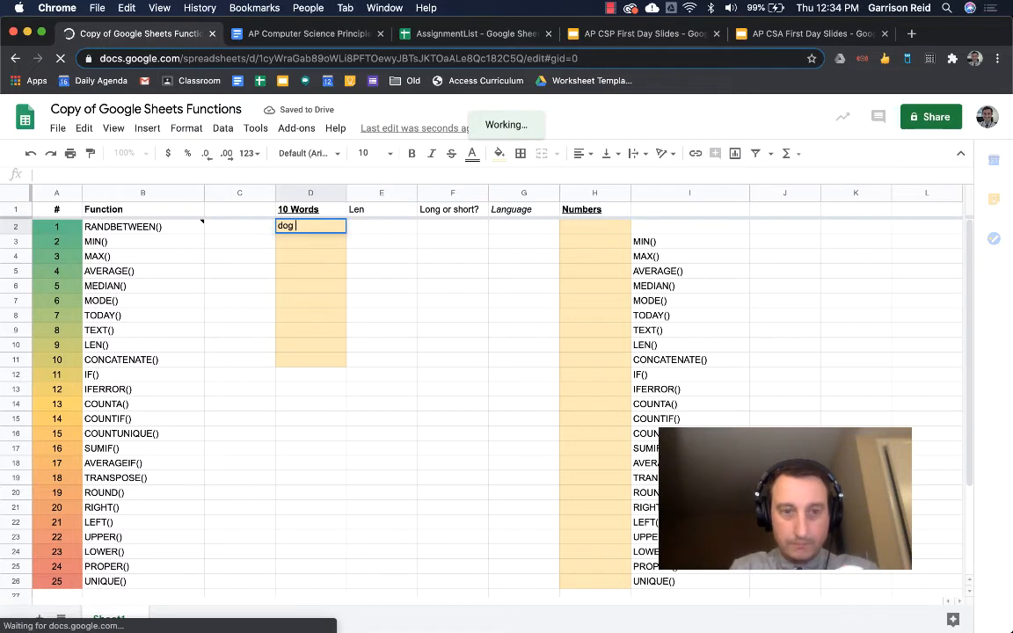
key(Return)
text(cat)
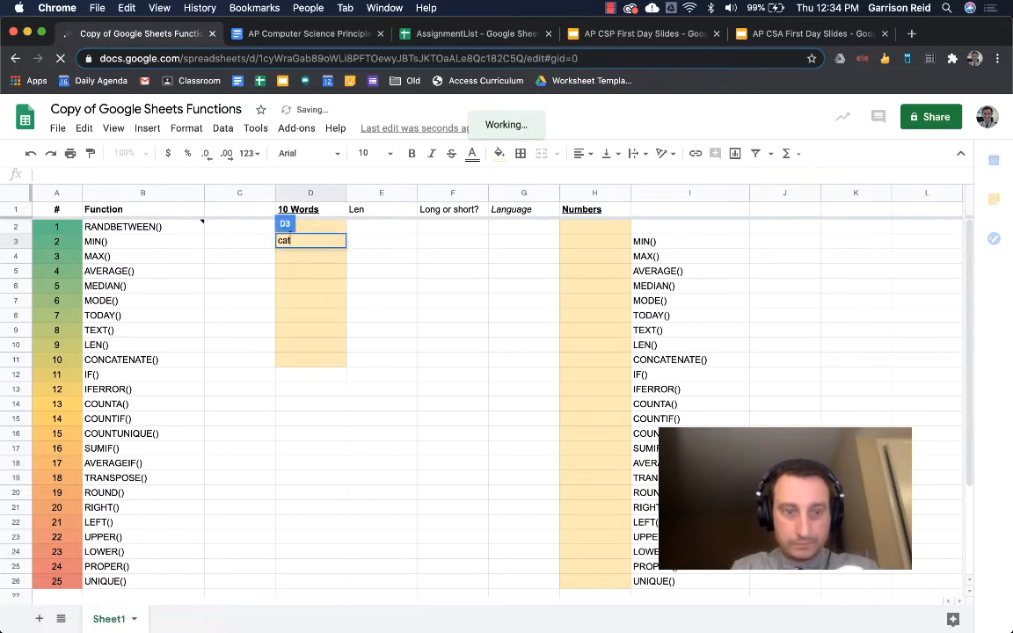
key(Return)
text(pizza)
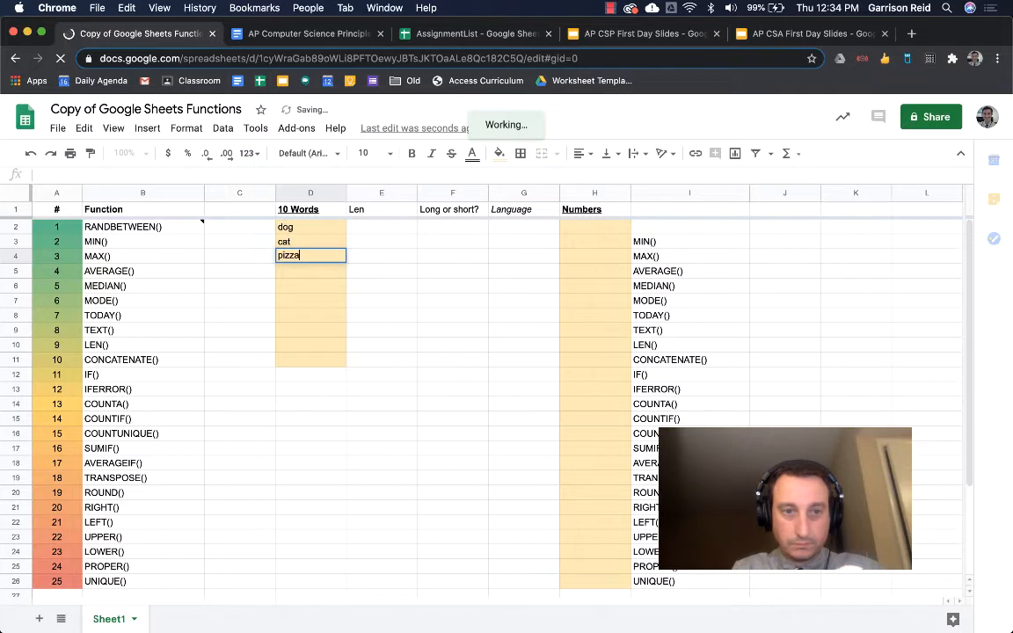
key(Return)
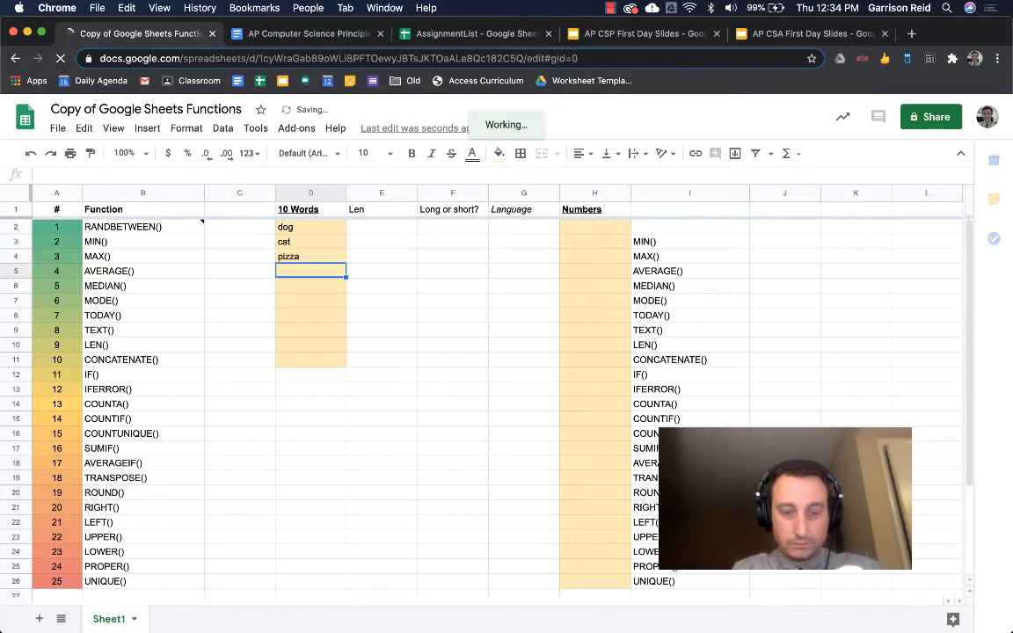
text(hotdog)
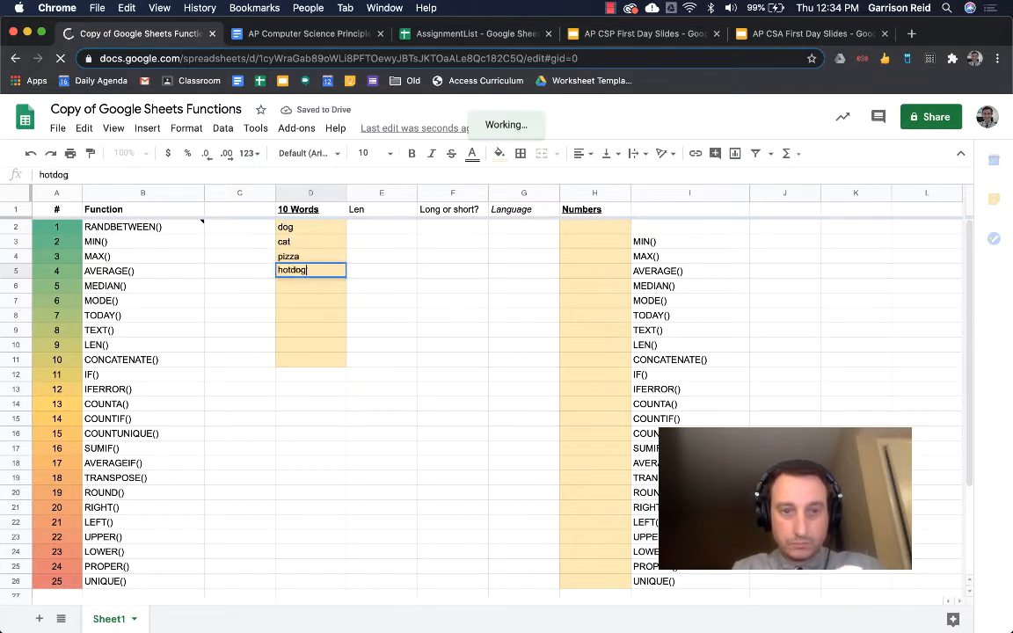
key(Return)
text(robot)
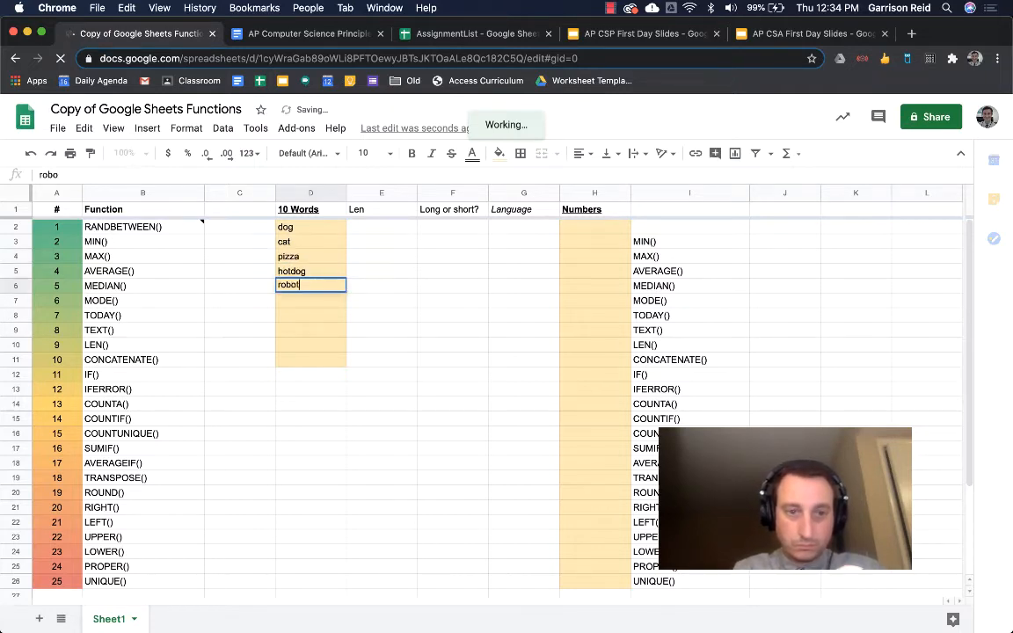
key(Return)
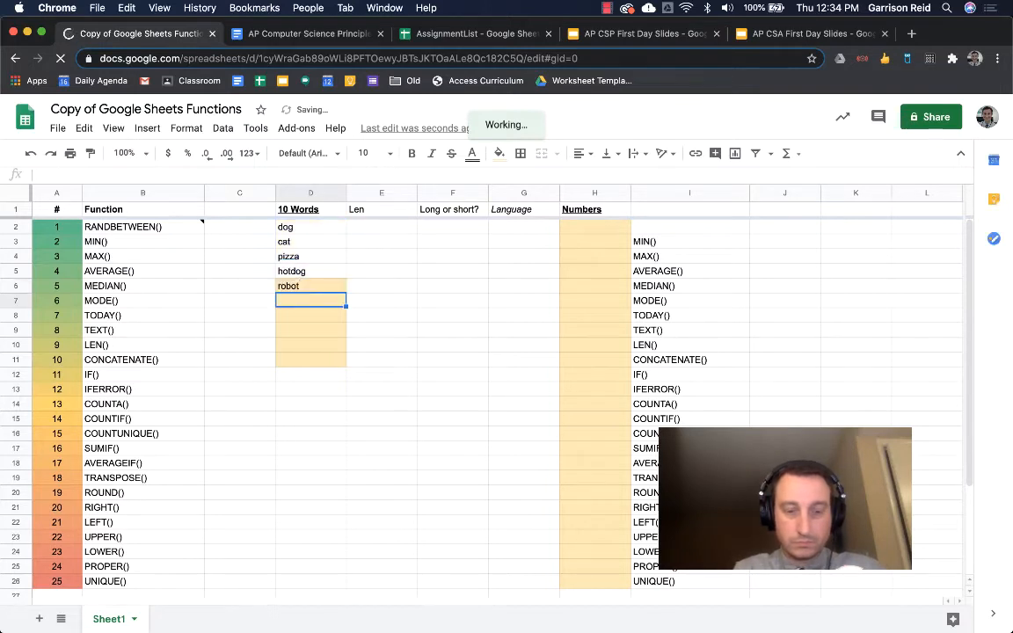
- Enter North Carolina, Chapel Hill, tigers, a name and spreadsheet in D7 through D11
text(North )
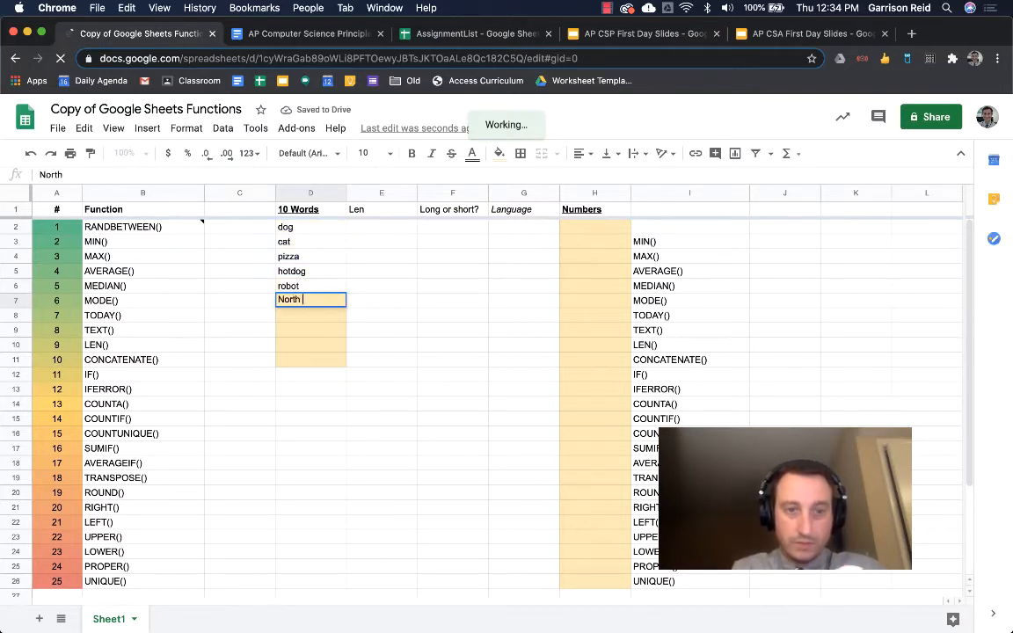
text(Ca)
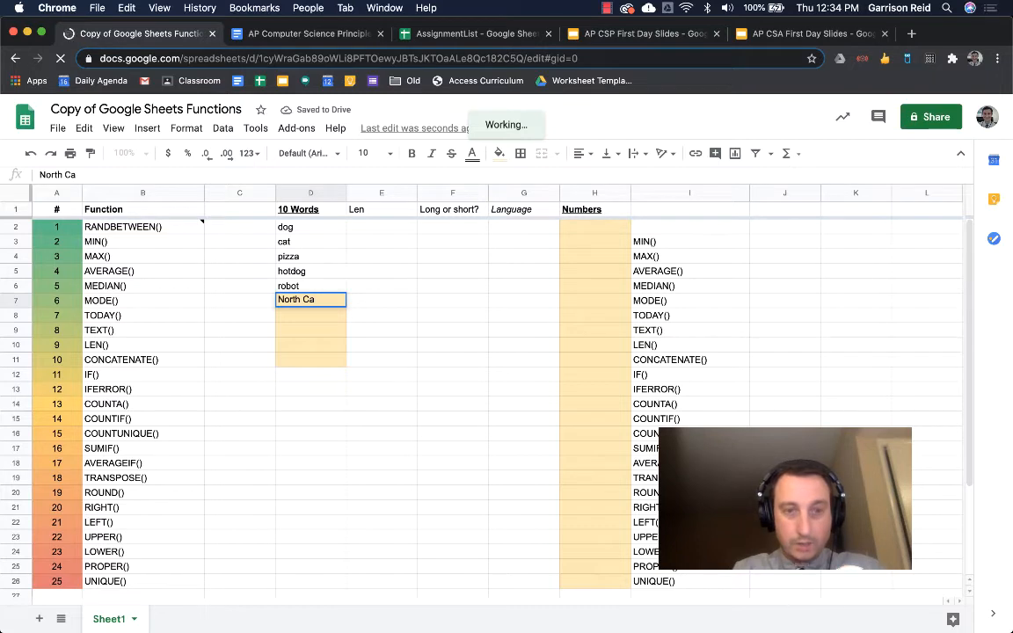
text(rol)
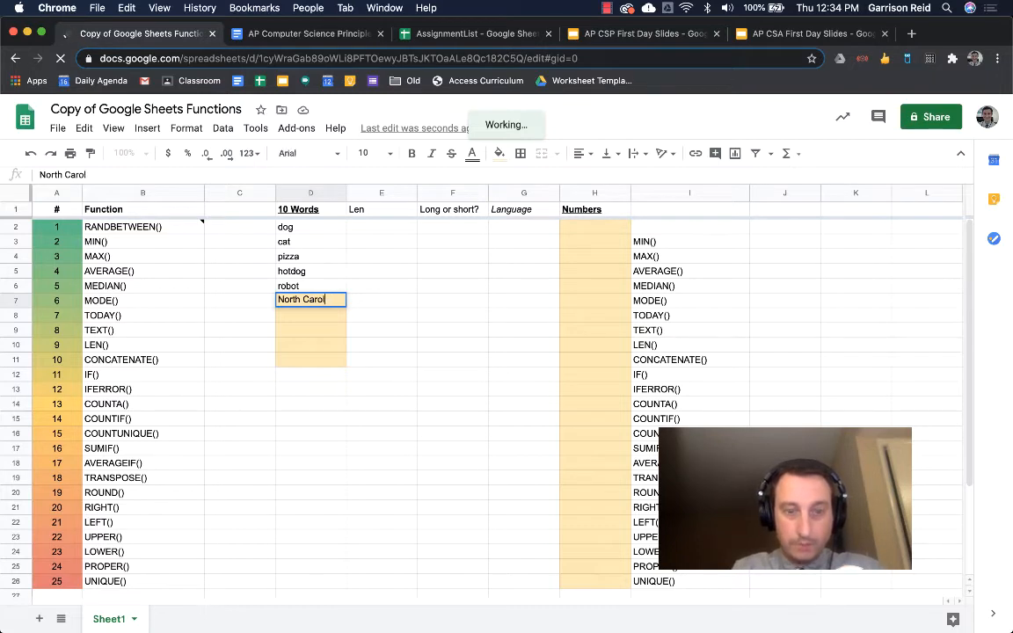
text(i)
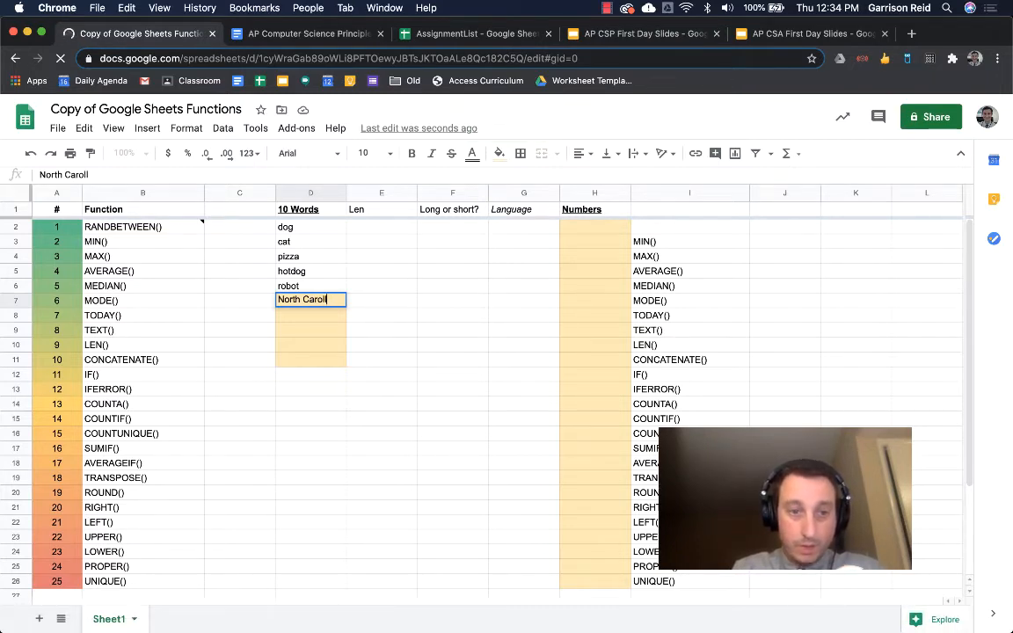
text(na)
key(Return)
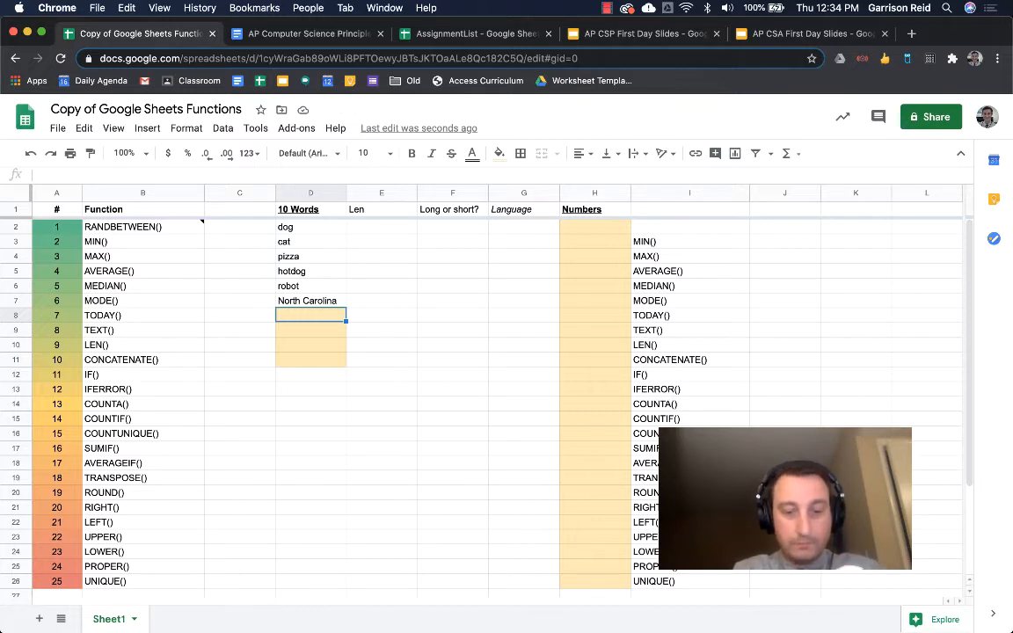
text(Chapel hi)
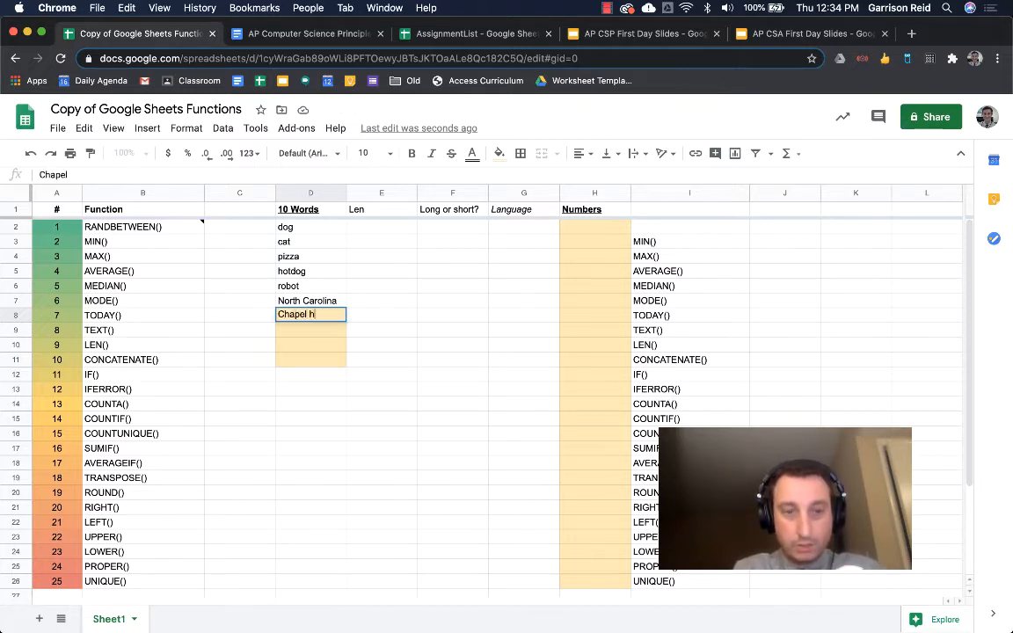
key(BackSpace)
key(BackSpace)
text(Hil)
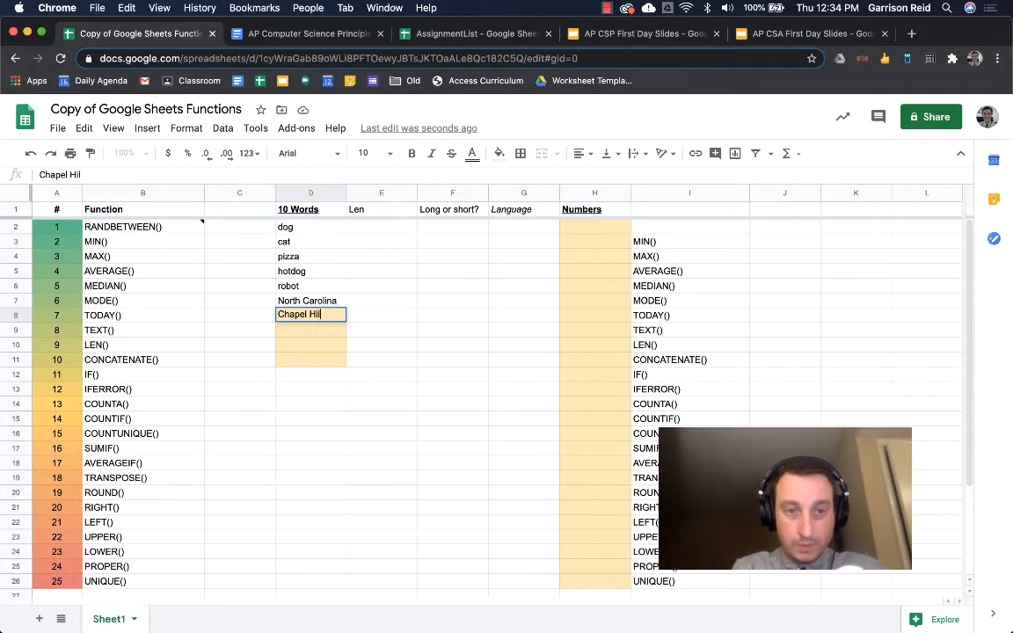
text(l)
key(Return)
text(t)
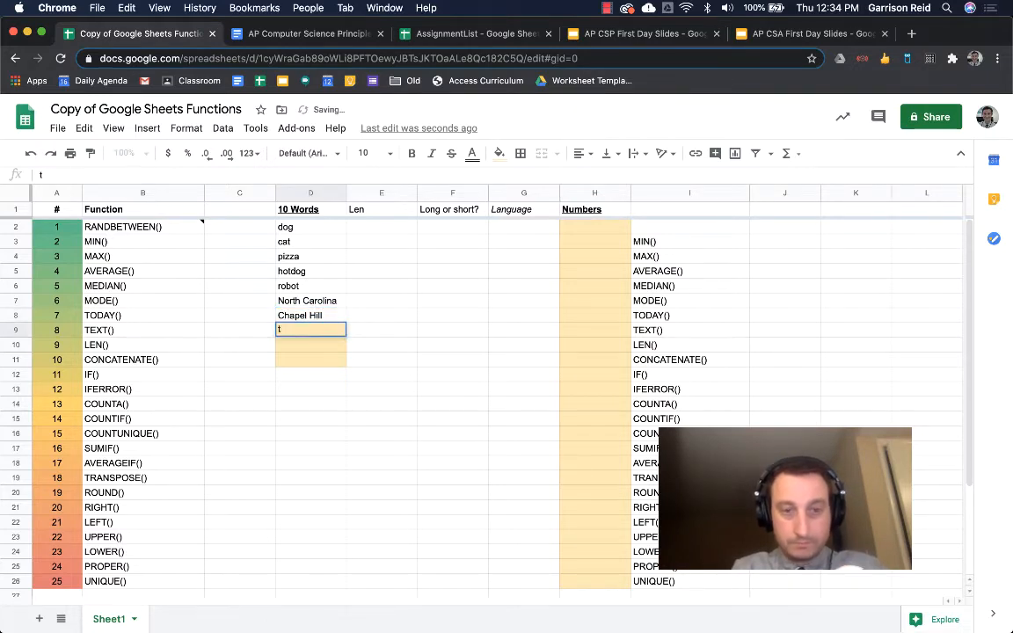
text(igers)
key(Return)
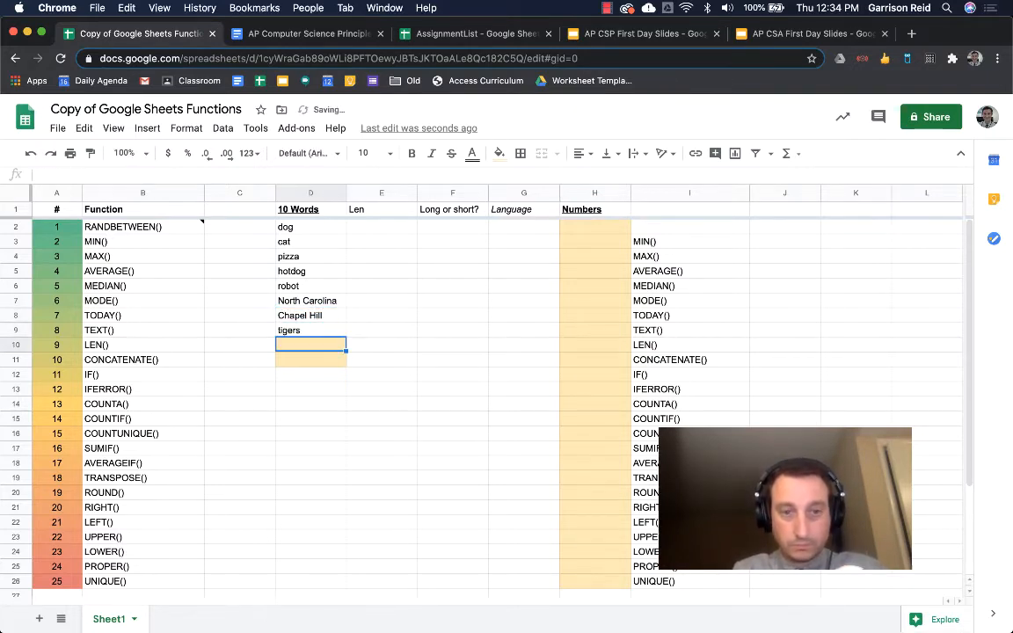
text(Reid)
key(Return)
text(sp)
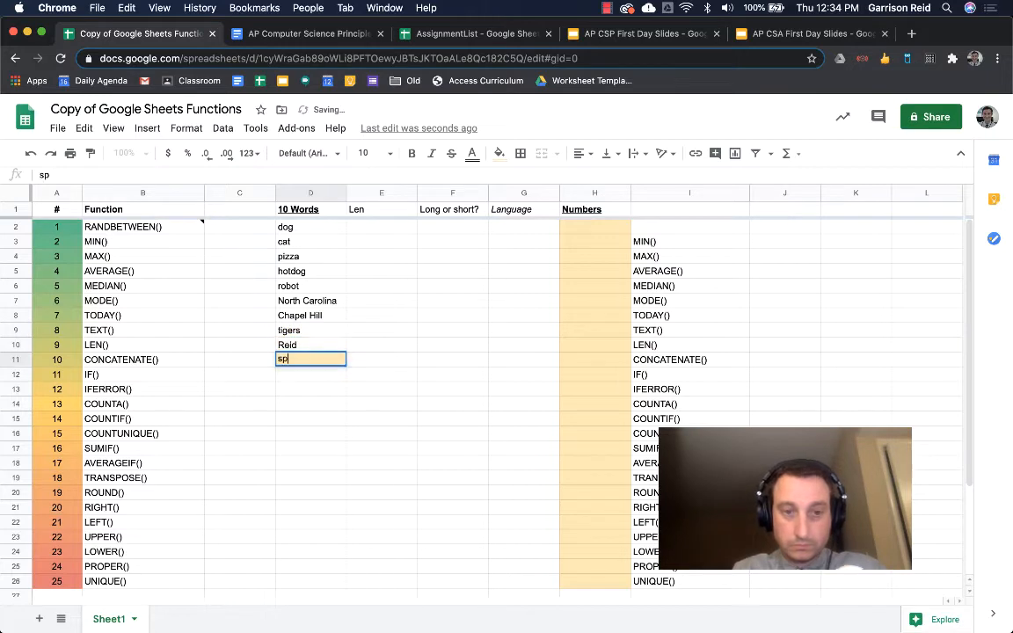
text(readsheet)
key(Return)
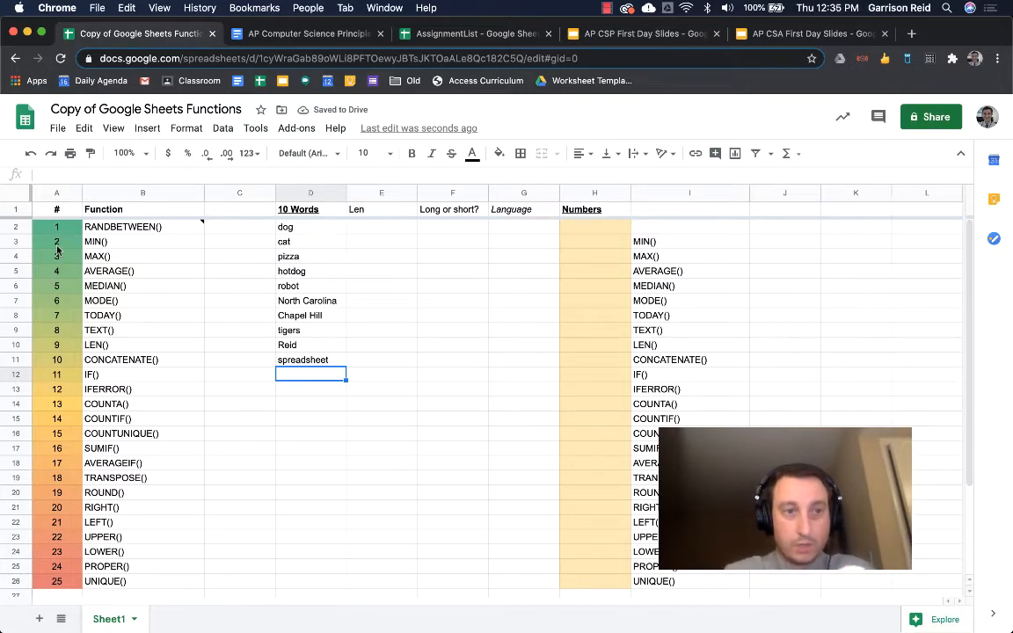
- Begin a random-number formula in H2 by typing =ran
scroll(61, 388, down, 3)
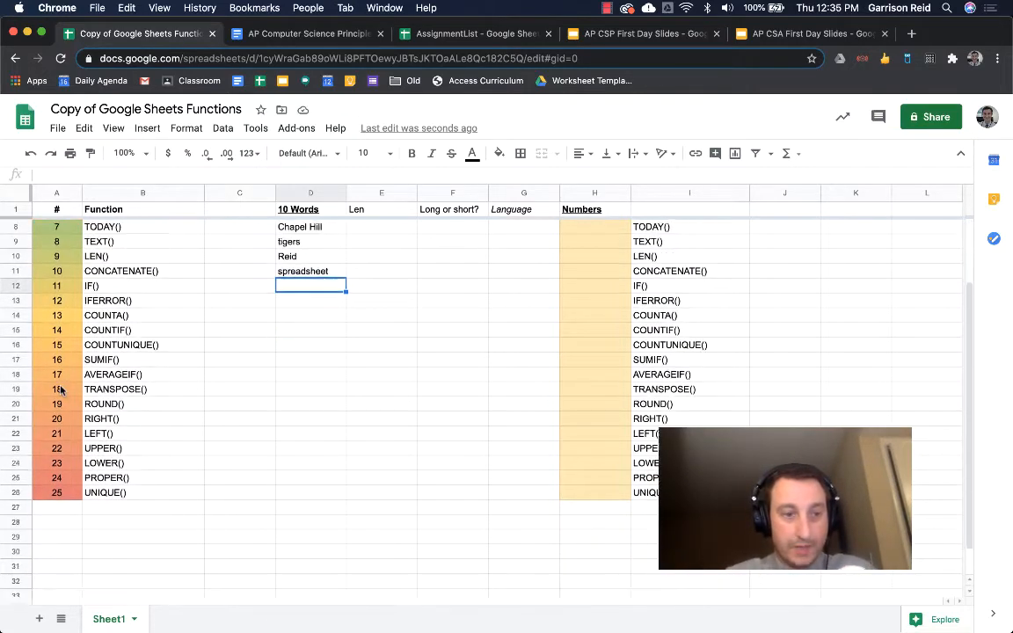
scroll(61, 389, up, 3)
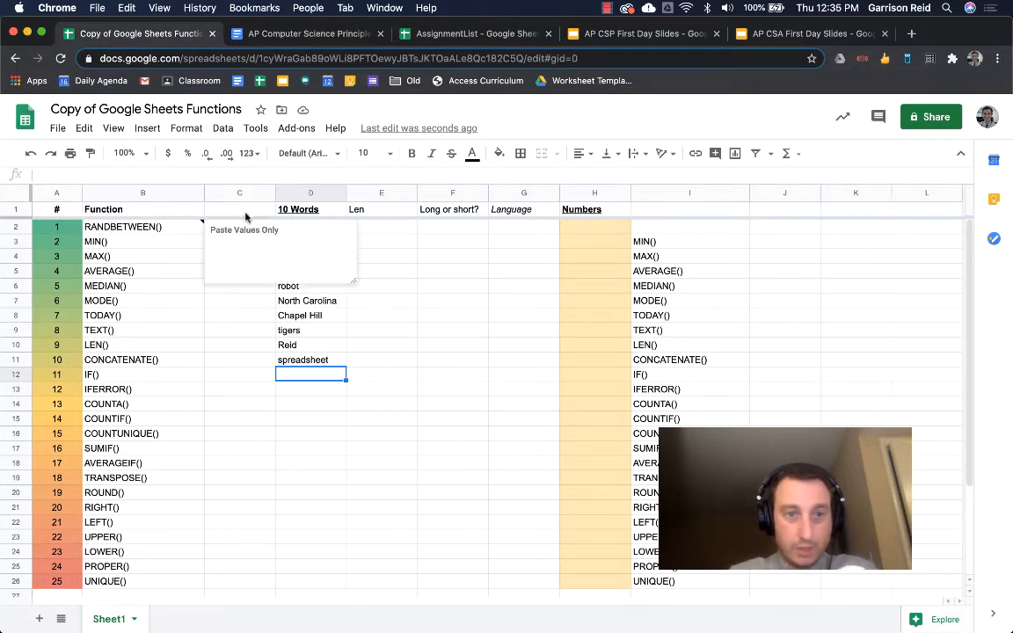
click(615, 232)
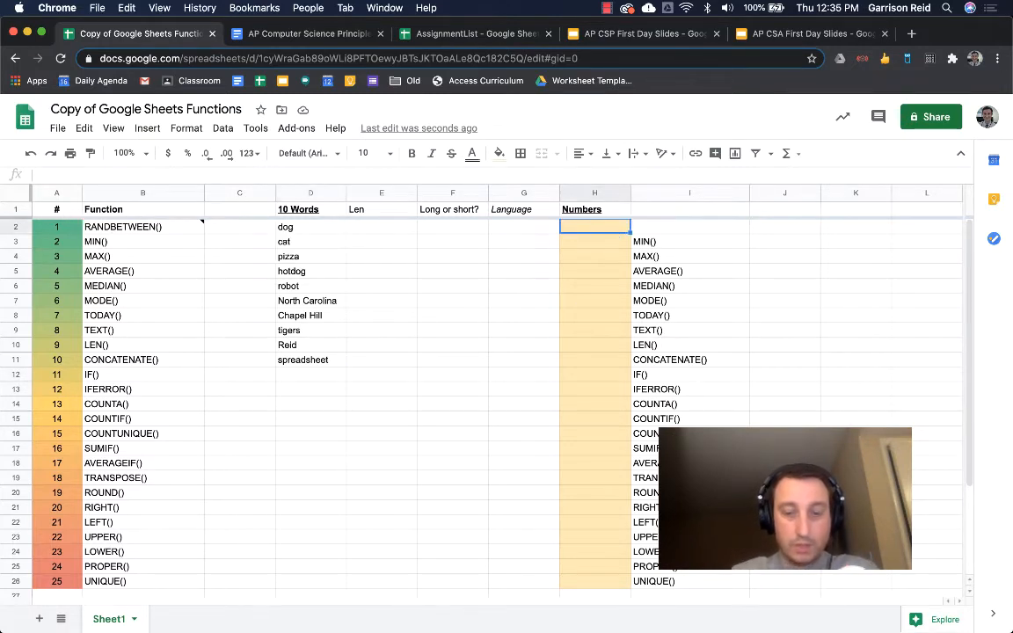
text(=ran)
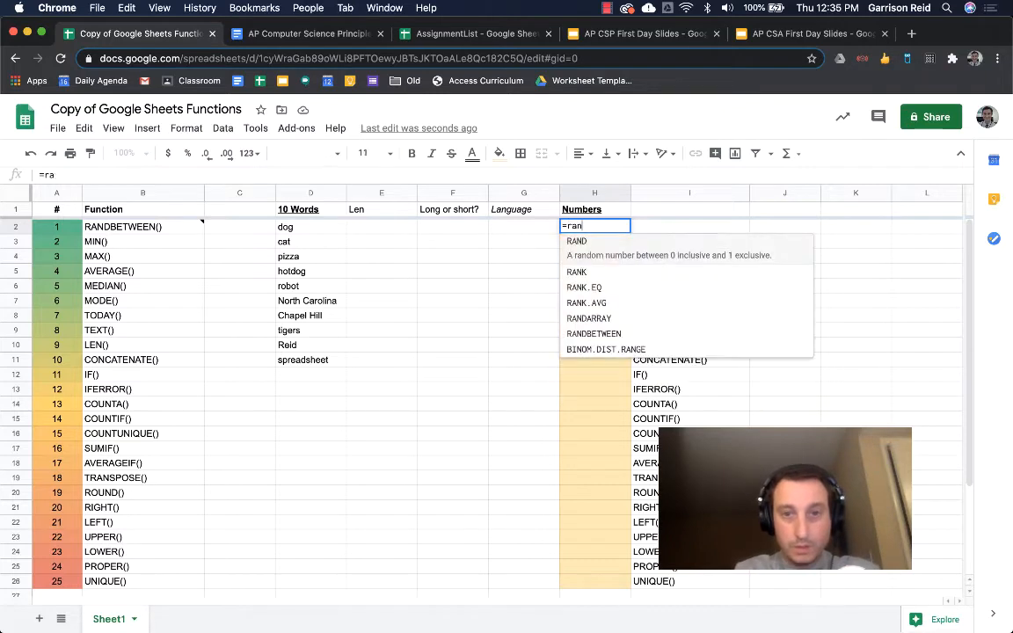
- Enter =RANDBETWEEN(0,100) in H2 and fill it down to H26
click(657, 328)
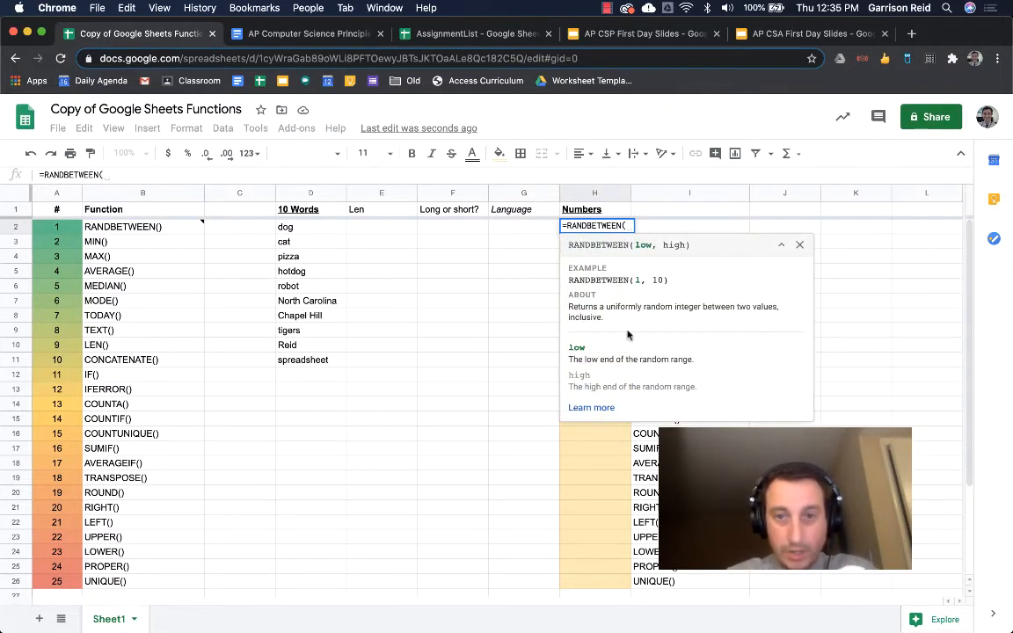
text(0,)
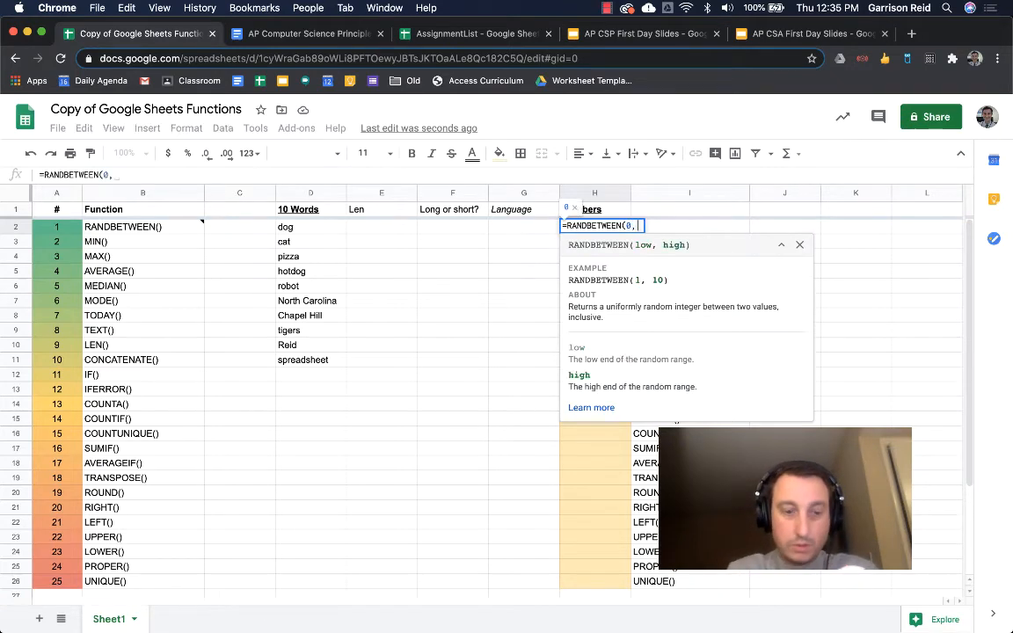
text(100)
key(Return)
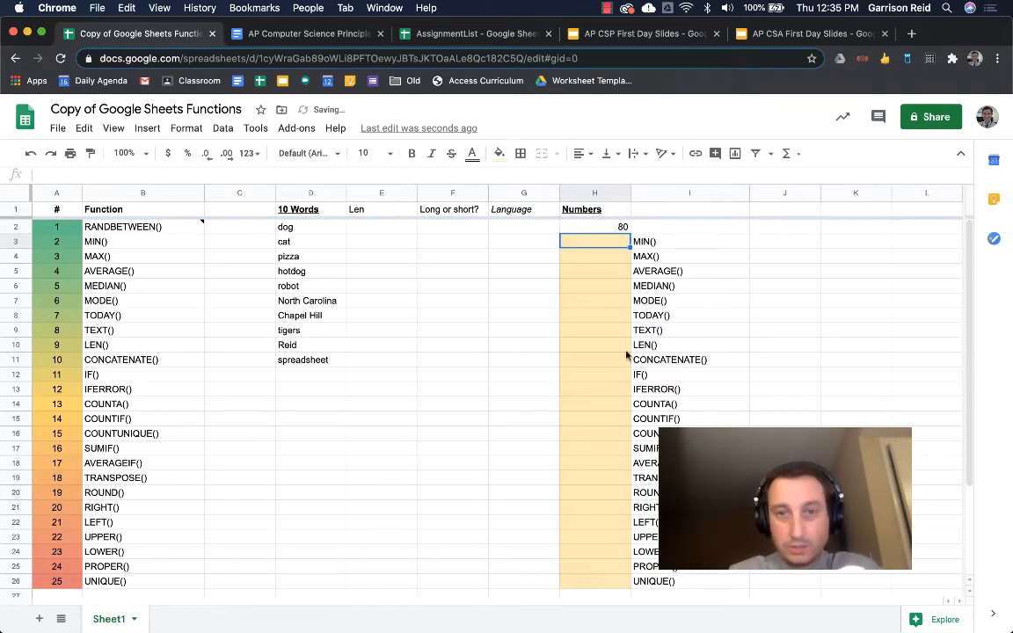
click(621, 227)
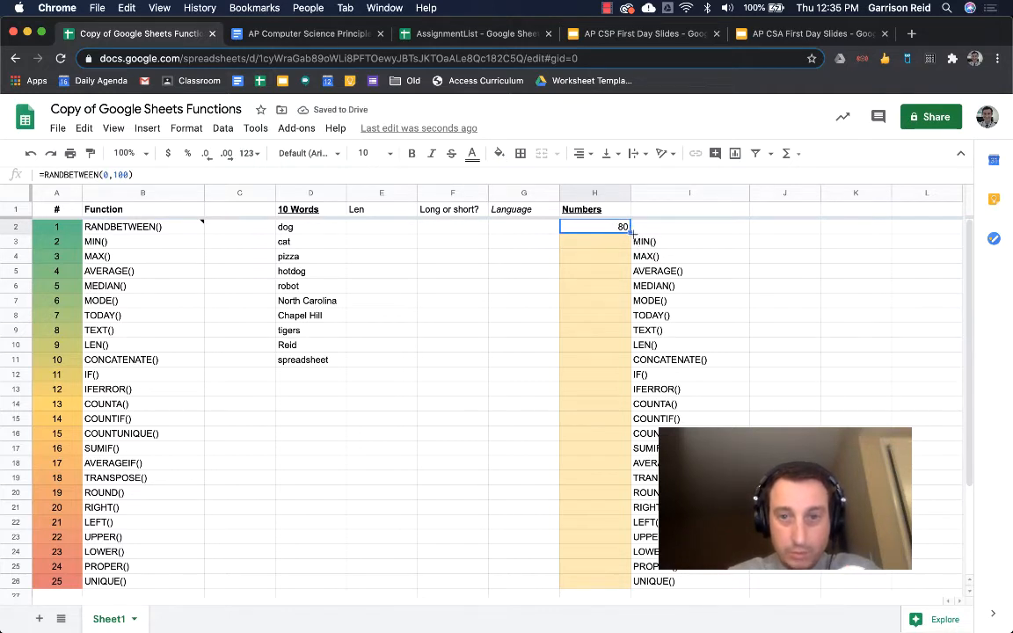
drag(631, 230, 594, 583)
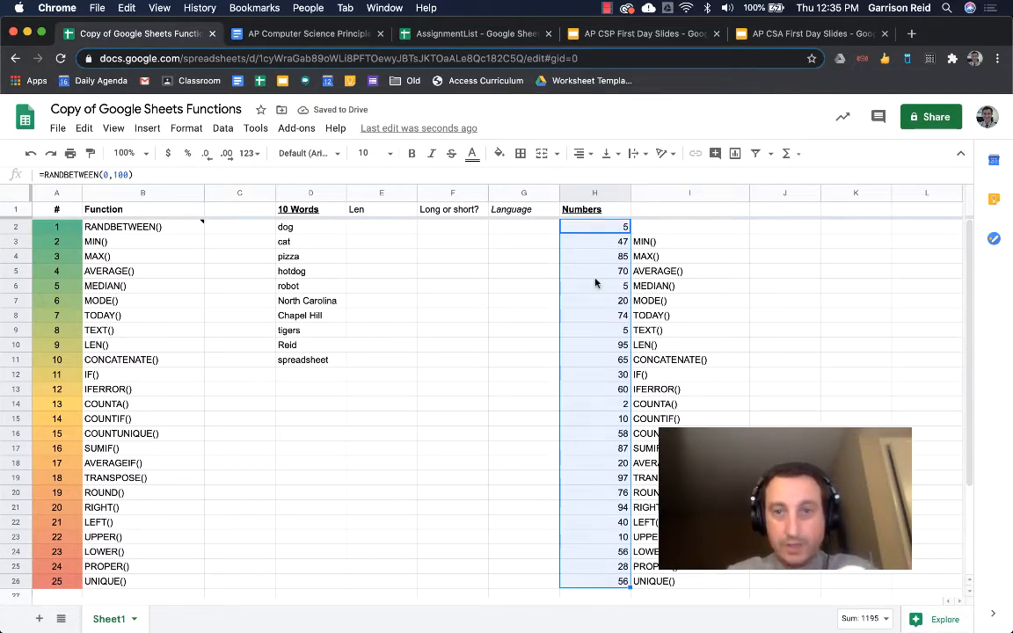
- Enter test text 'jklj' in G2, then undo it to recalculate the random numbers
key(Right)
key(Left)
key(Left)
key(Left)
key(Right)
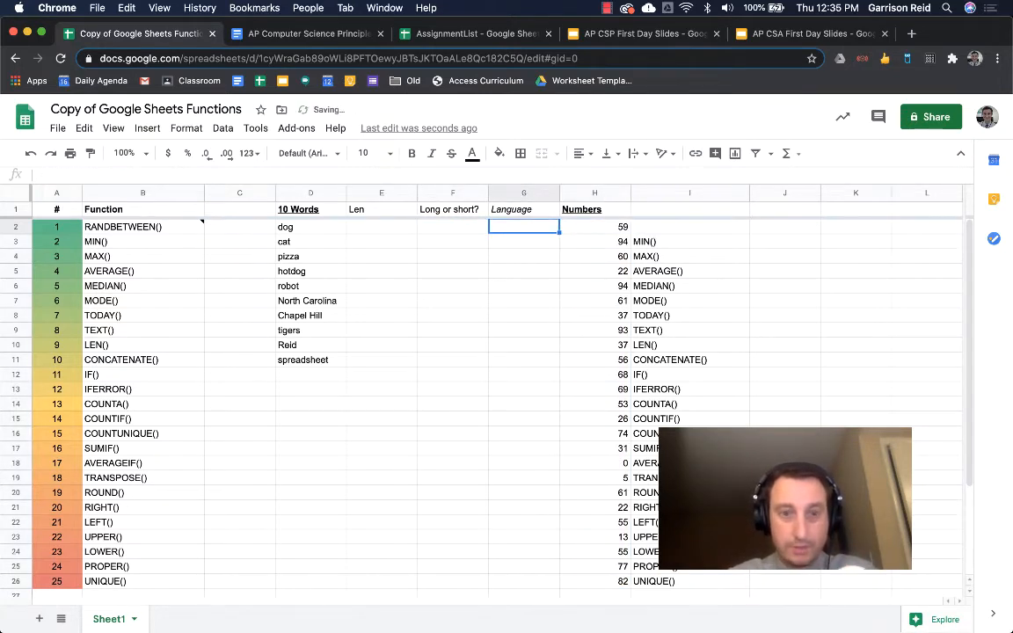
key(Delete)
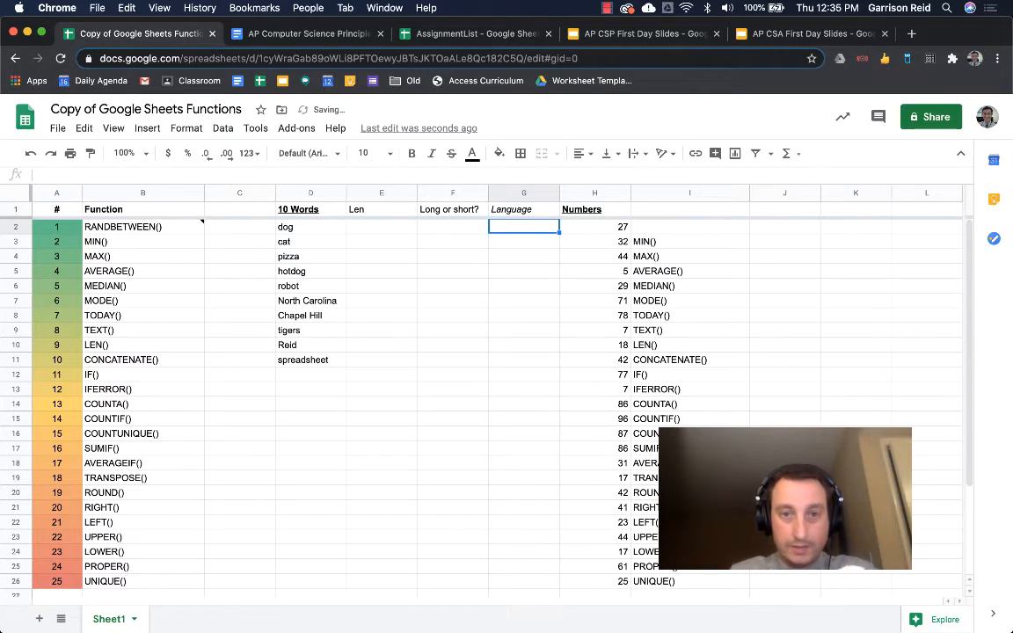
text(jklj)
key(Return)
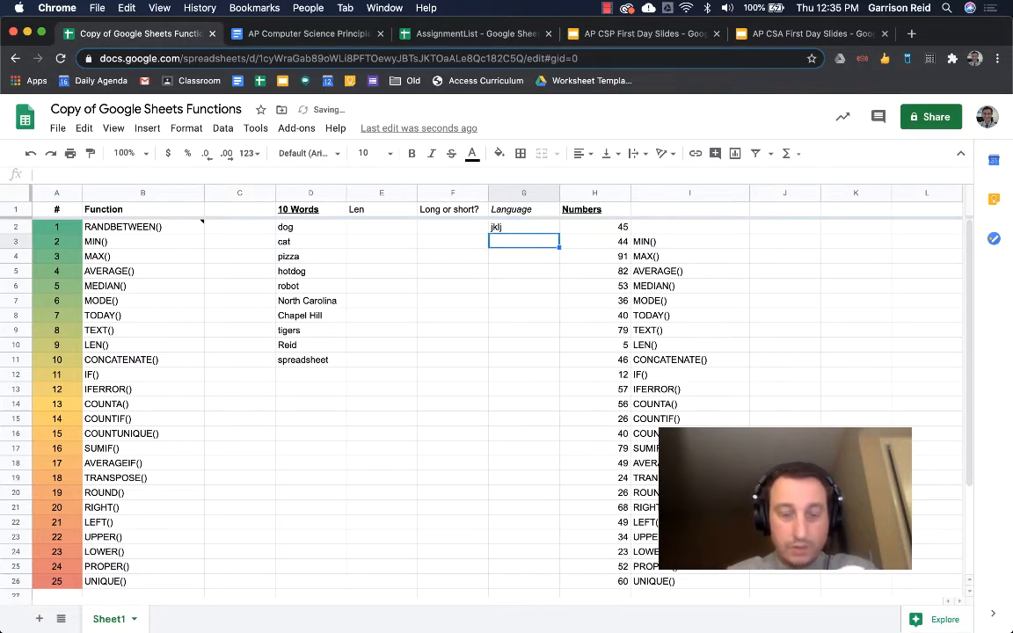
key(super+z)
key(Right)
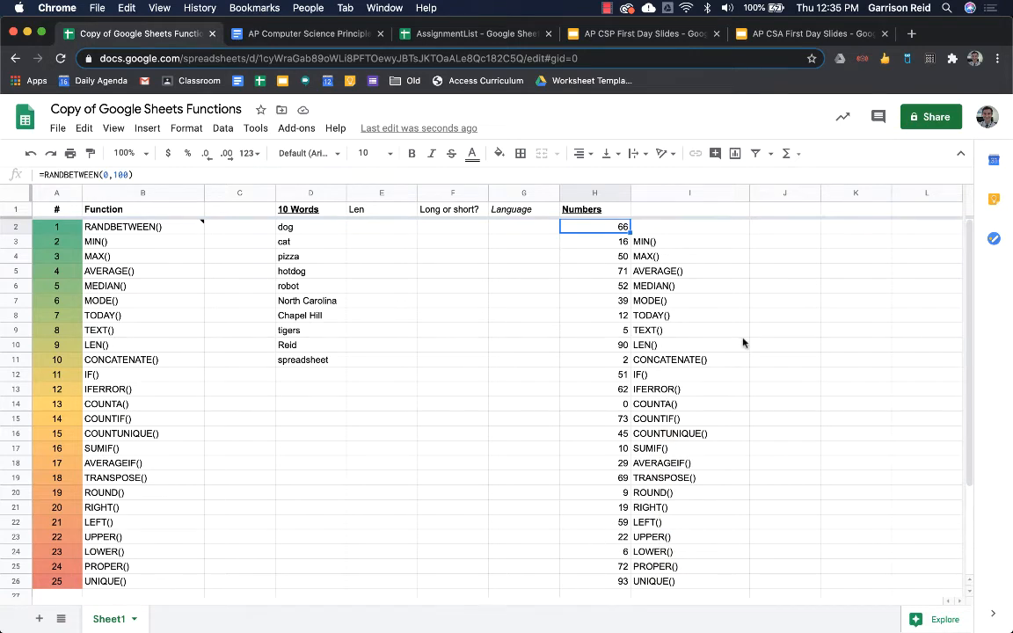
- Enter =MIN(H:H) in J3 and =MAX(H:H) in J4
click(767, 244)
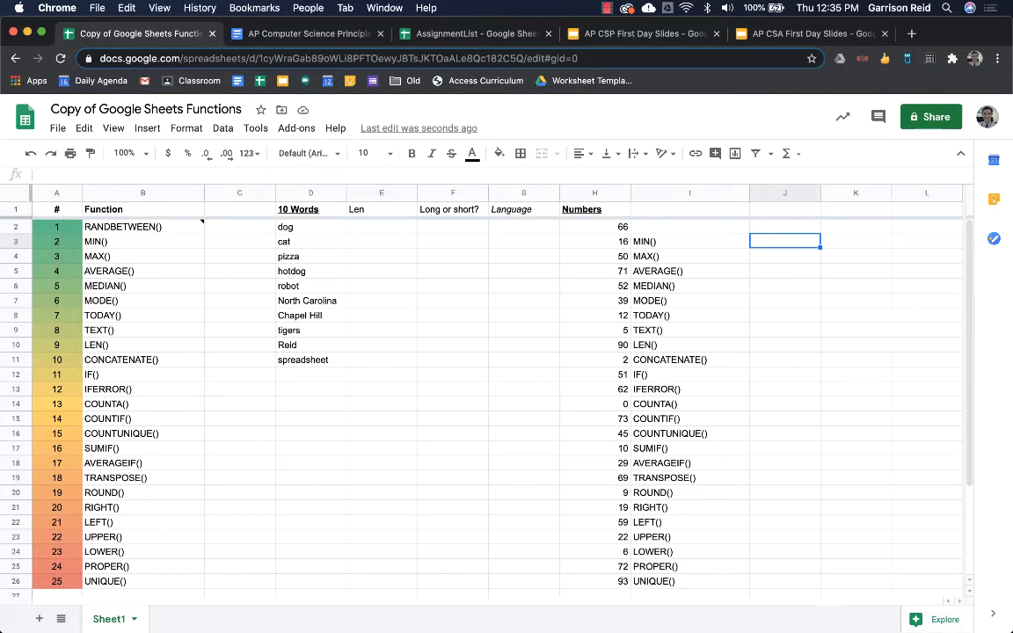
text(=min)
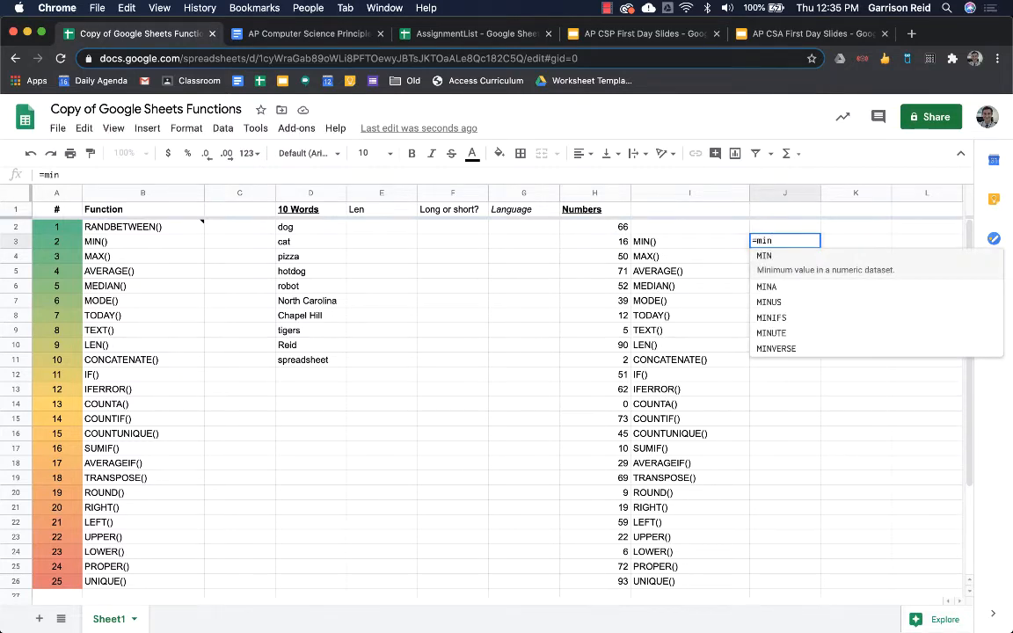
text(()
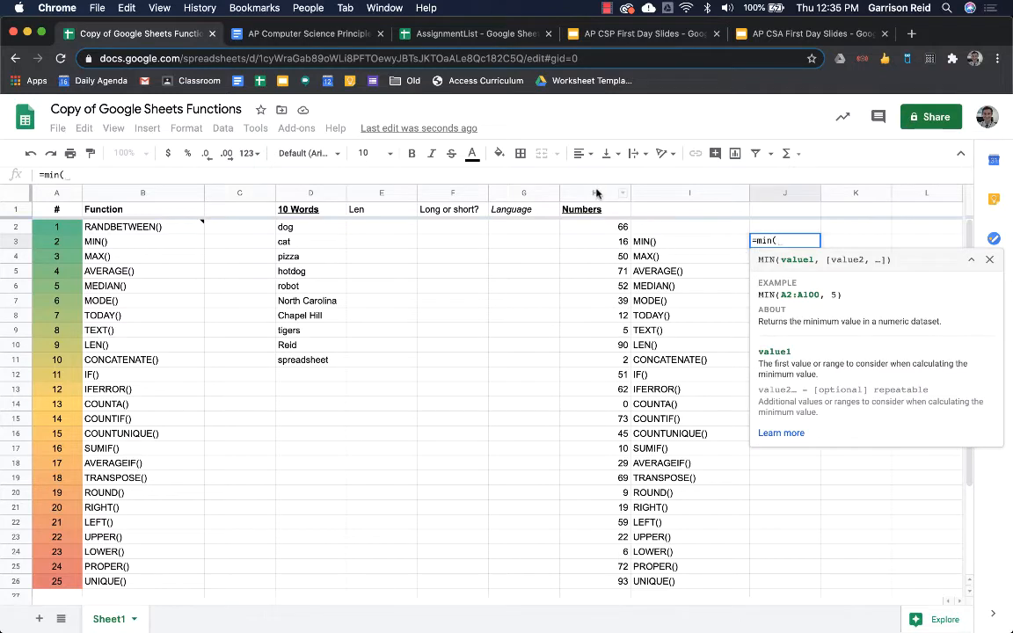
click(596, 193)
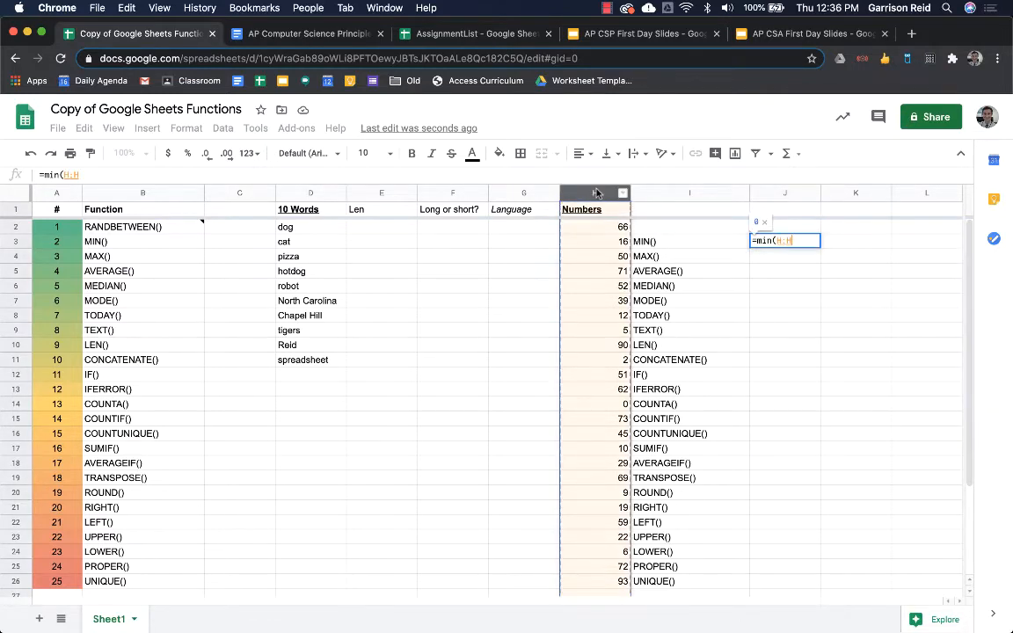
key(Return)
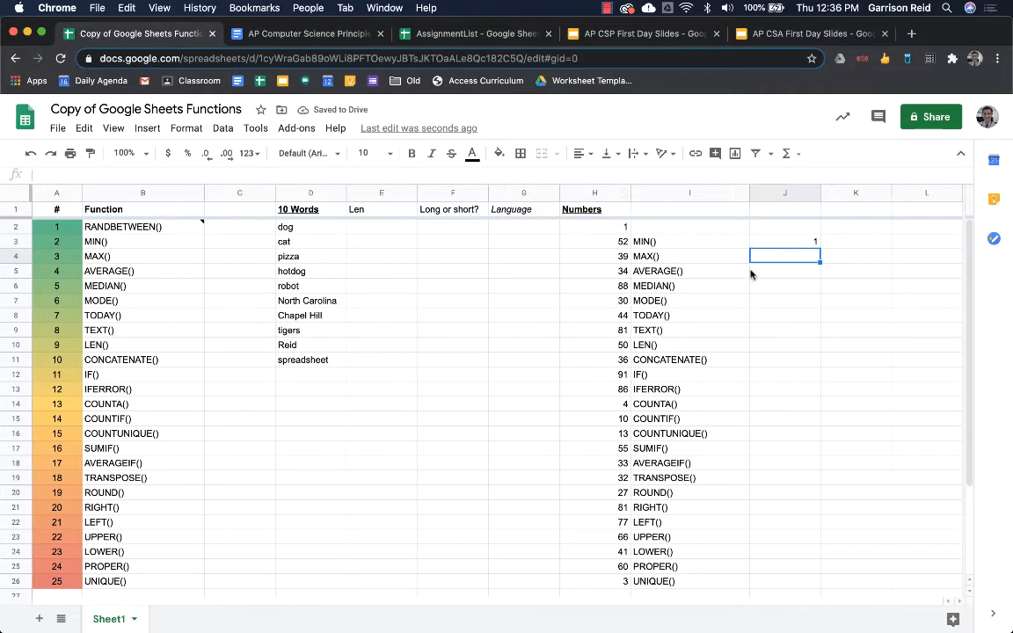
text(=ma)
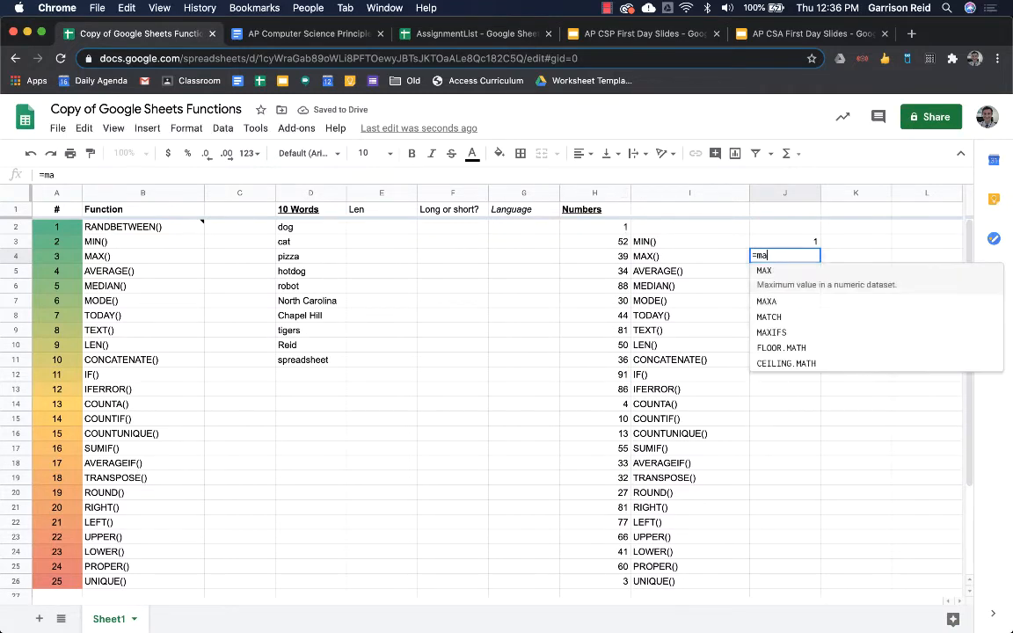
text(x()
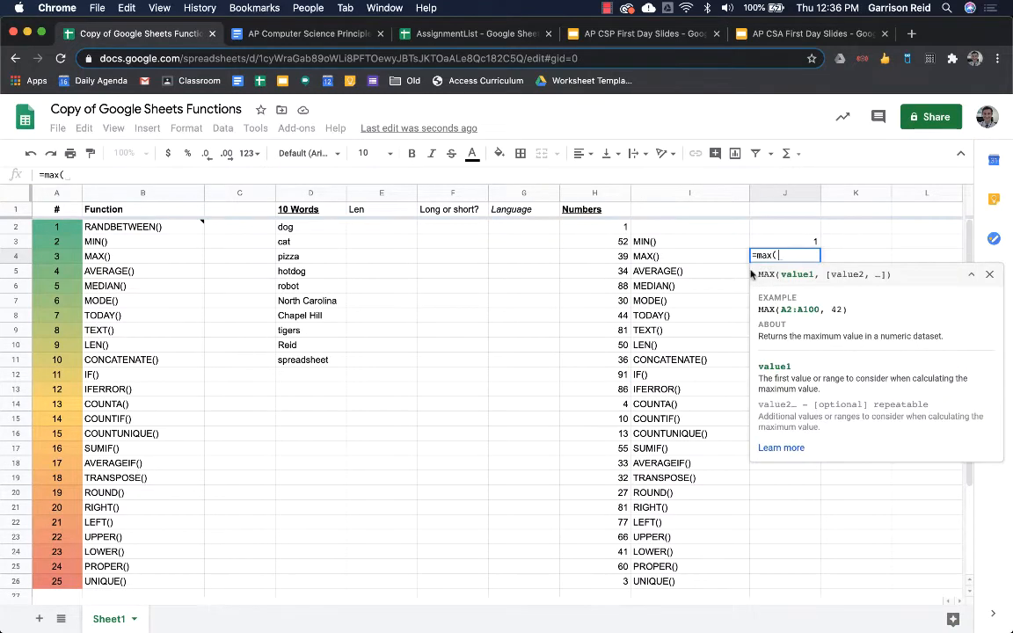
click(589, 193)
key(Return)
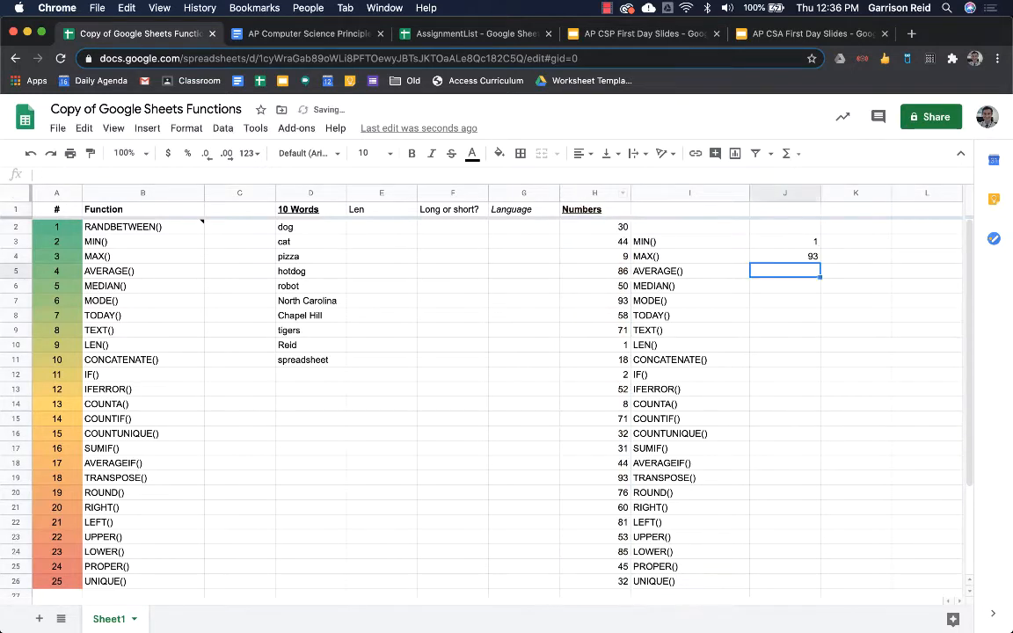
- Enter =AVERAGE(H:H), =MEDIAN(H:H) and =MODE(H:H) in J5 through J7
text(=av)
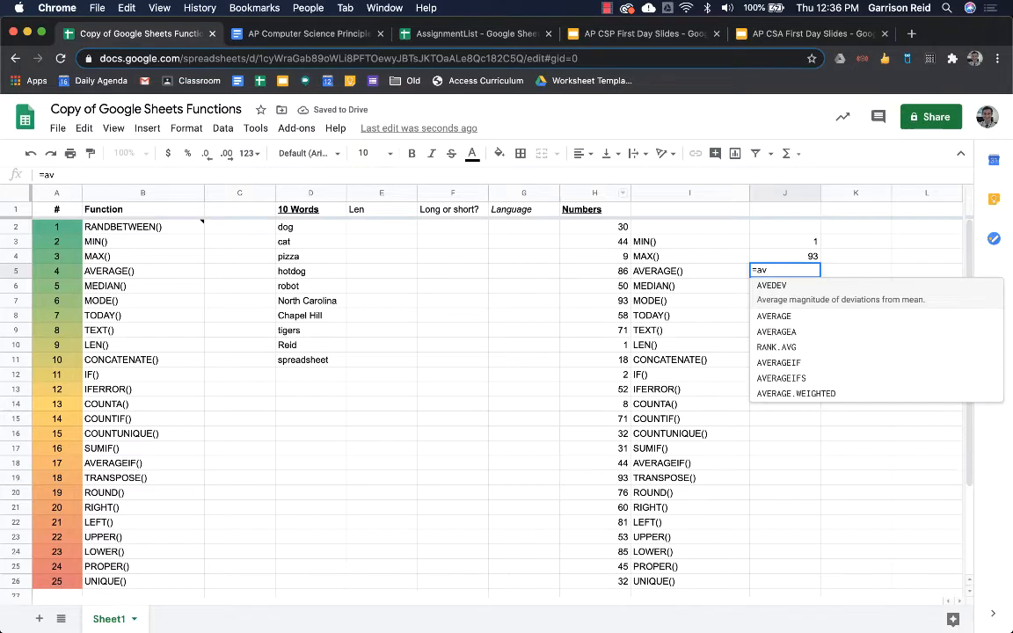
key(Down)
key(Tab)
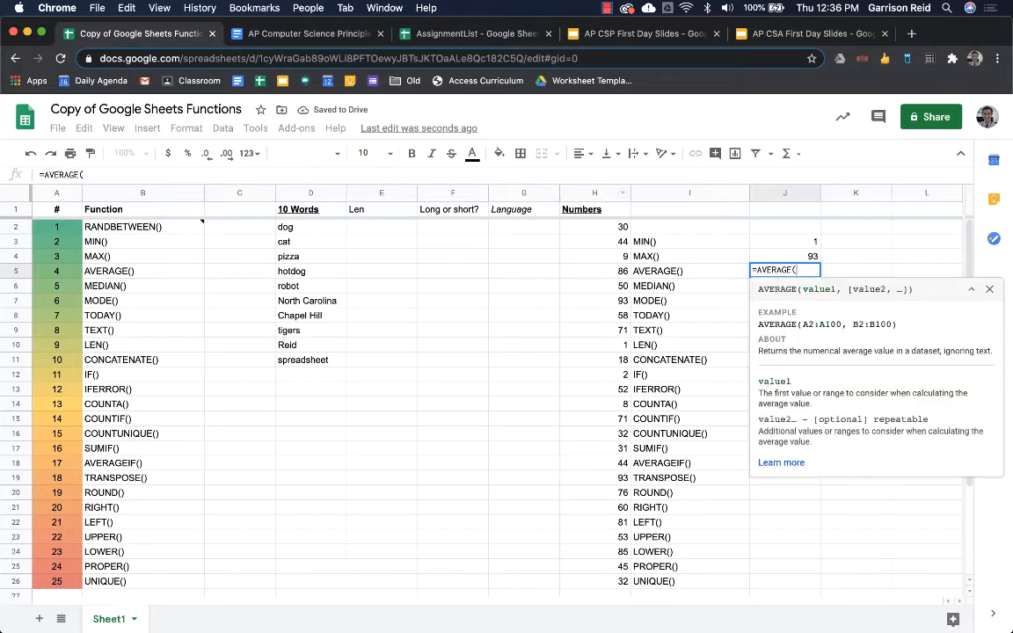
click(572, 193)
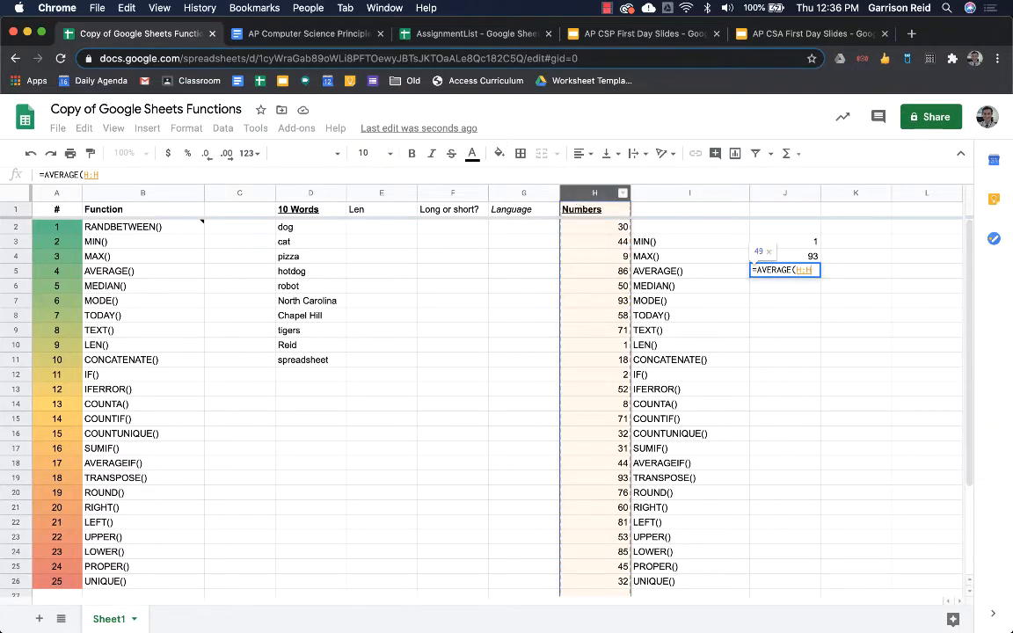
key(Return)
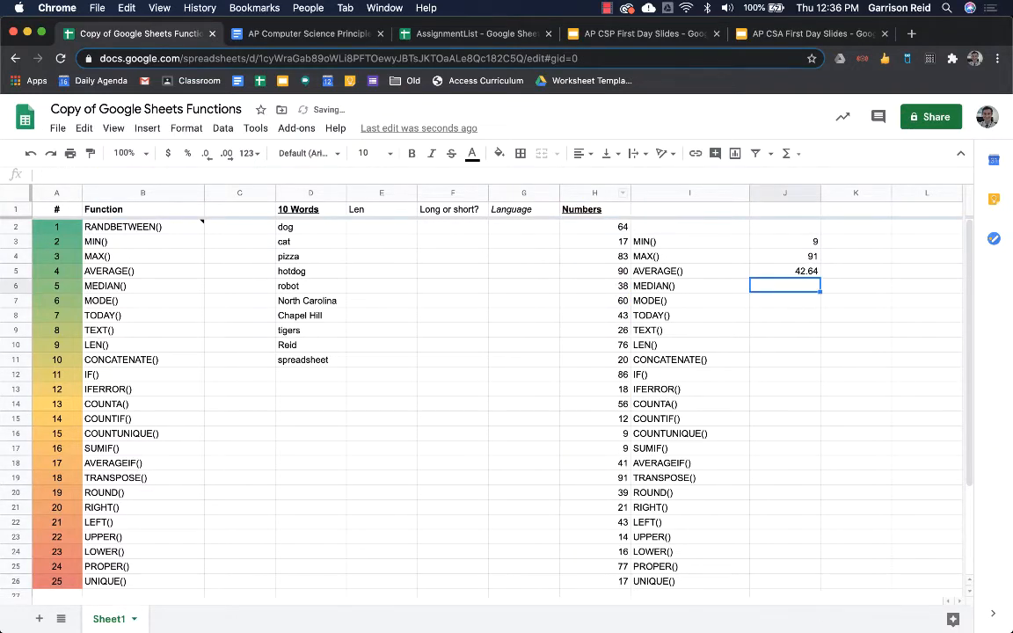
text(=m)
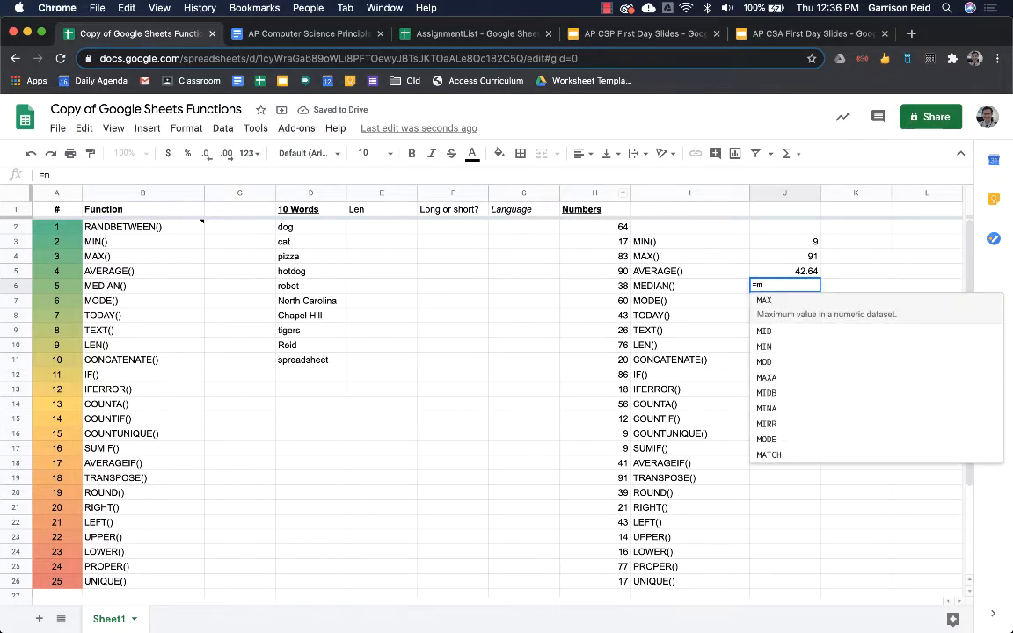
text(ed)
key(Tab)
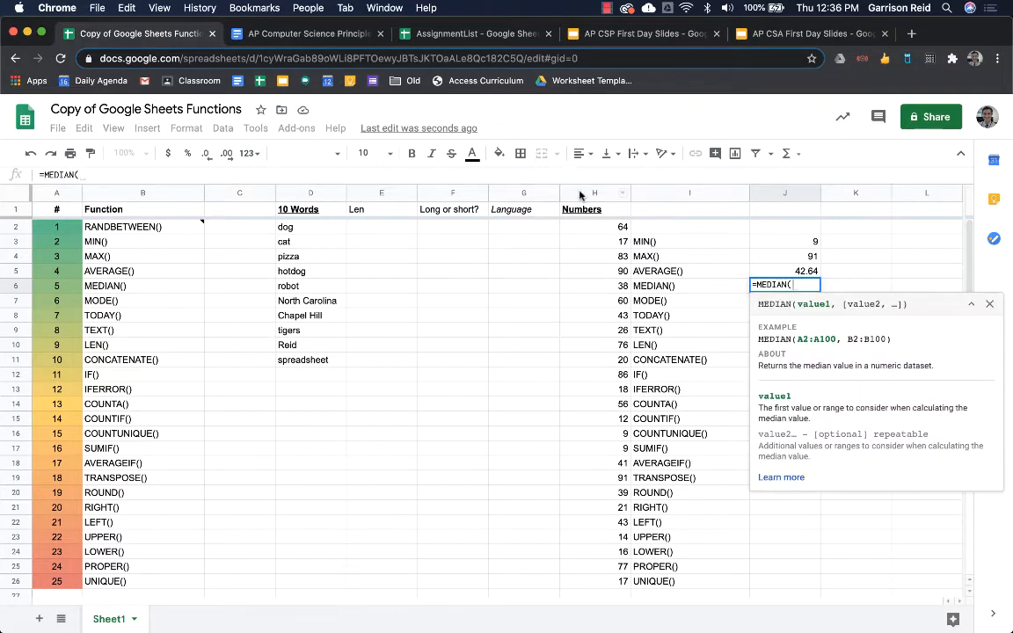
click(579, 193)
key(Return)
text(=mode()
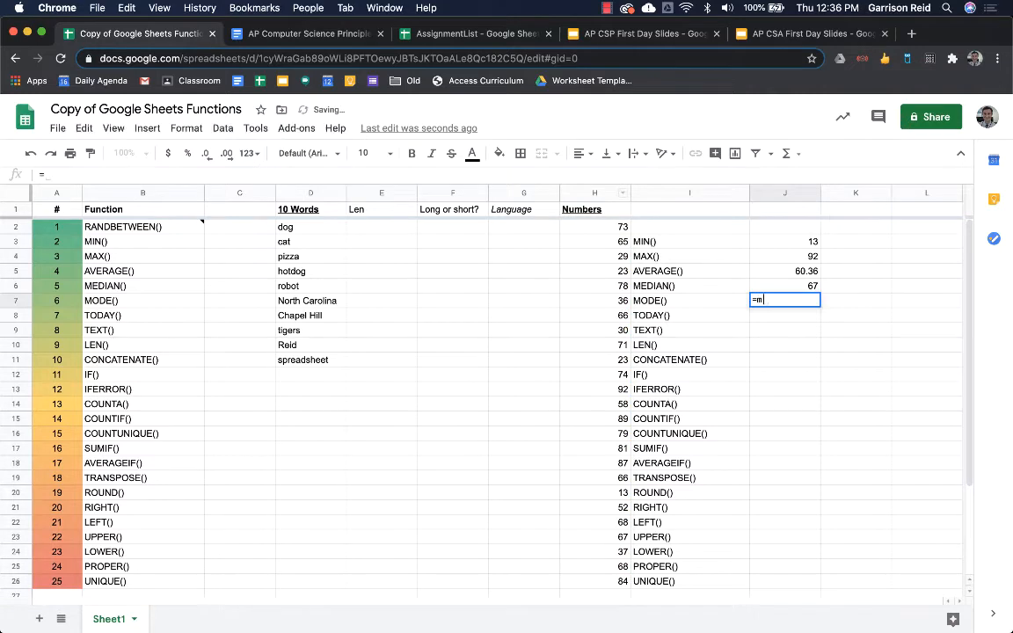
click(567, 193)
key(Return)
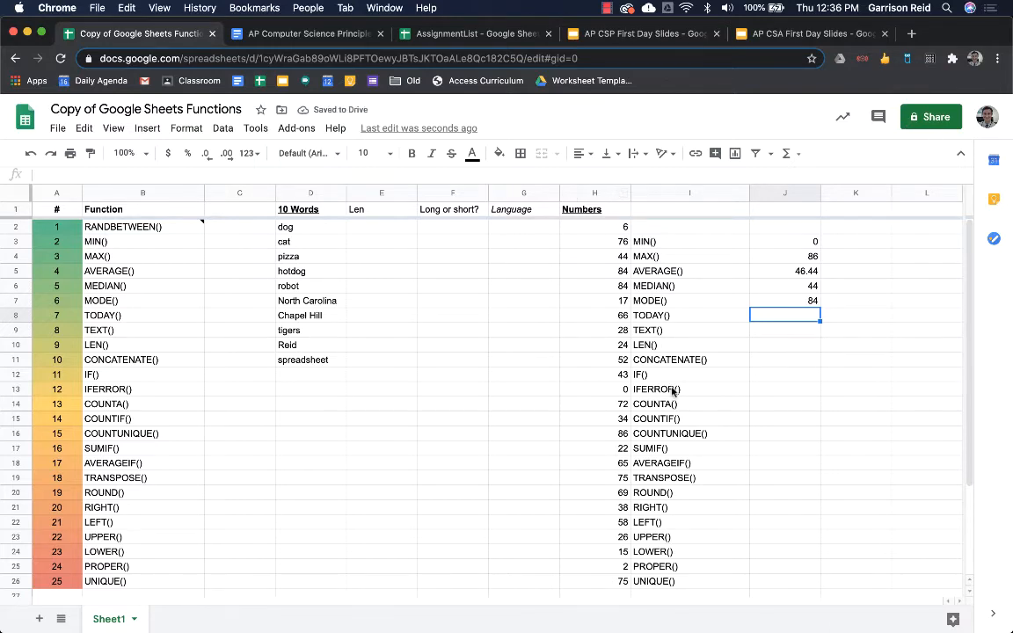
click(674, 391)
- Enter =TODAY() in J8 to show today's date
click(790, 316)
text(=to)
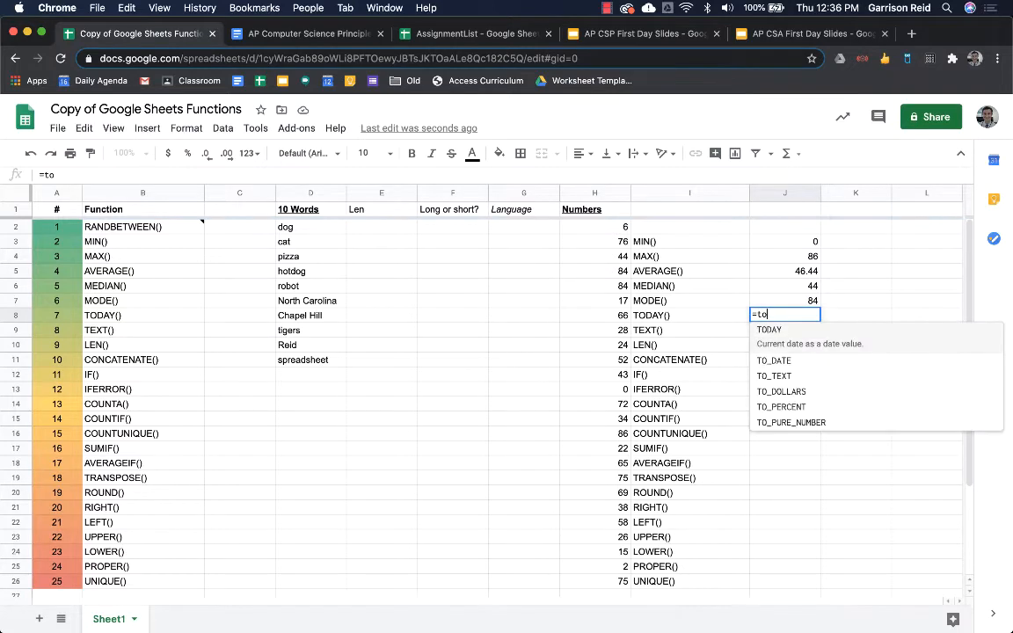
text(day())
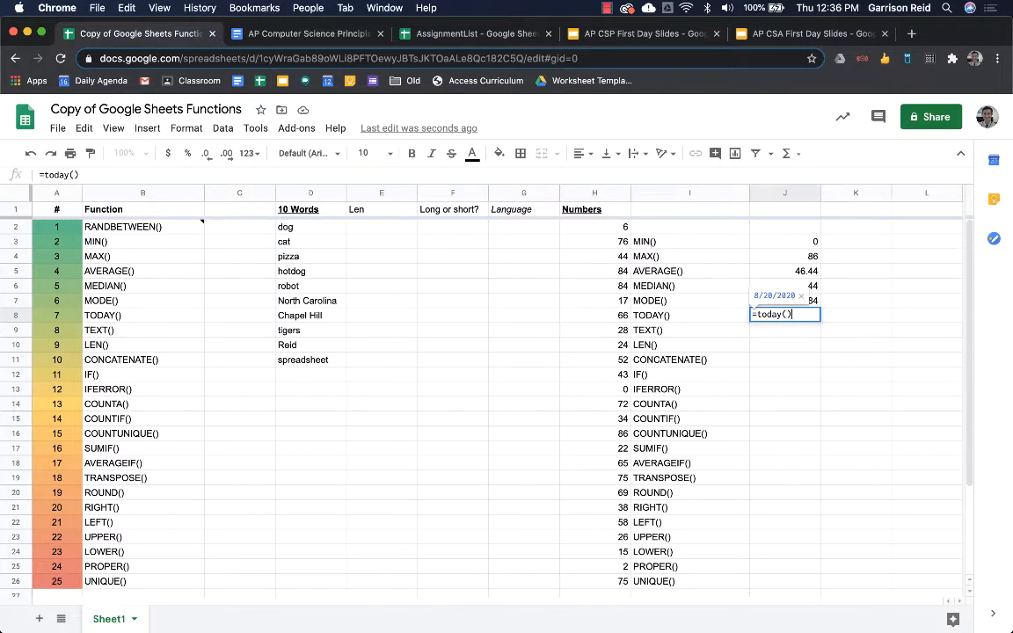
key(Return)
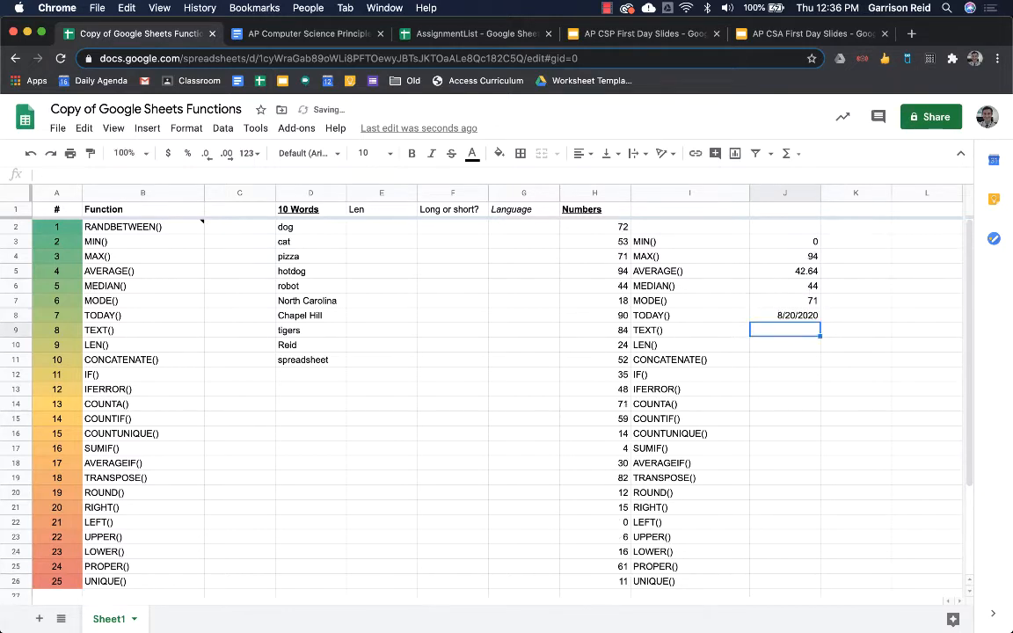
key(Up)
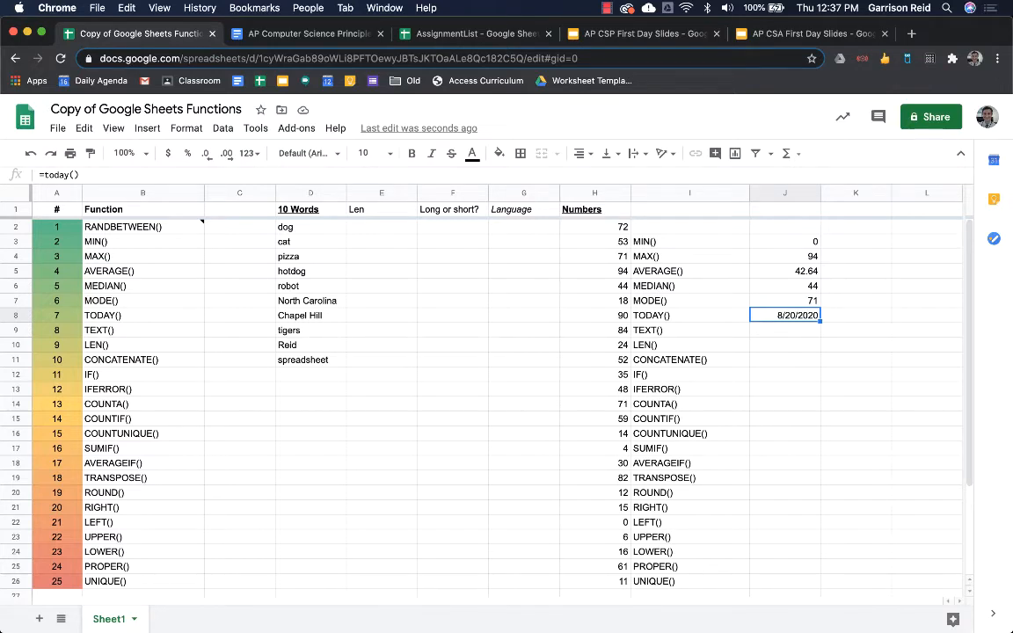
key(Down)
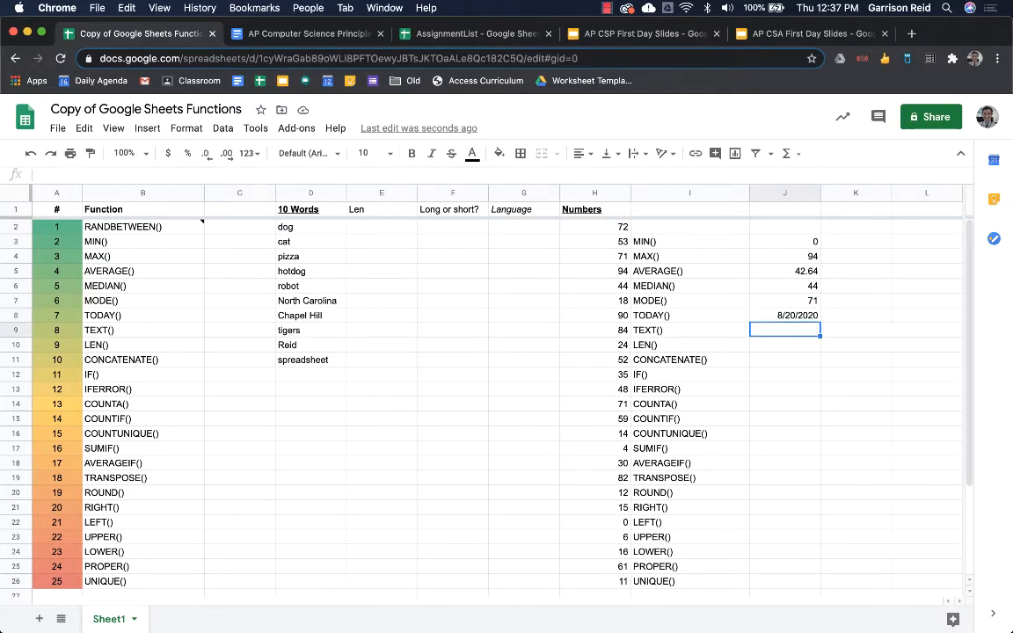
key(Up)
key(Right)
- Enter =J8+14 in K8 to show the date two weeks later
text(=)
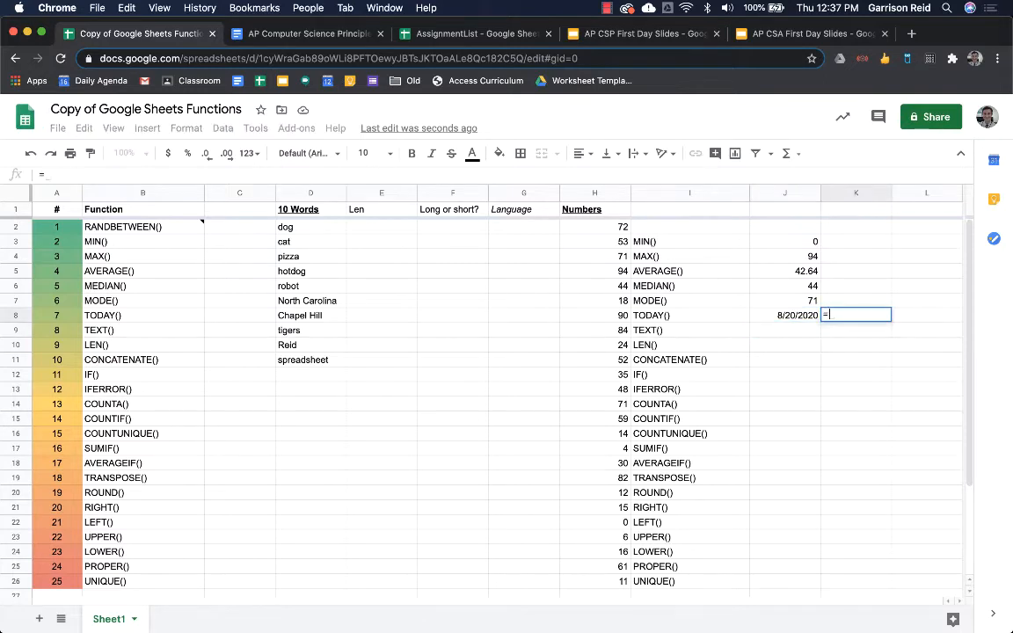
text(J814)
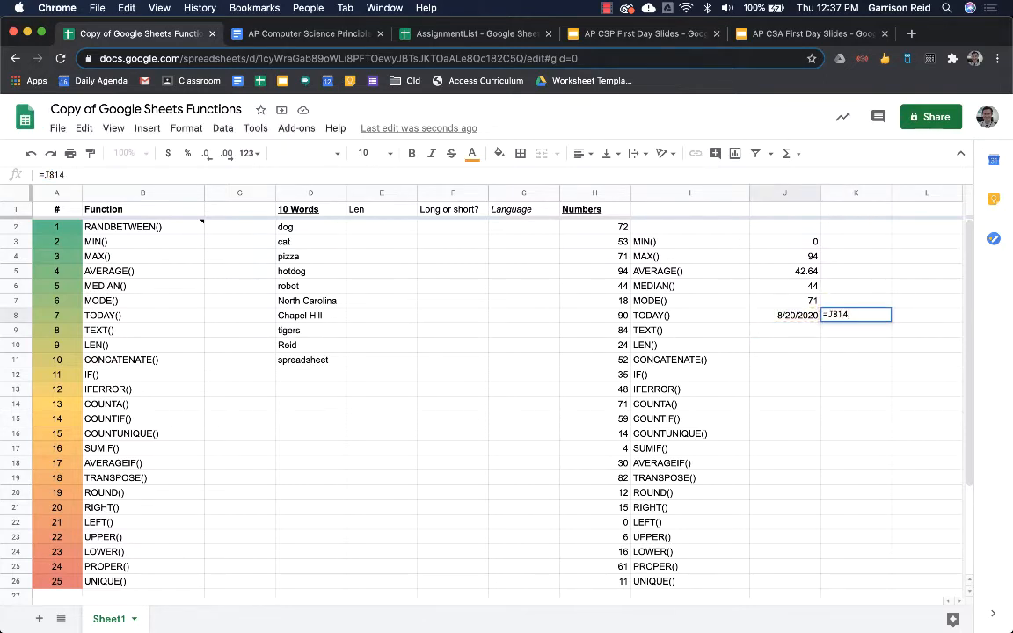
key(BackSpace)
key(BackSpace)
text(+)
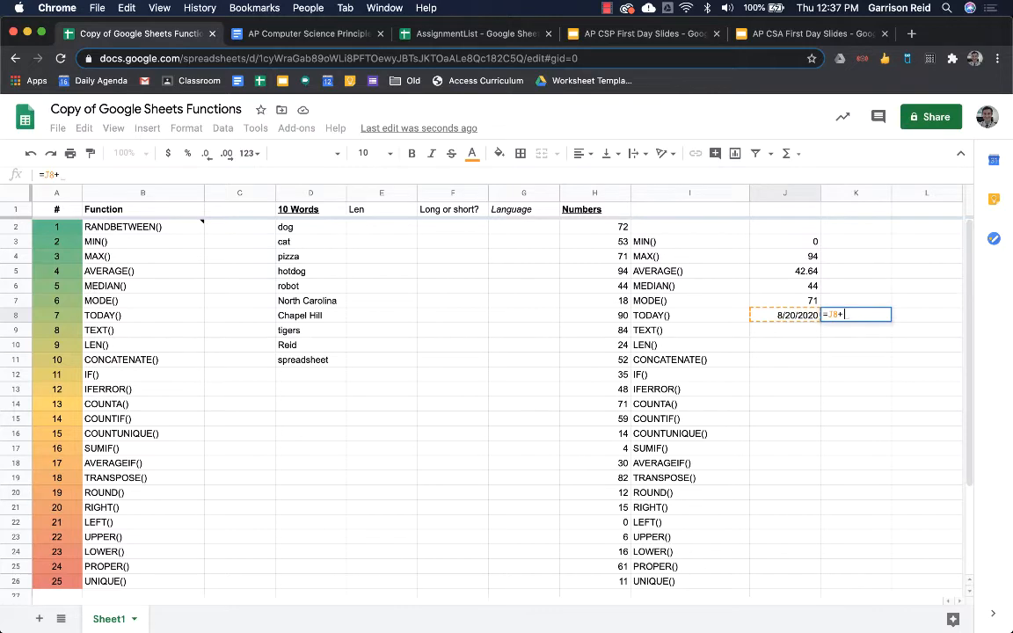
text(14)
key(Return)
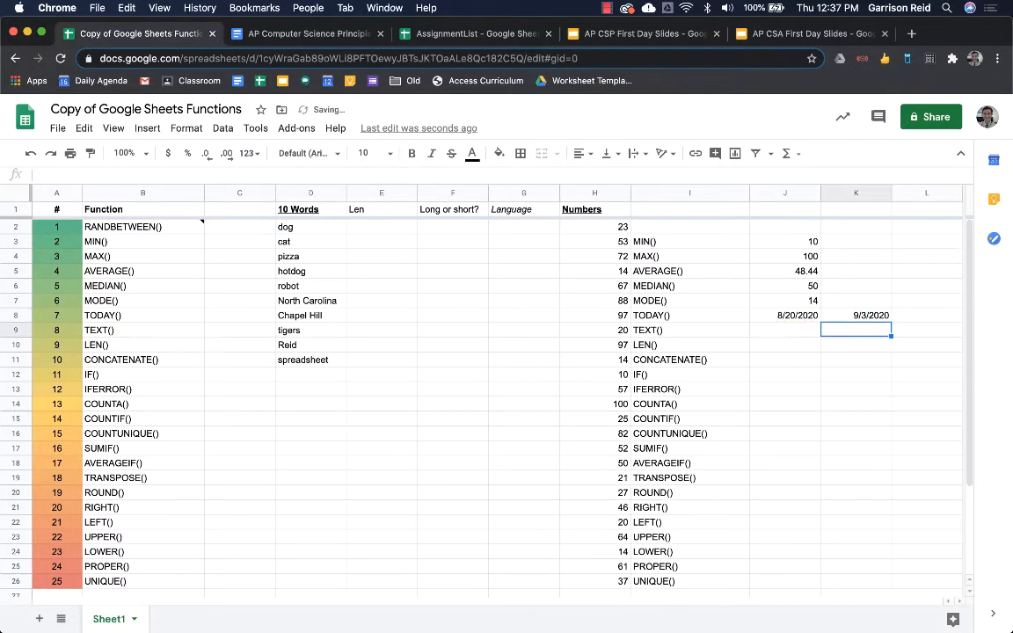
key(Up)
- Start a TEXT formula in J9
key(Down)
key(Left)
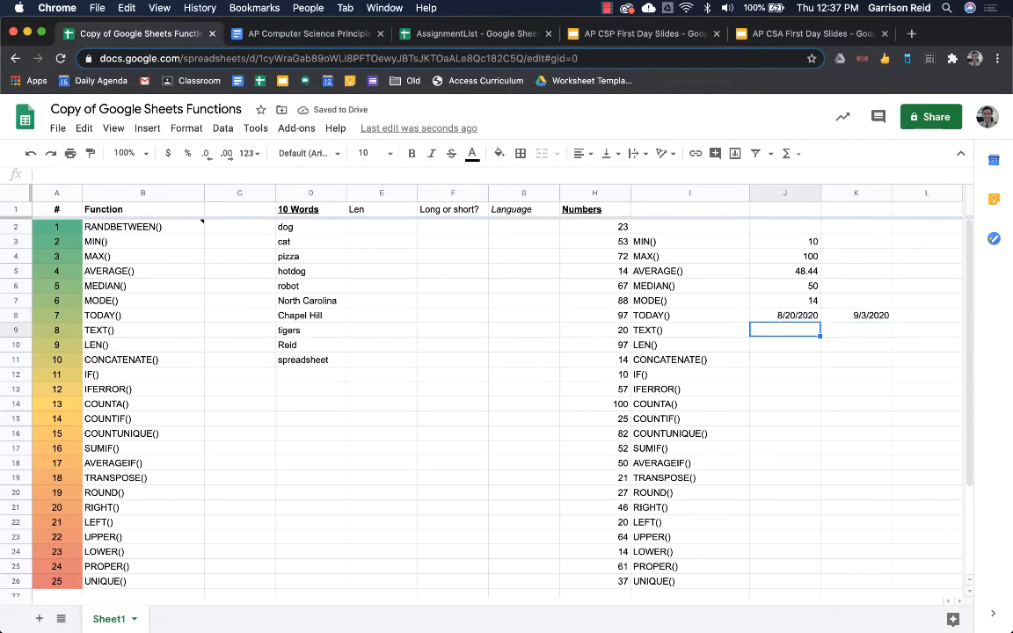
text(=te)
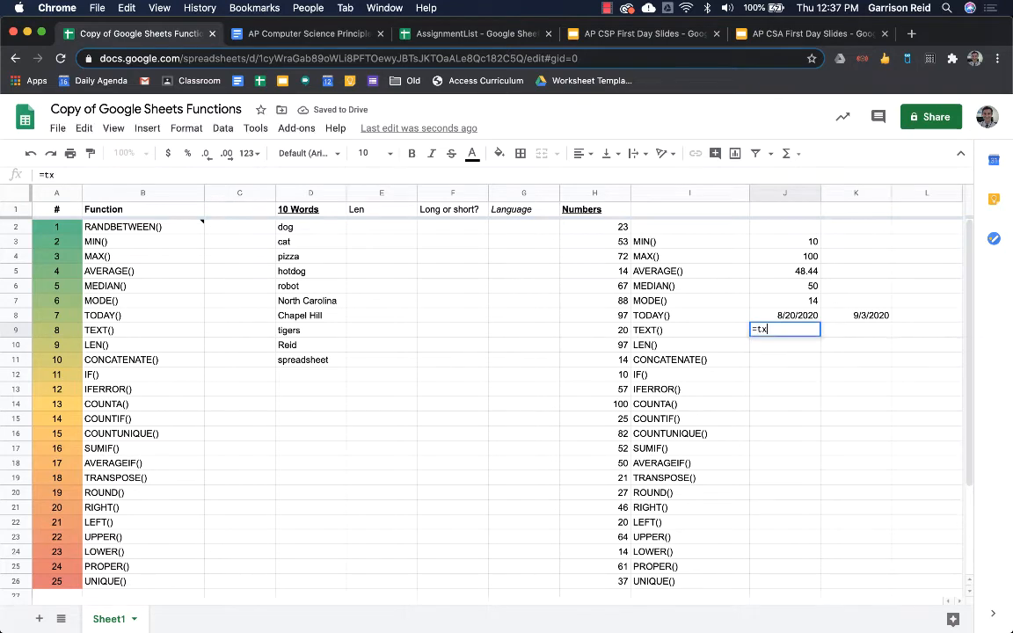
text(xt()
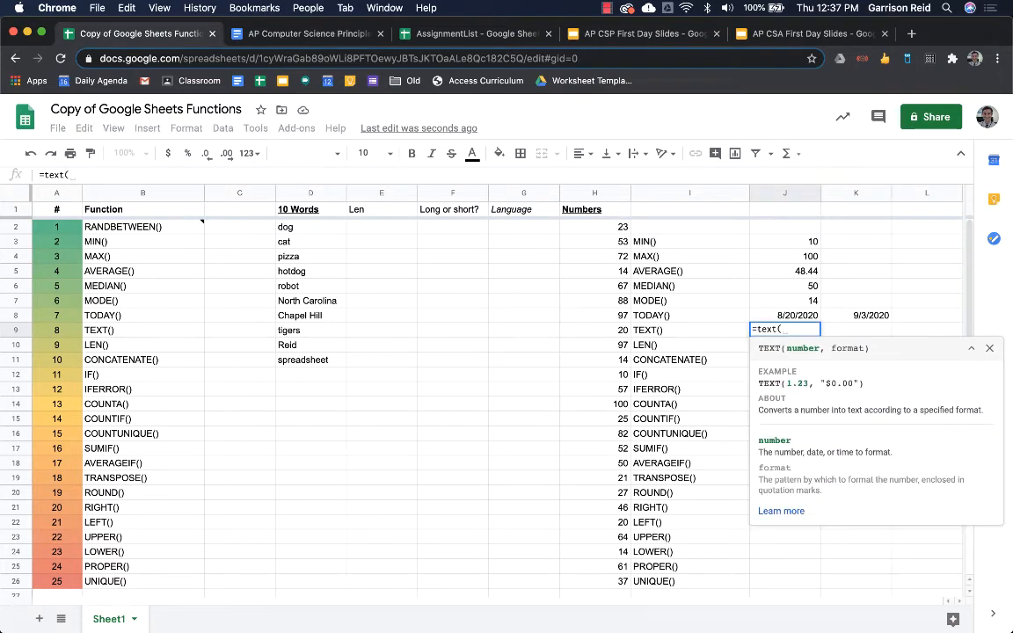
- Complete J9 as =TEXT(J8,"dddd") to show the weekday name
key(Up)
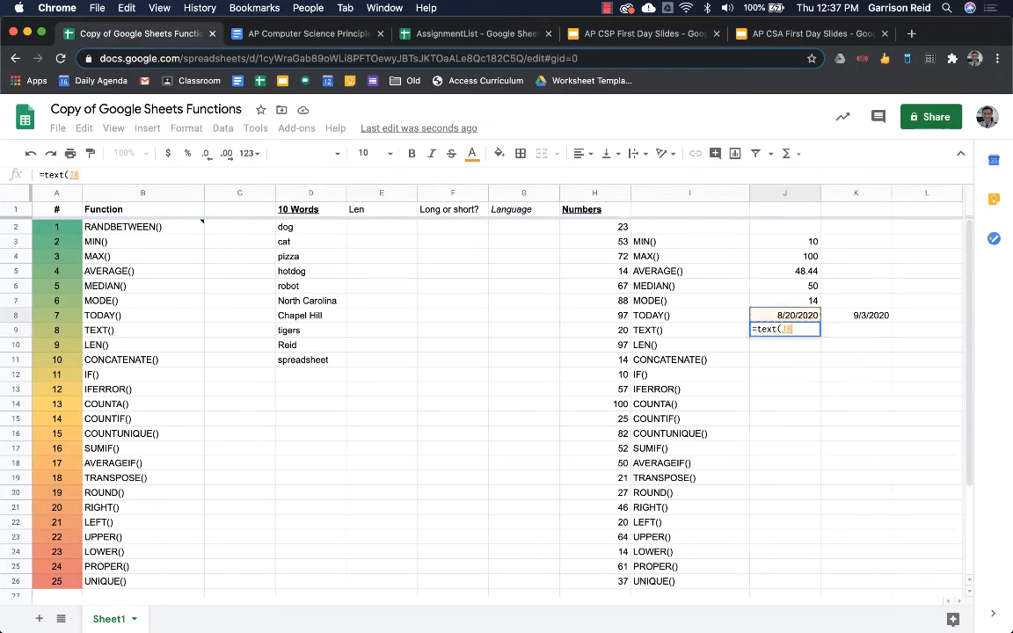
text(,)
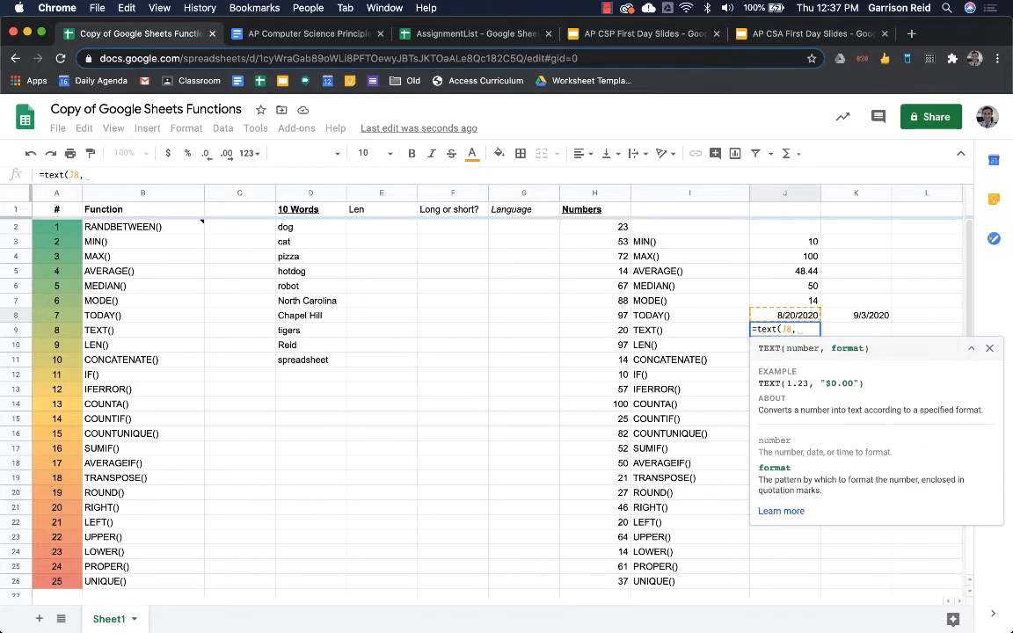
text(")
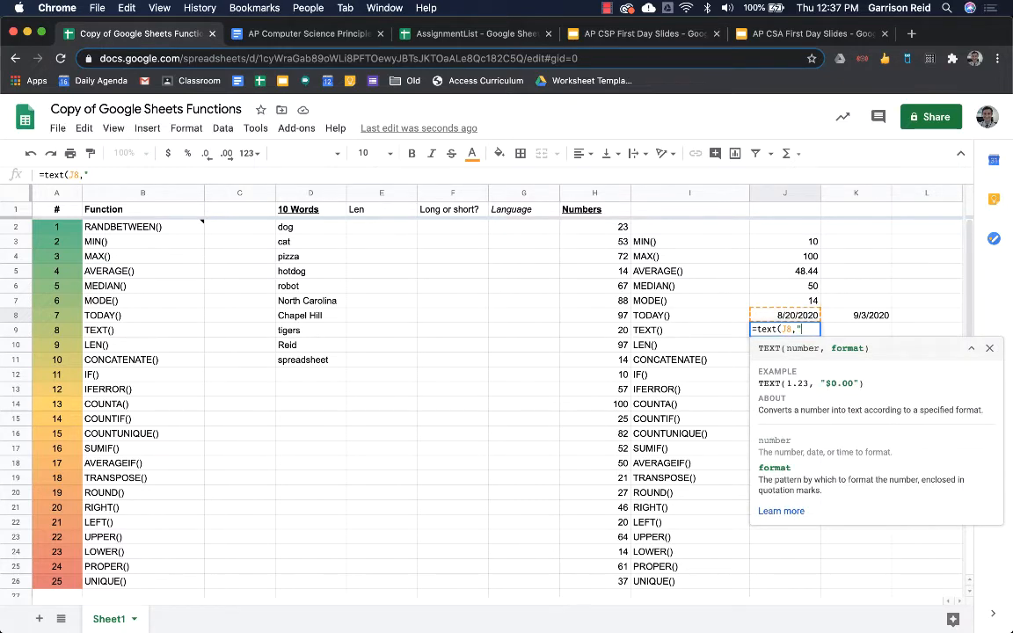
text(dddd)
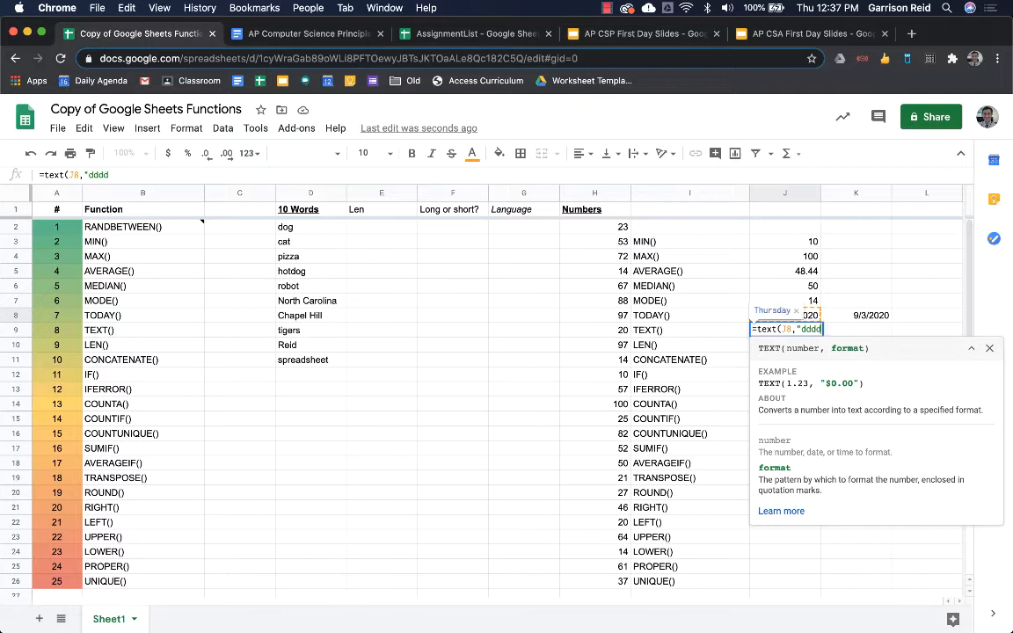
text("))
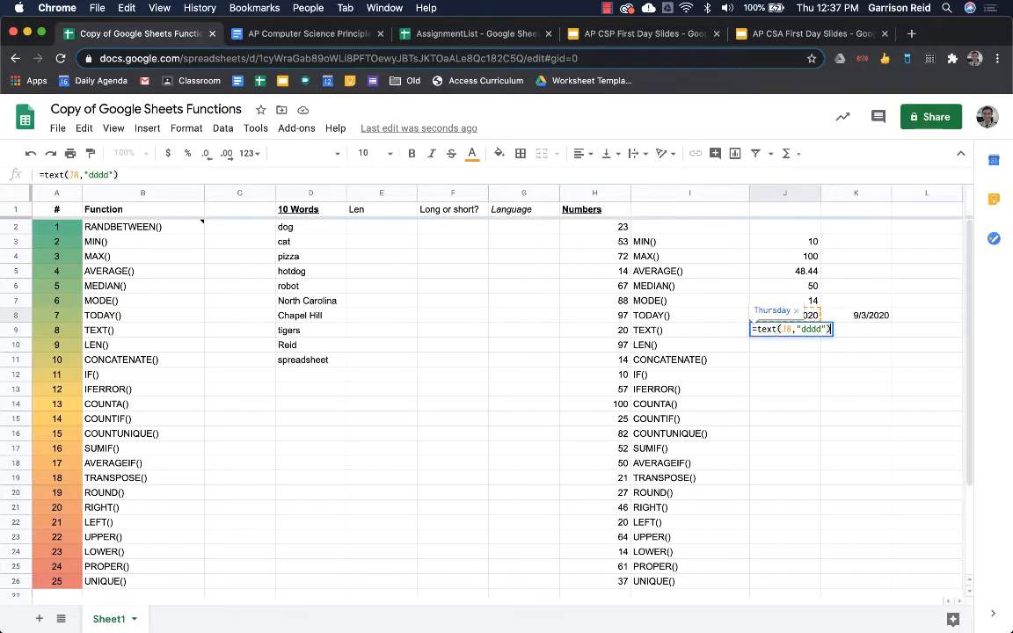
key(Return)
key(Return)
- Change J9's format pattern to "dd, ddd mmm. yyy" to show 20, Thu Aug. 2020
key(Left)
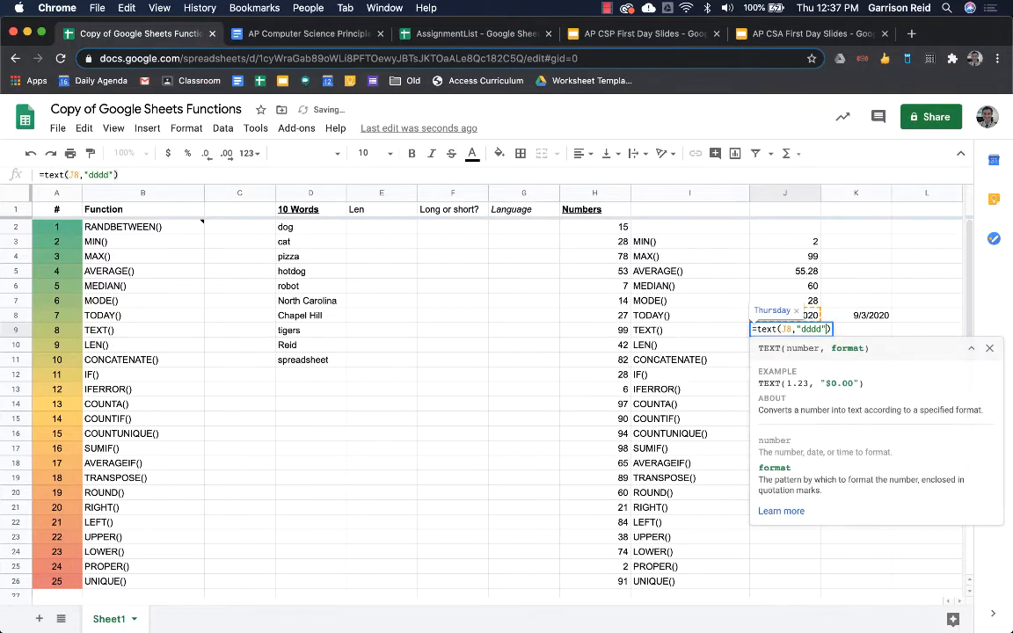
text(,)
key(BackSpace)
key(BackSpace)
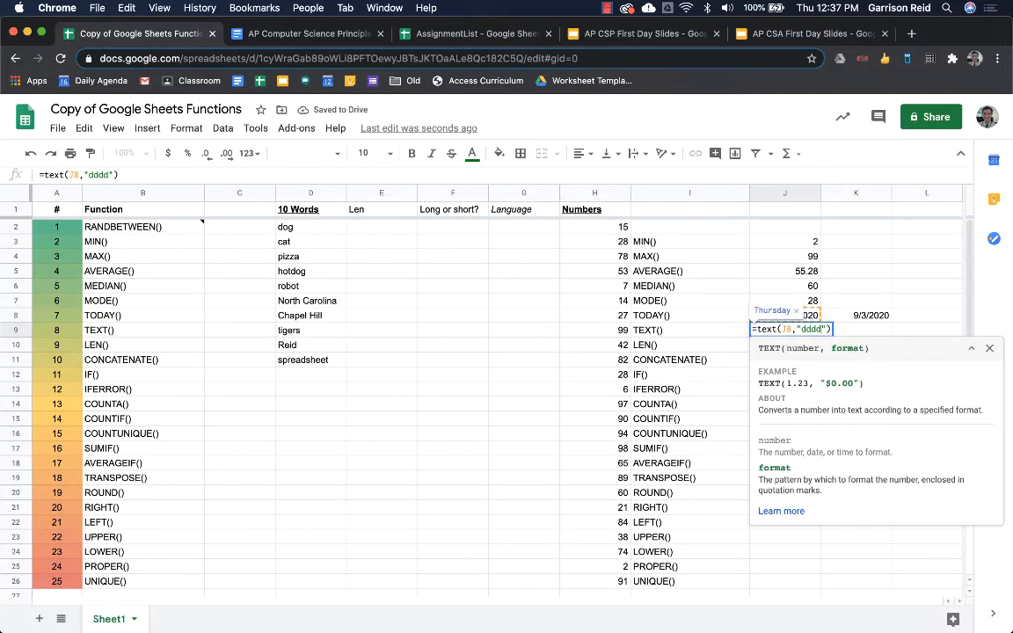
text(, mmmm)
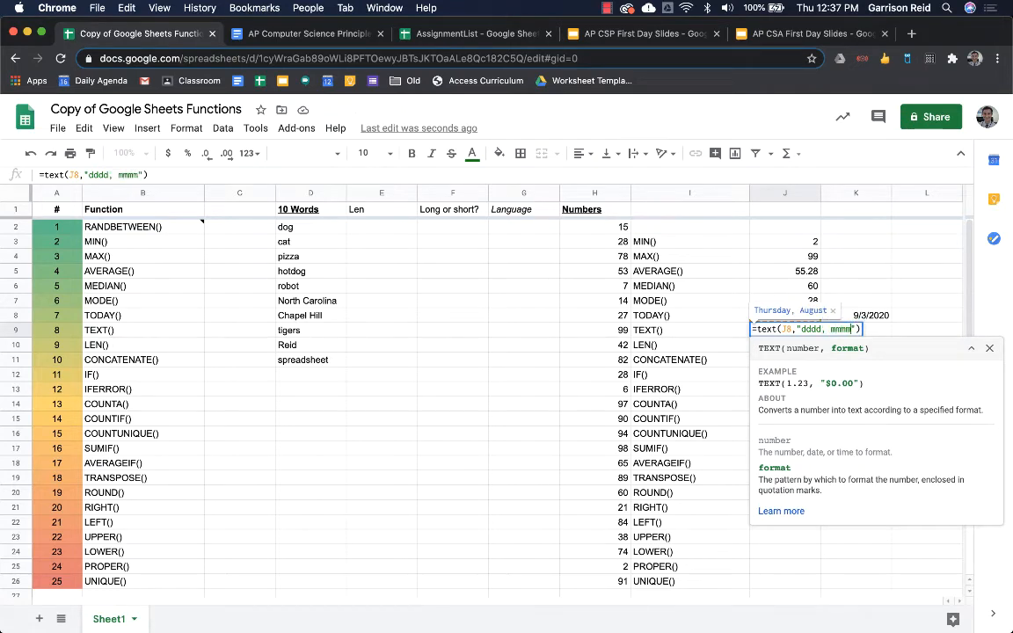
text(, yyy)
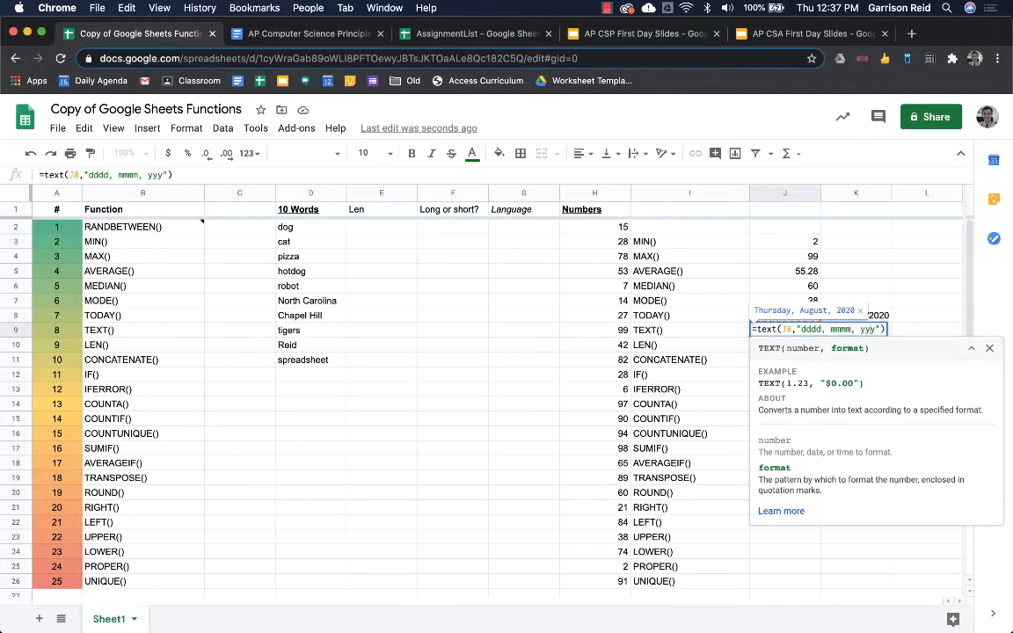
key(BackSpace)
key(BackSpace)
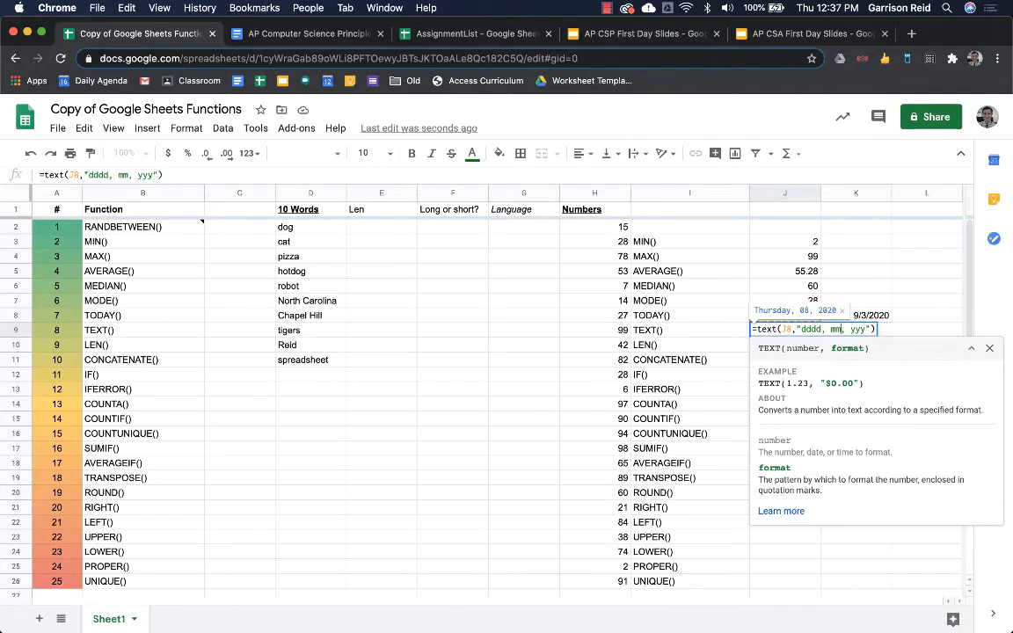
text(m)
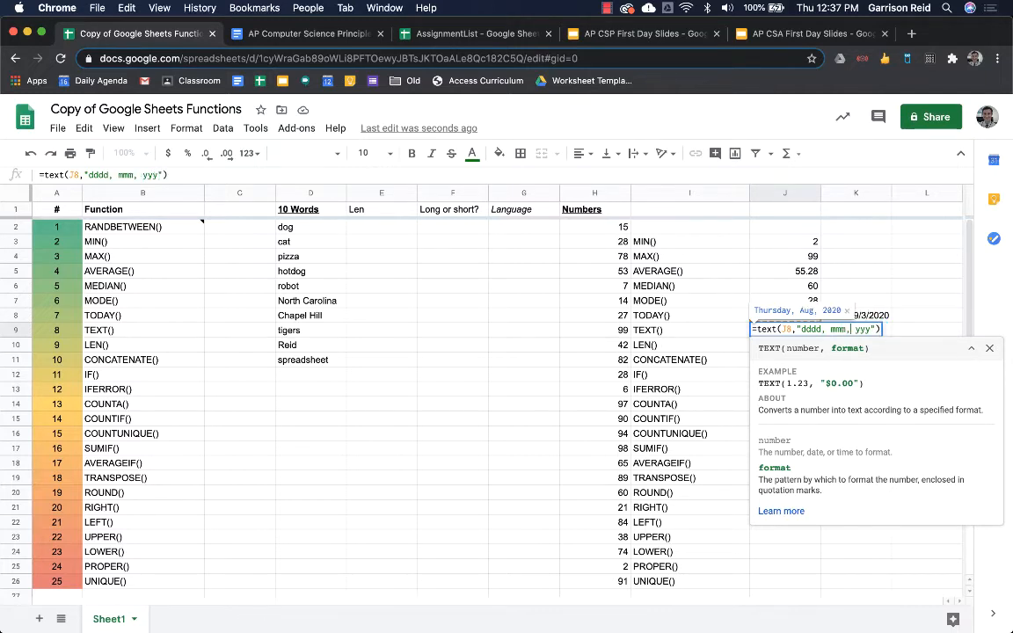
key(BackSpace)
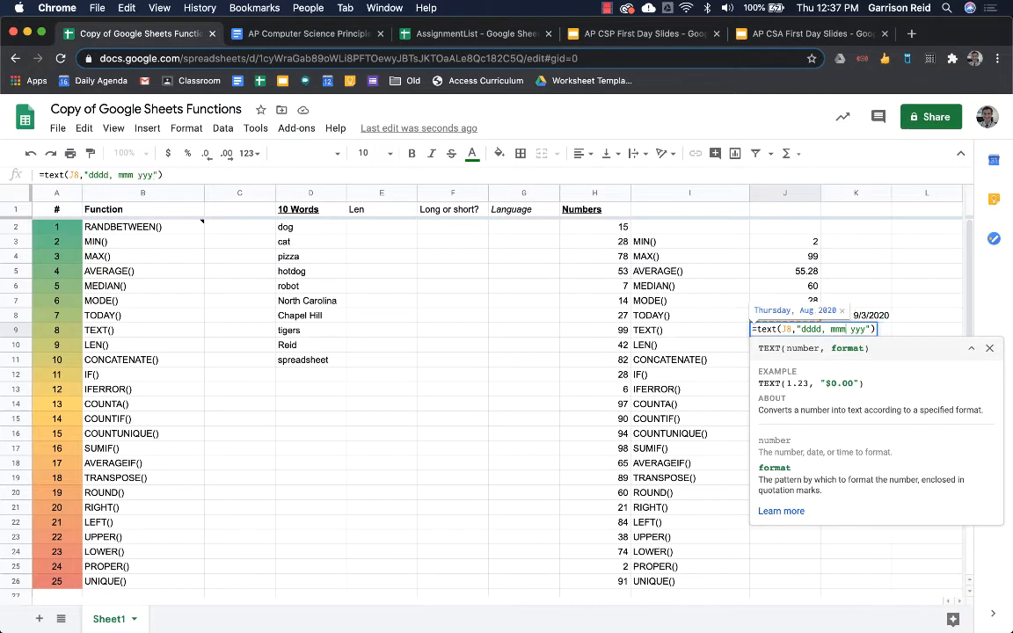
text(.)
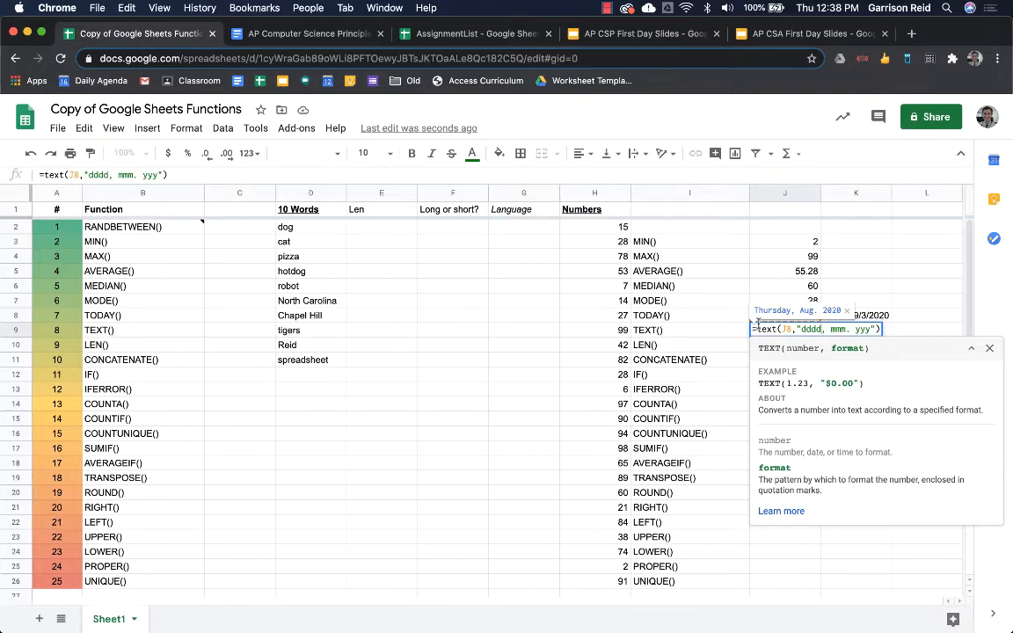
key(BackSpace)
key(BackSpace)
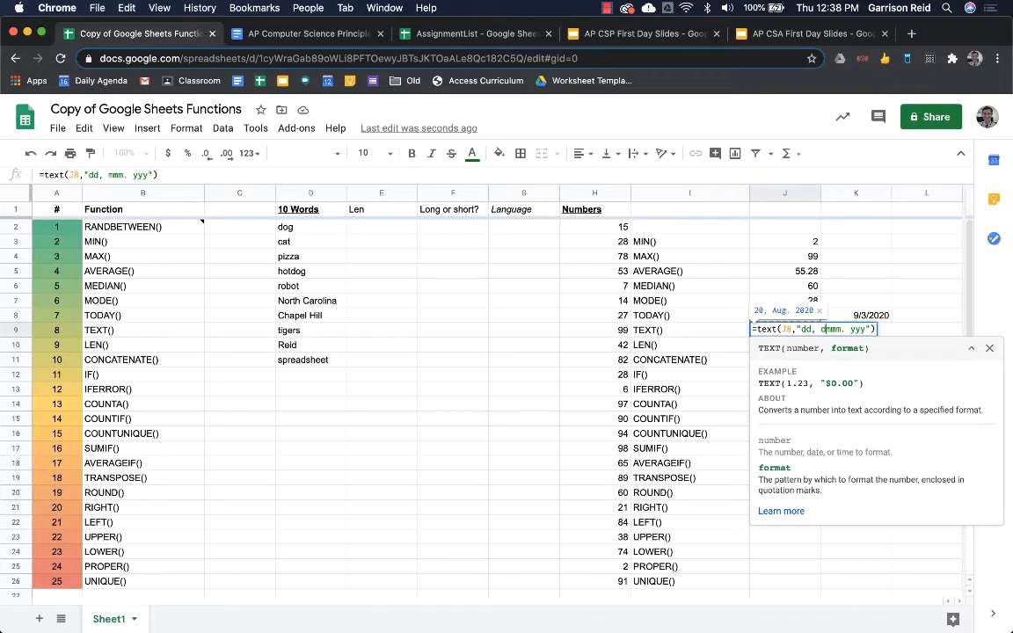
text(ddd)
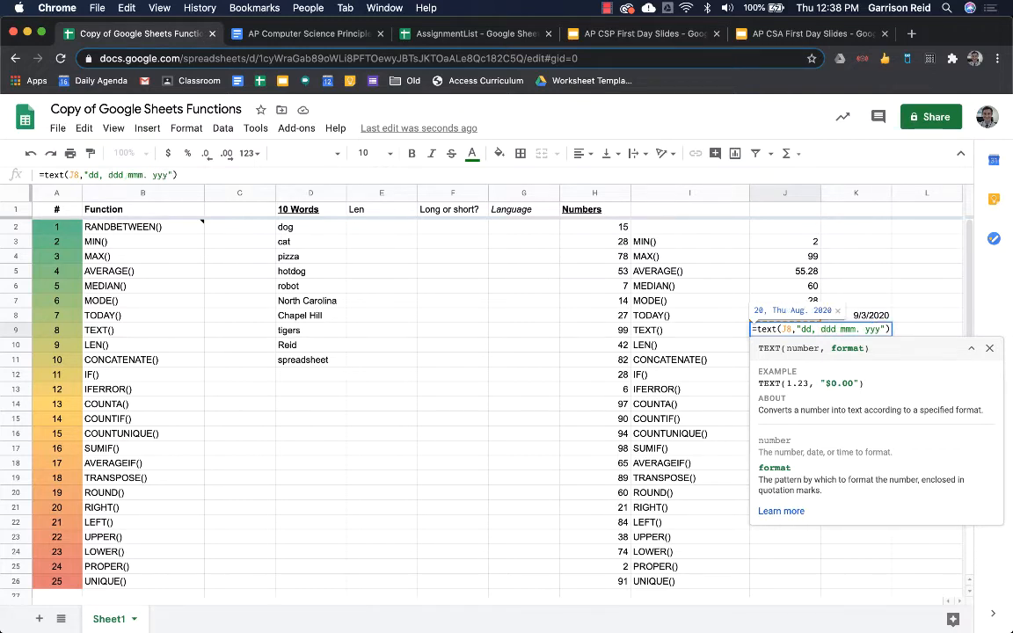
click(807, 329)
key(Return)
key(Up)
key(Down)
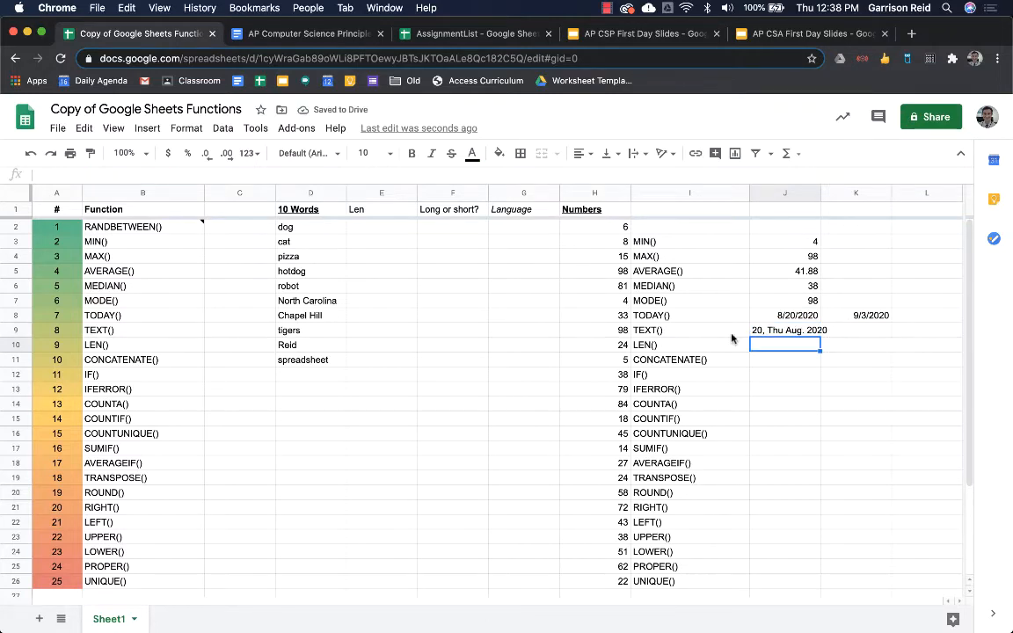
click(382, 231)
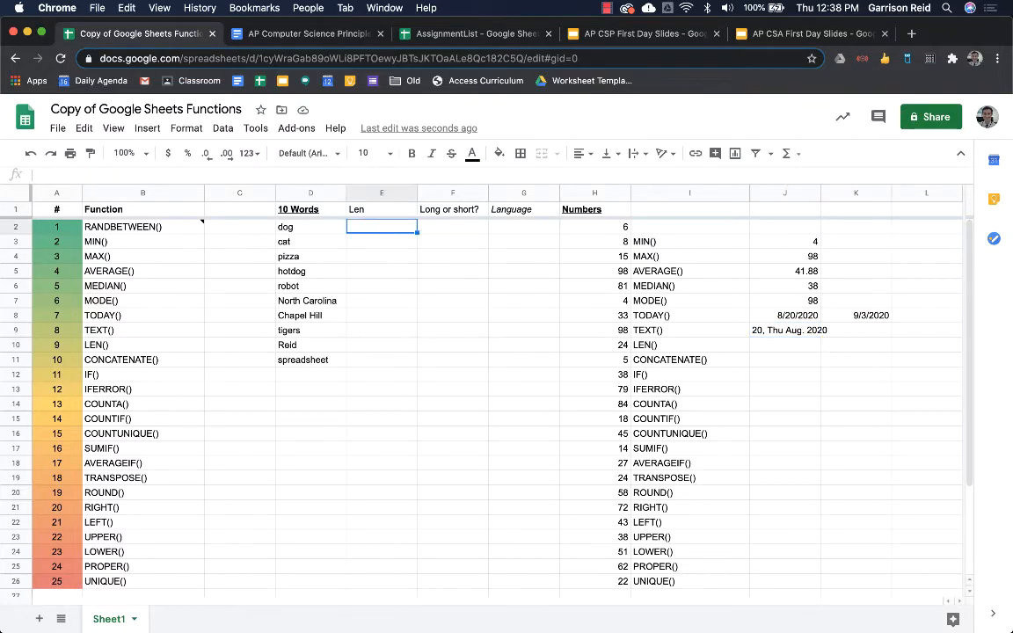
- Enter =LEN(D2) in E2 and fill it down through E11
text(=len()
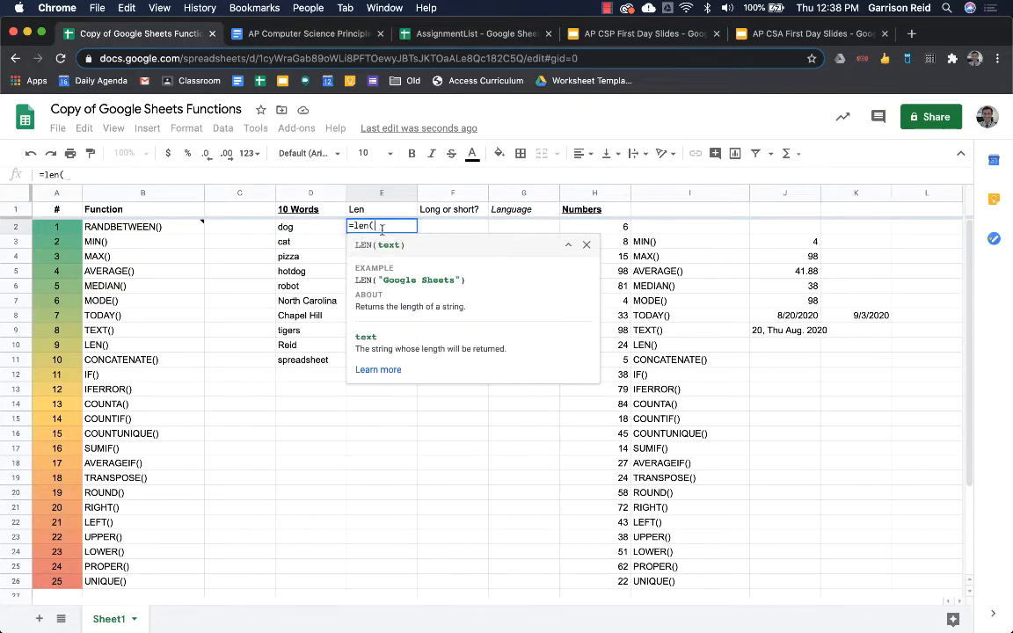
click(317, 227)
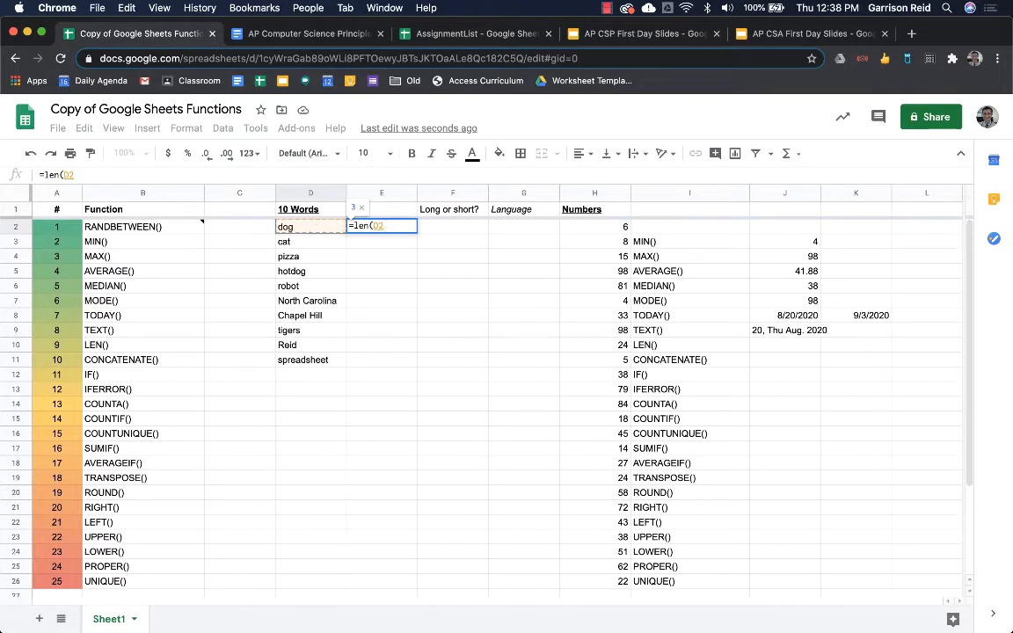
key(Return)
click(388, 227)
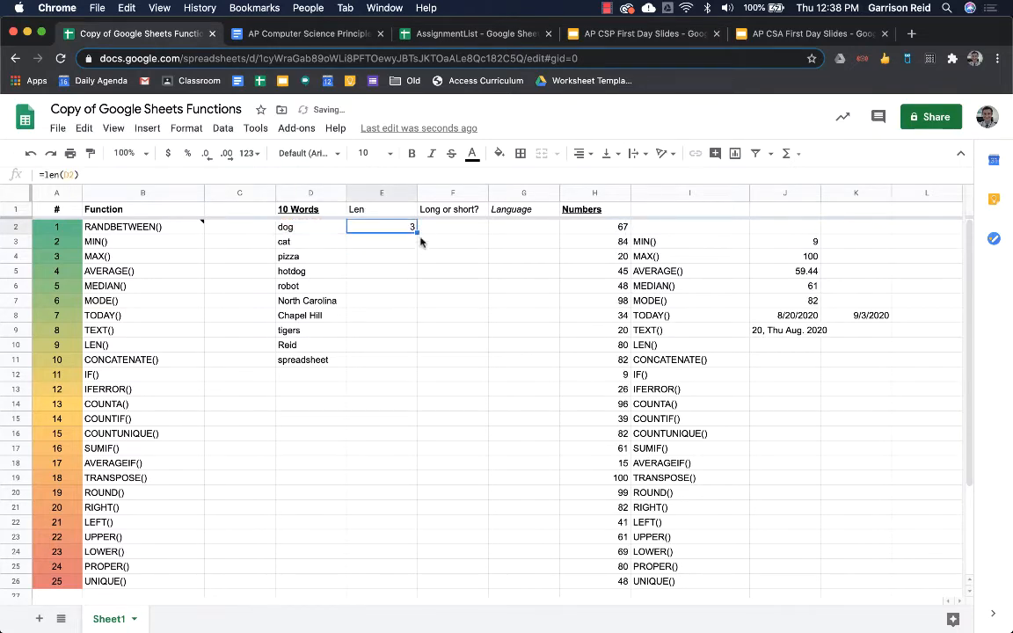
drag(417, 229, 392, 368)
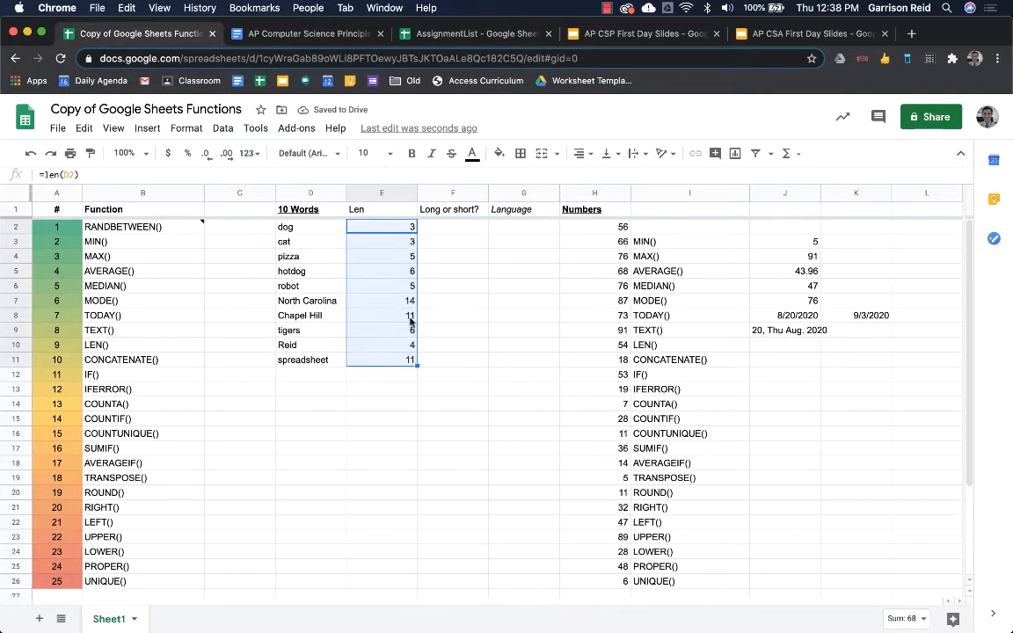
- Enter yes in J10 and the heading Last Name in D16
click(765, 347)
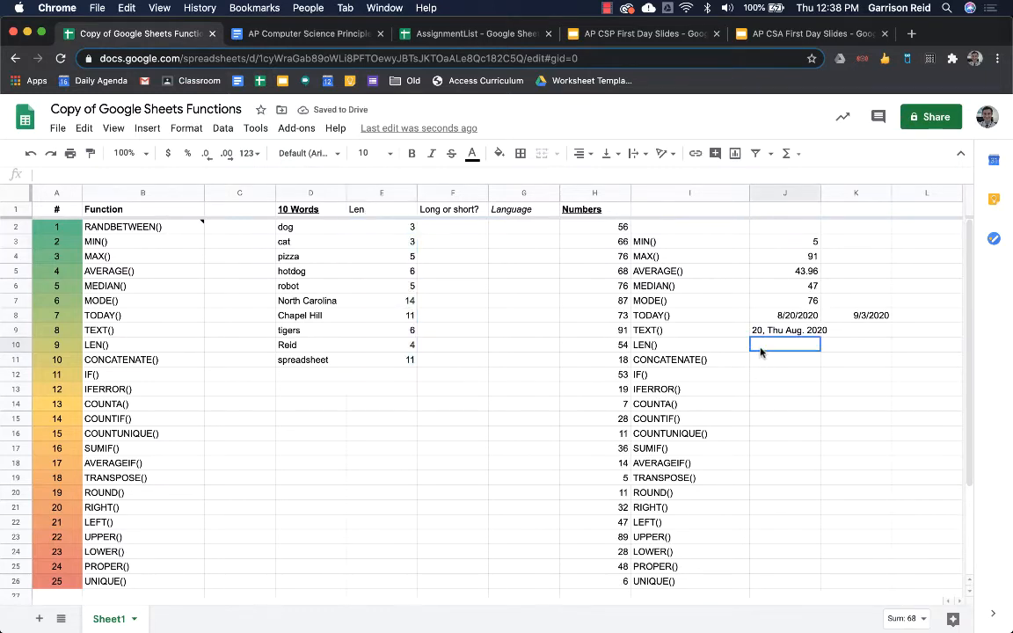
text(yes)
key(Return)
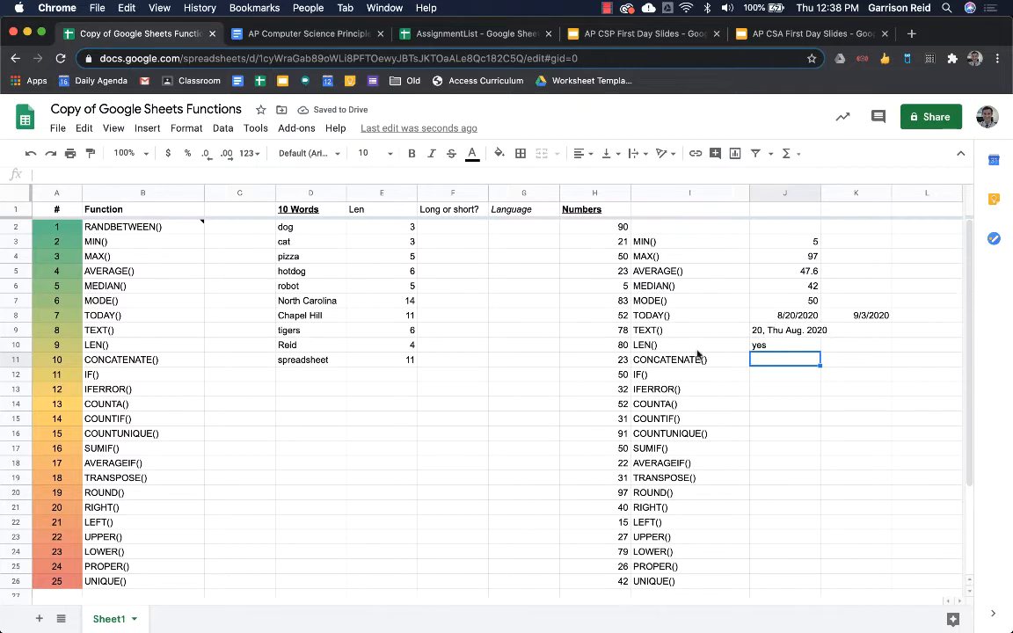
click(321, 435)
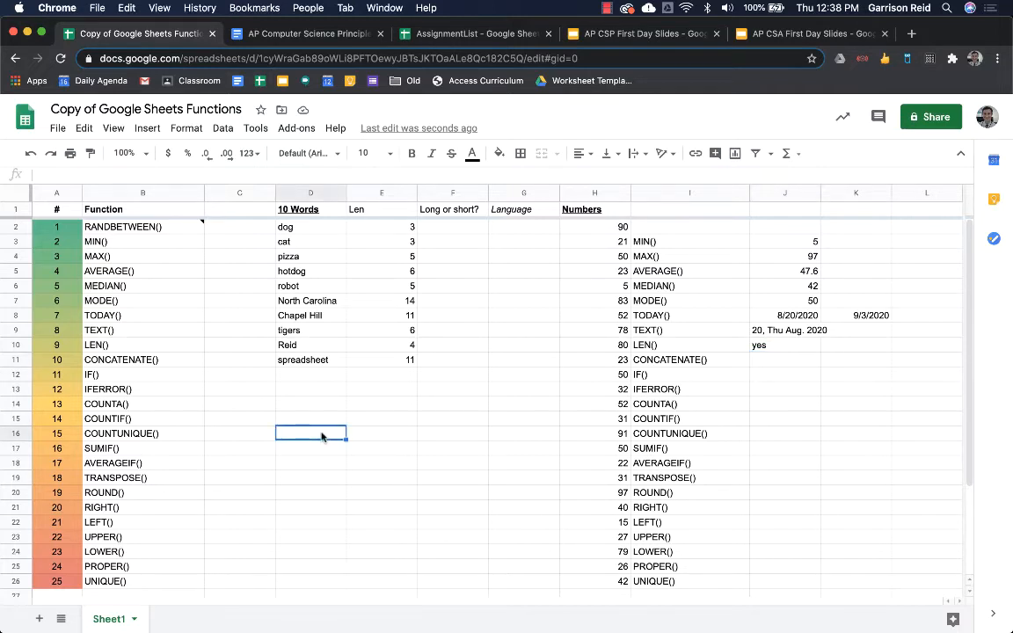
text(Last)
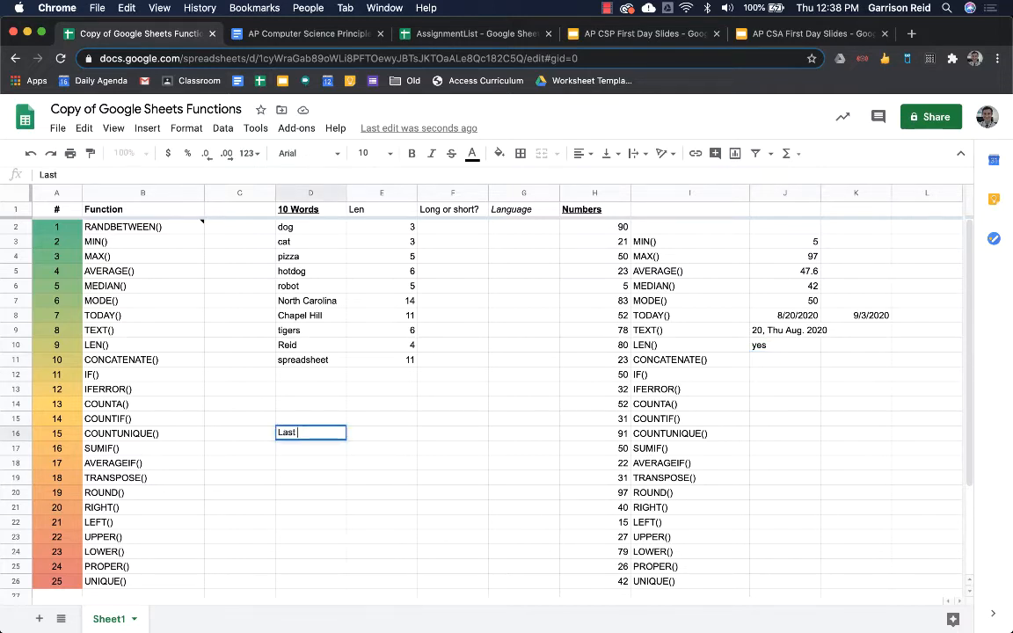
text( Name)
- Add the First Name heading in E16 and the first person's last and first names in row 17
key(Tab)
text(Fi)
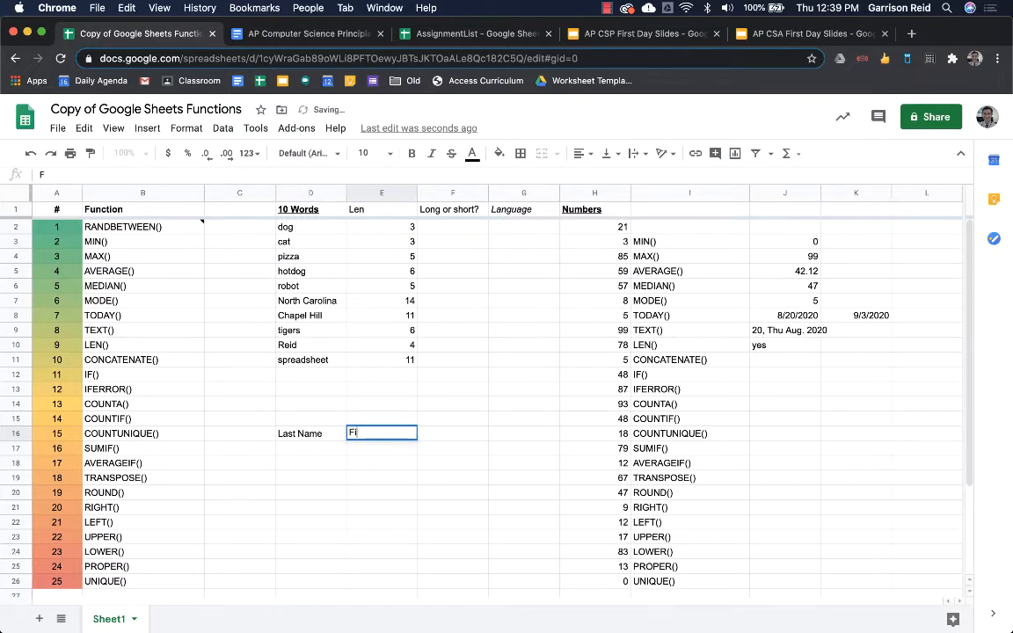
text(rst Name)
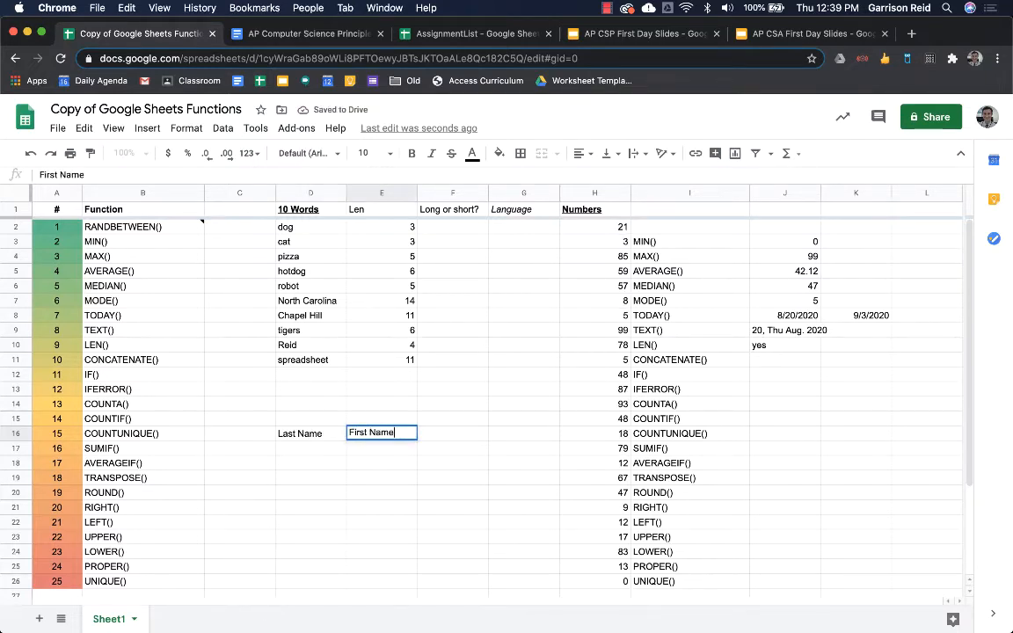
key(Return)
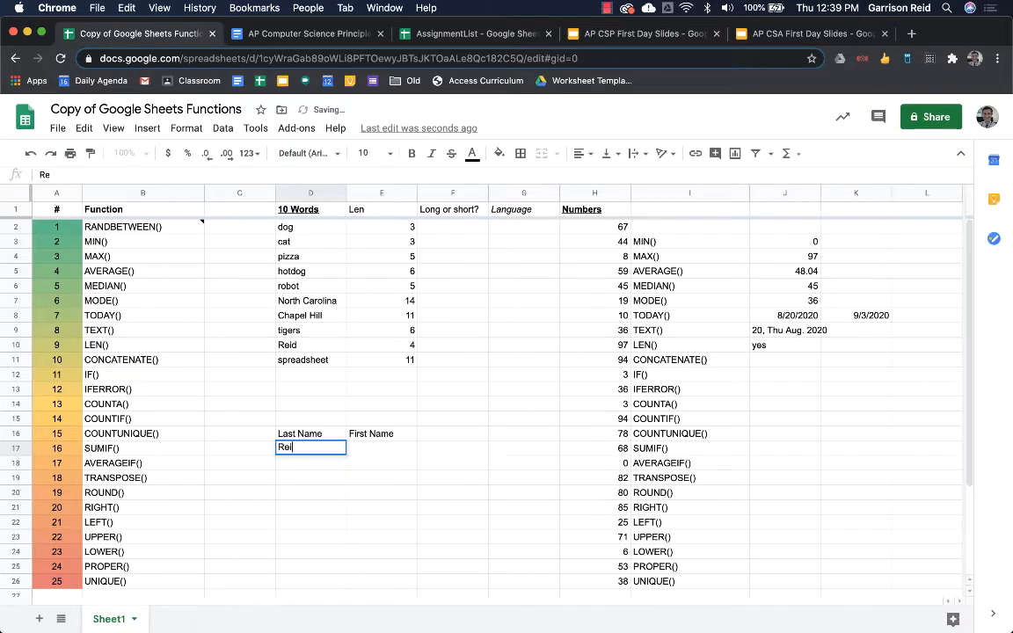
key(Tab)
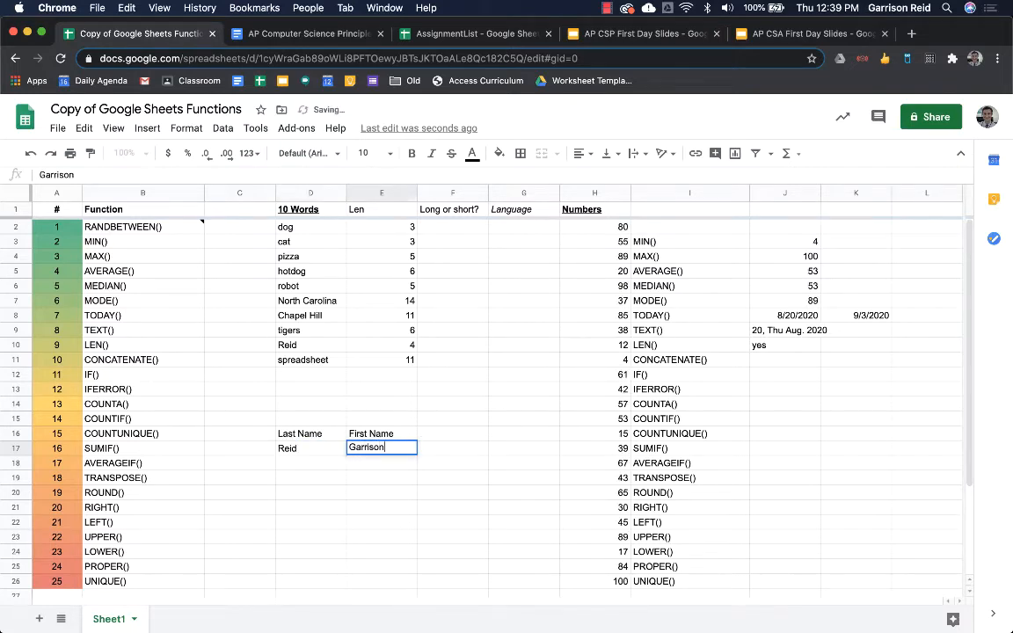
key(Return)
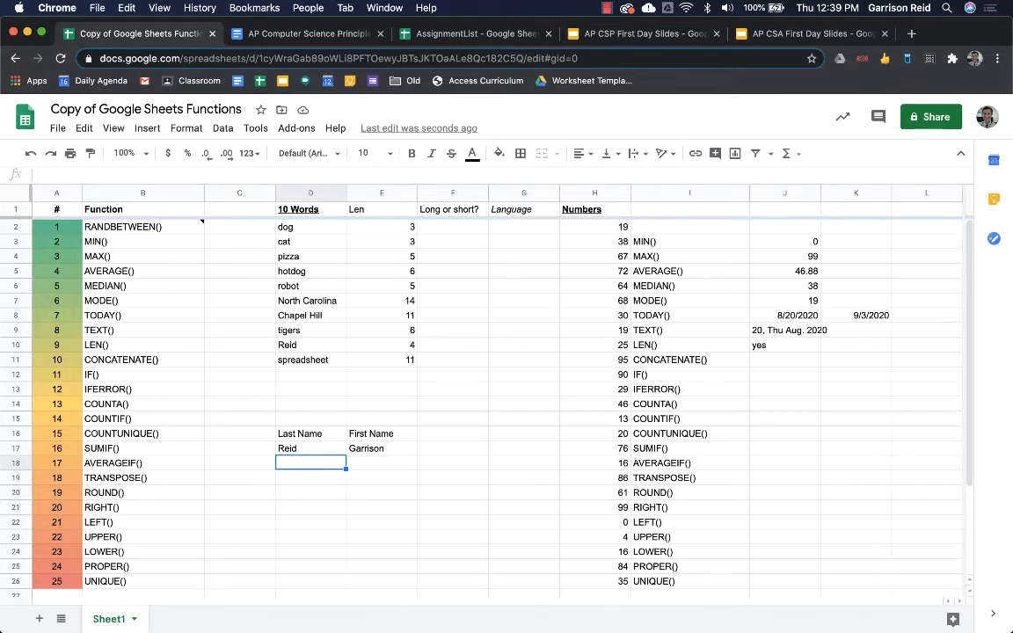
- Enter the second person's last and first names in D18 and E18
text(Murdock)
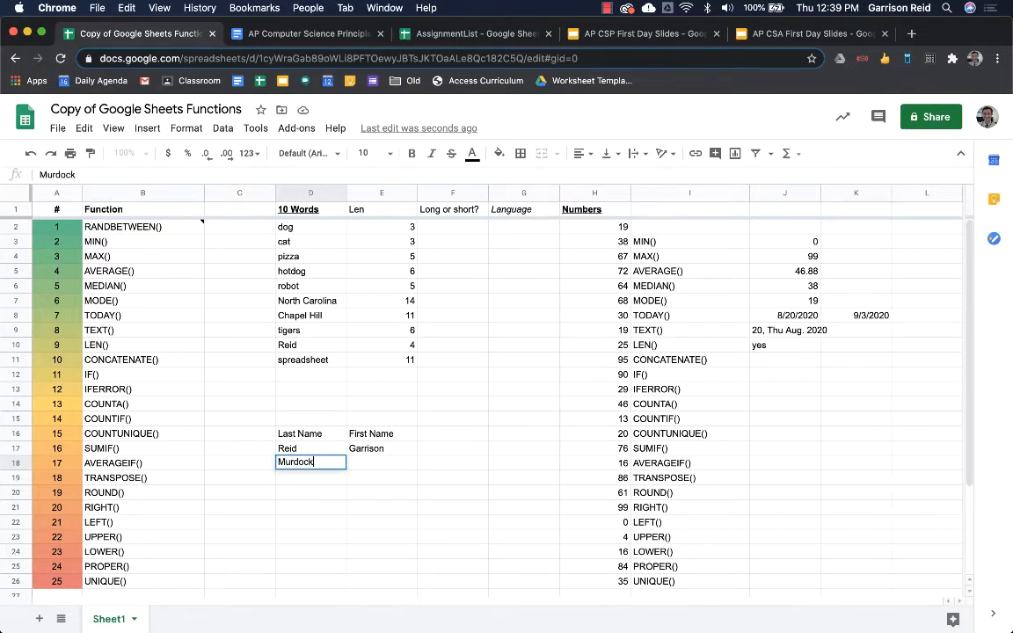
key(Tab)
text(Mat)
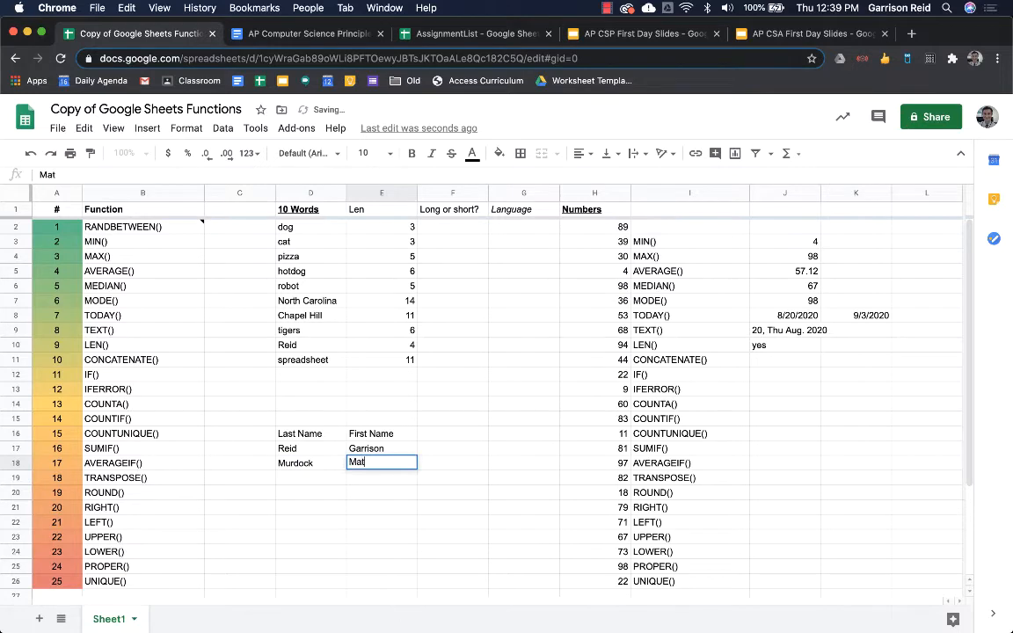
text(thew)
key(Tab)
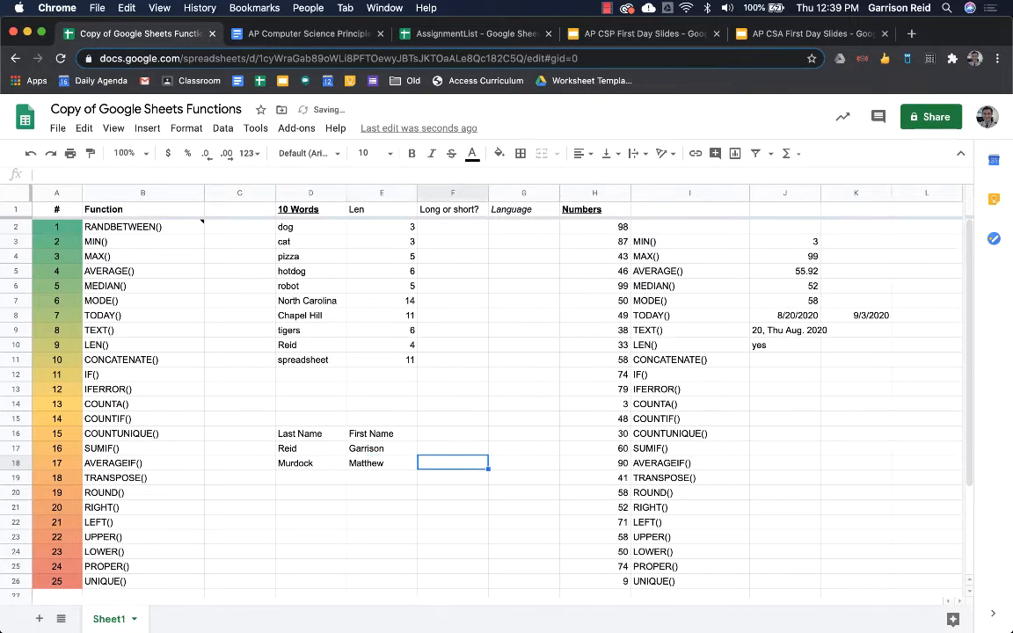
key(Up)
key(Left)
key(Right)
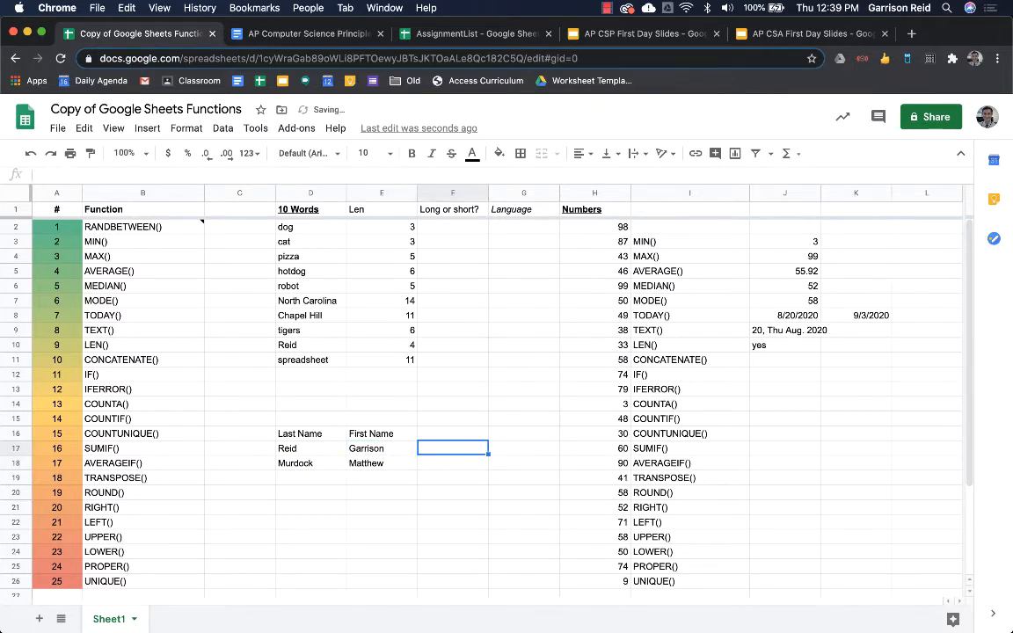
- Enter =CONCATENATE(E17," ",D17) in F17 and fill it down to F18
text(=)
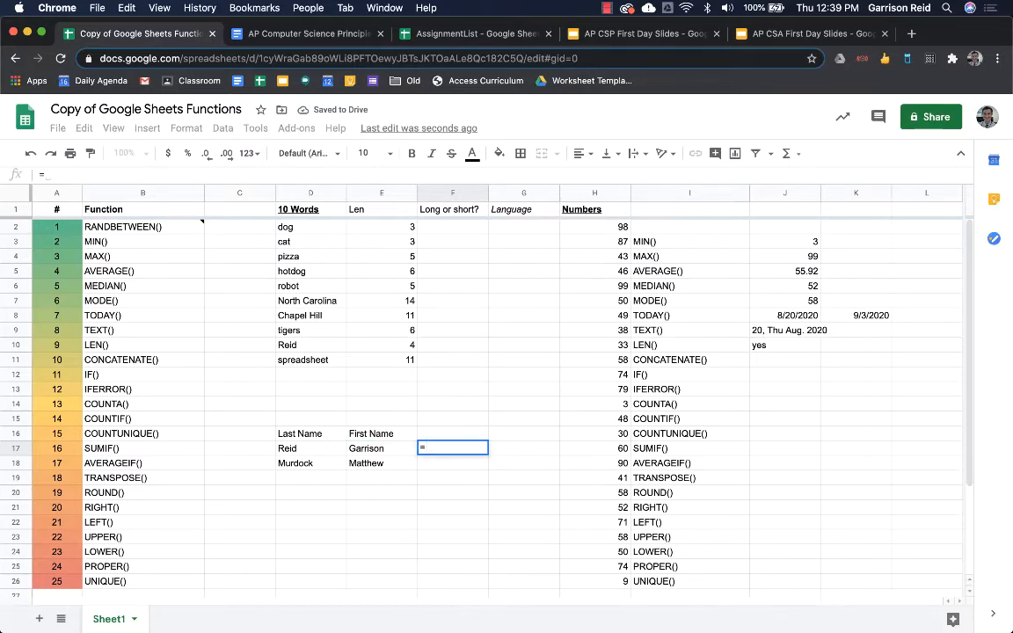
text(con)
key(Up)
key(Up)
key(Up)
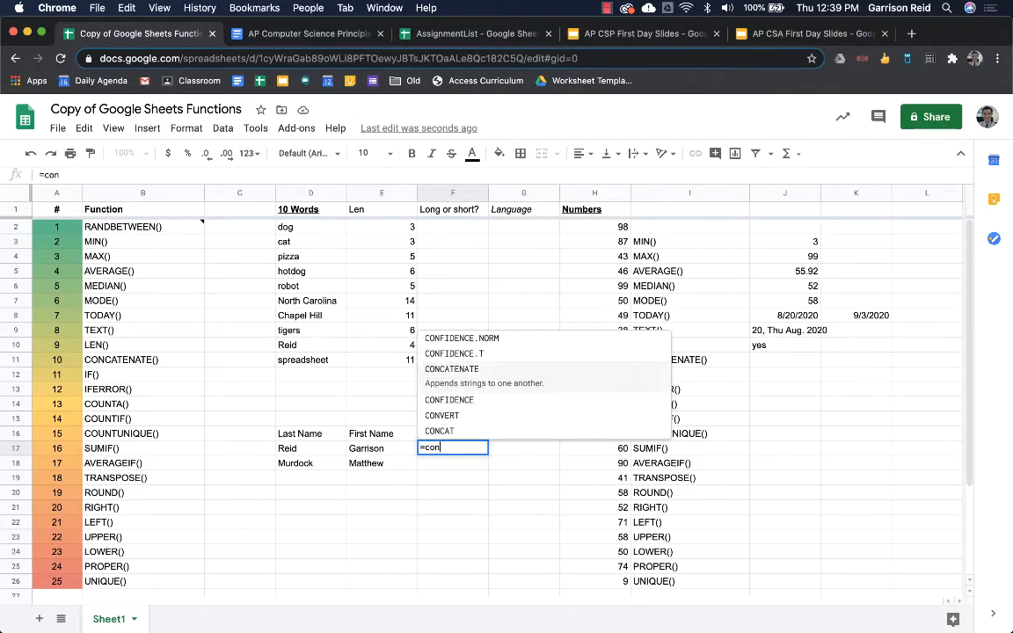
key(Tab)
key(Left)
text(,")
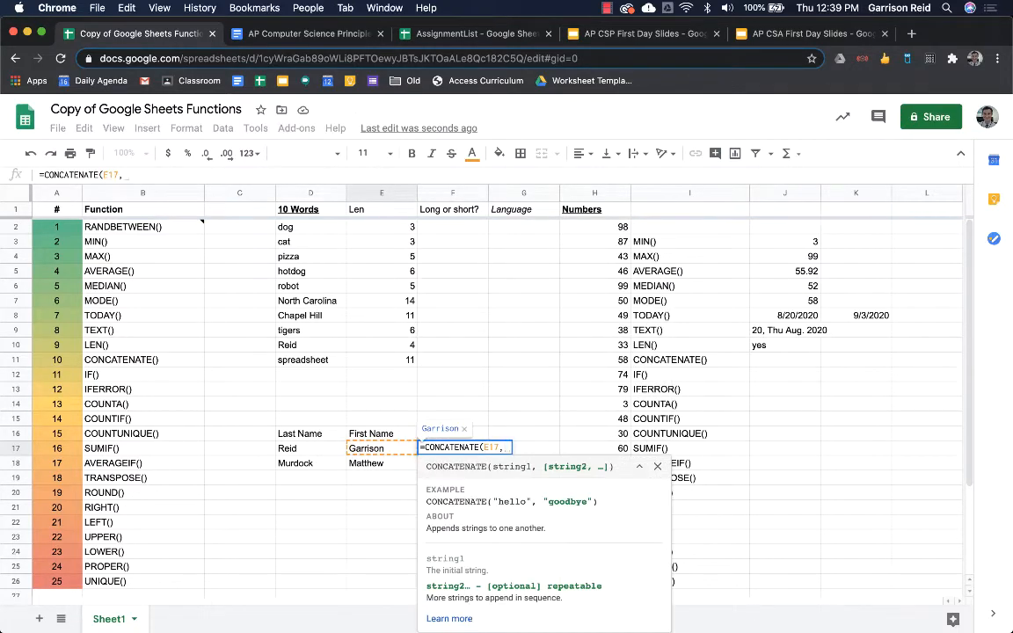
text( ",)
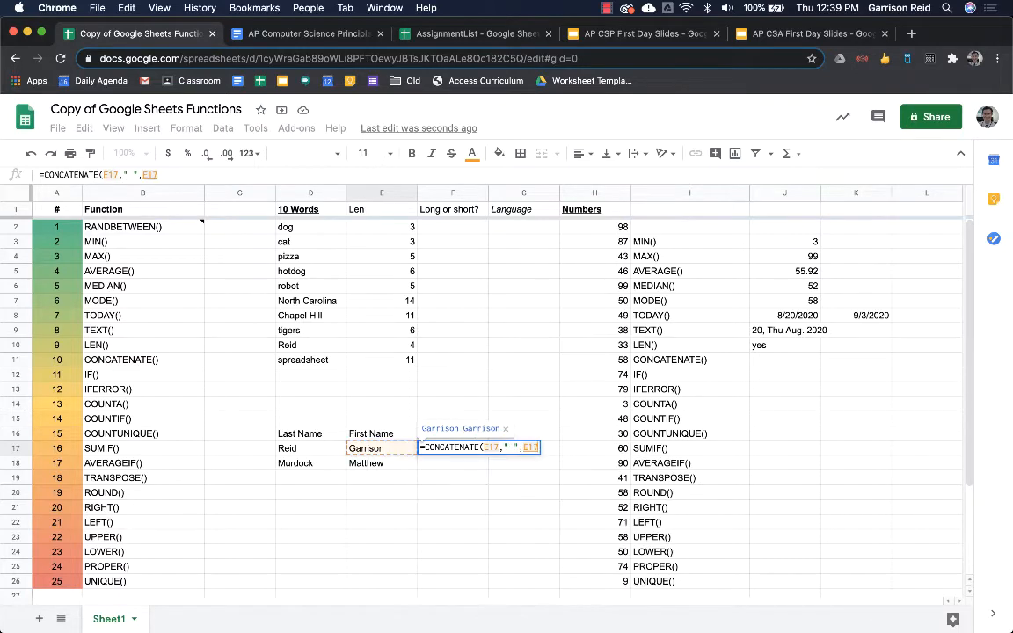
key(Left)
key(Left)
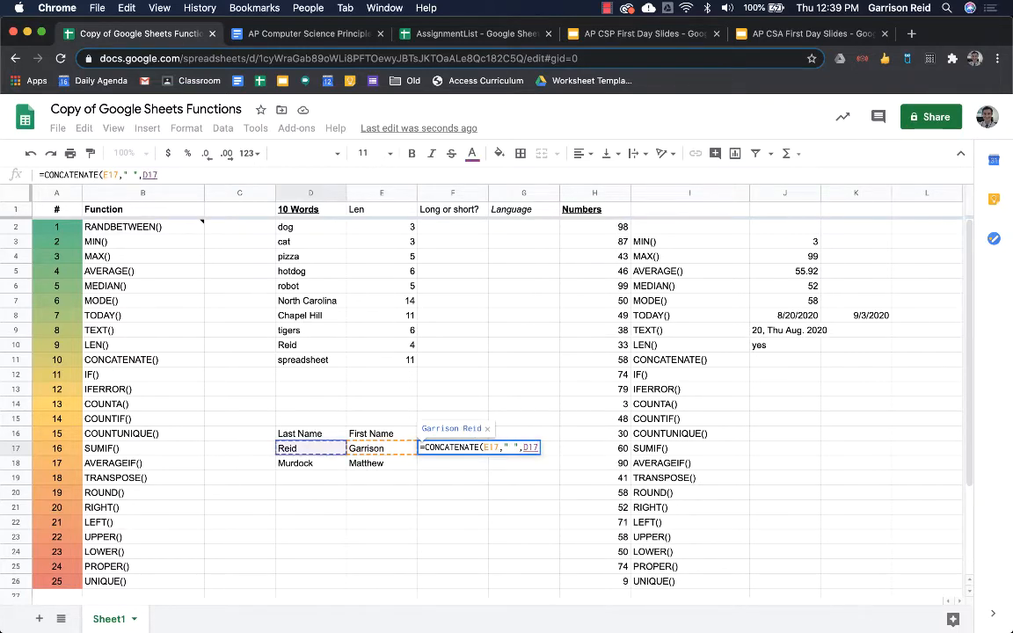
key(Return)
key(Up)
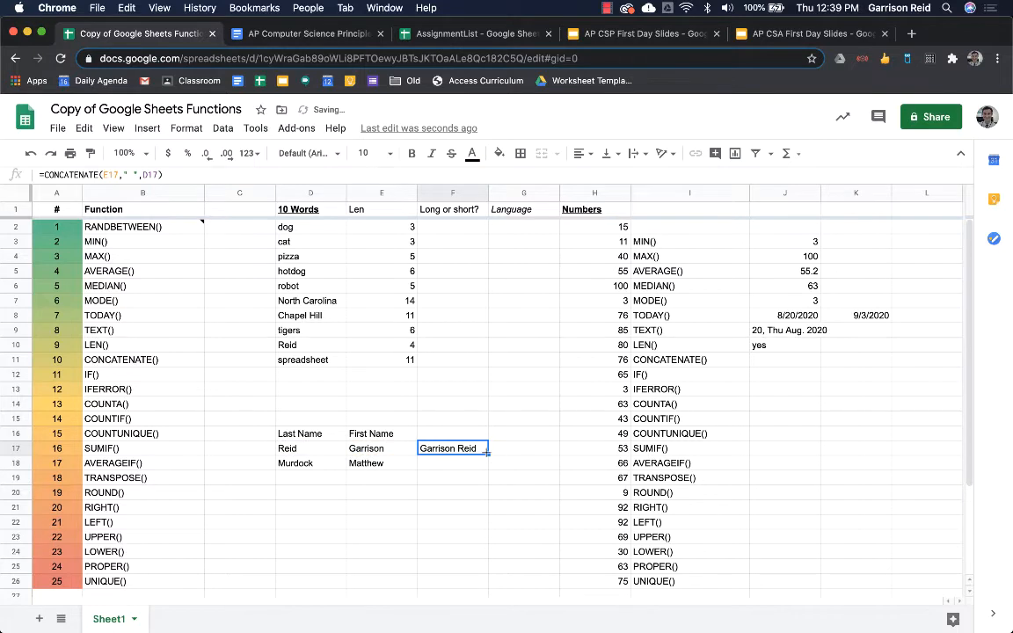
drag(487, 452, 487, 466)
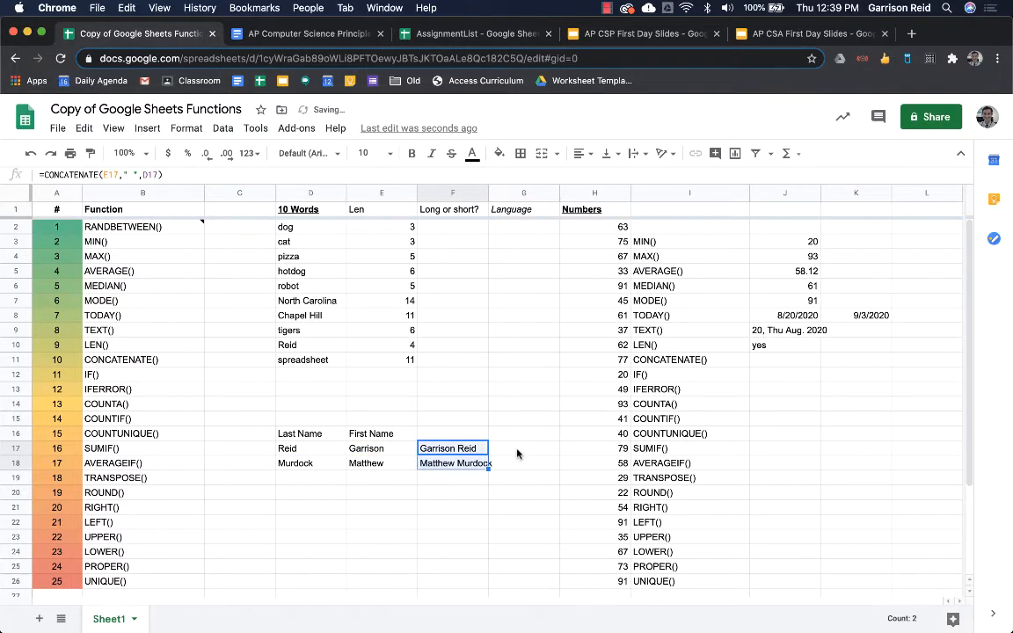
click(518, 454)
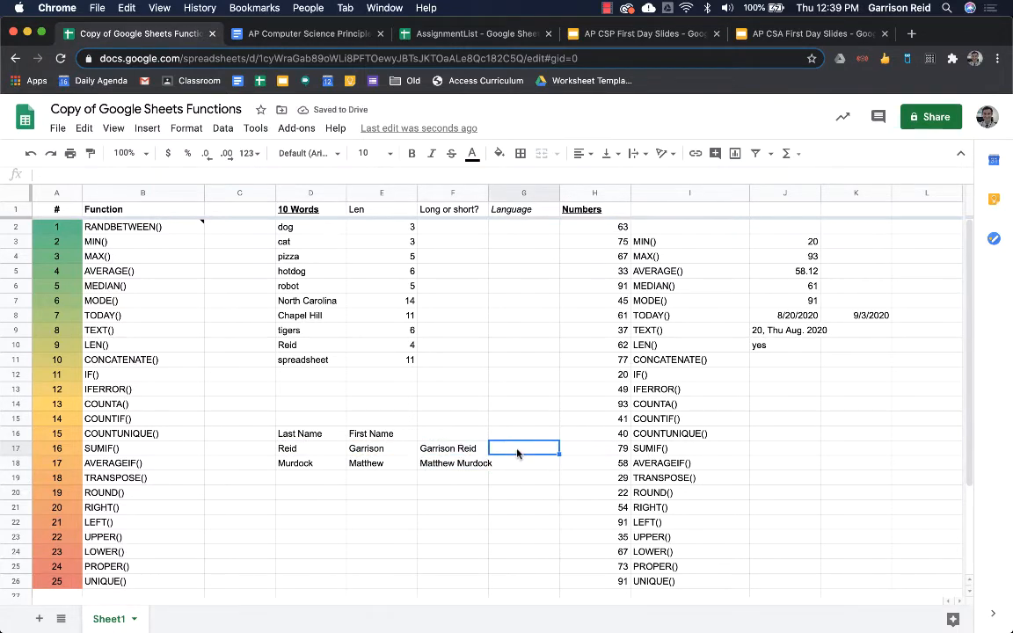
- Enter =CONCATENATE(D17,", ",E17) in G17 to show the last name, a comma, then the first name
text(=con)
key(Up)
key(Up)
key(Up)
key(Tab)
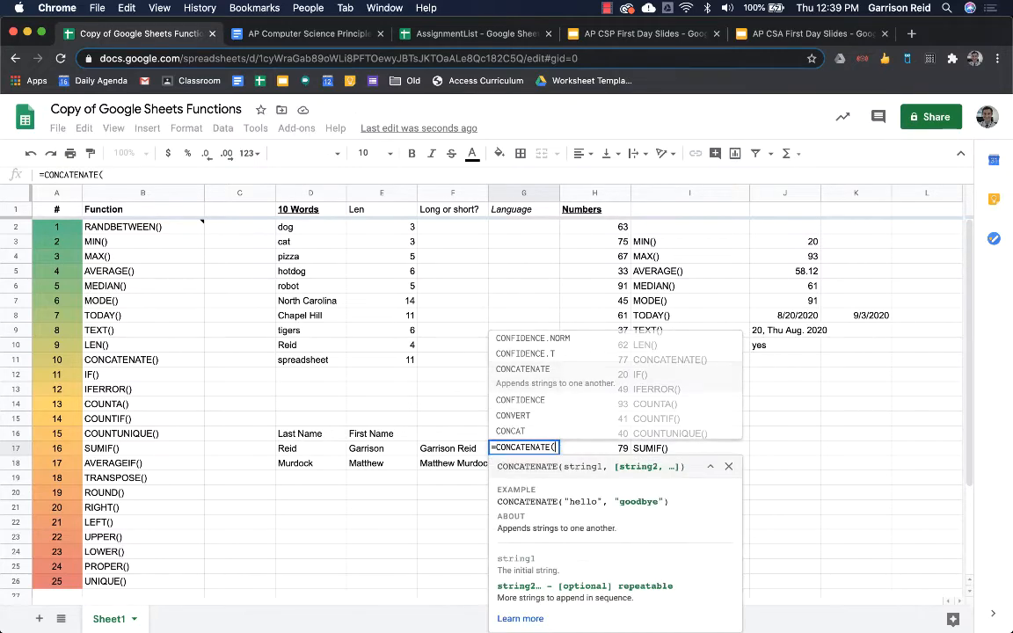
key(Left)
key(Left)
key(Left)
key(Left)
key(Right)
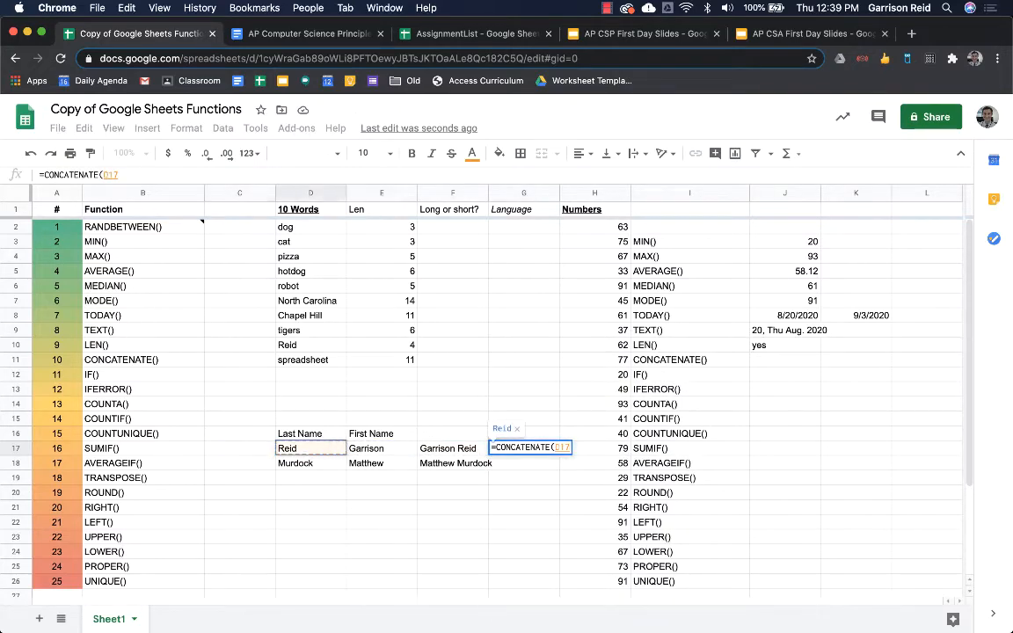
text(,",)
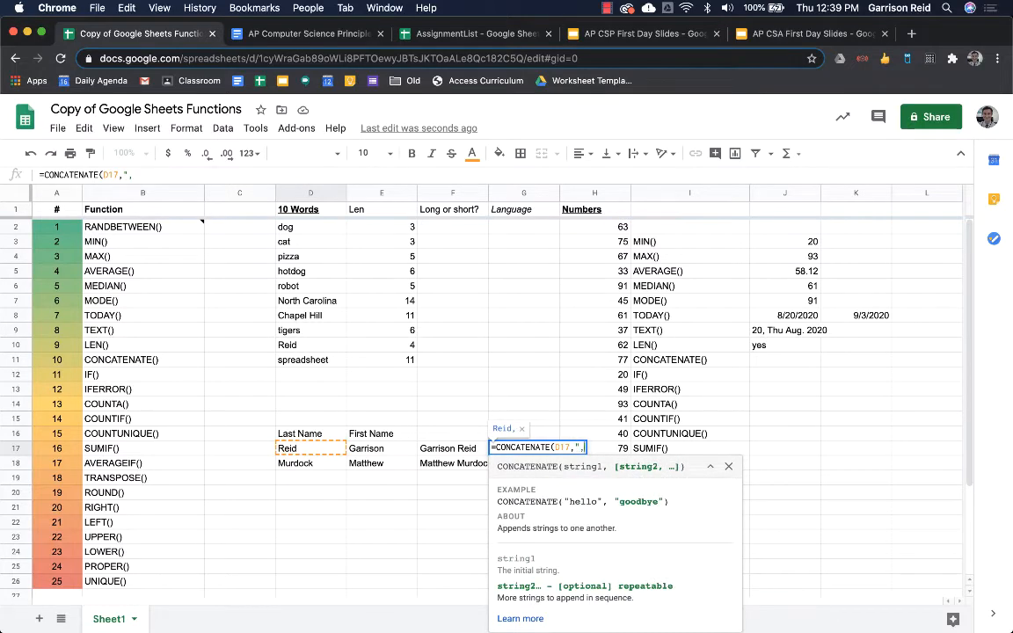
text( ",)
key(Left)
key(Left)
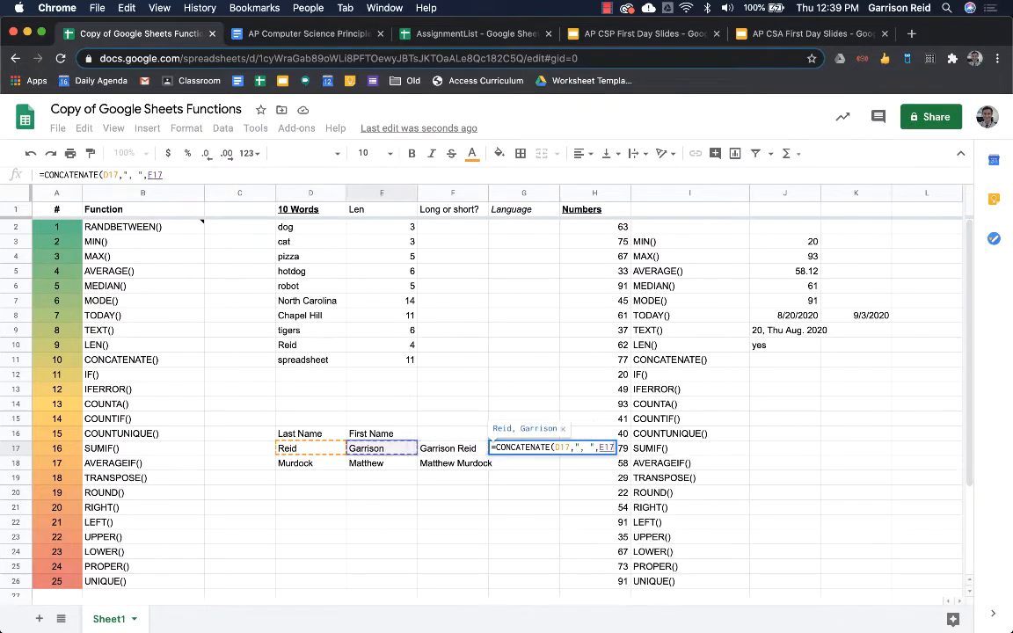
click(573, 449)
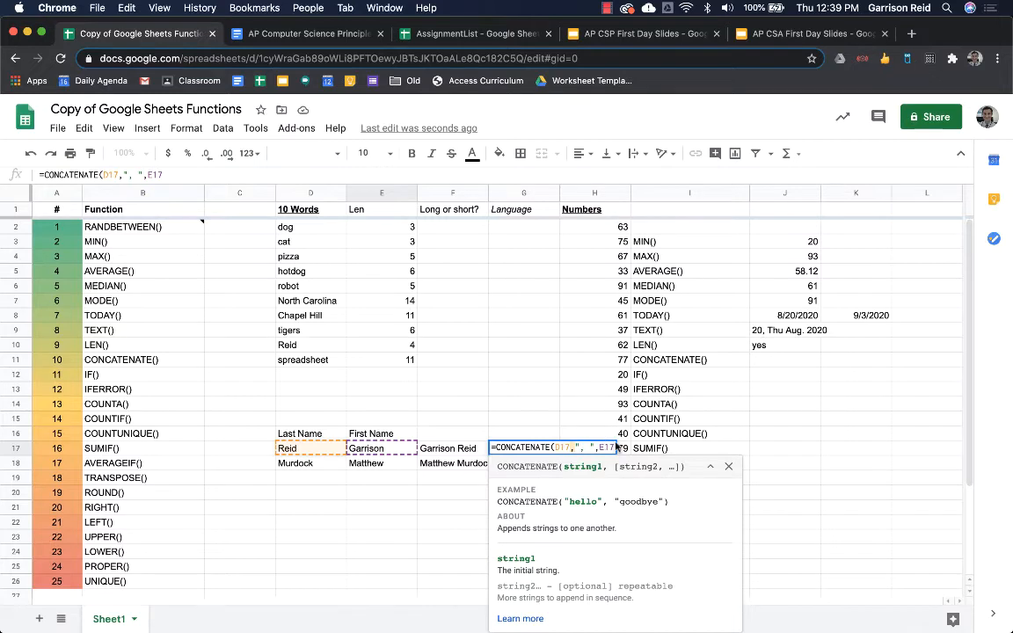
key(Return)
- Fill the G17 formula down to G18, check F18, and select columns F and G
key(Up)
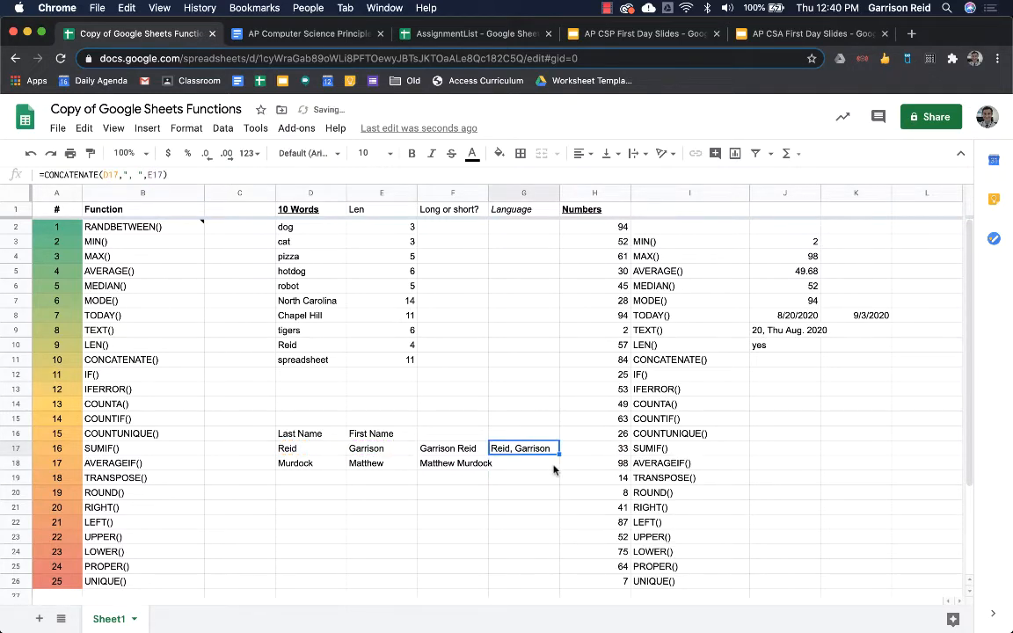
drag(559, 454, 556, 468)
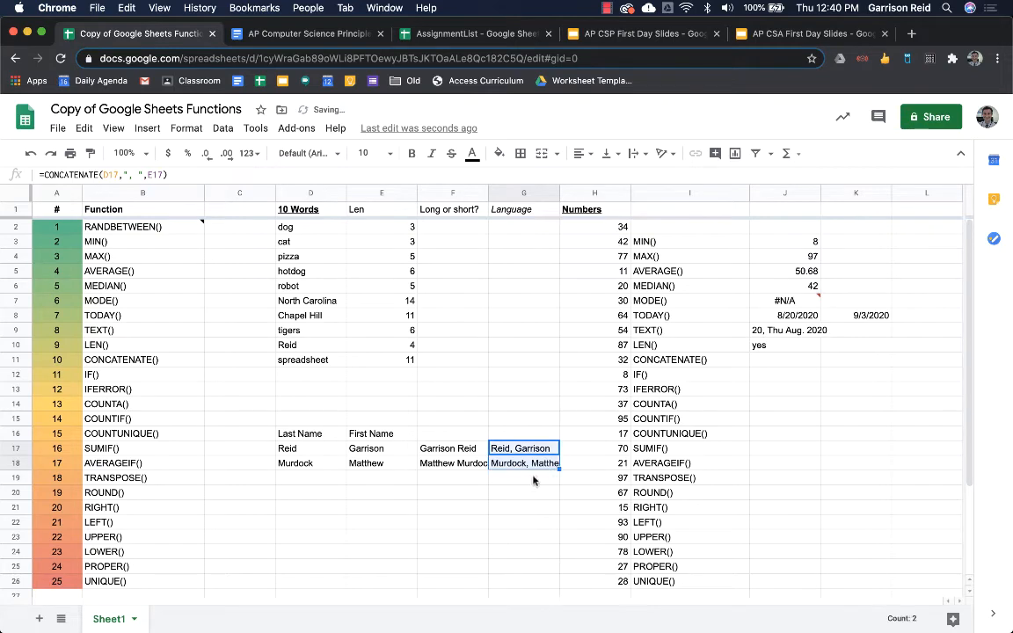
click(448, 462)
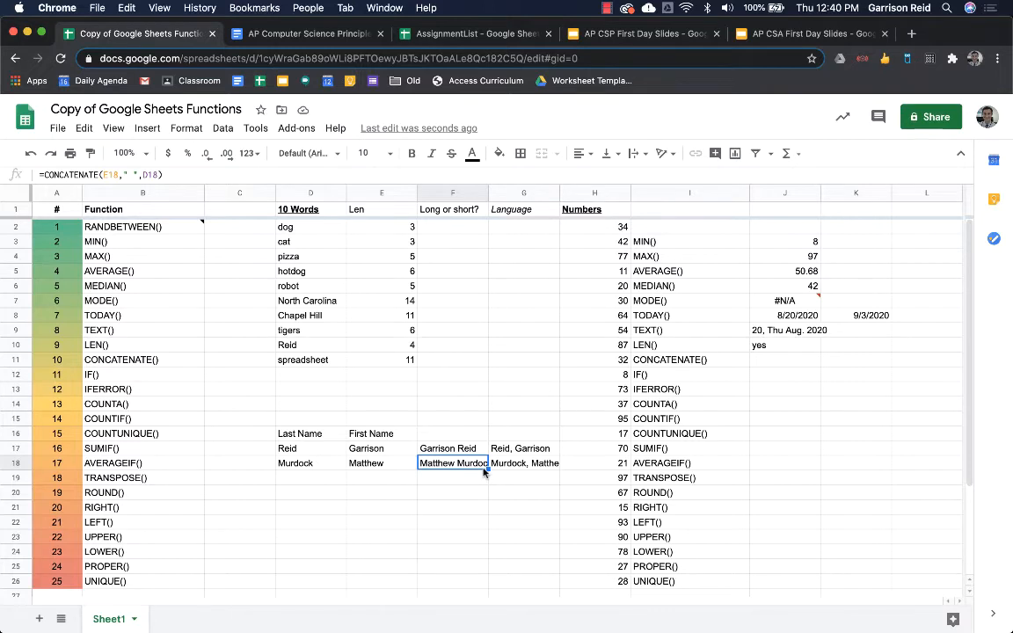
drag(449, 193, 498, 193)
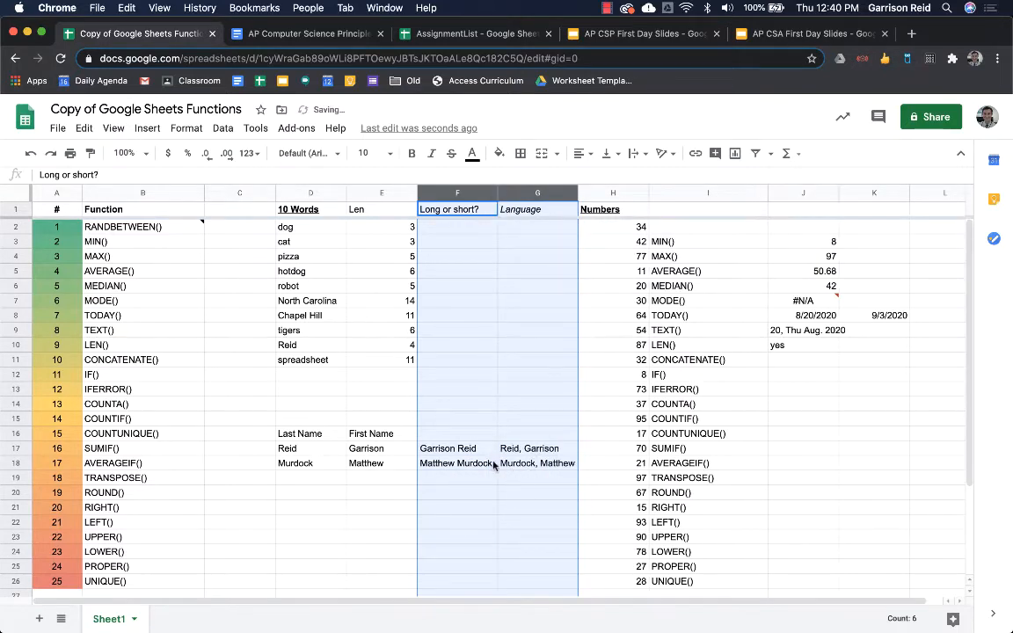
- Review the formulas in G18 and F18 against the names in D18 and E18
click(544, 465)
key(Down)
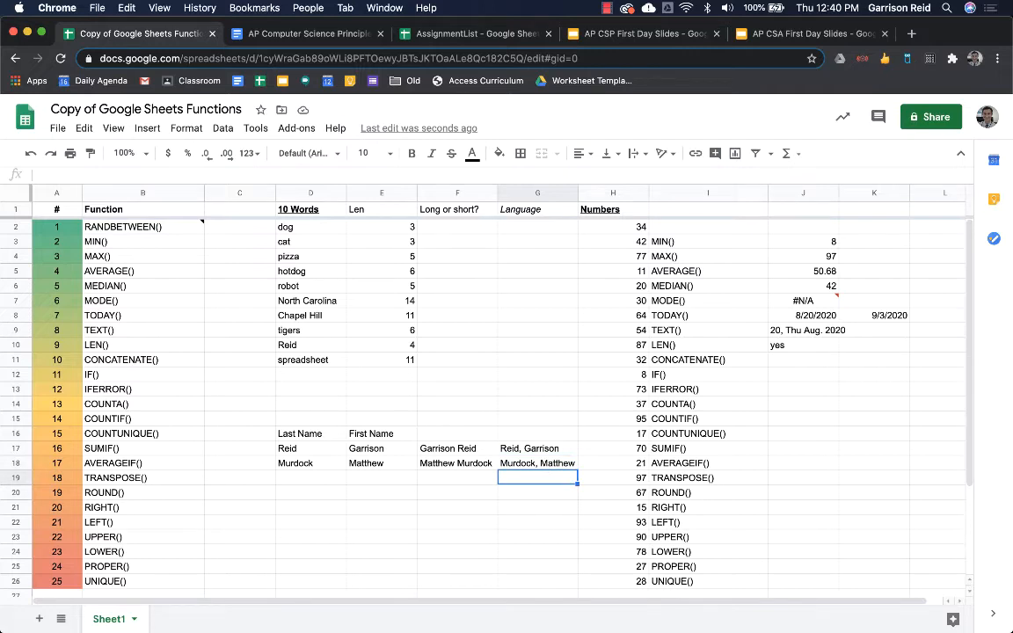
key(Up)
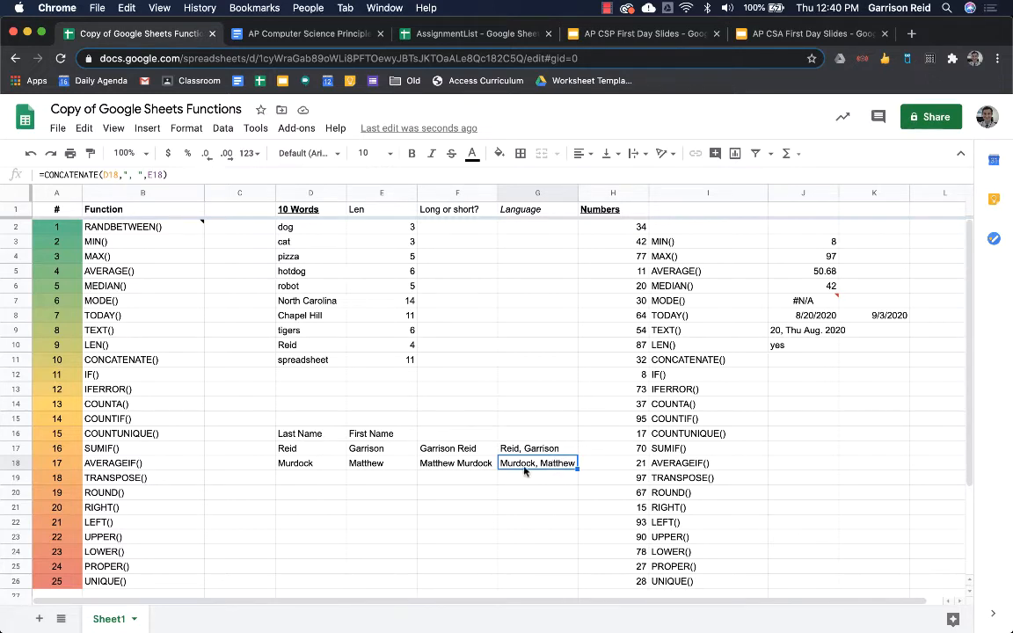
click(460, 469)
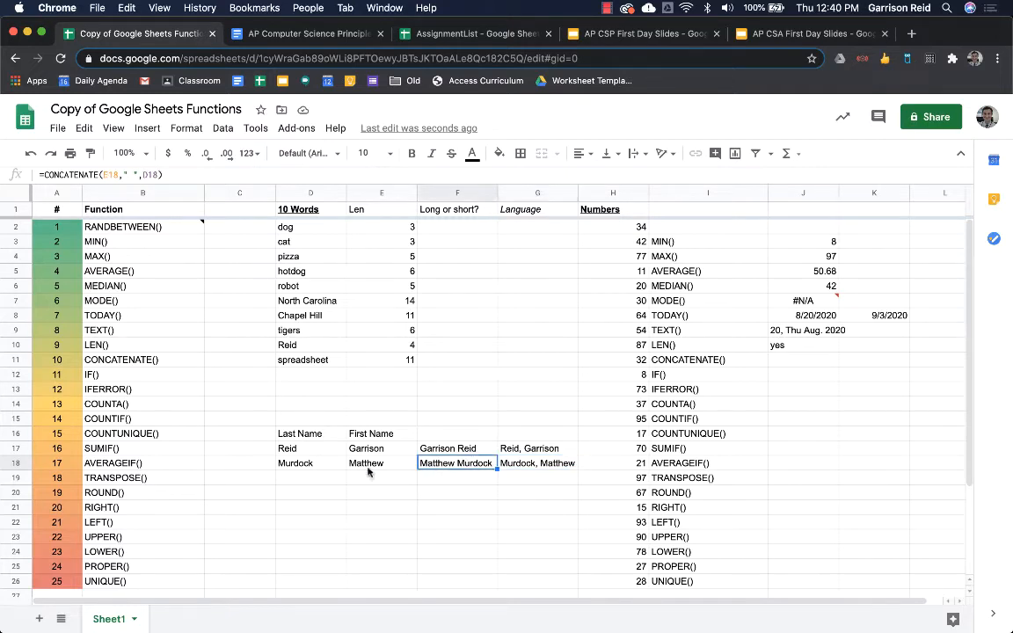
click(368, 469)
click(296, 467)
click(431, 467)
- Enter yes in J11 beside CONCATENATE()
click(783, 368)
text(yes)
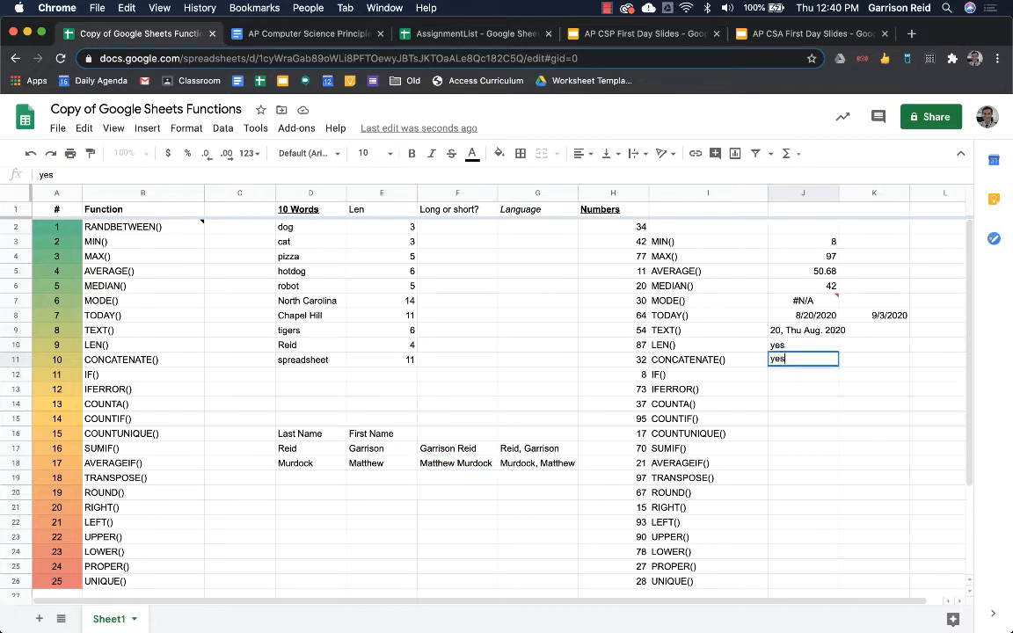
key(Return)
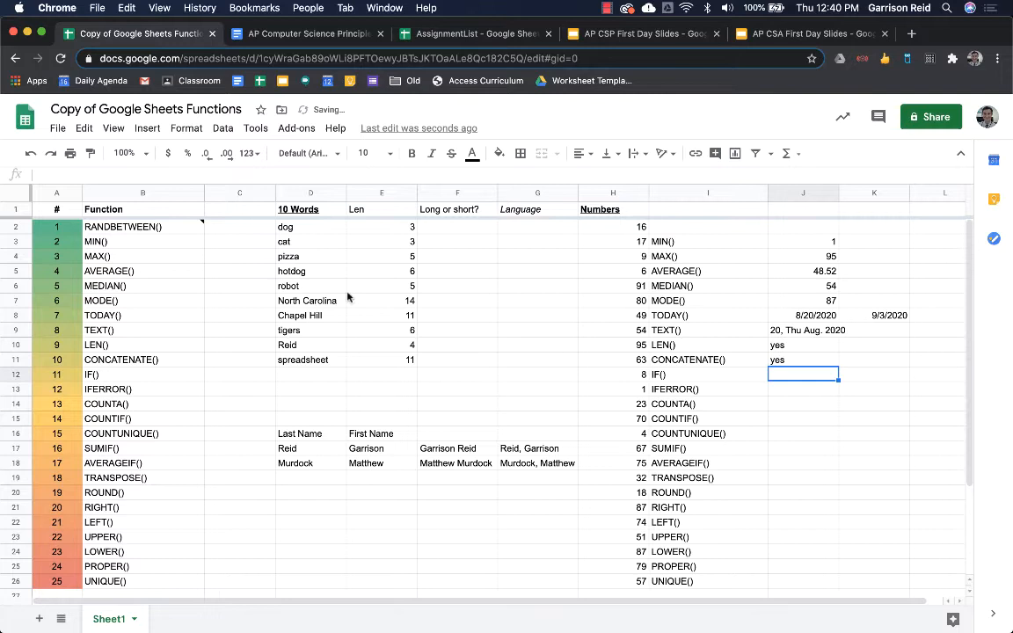
click(449, 228)
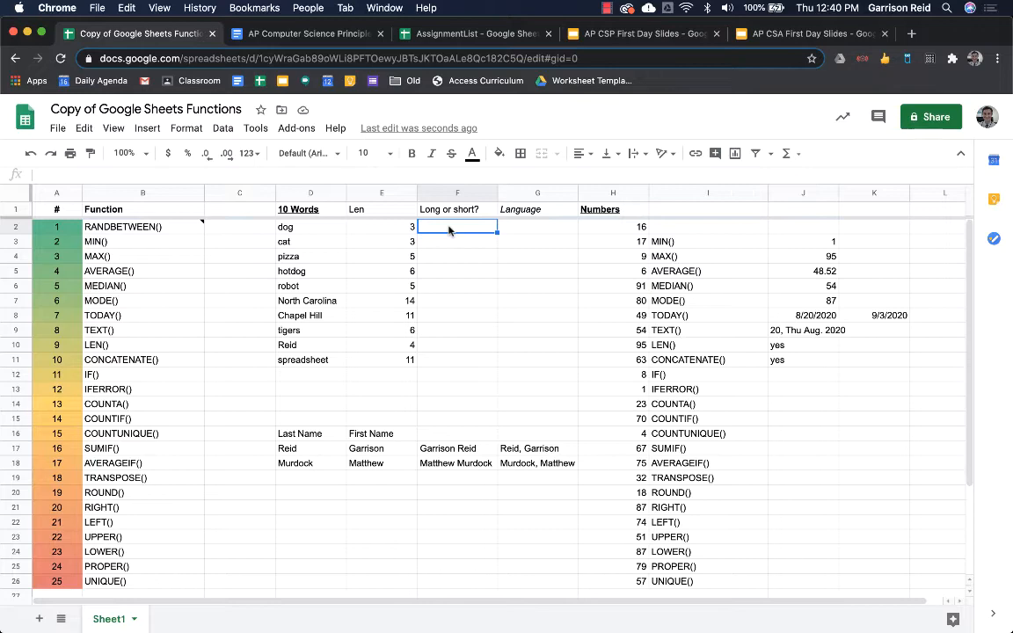
- Enter =if(E2>5,"Long word","Short word") in F2 and fill it down through F11
text(=if(E2)
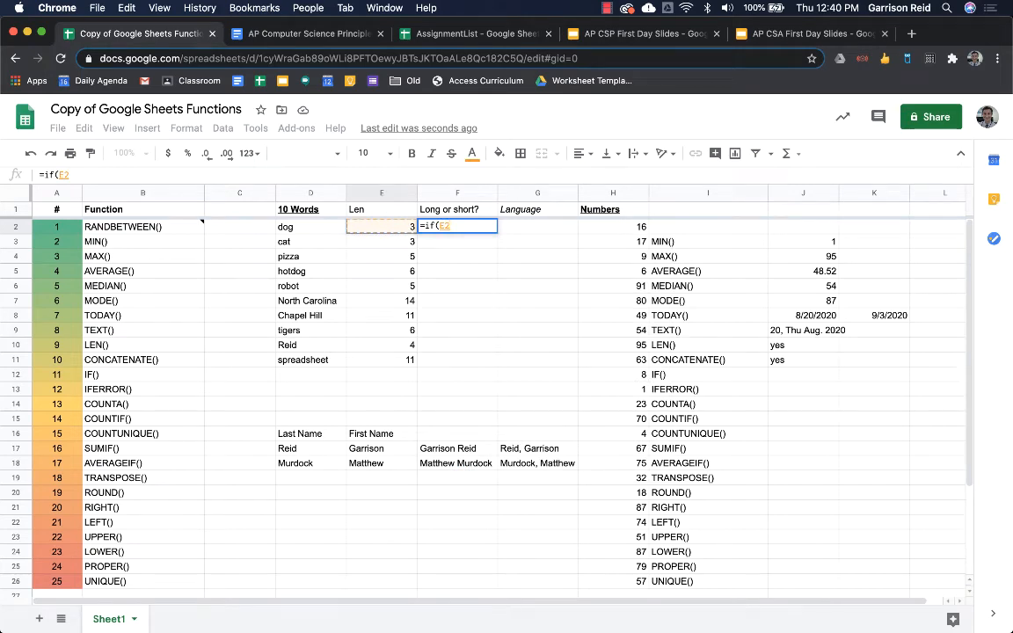
text(>5)
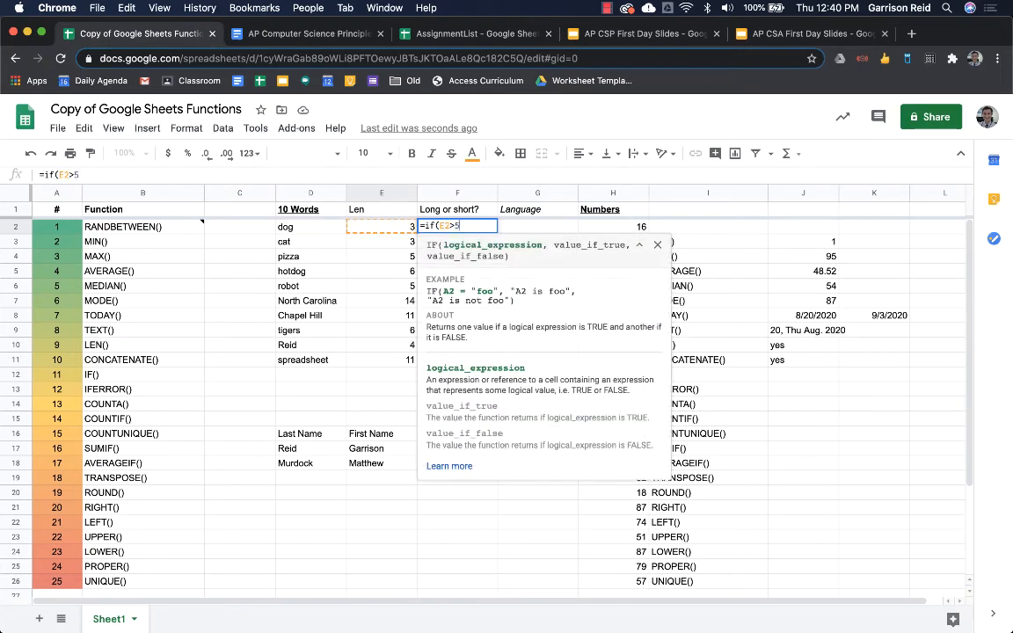
text(,)
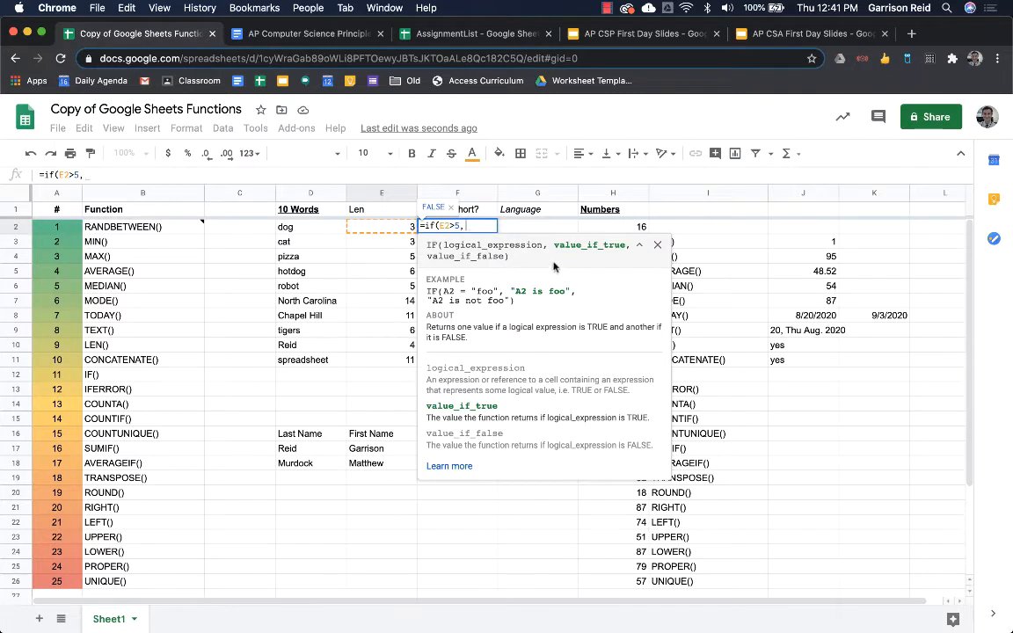
click(455, 226)
text(=)
key(BackSpace)
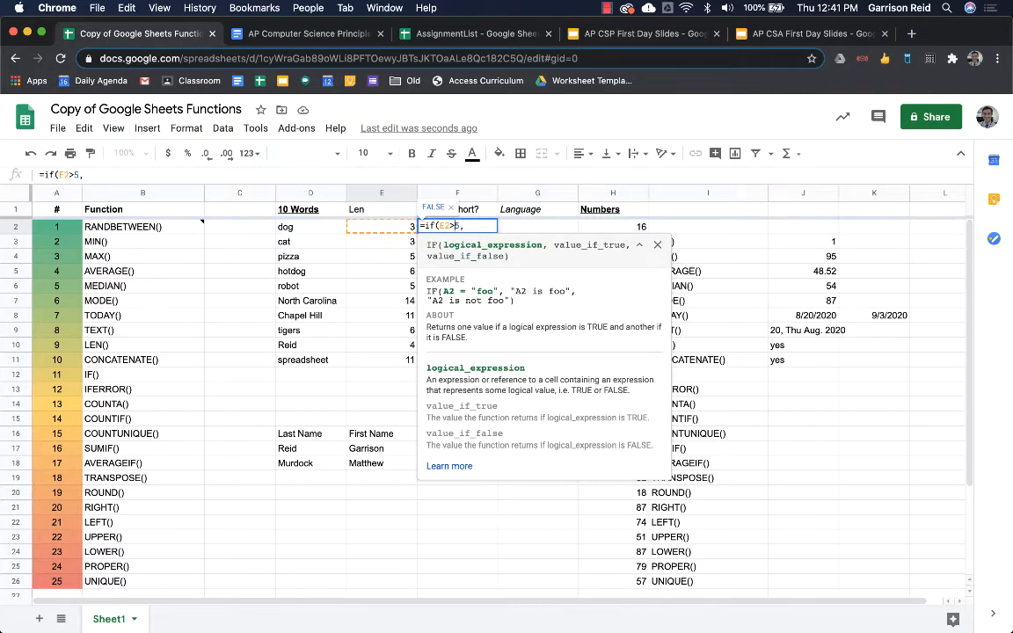
key(BackSpace)
text(=)
key(BackSpace)
text(>)
click(490, 226)
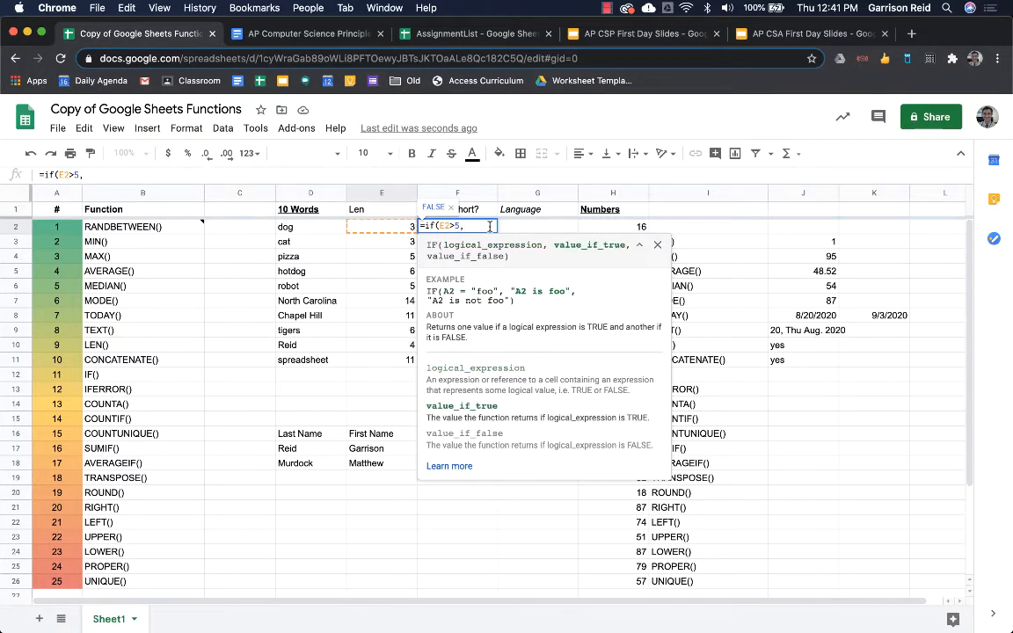
text("Longword")
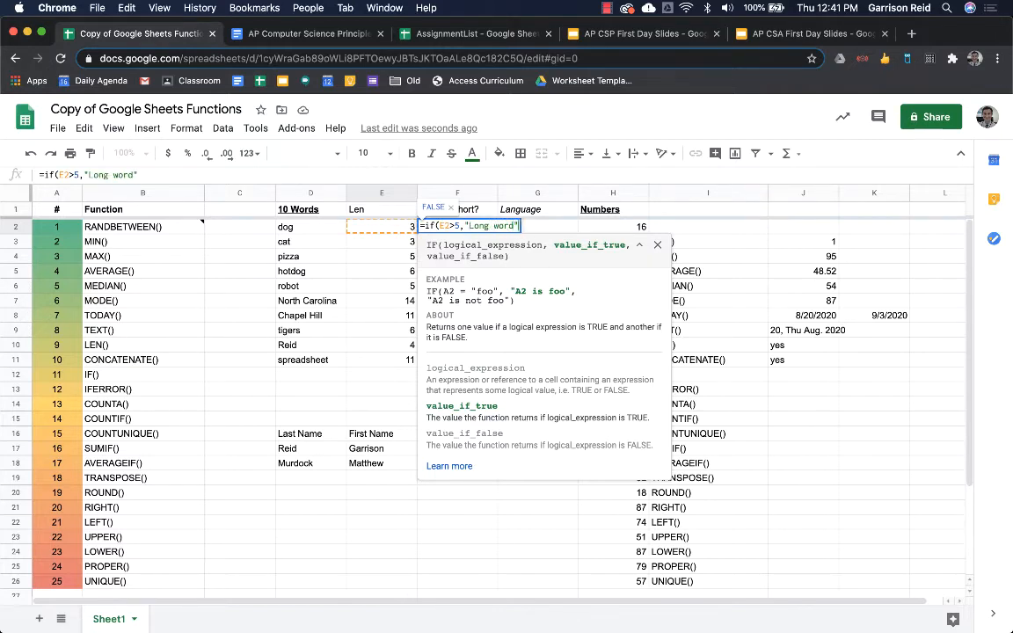
text(,")
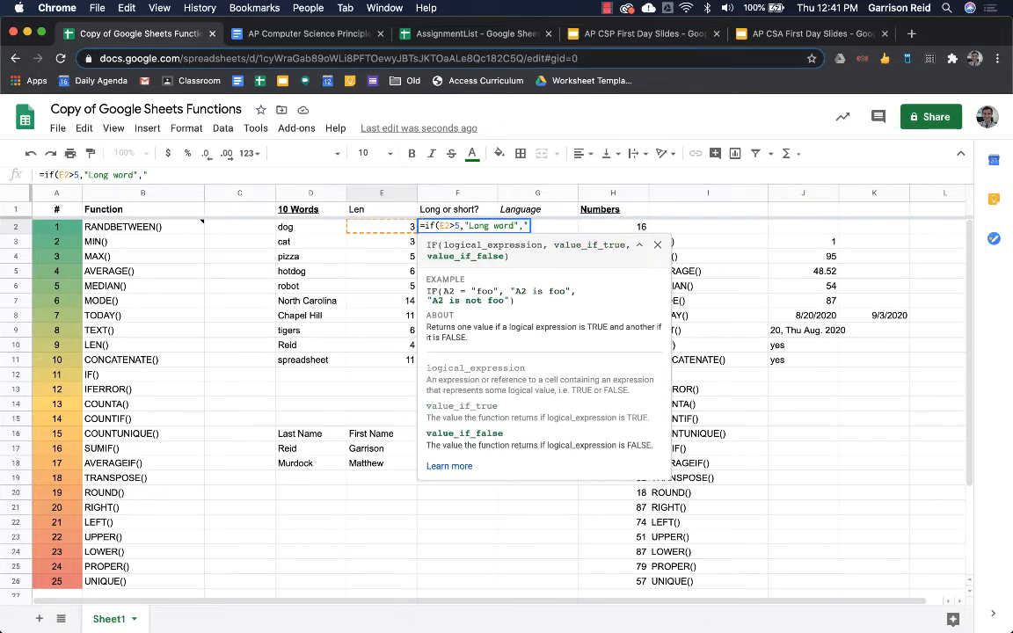
text(Short o)
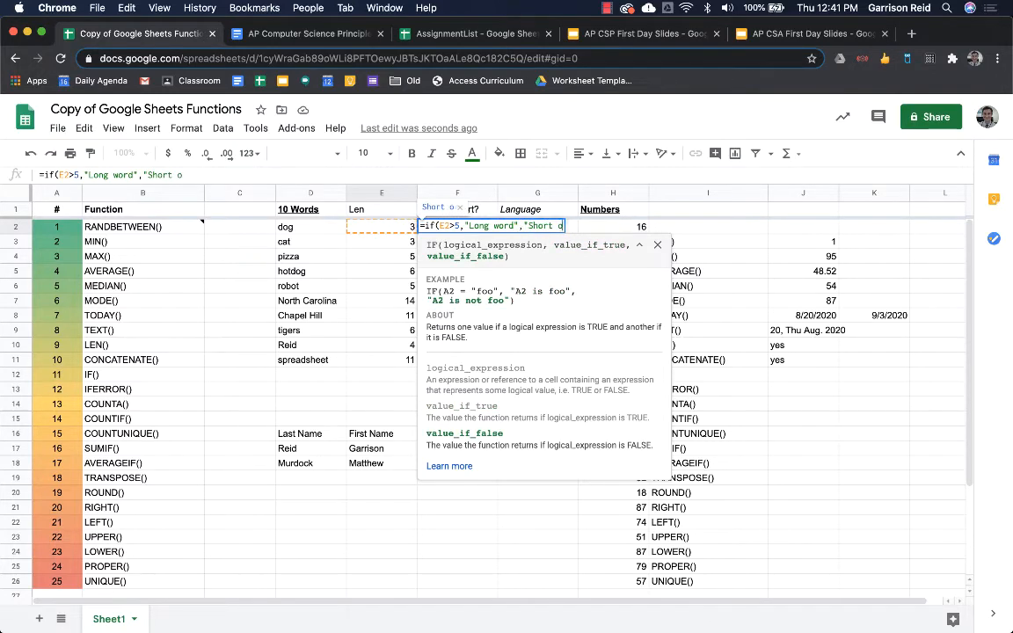
text(ord")
key(Return)
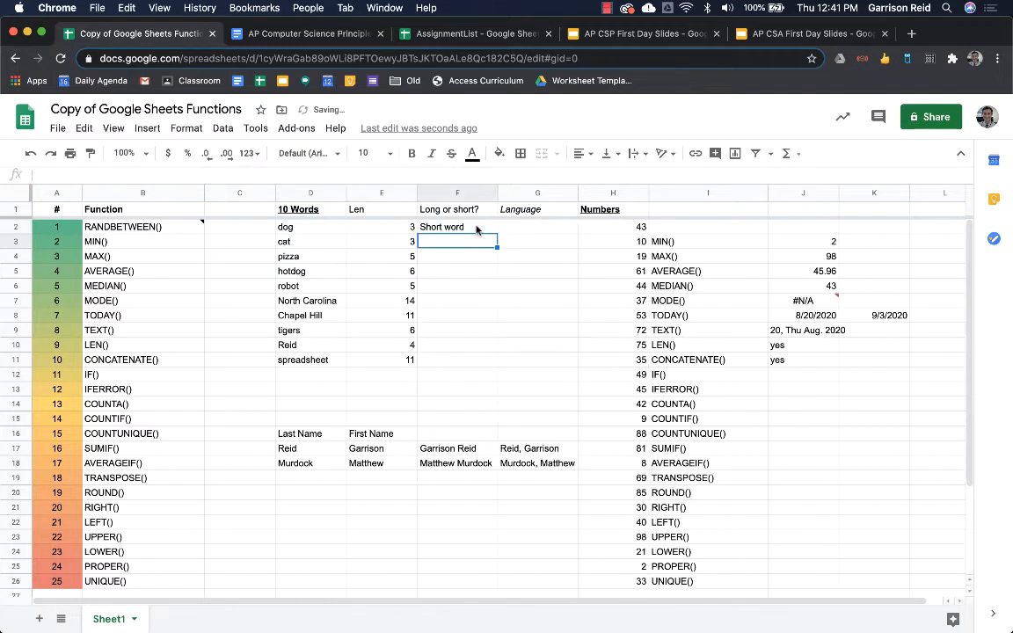
click(479, 229)
drag(497, 231, 487, 366)
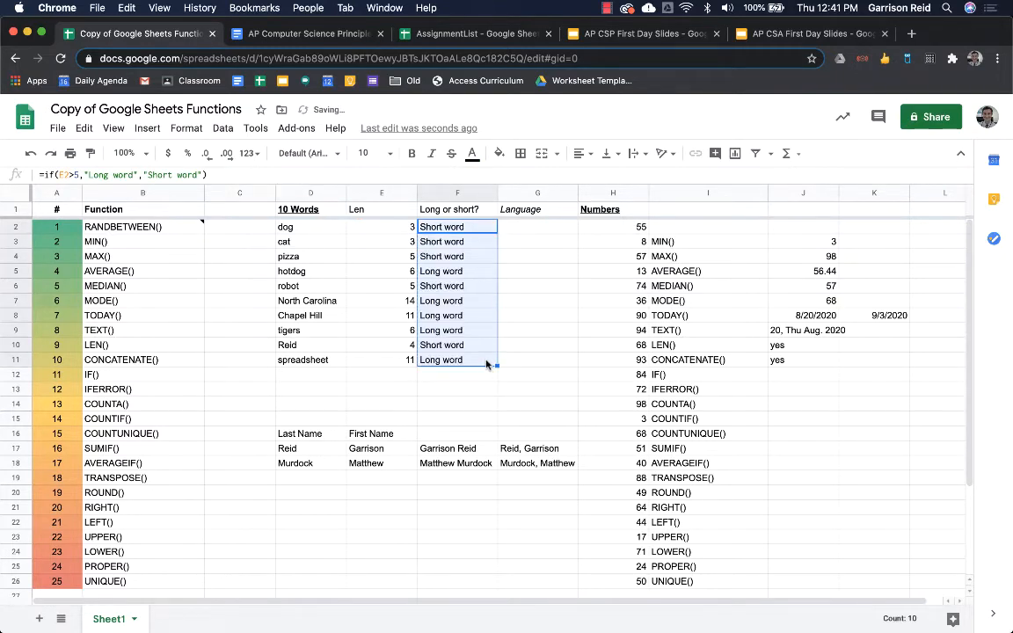
- Mark IF() as done with yes in J12
click(790, 376)
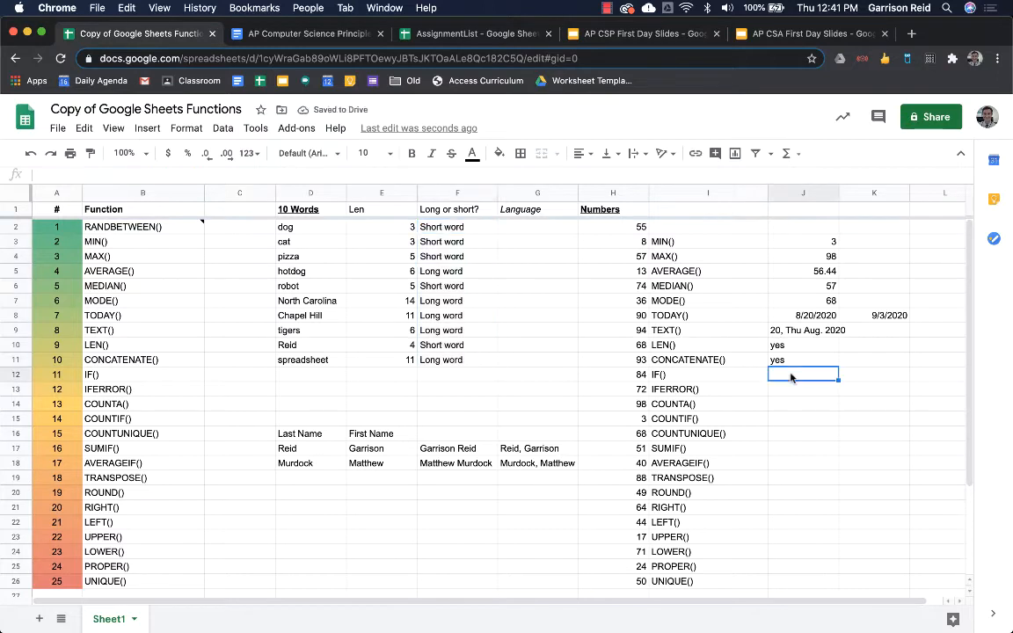
text(yes)
key(Return)
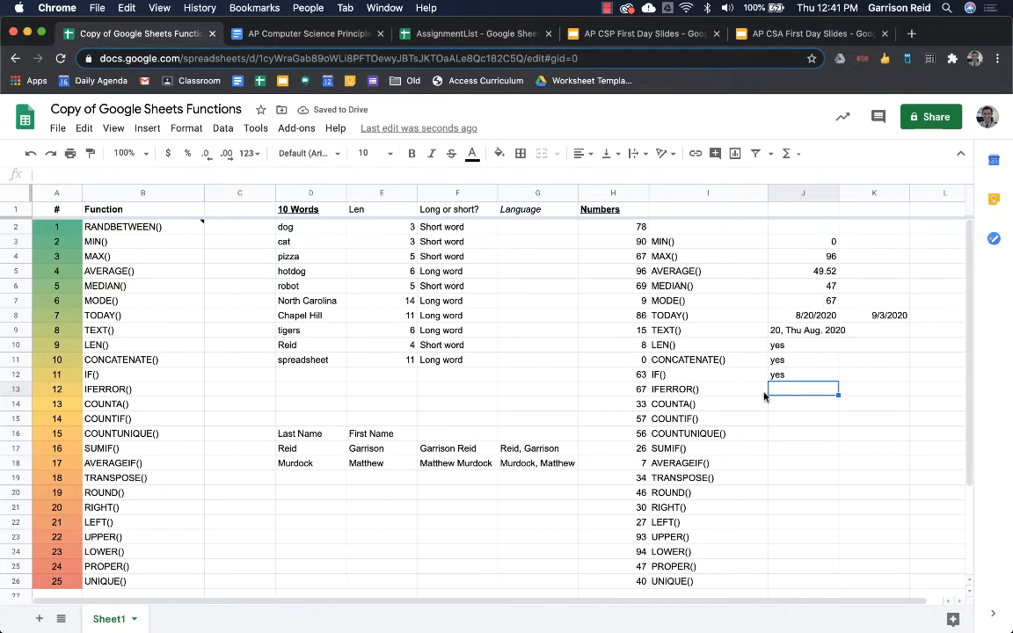
key(Return)
key(Return)
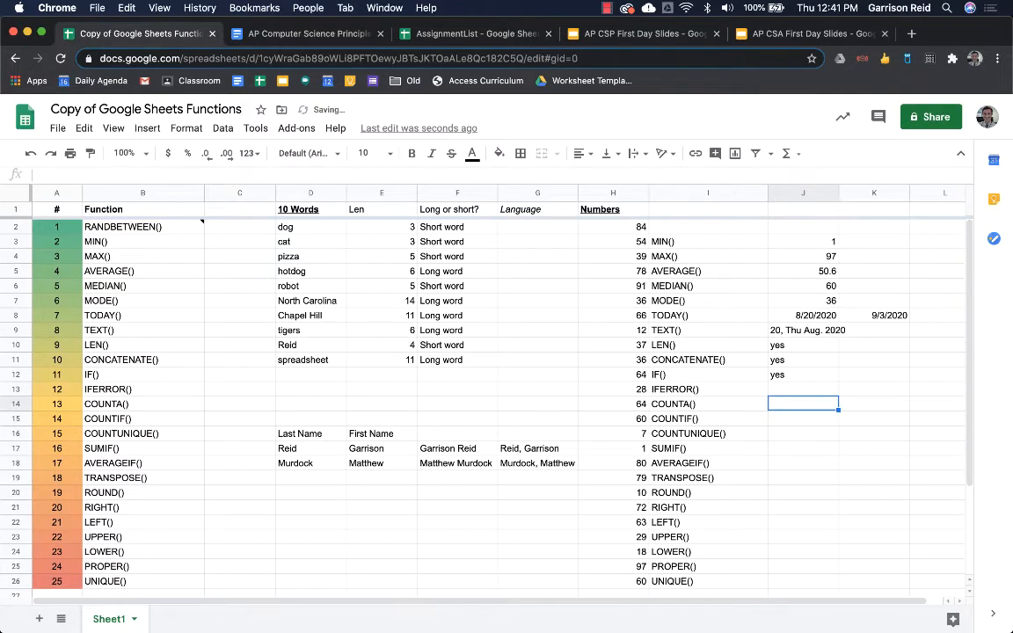
key(Up)
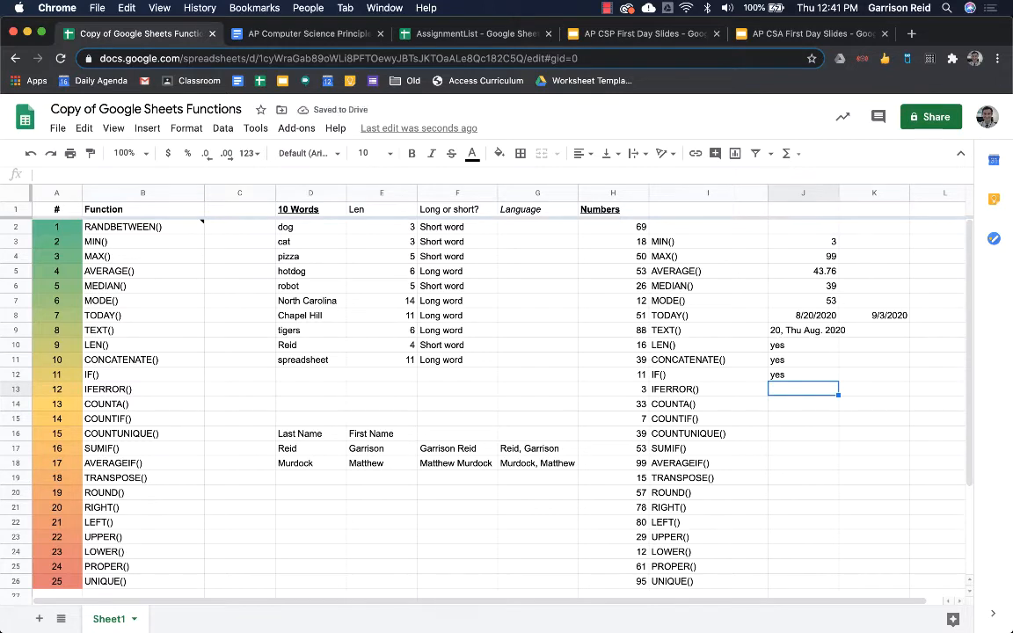
key(Right)
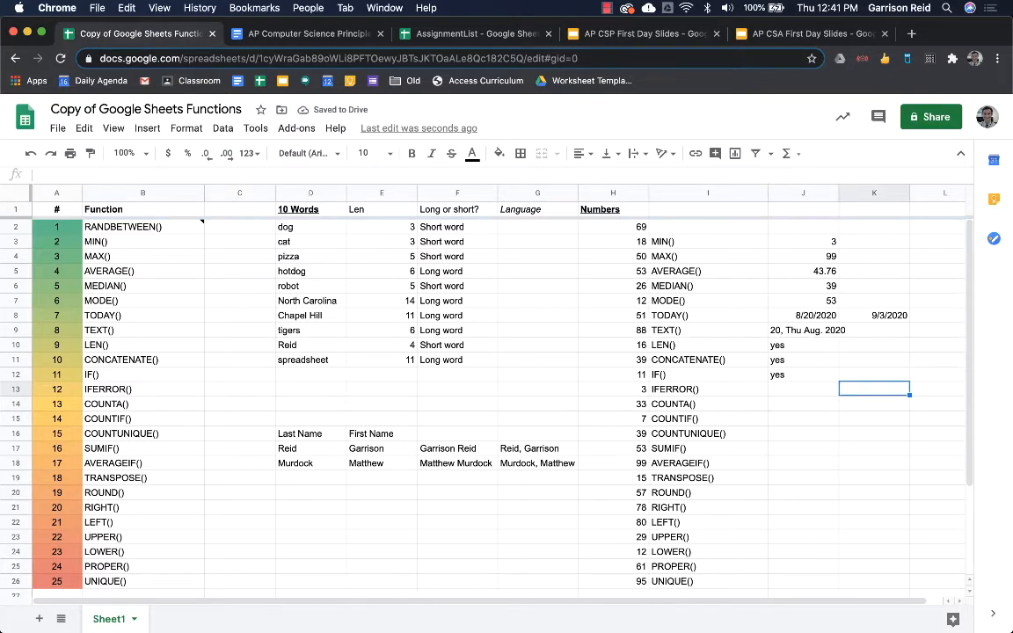
- Enter =5/0 in K13, then change it to =iferror(5/0,"Can't divide by zero")
text(=5/)
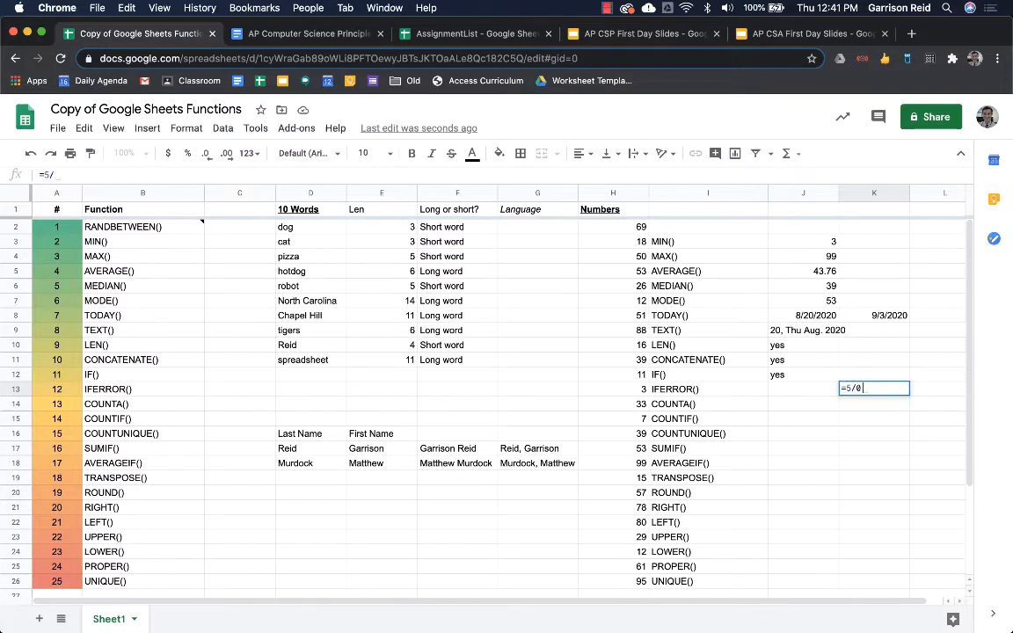
text(0)
key(Return)
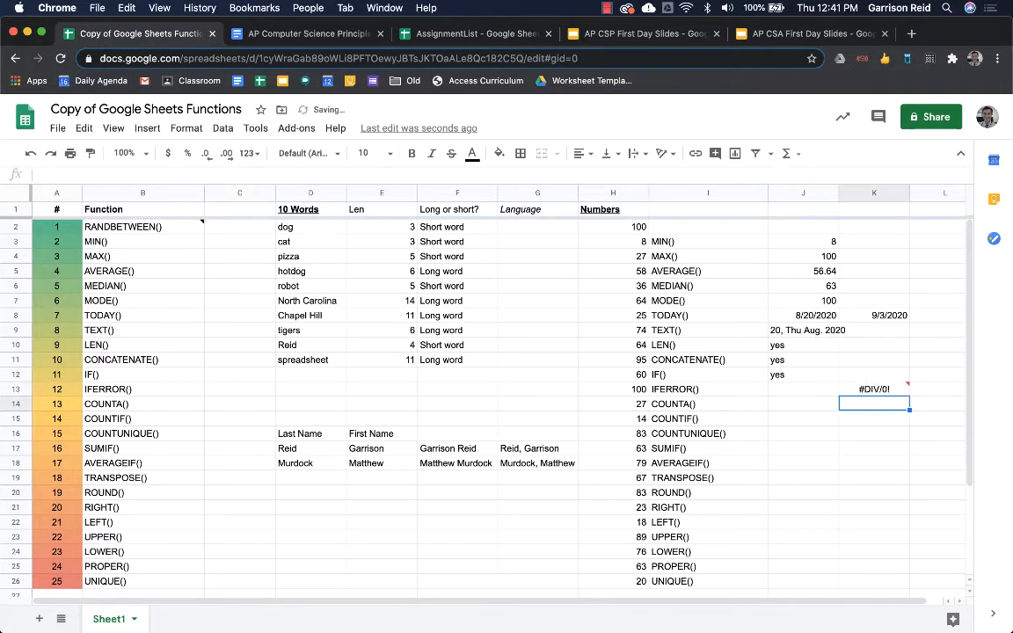
key(Up)
mouse_move(853, 393)
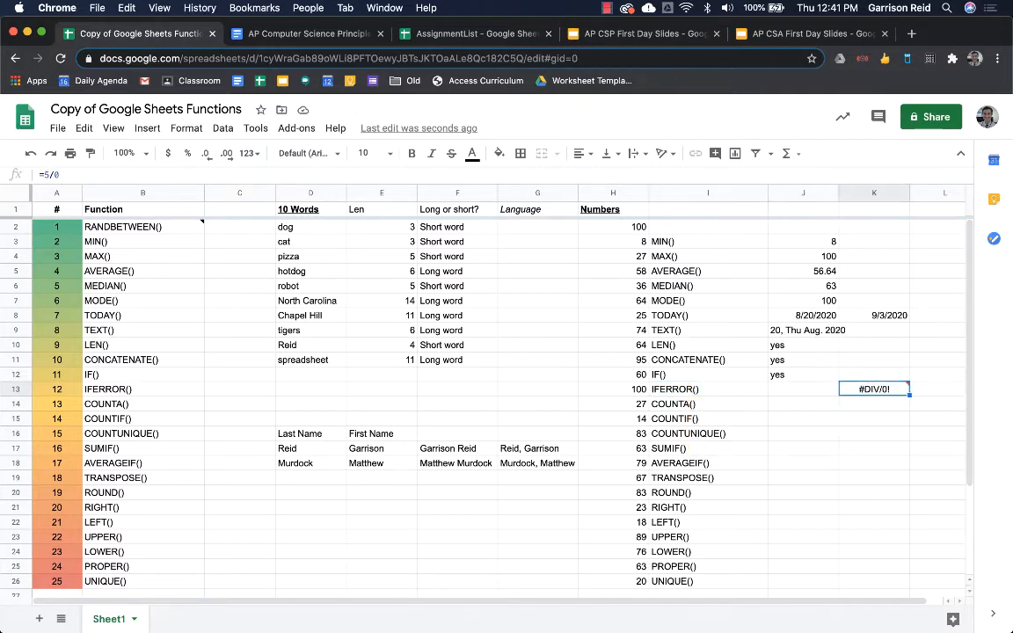
key(Return)
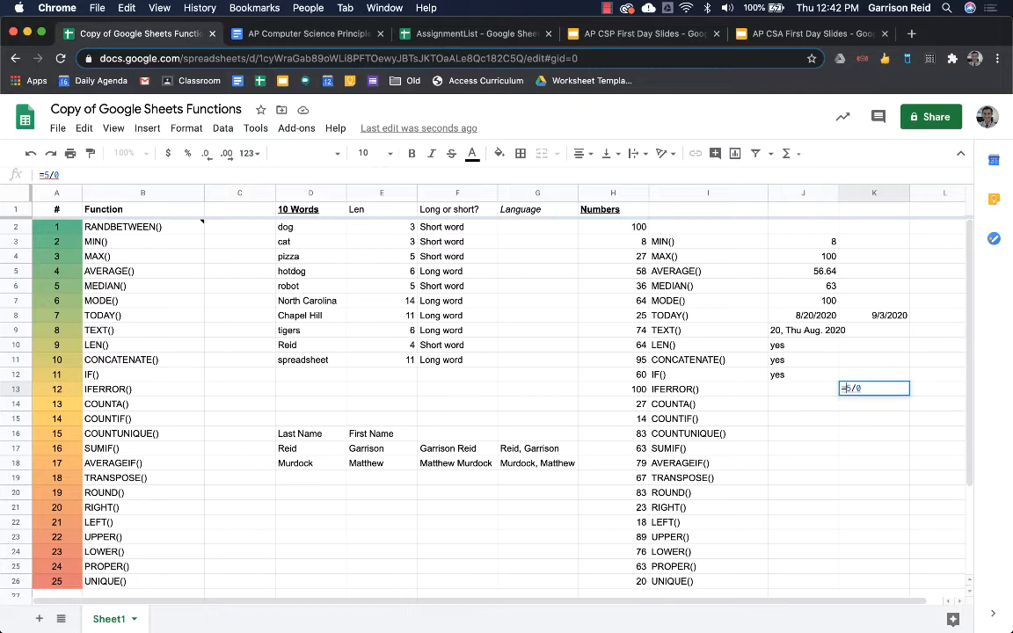
text(iferror(5/0)
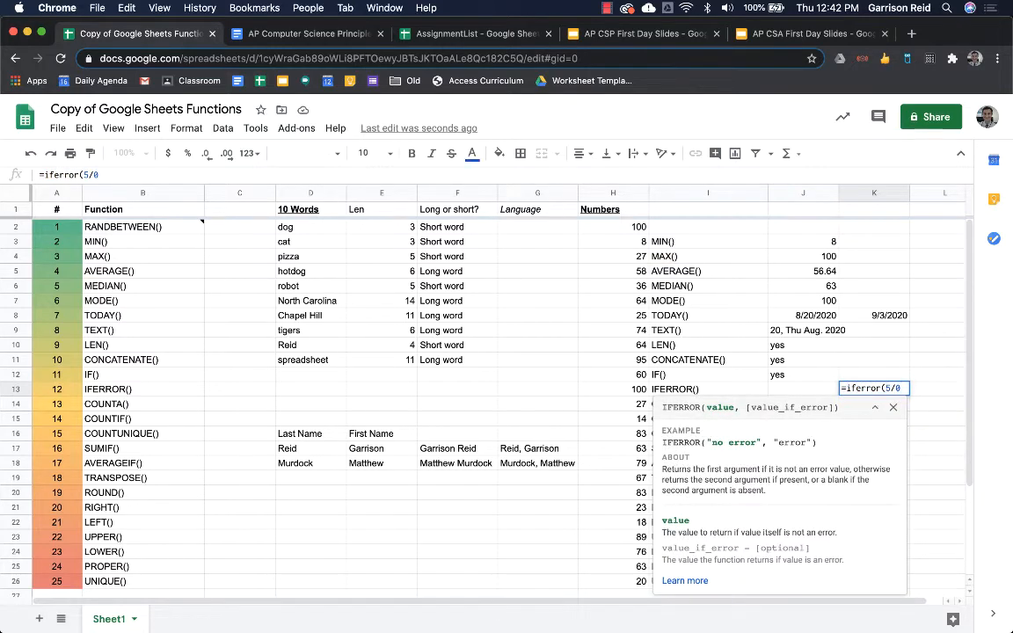
text(,")
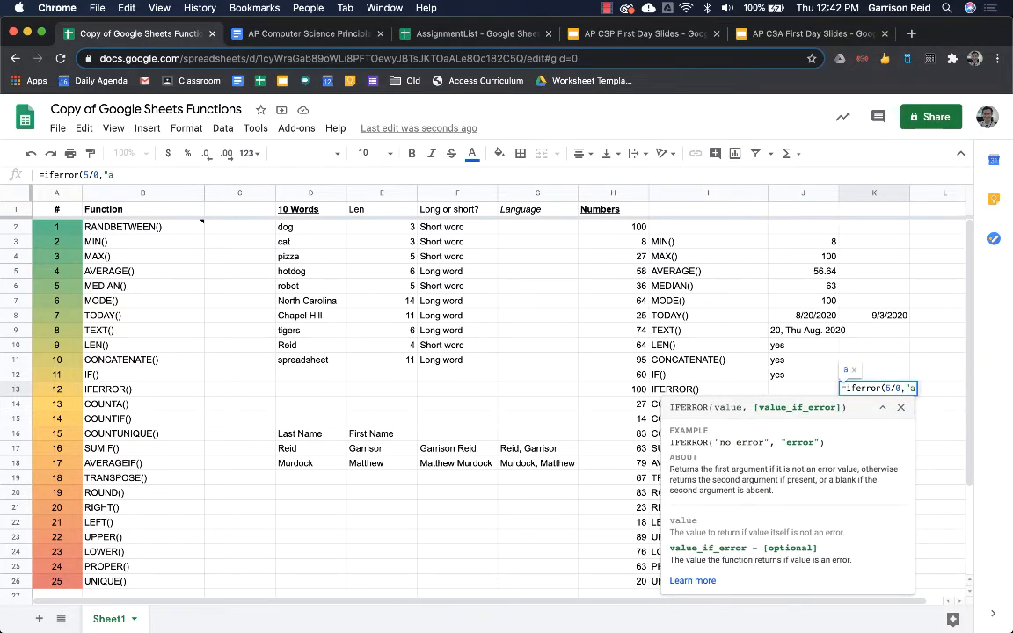
text(Can)
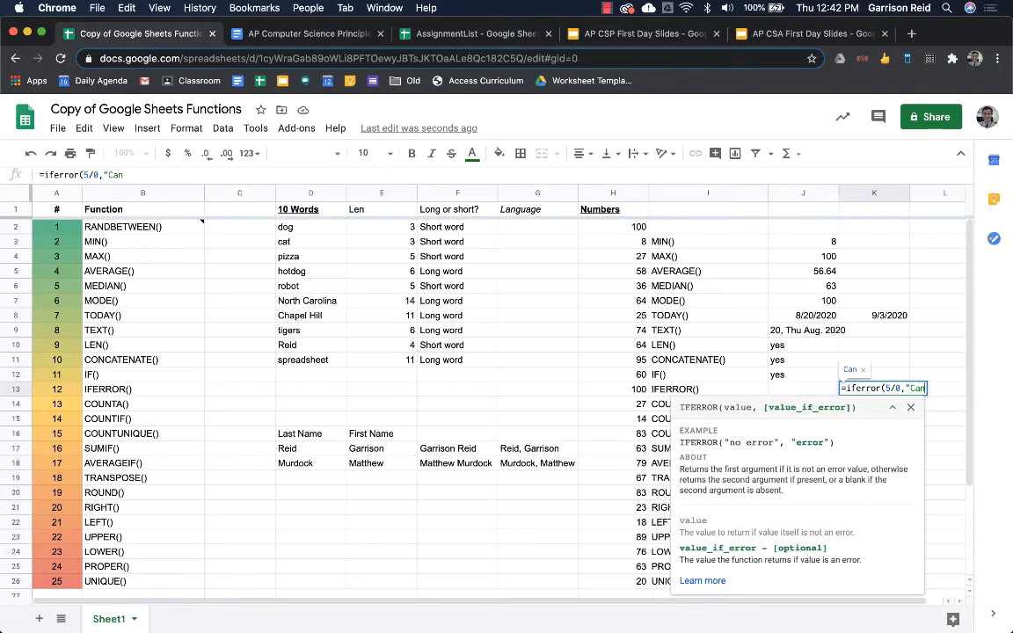
text('t di)
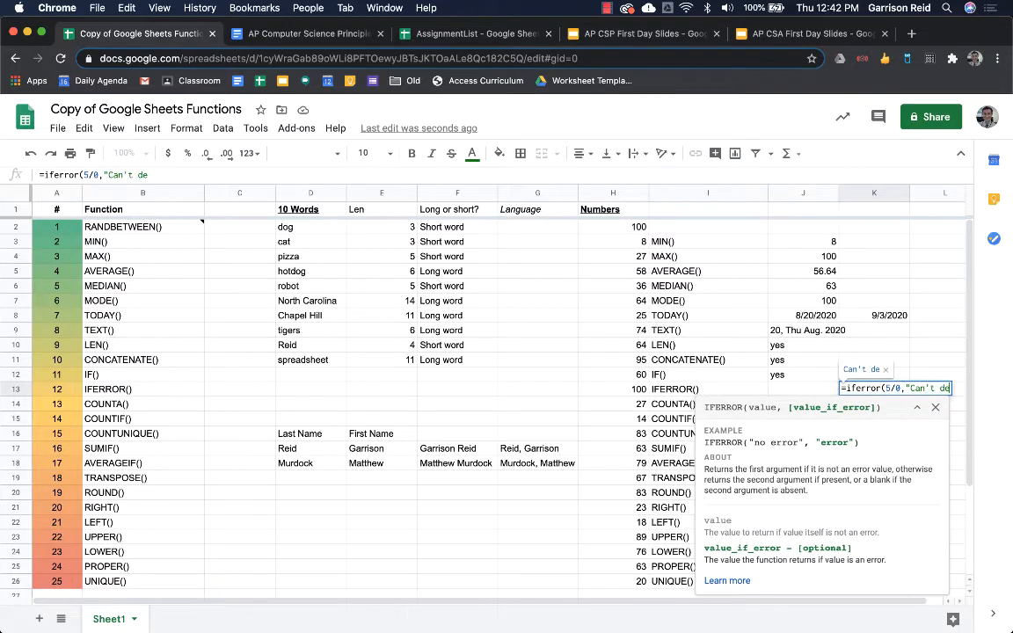
text(vide)
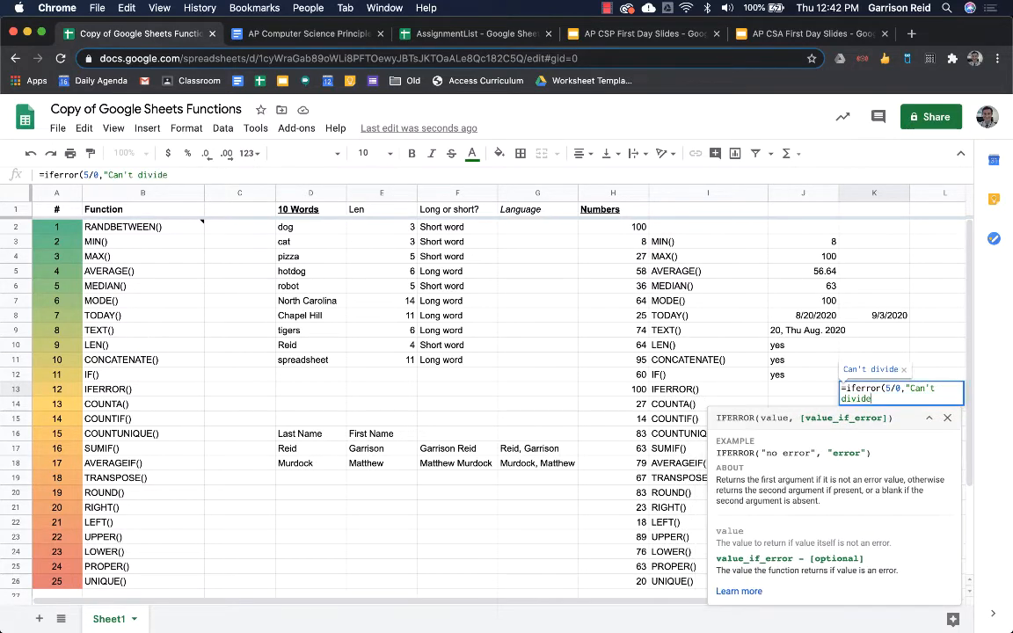
text( by zero")
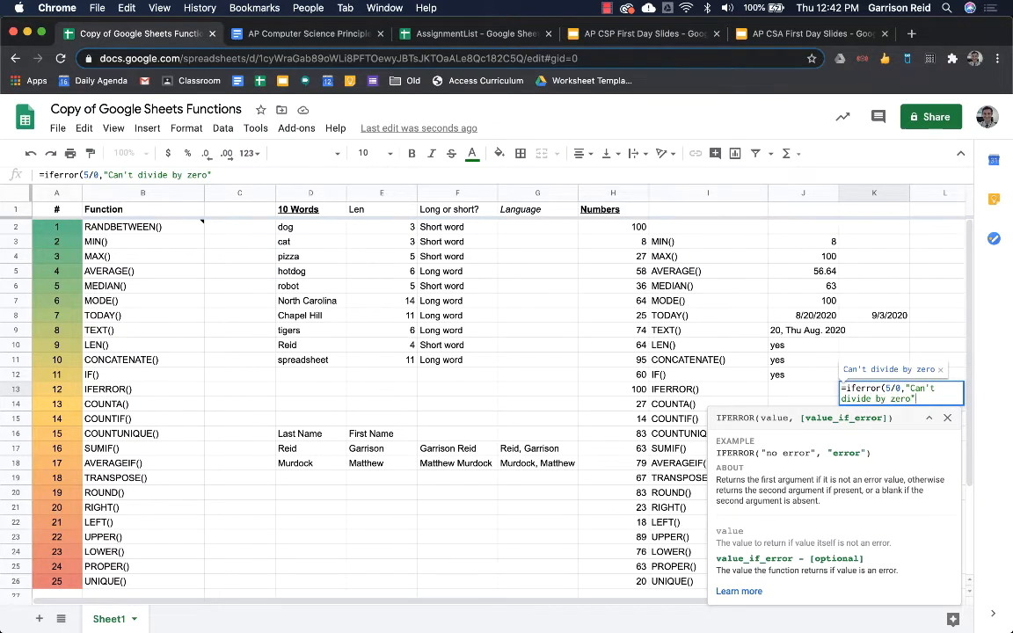
text())
key(Return)
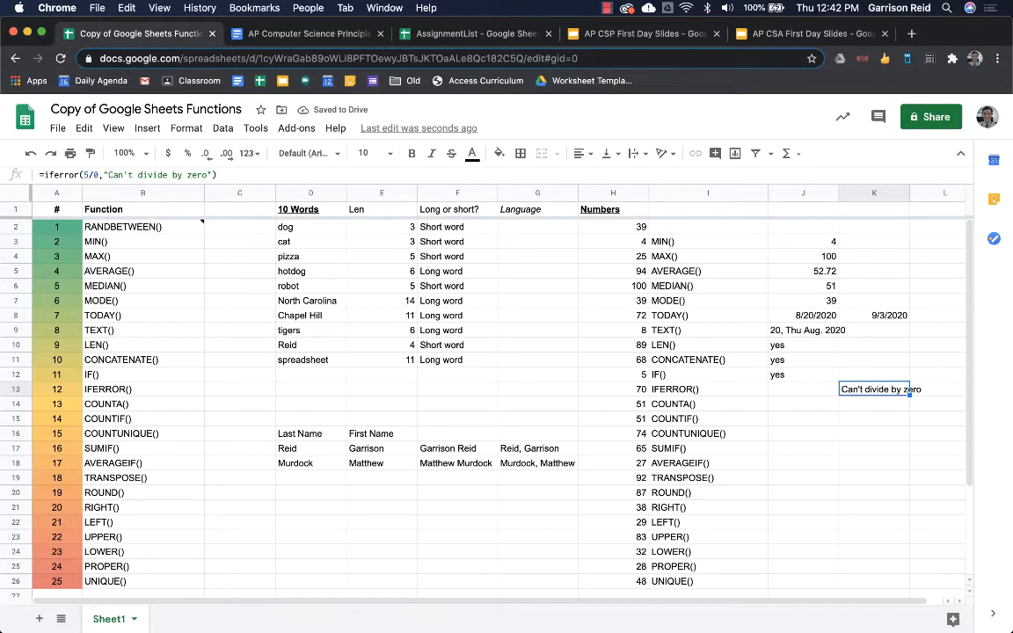
click(803, 389)
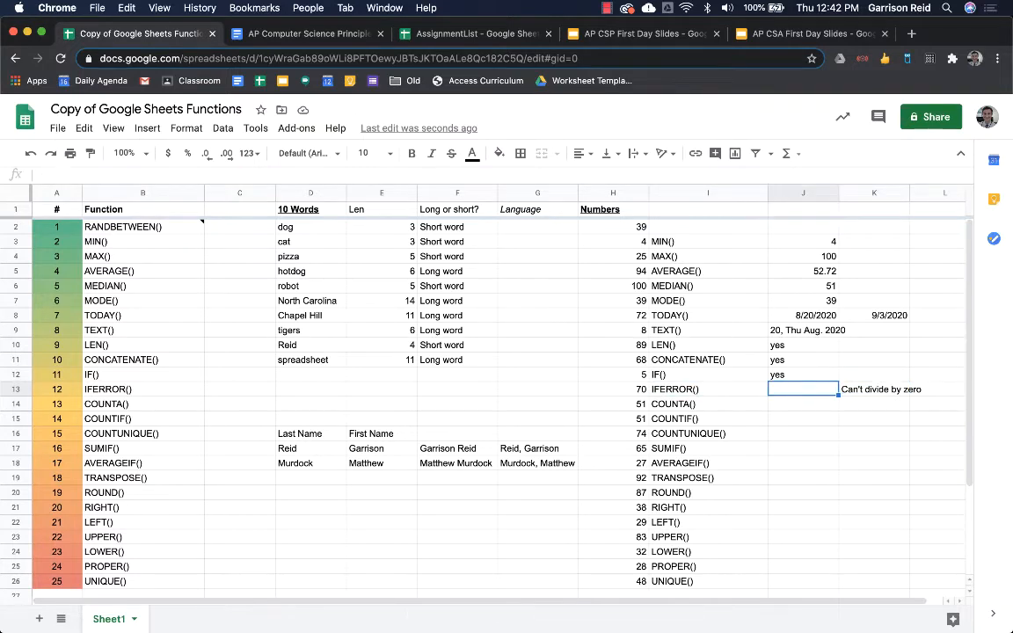
- Drop a started ISNUMBER formula in J13 and enter yes instead
text(=isn)
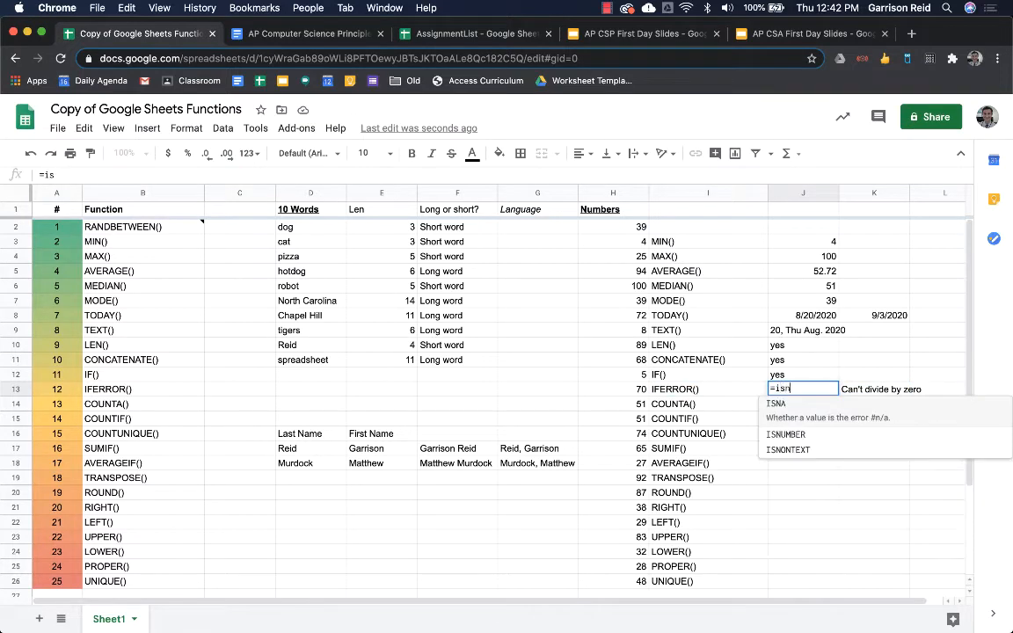
key(Down)
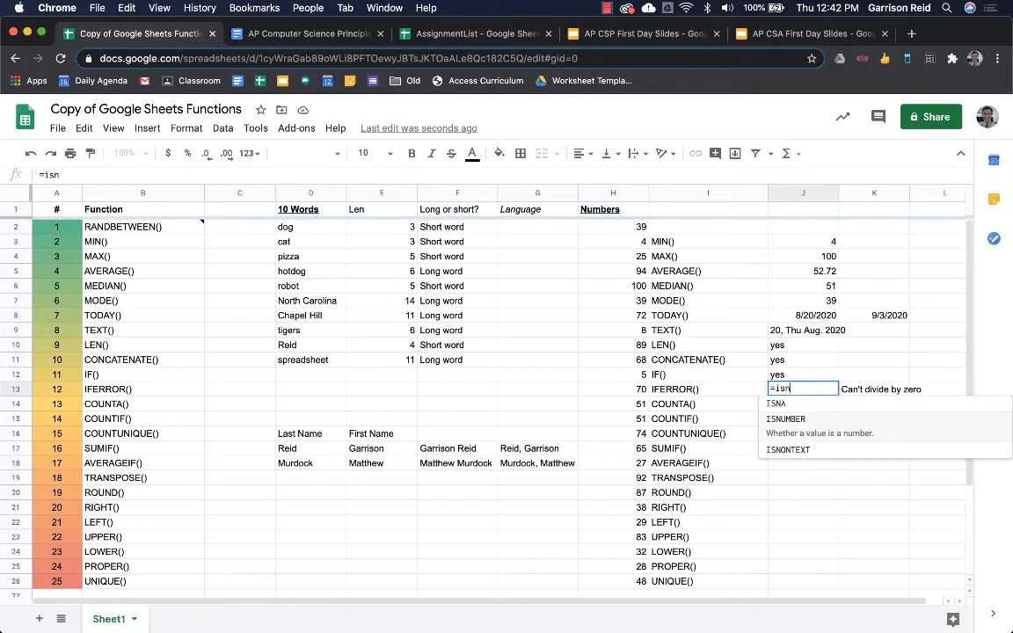
key(Tab)
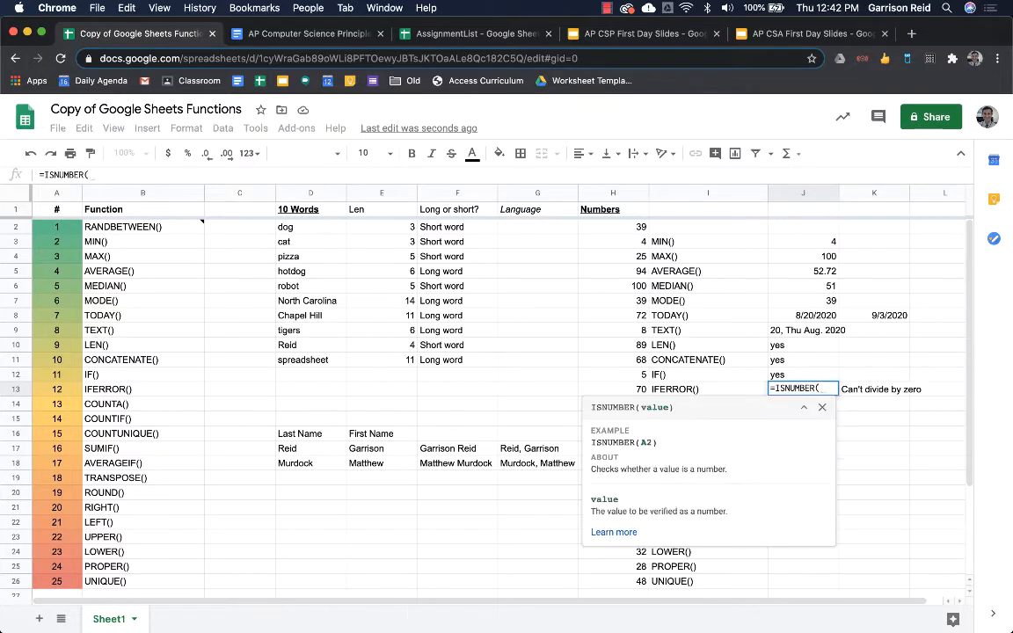
key(Left)
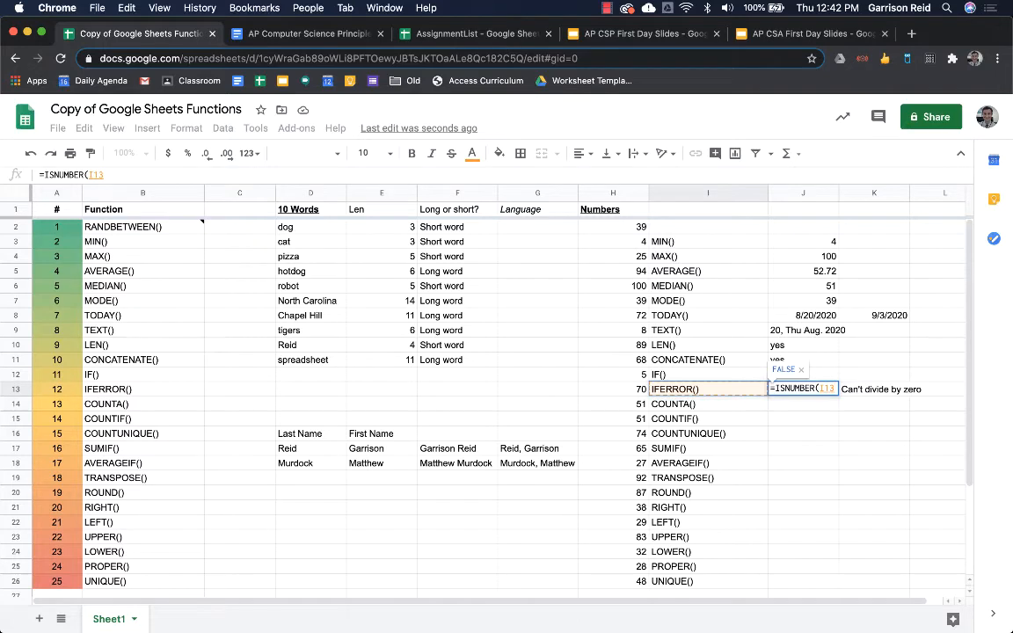
key(Escape)
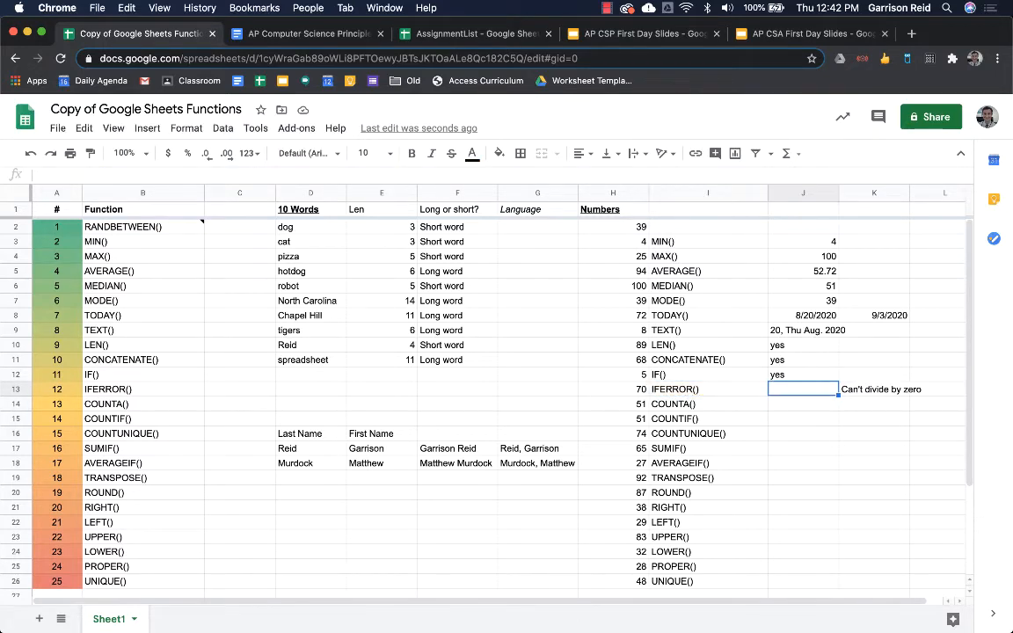
text(yes)
key(Tab)
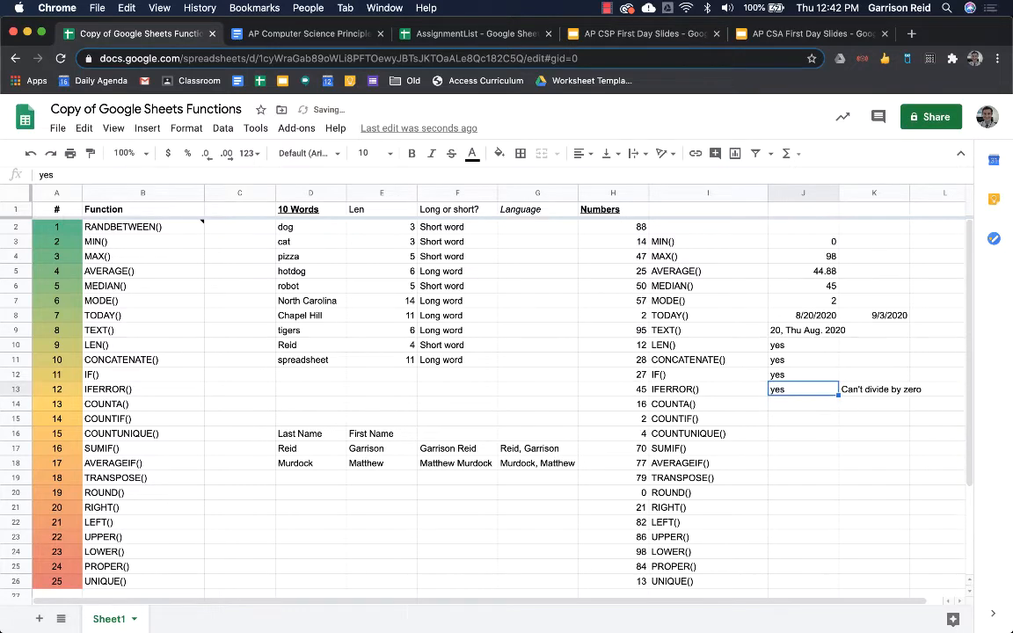
- Review K13's IFERROR formula and J9's TEXT formula without changing them
double_click(883, 388)
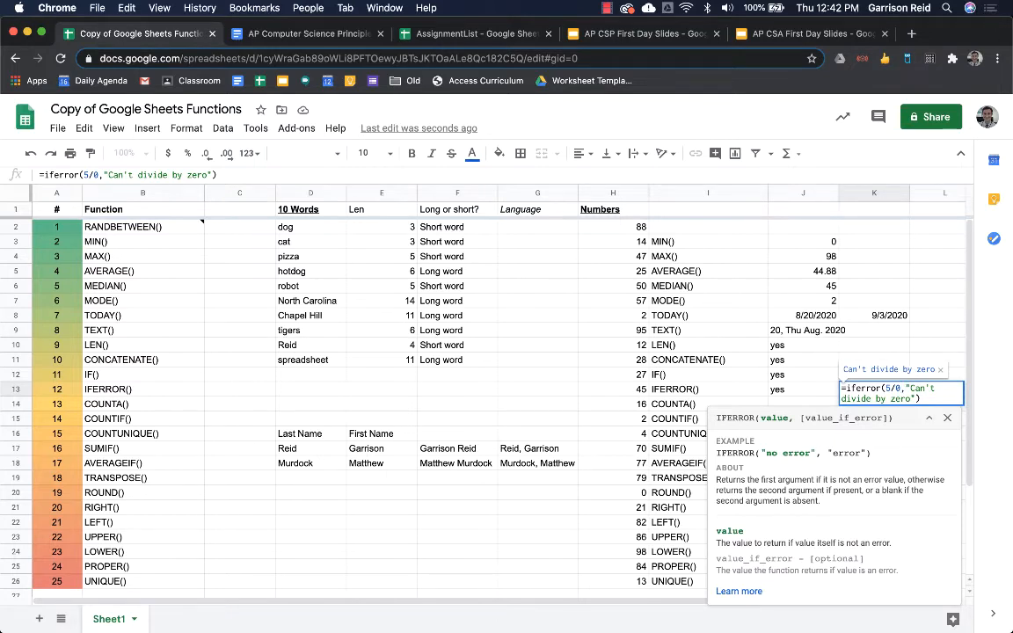
key(Return)
key(Up)
key(Up)
key(Left)
key(Up)
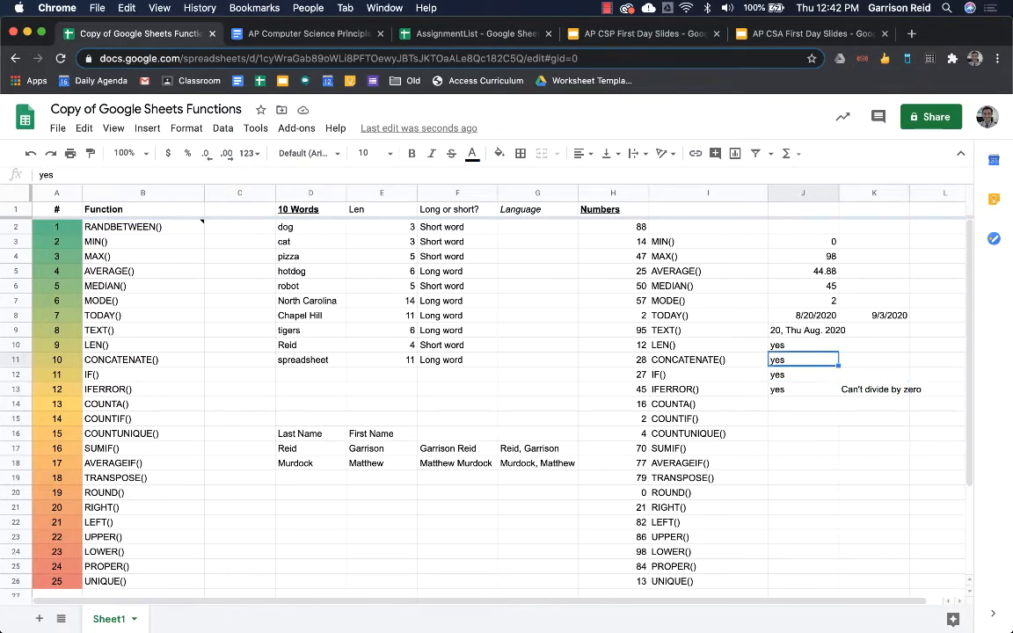
key(Up)
key(Up)
key(Return)
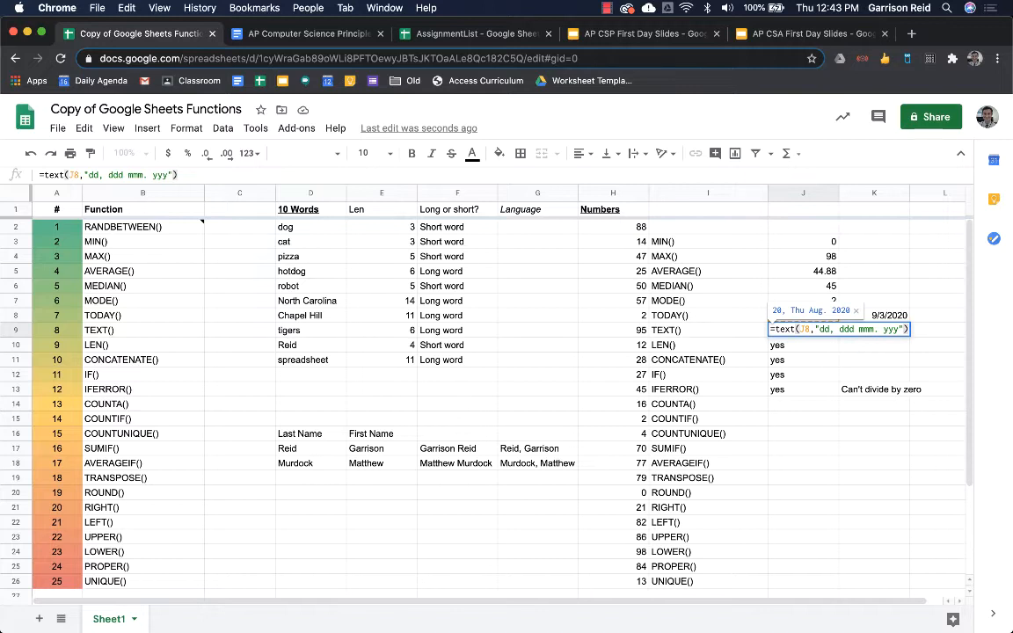
- Enter a faulty =text(I9, , , ) formula in K12 so it returns #N/A
click(776, 344)
click(848, 375)
text(=)
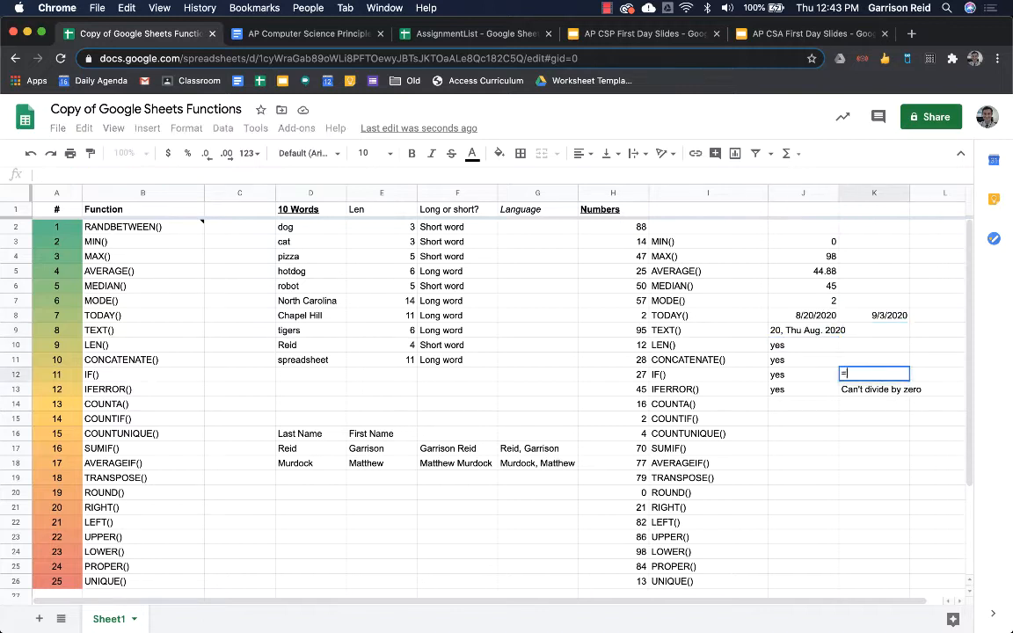
text(text()
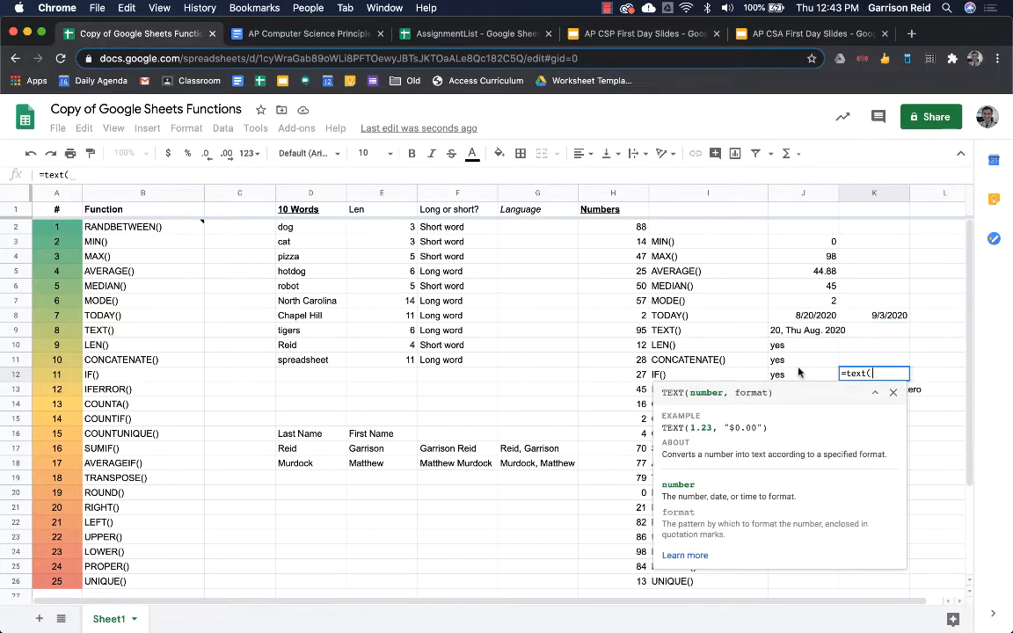
click(719, 330)
key(Return)
key(Up)
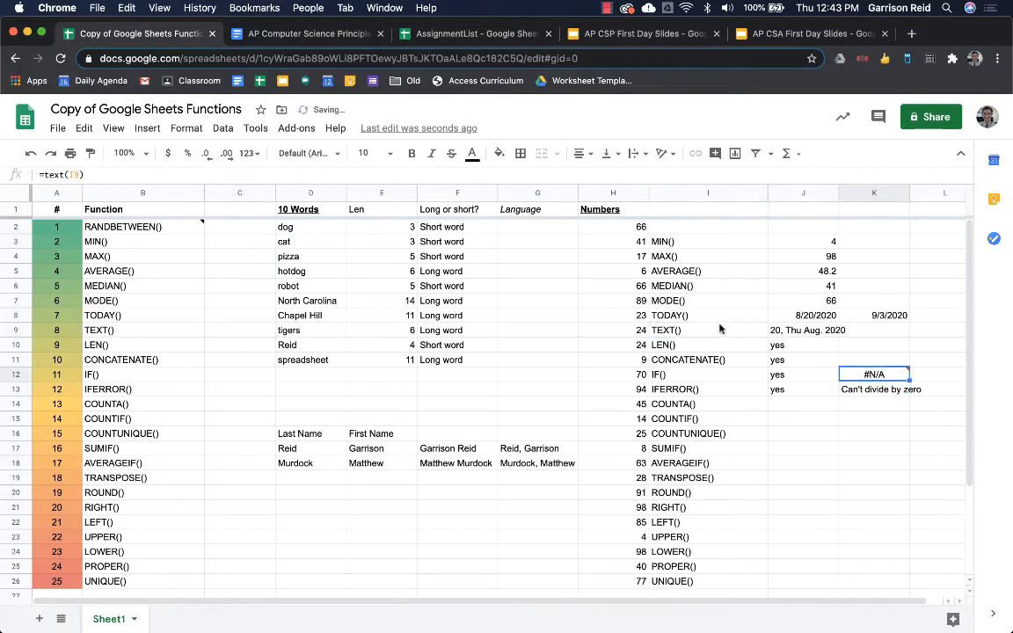
mouse_move(877, 380)
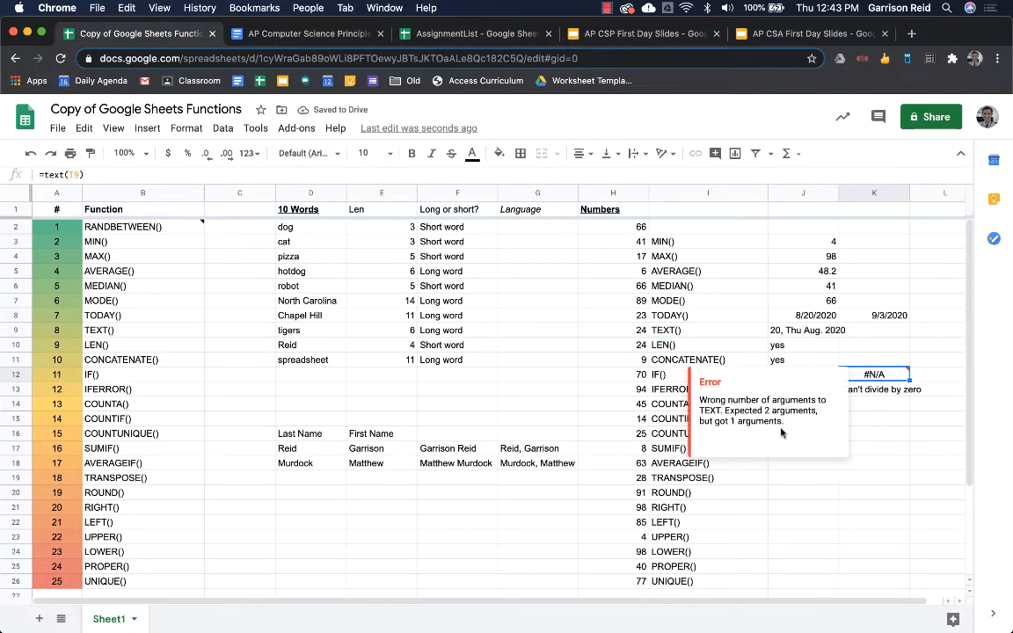
key(Return)
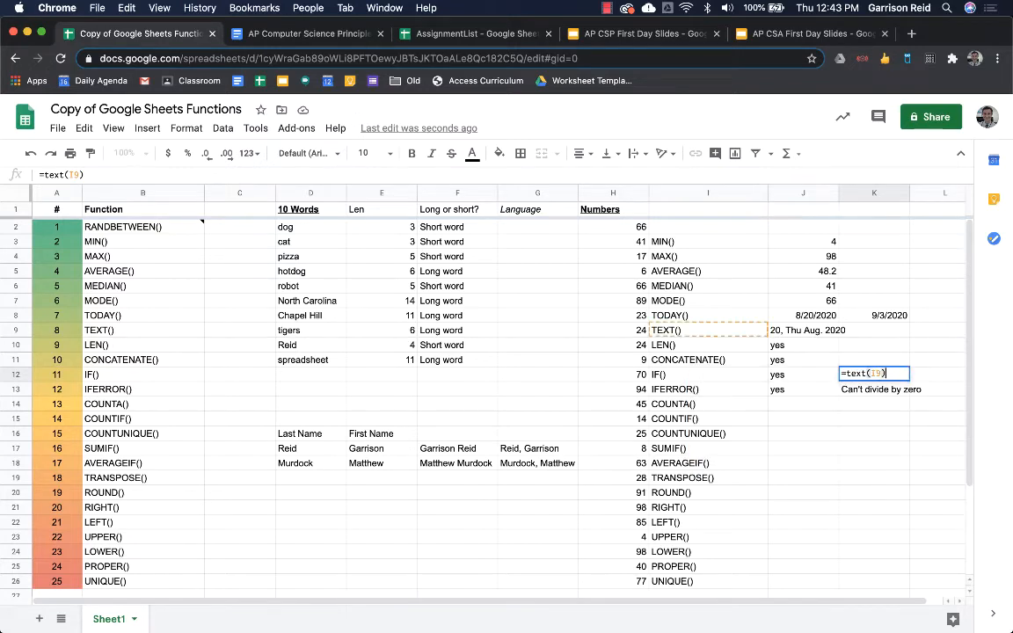
click(921, 362)
key(Left)
key(Down)
key(Return)
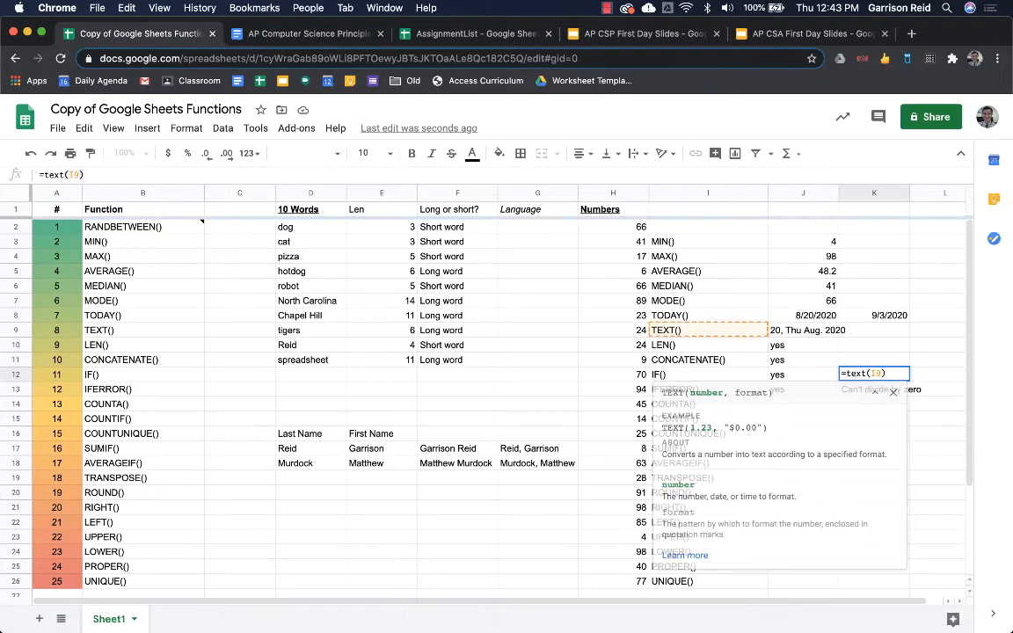
key(Left)
text(,)
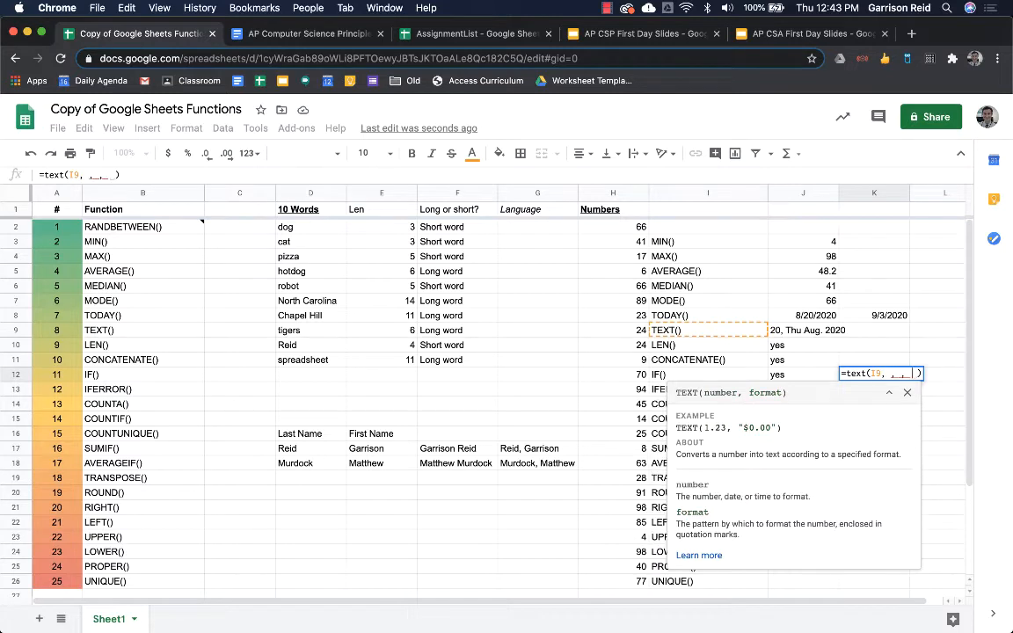
key(Return)
key(Up)
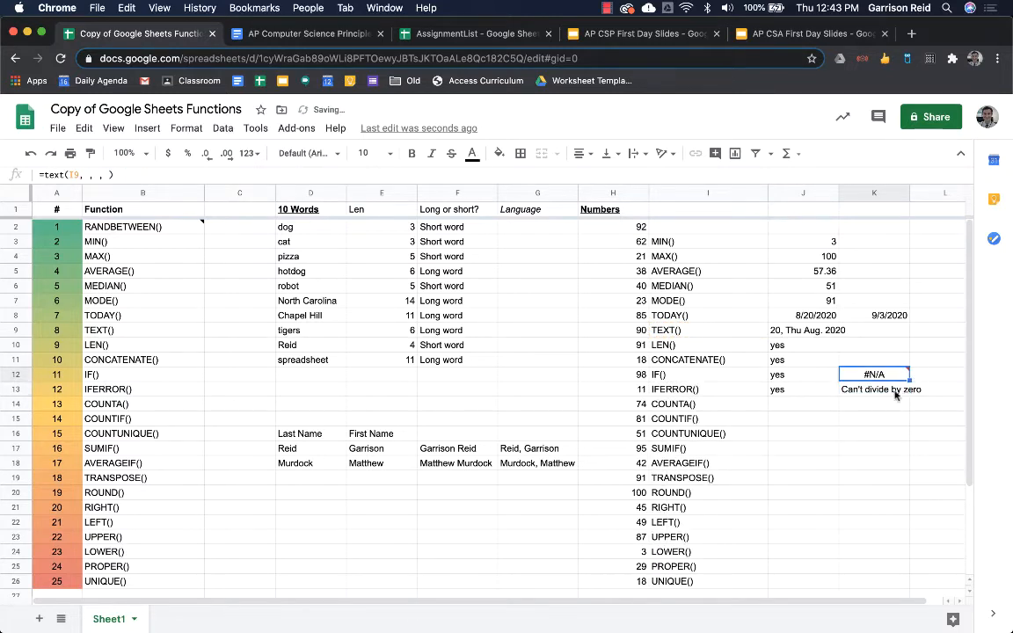
- Wrap K12's formula as =iferror(text(I9, , , ),"Wrong") so it displays Wrong
mouse_move(894, 377)
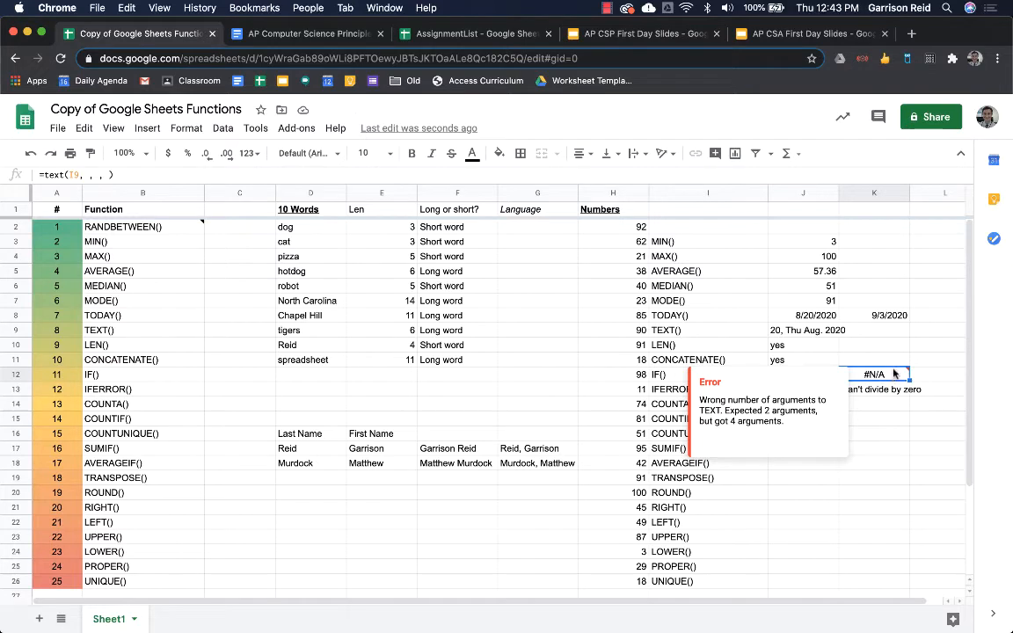
double_click(893, 376)
key(Up)
text(iferro)
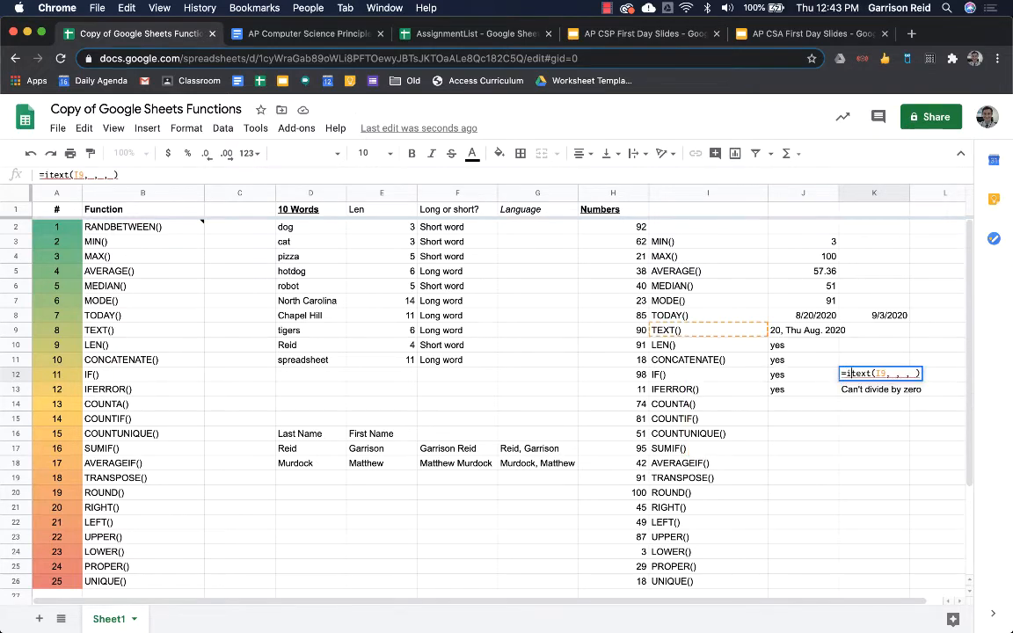
text(r()
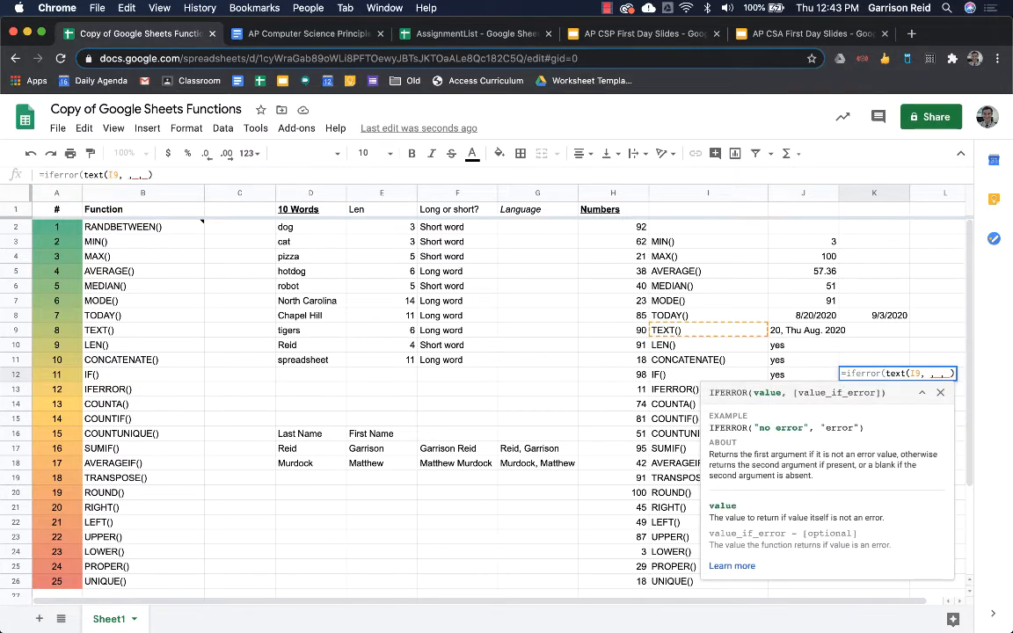
key(Down)
text(,")
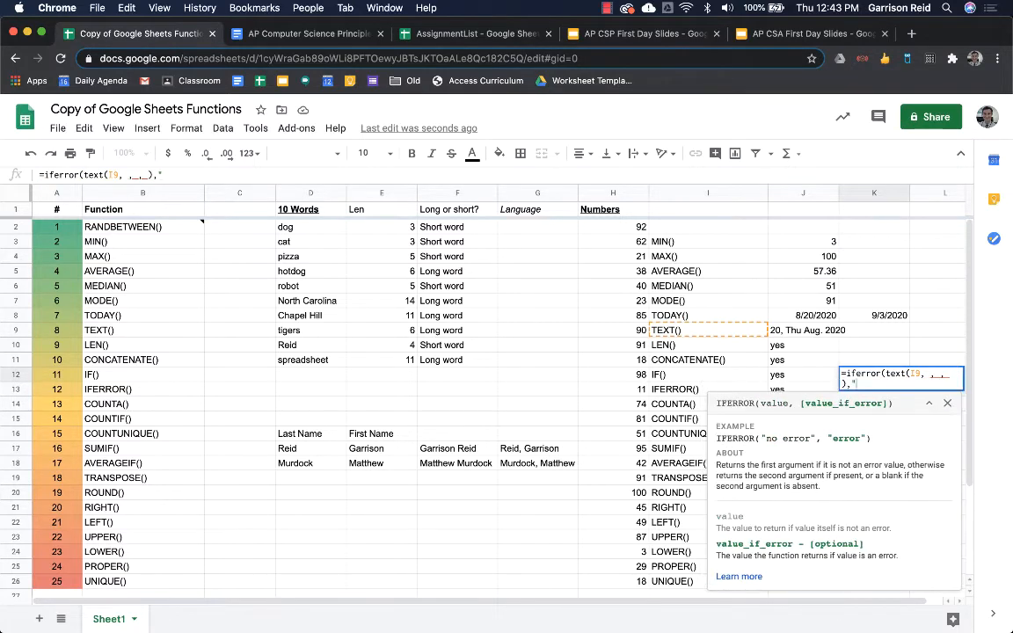
text(Wrong")
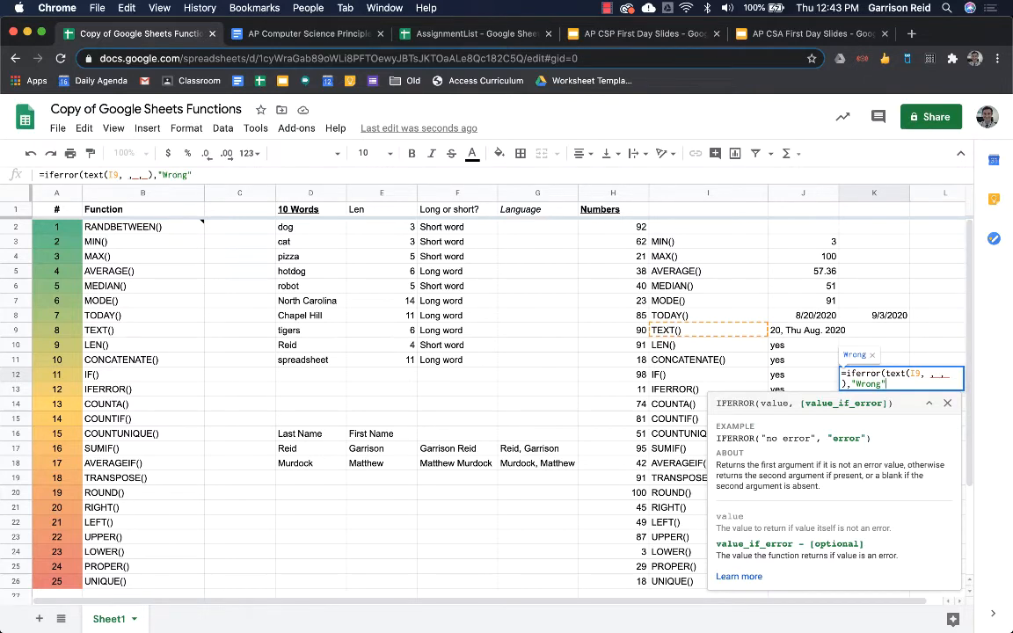
text())
key(Return)
key(Up)
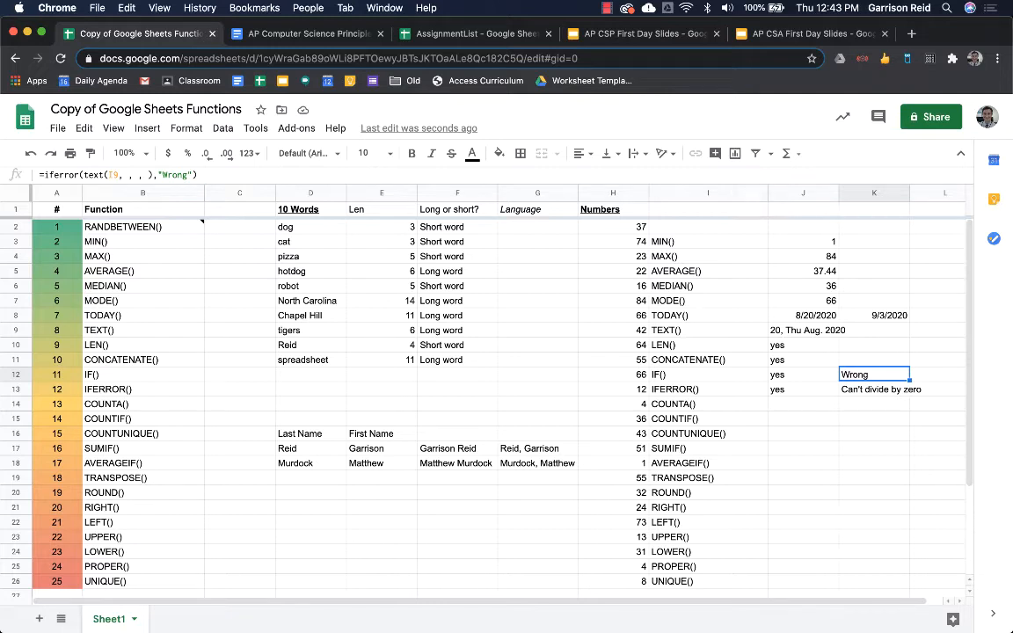
key(Down)
key(Down)
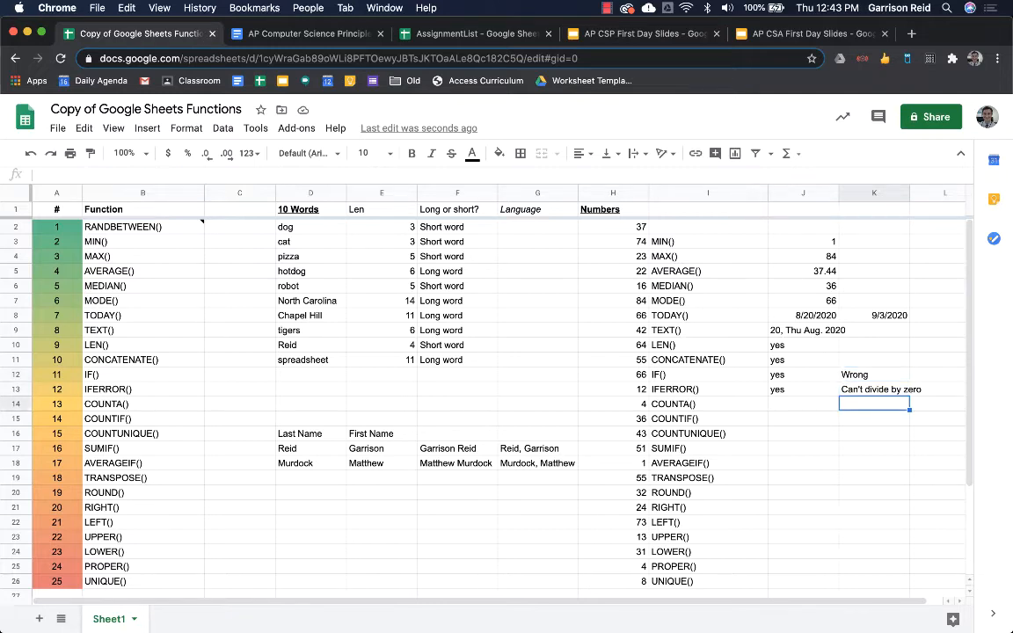
- Enter =counta(B2:B26) in J14 to count the 25 function names
key(Left)
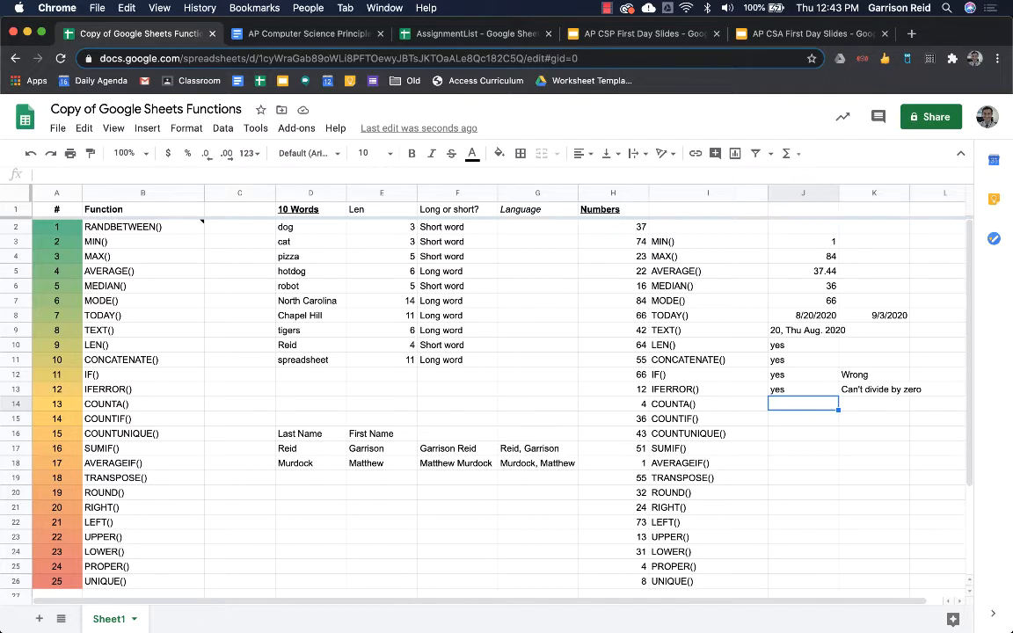
text(=count)
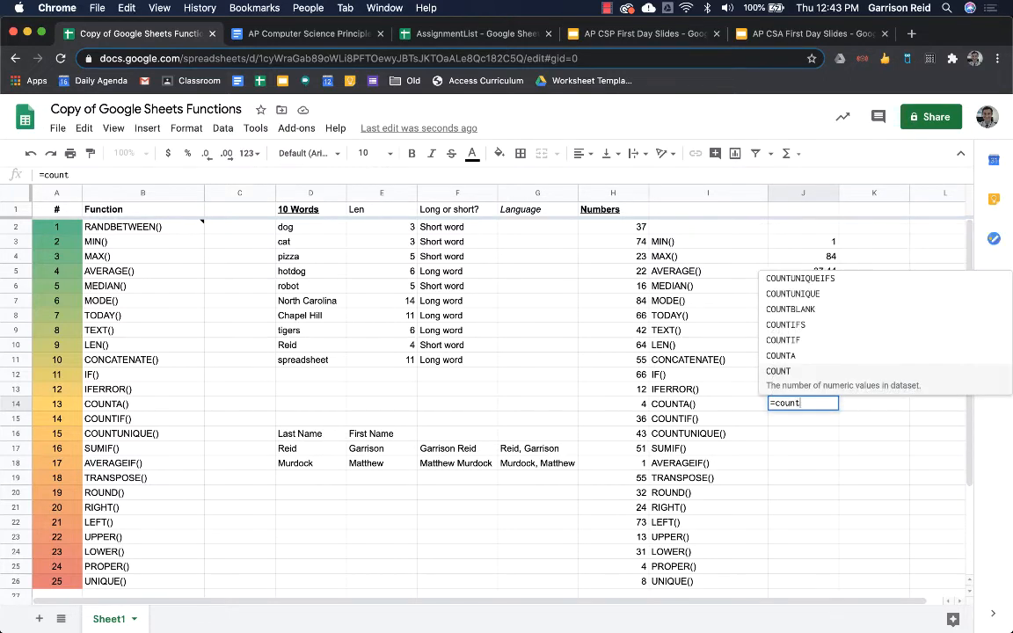
text(a()
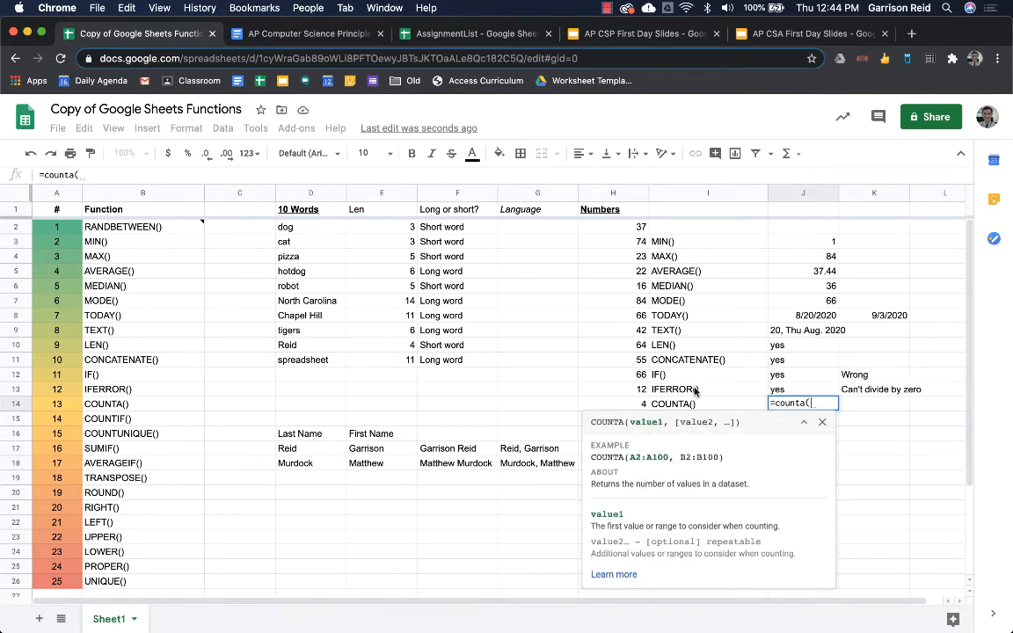
click(111, 227)
key(super+shift+Down)
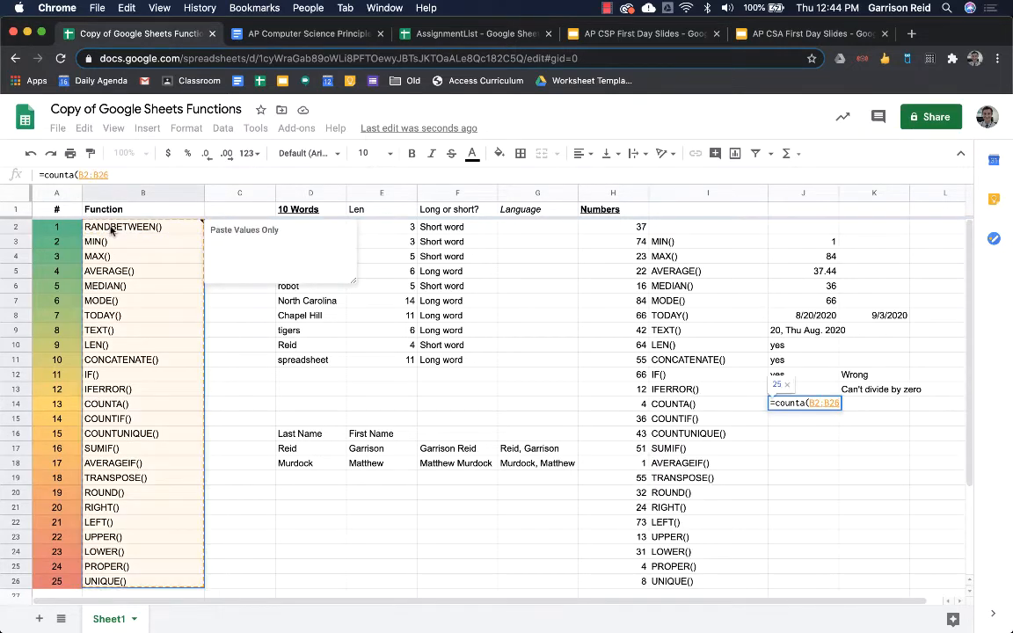
key(Return)
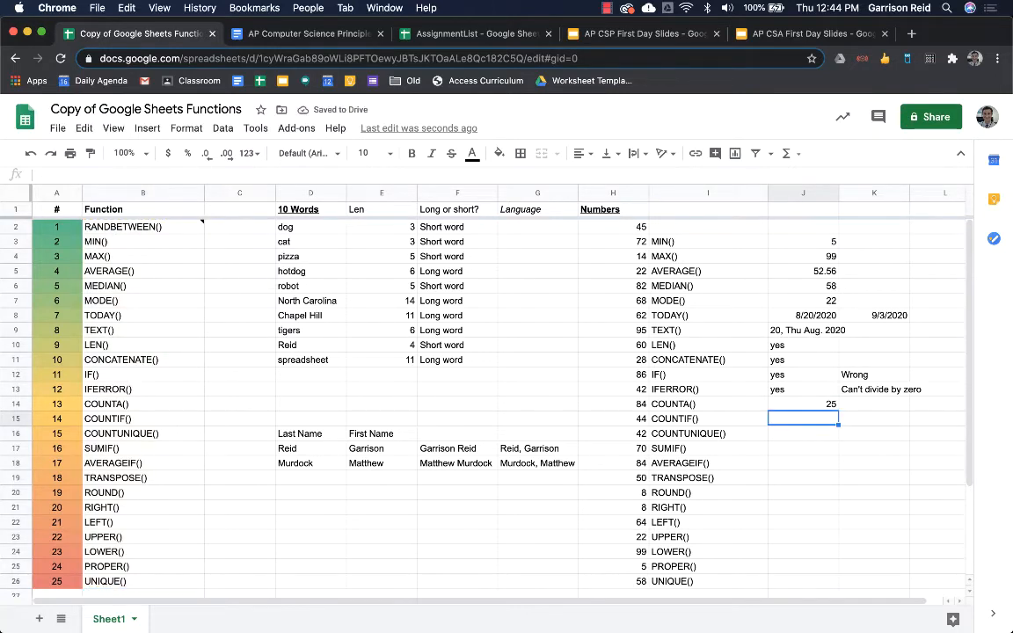
- Enter =countif(F2:F11,"Long word") in J15, giving 5
text(=)
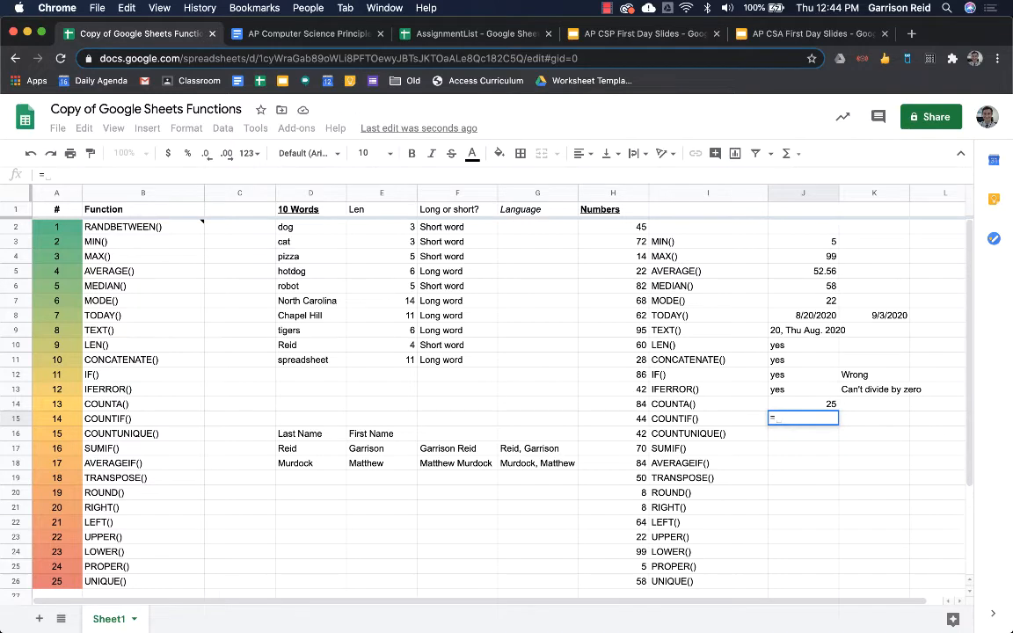
text(countif()
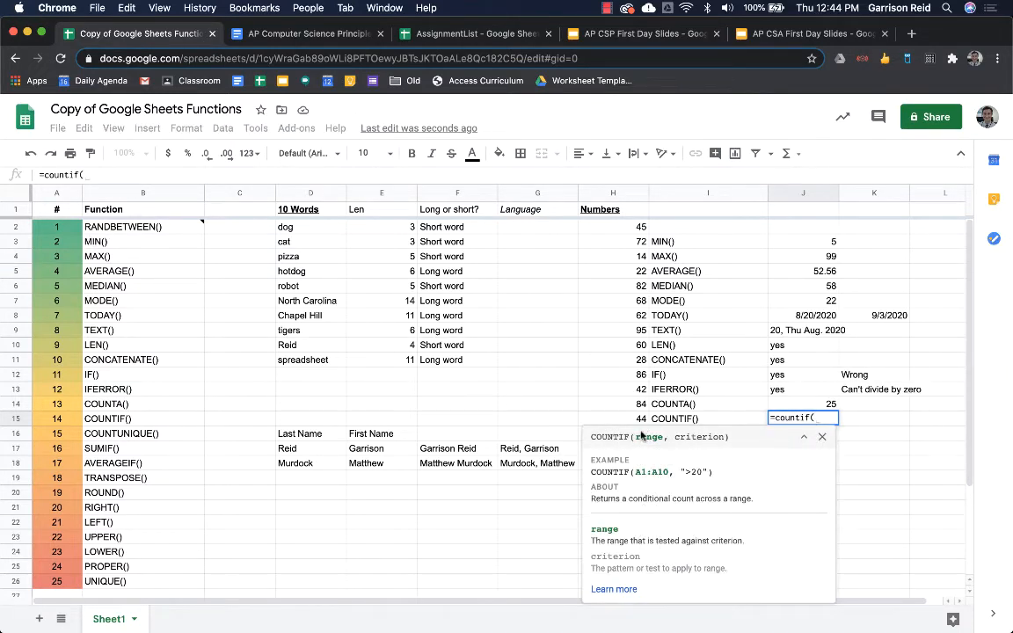
drag(453, 227, 461, 362)
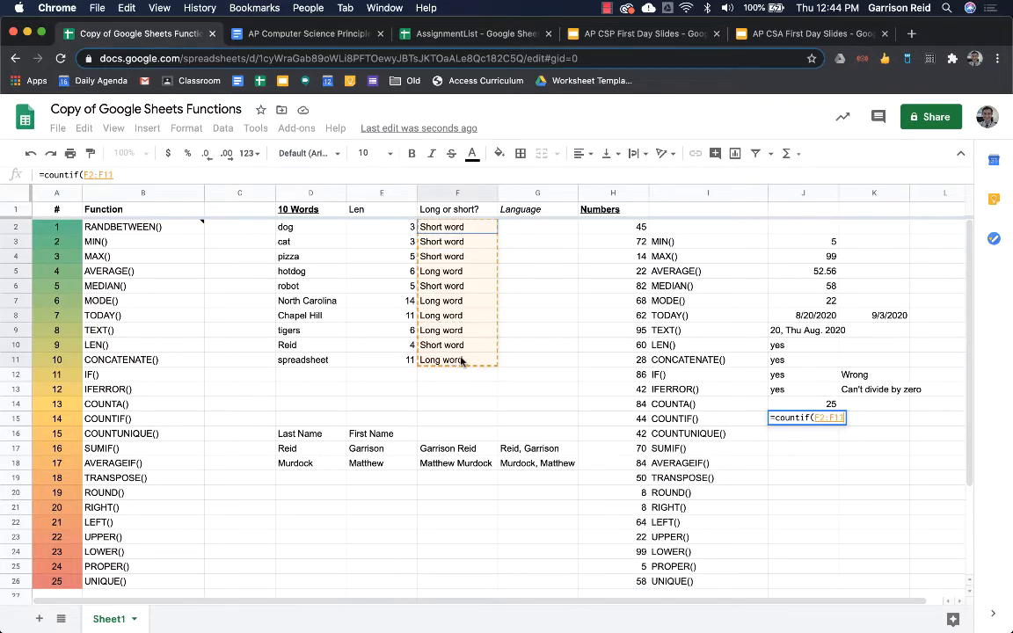
text(,"L)
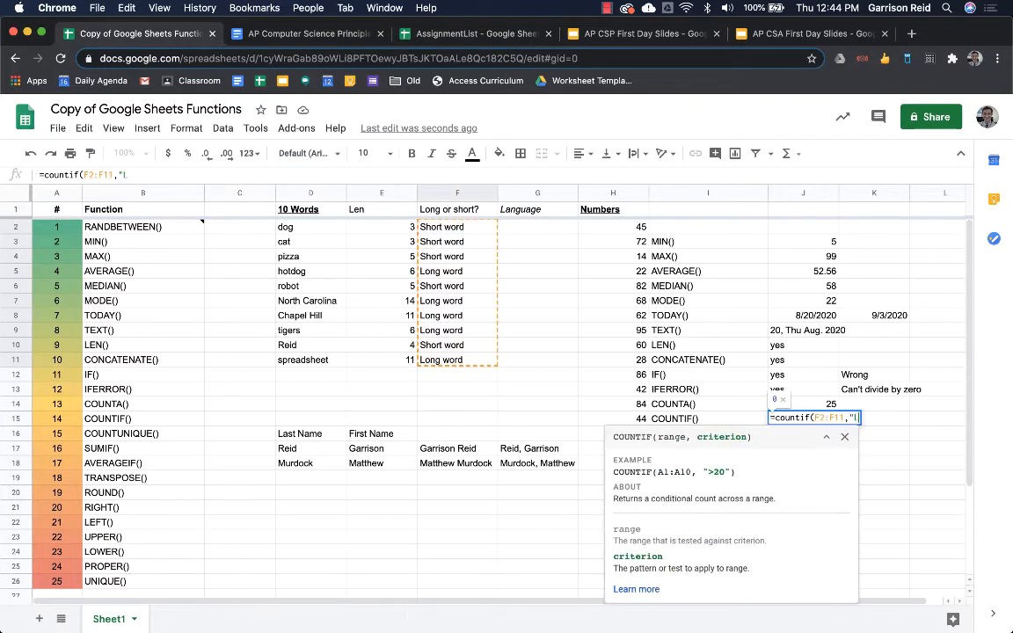
text(ong word)
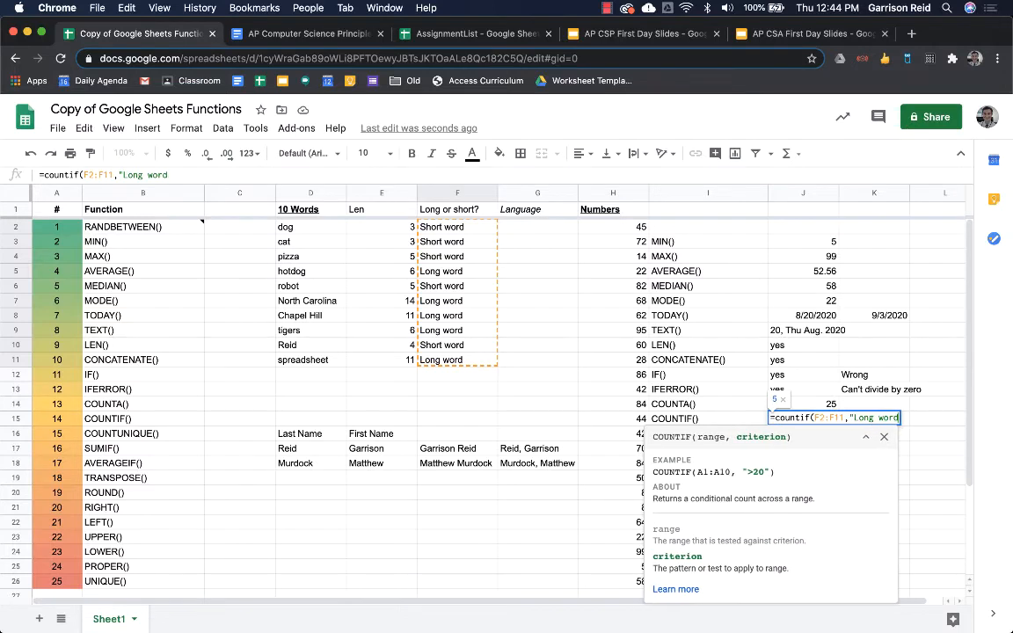
text(")
key(Return)
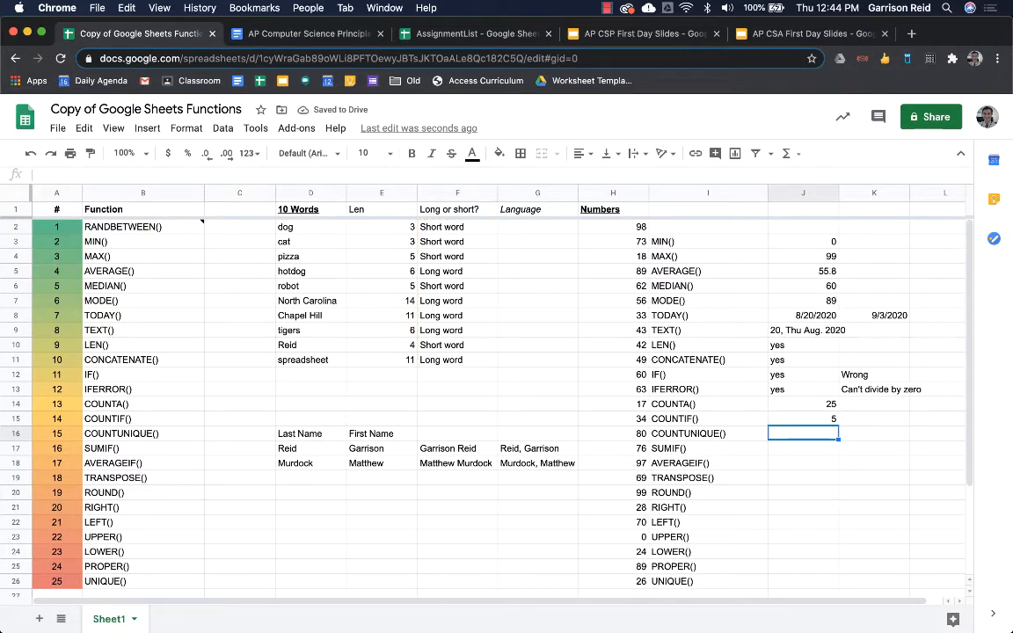
- Enter =countunique(D2:D11) in J16, giving 10 unique words
text(=count)
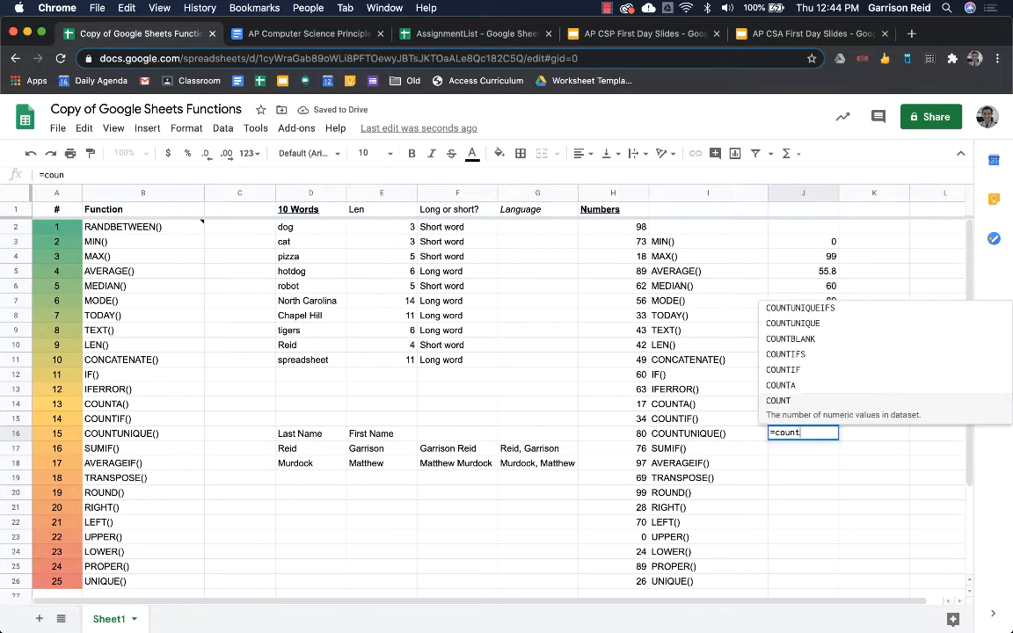
text(unique()
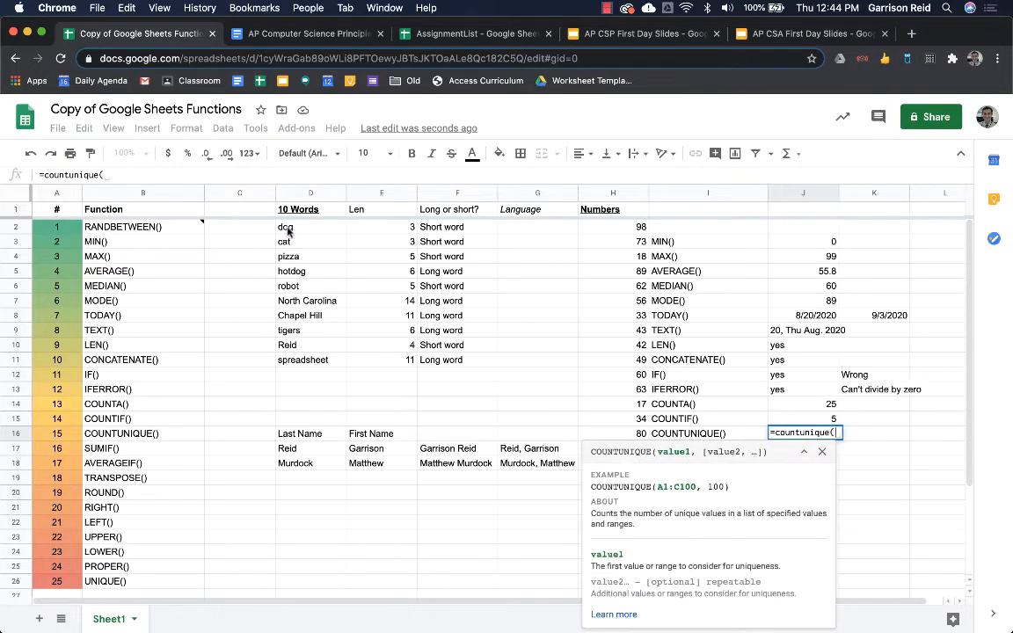
drag(286, 227, 290, 361)
key(Return)
key(Up)
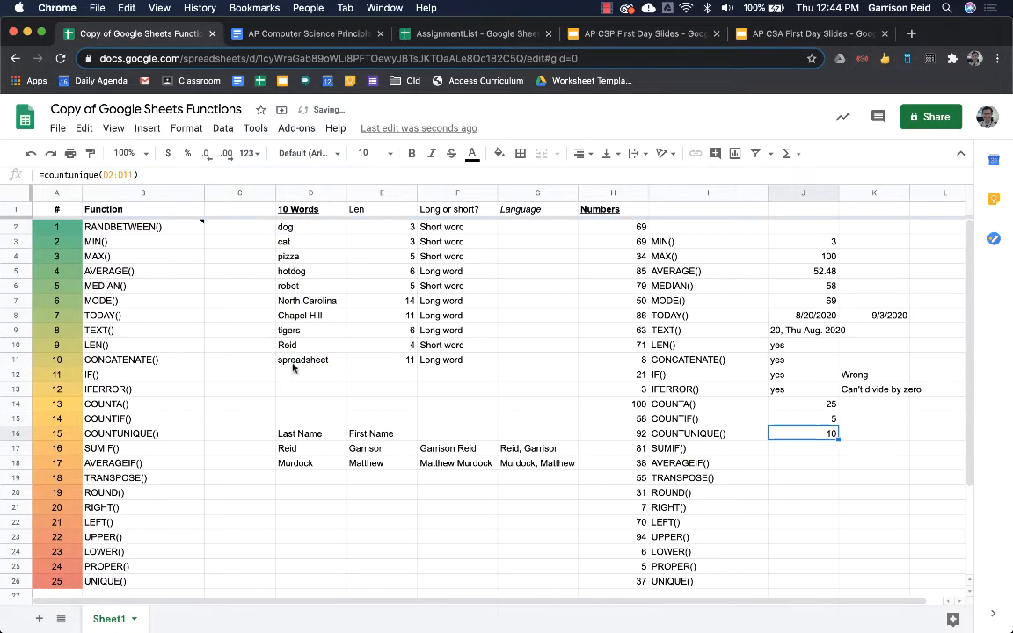
click(324, 347)
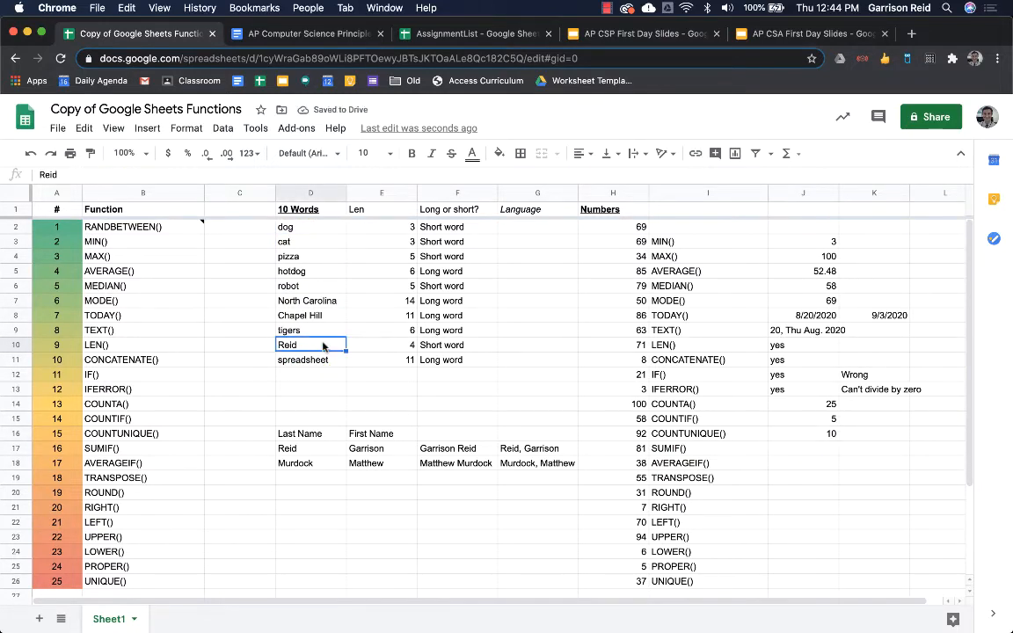
- Replace Reid in D10 with tigers
text(tigeer)
key(BackSpace)
key(BackSpace)
text(rs)
key(Return)
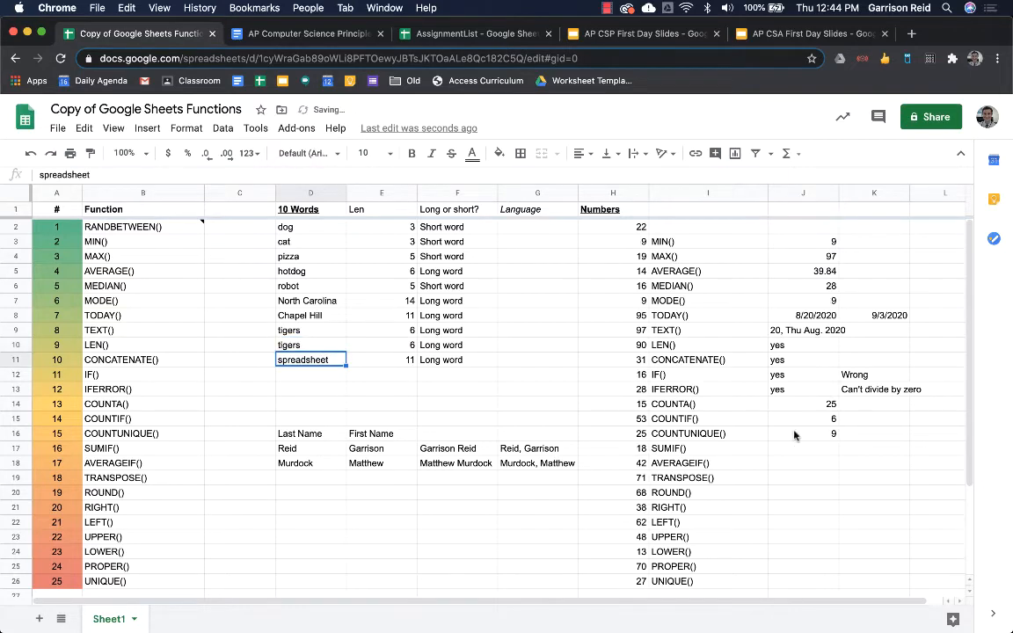
- Try tigerS in D10 to test case sensitivity, then undo back to tigers
click(306, 345)
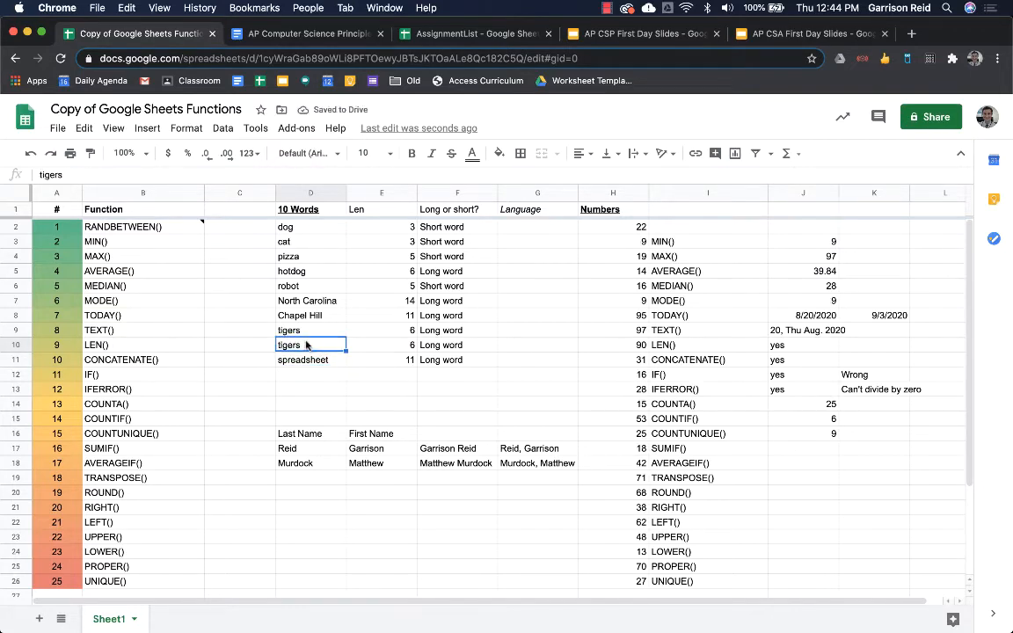
double_click(306, 344)
key(BackSpace)
text(S)
key(Return)
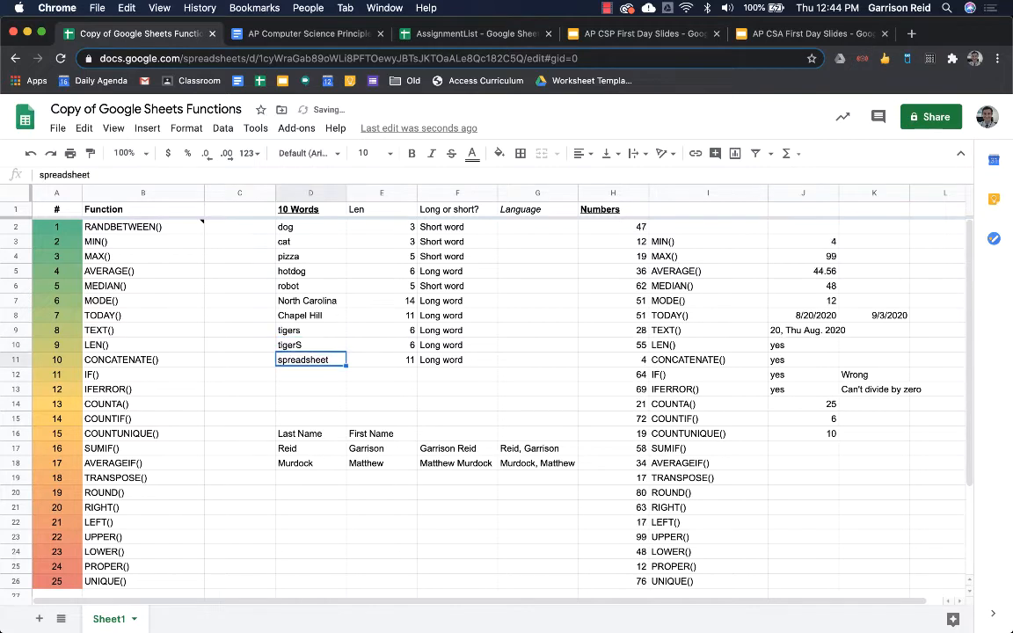
key(Up)
key(Up)
key(Down)
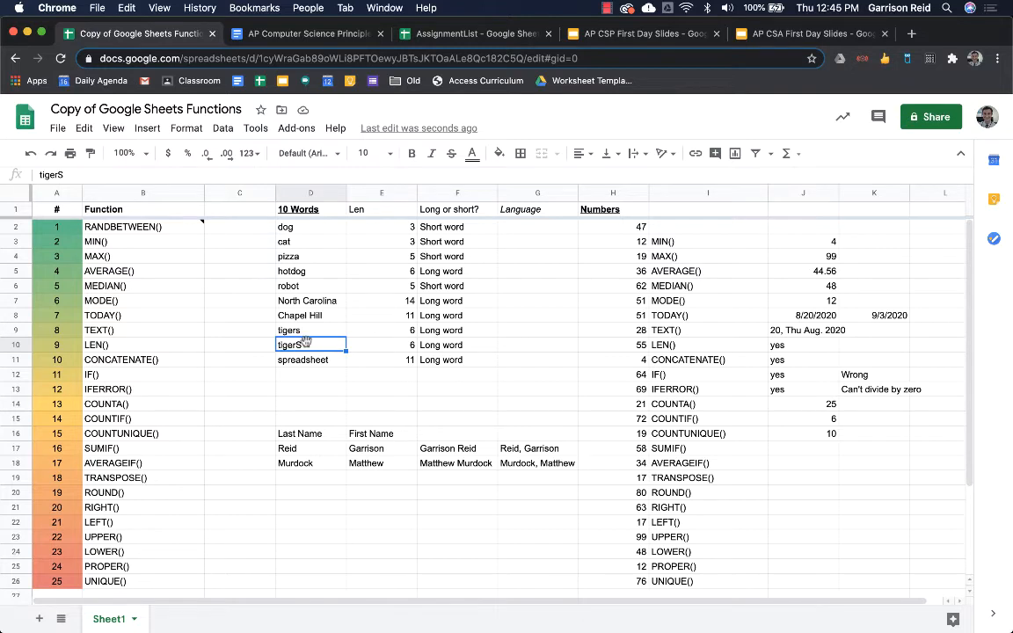
key(super+z)
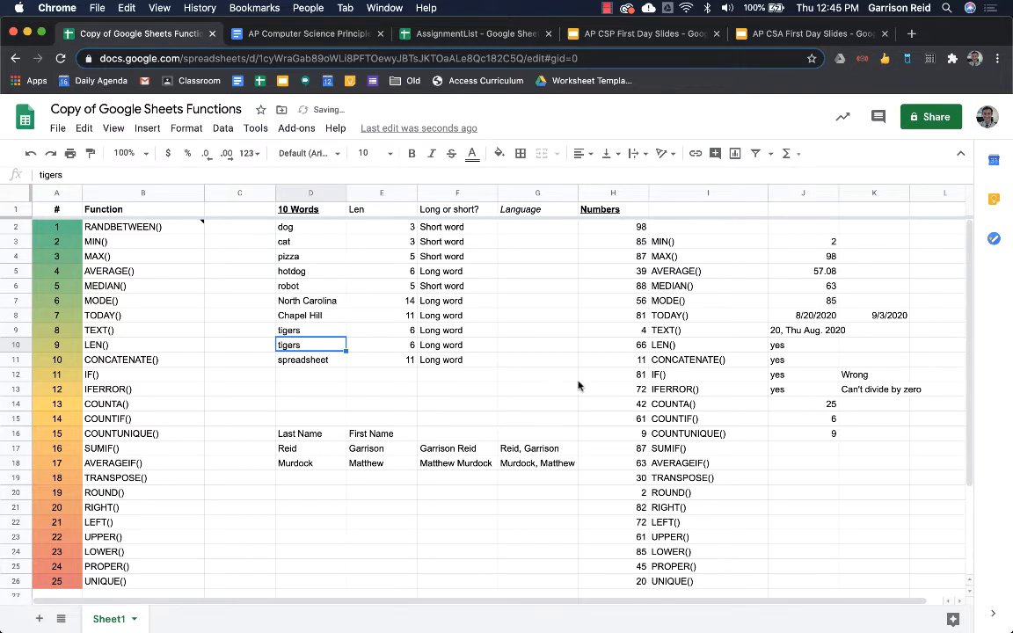
click(818, 448)
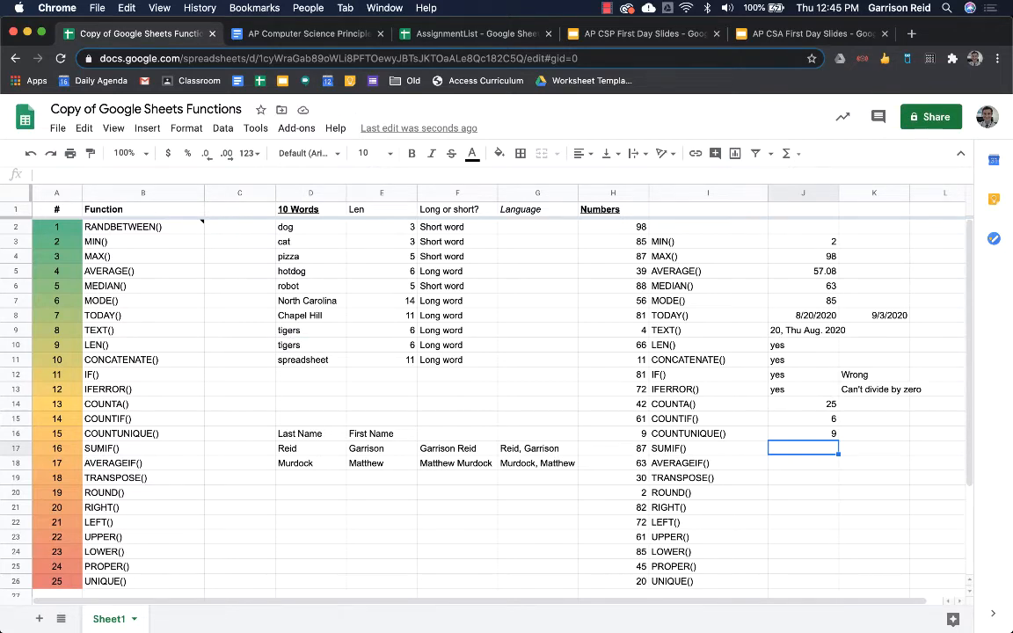
- Enter =SUMIF(F2:F11,"Short word",E2:E11) in J17, giving 16
text(=)
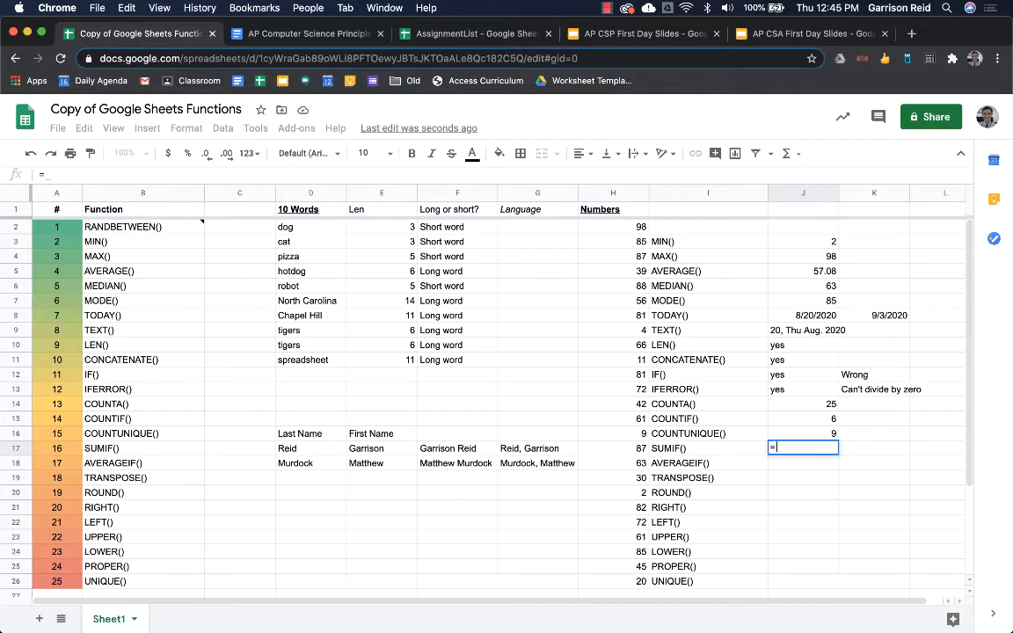
text(sumif()
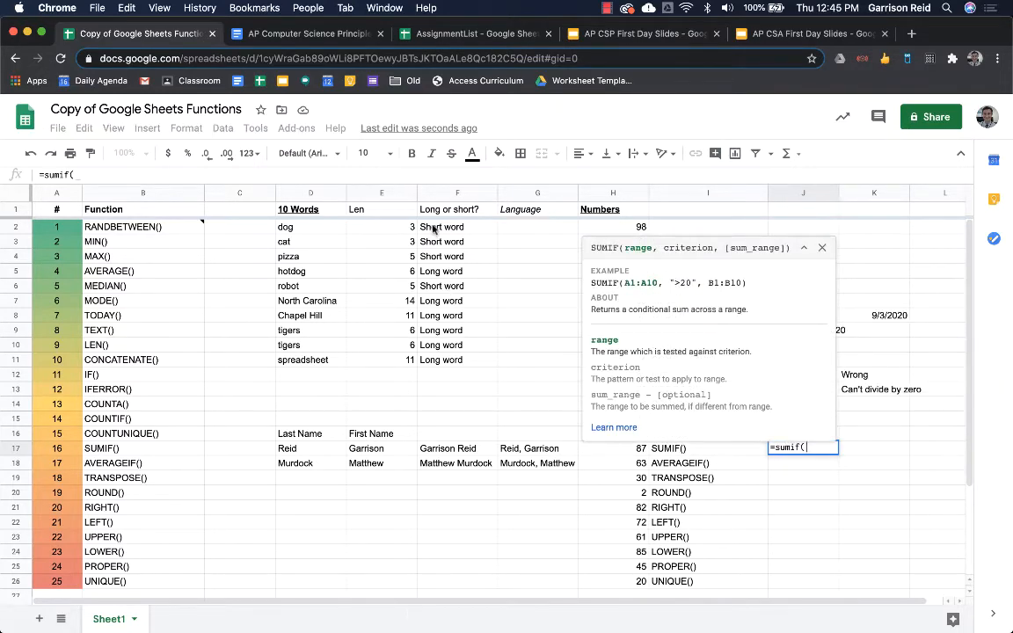
drag(432, 229, 449, 359)
text(,"S)
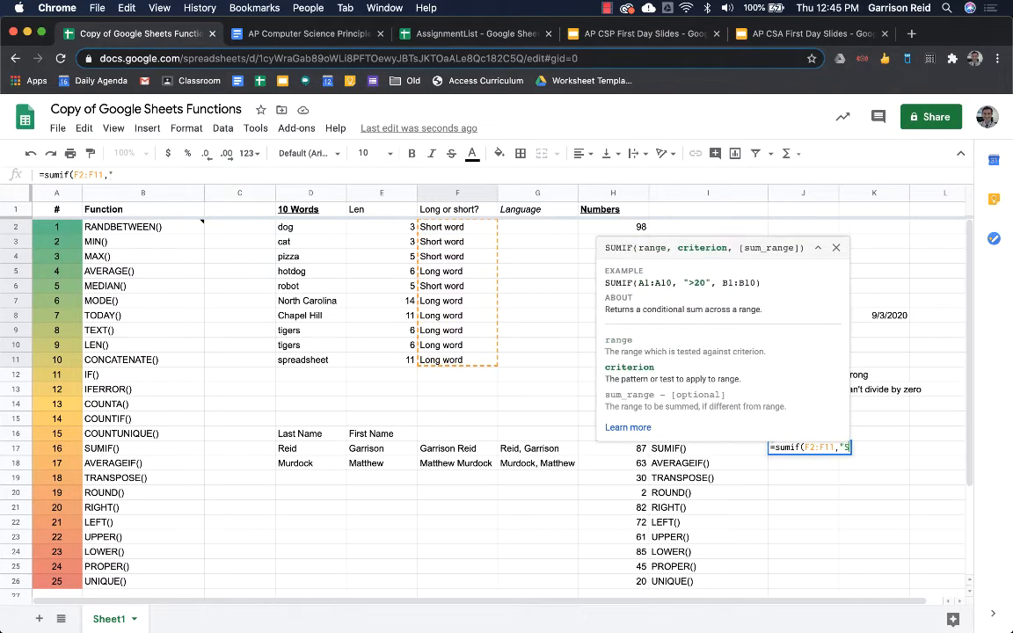
text(hort word",)
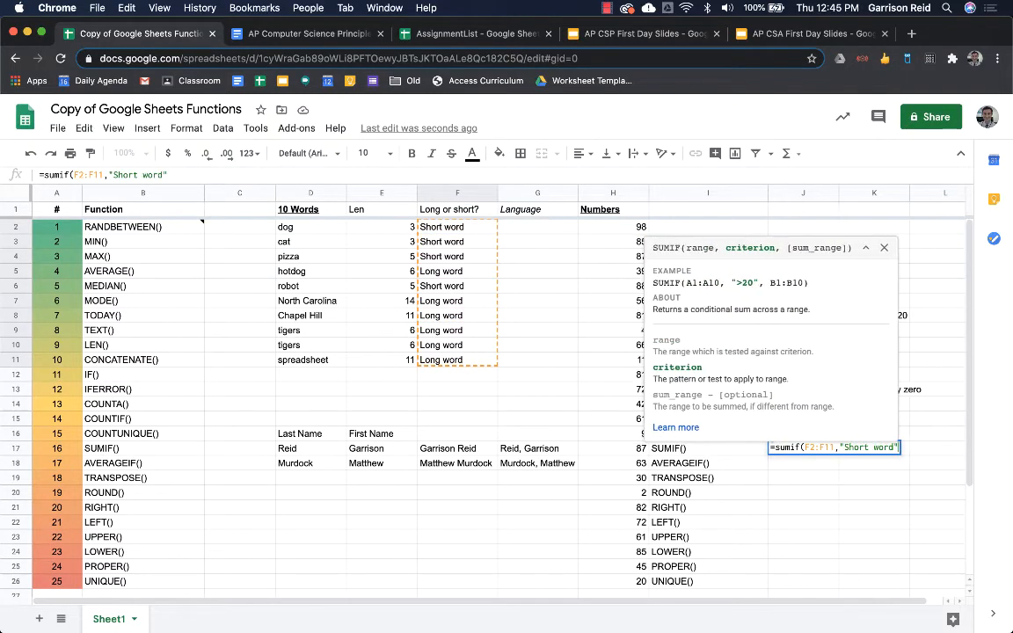
drag(346, 230, 376, 366)
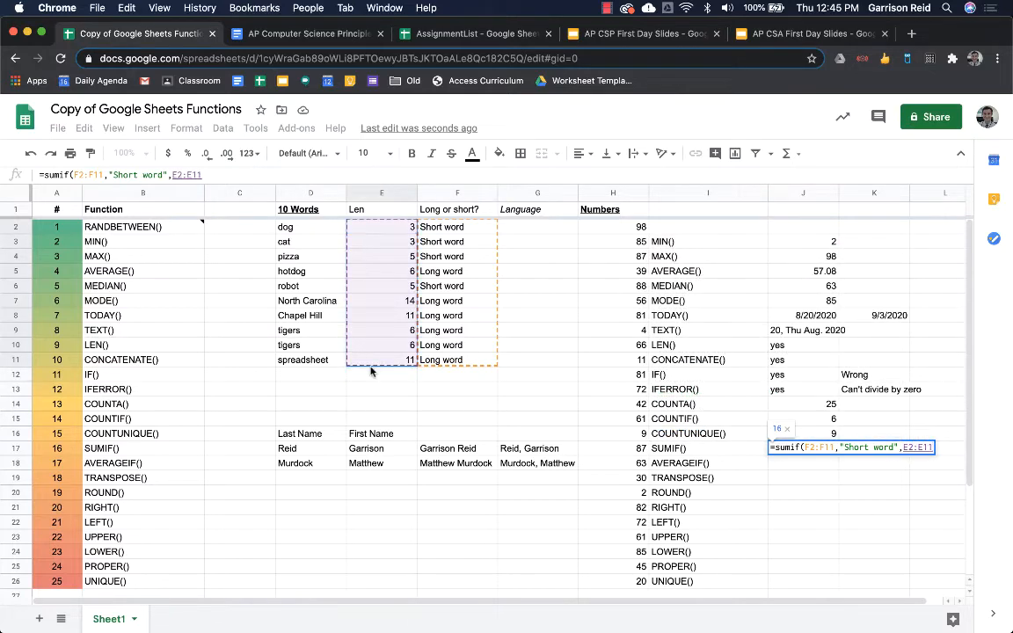
key(Return)
key(Up)
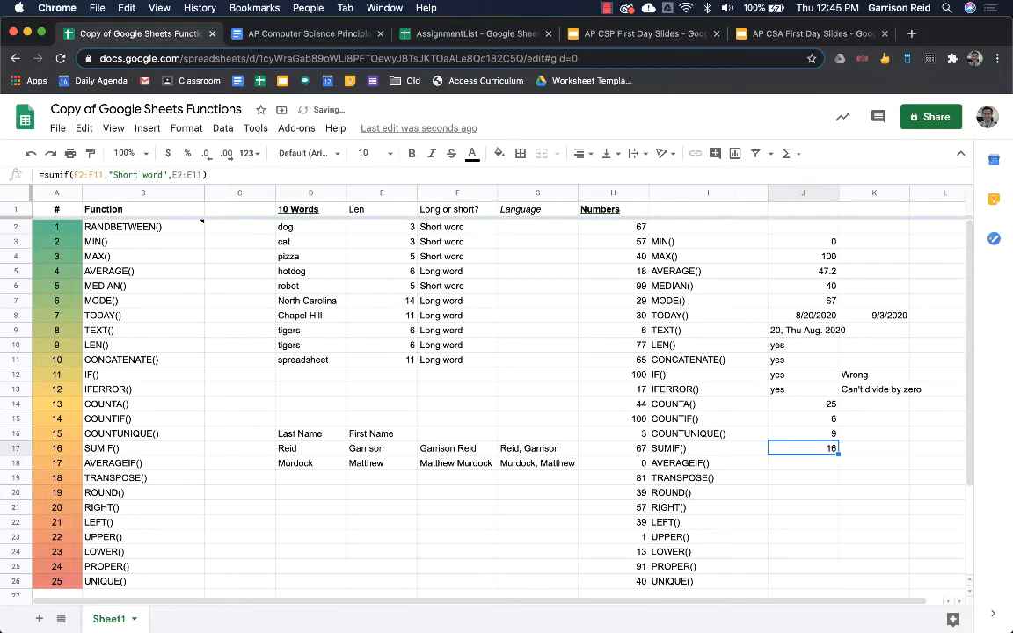
key(Down)
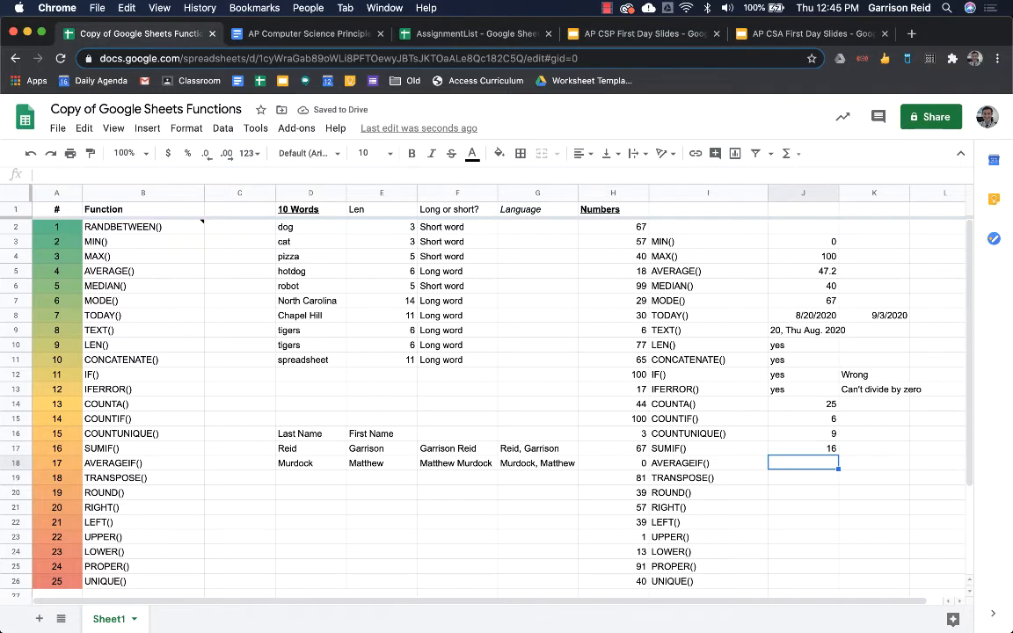
- Enter =AVERAGEIF(F2:F11,"Long word",E2:E11) in J18, returning 9
text(=)
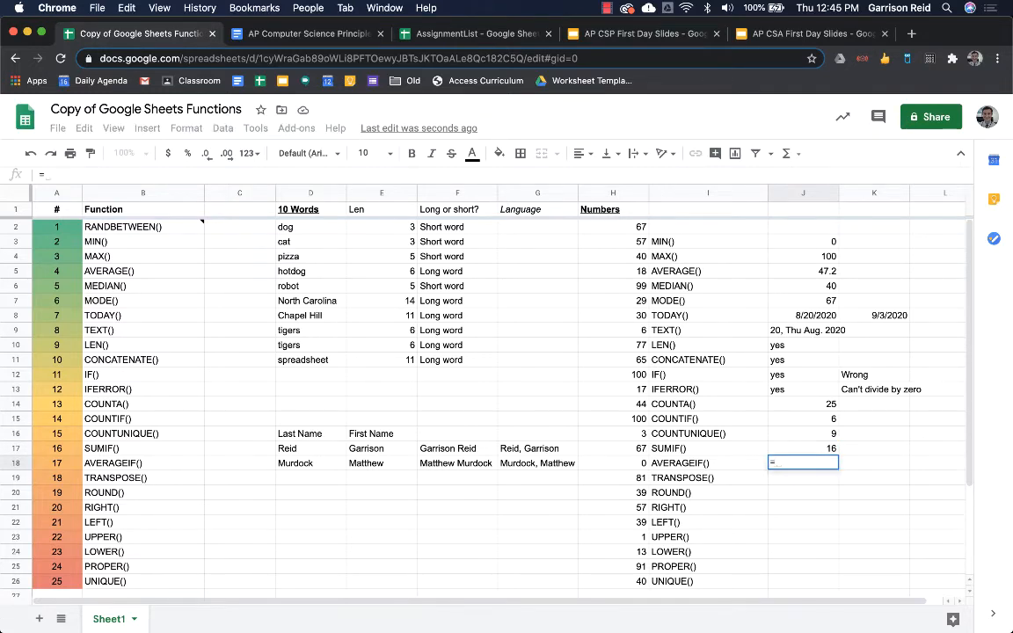
text(aver)
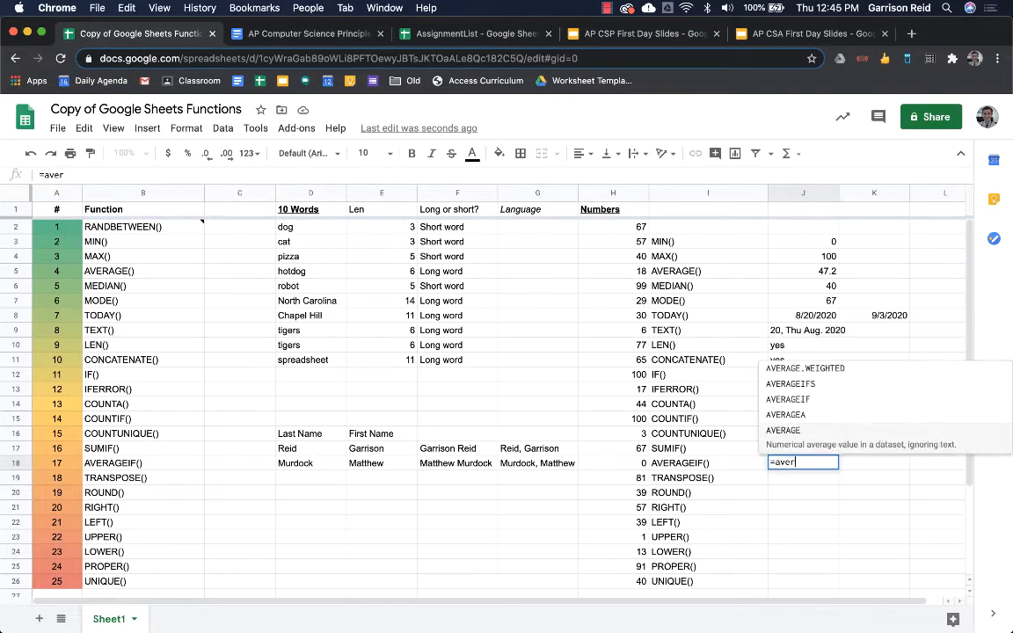
key(Up)
key(Up)
key(Tab)
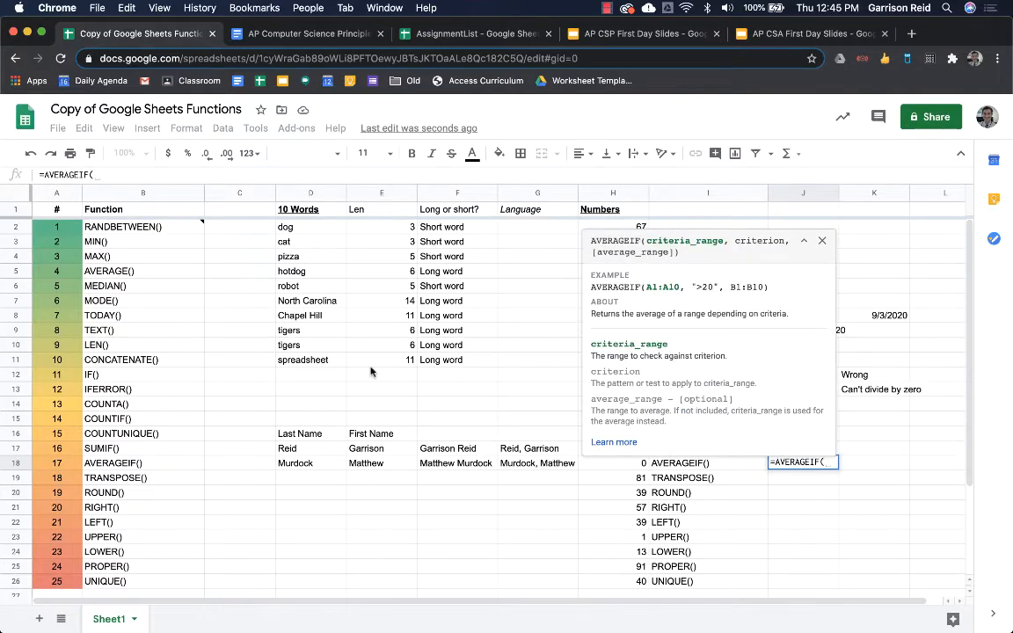
drag(437, 227, 450, 360)
text(,"L)
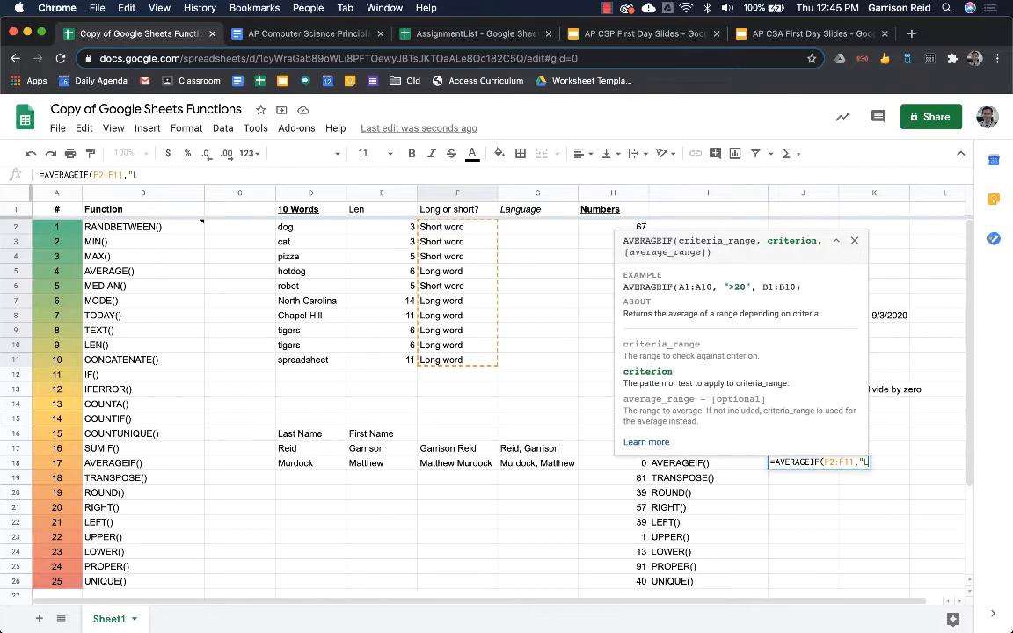
text(ong word",)
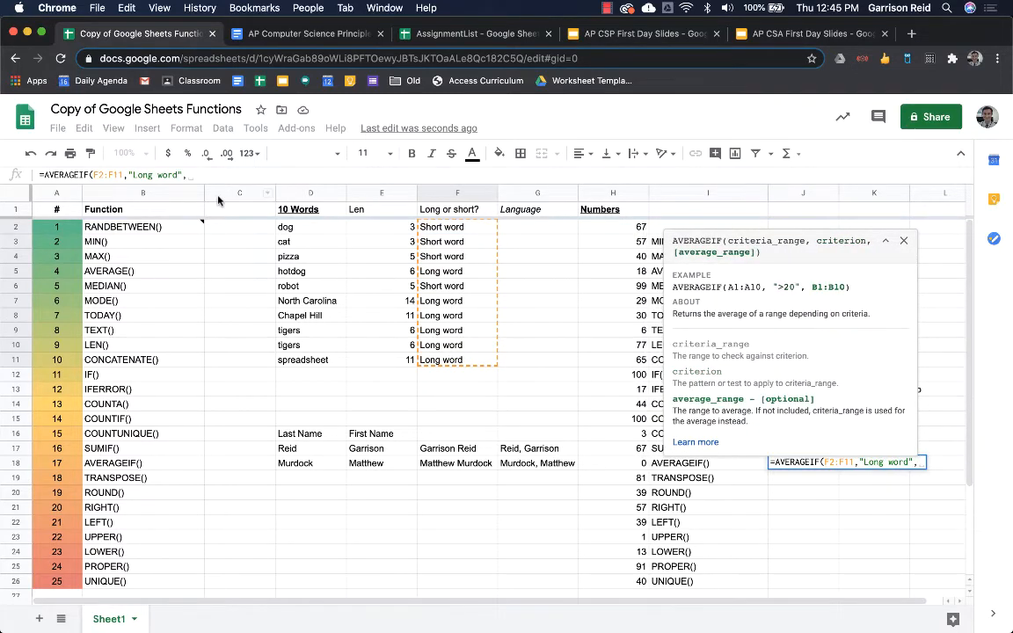
click(360, 231)
drag(360, 231, 369, 368)
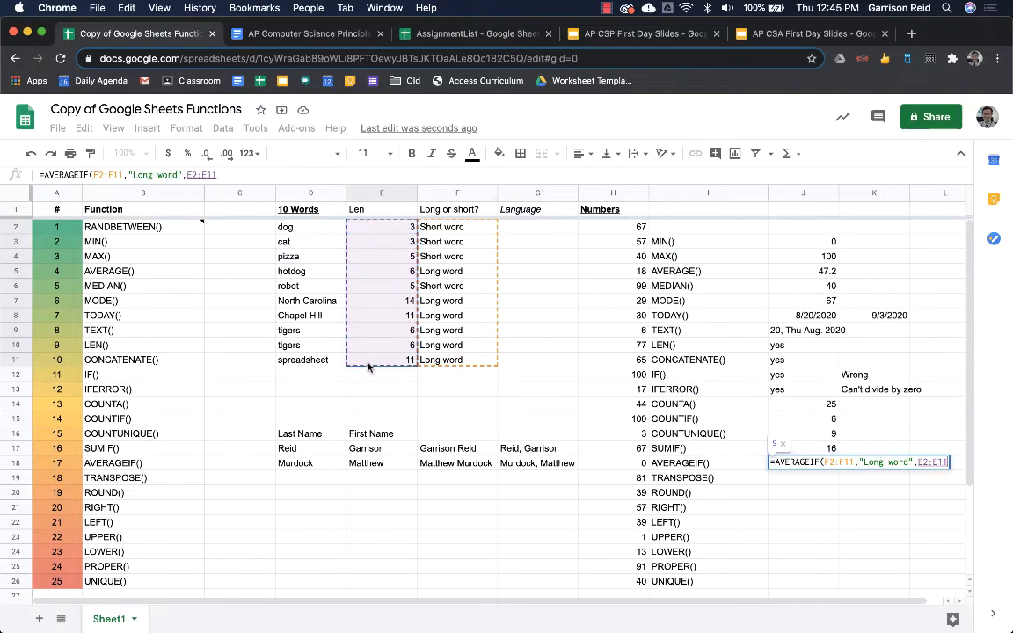
key(Return)
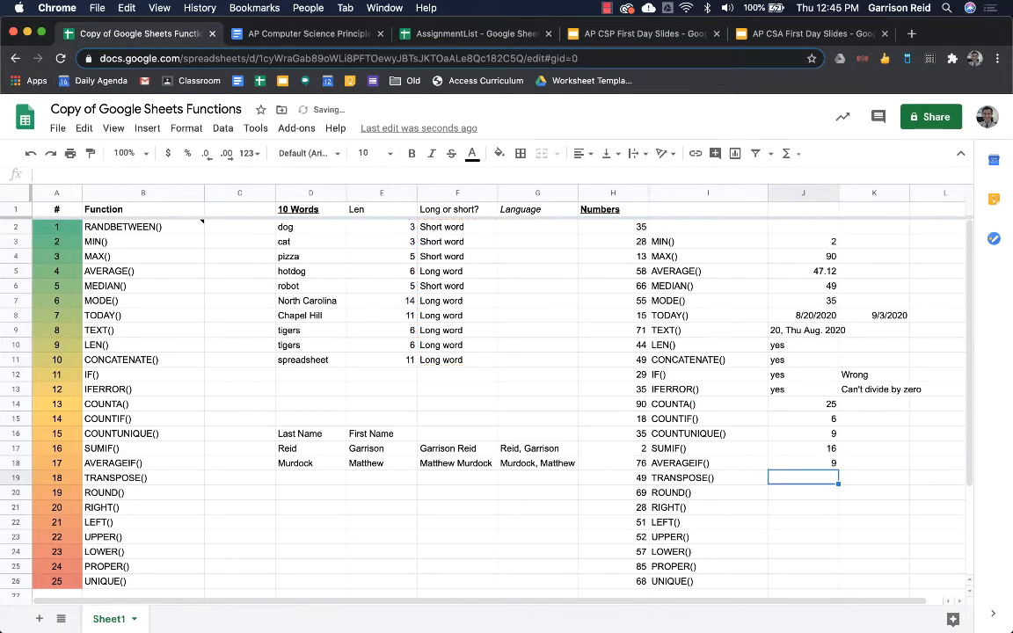
key(Up)
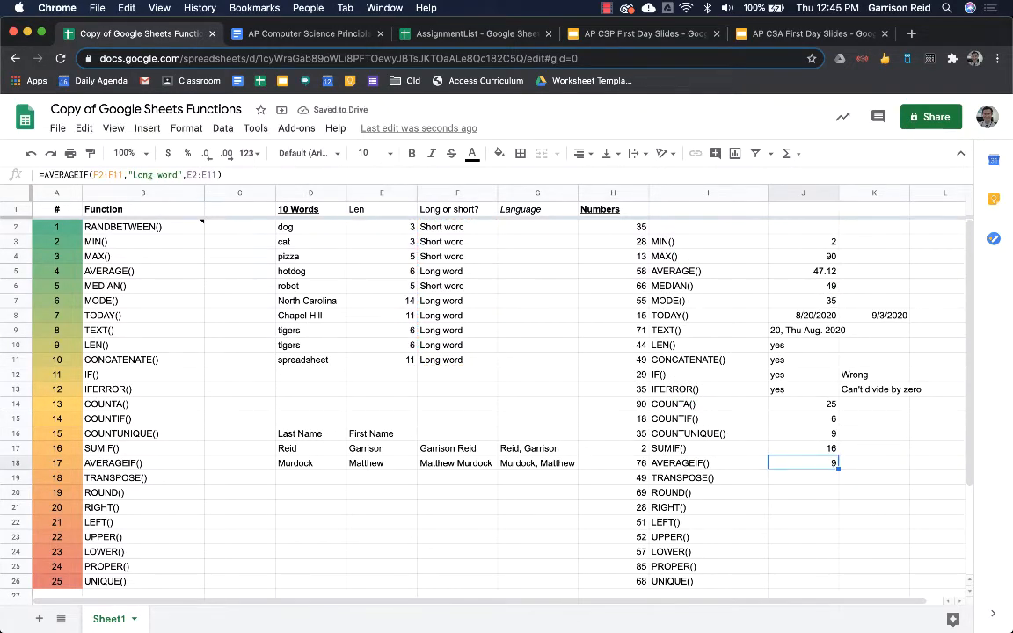
key(Down)
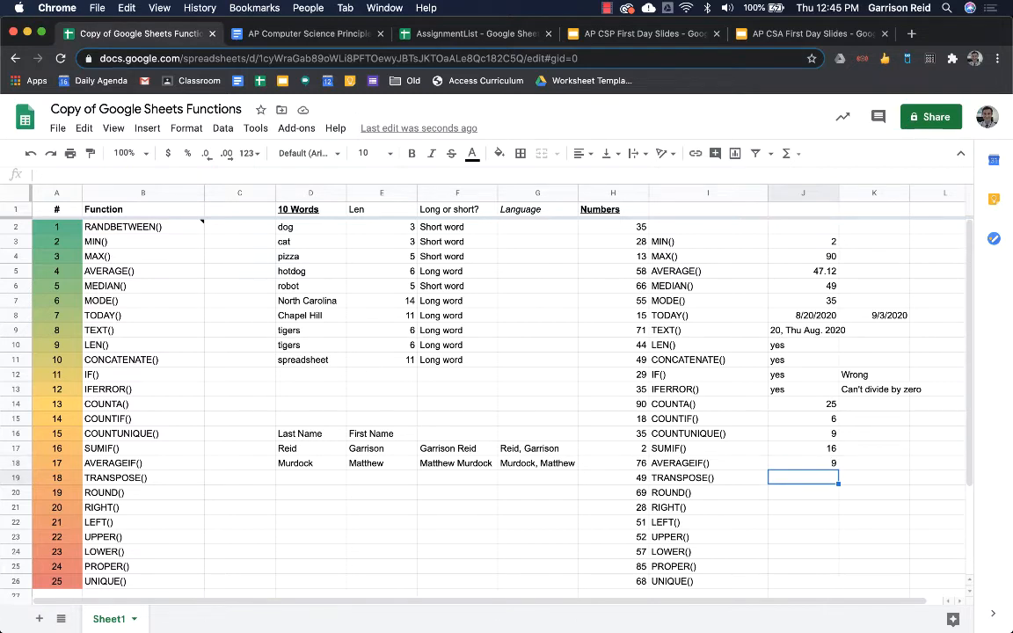
scroll(319, 446, down, 2)
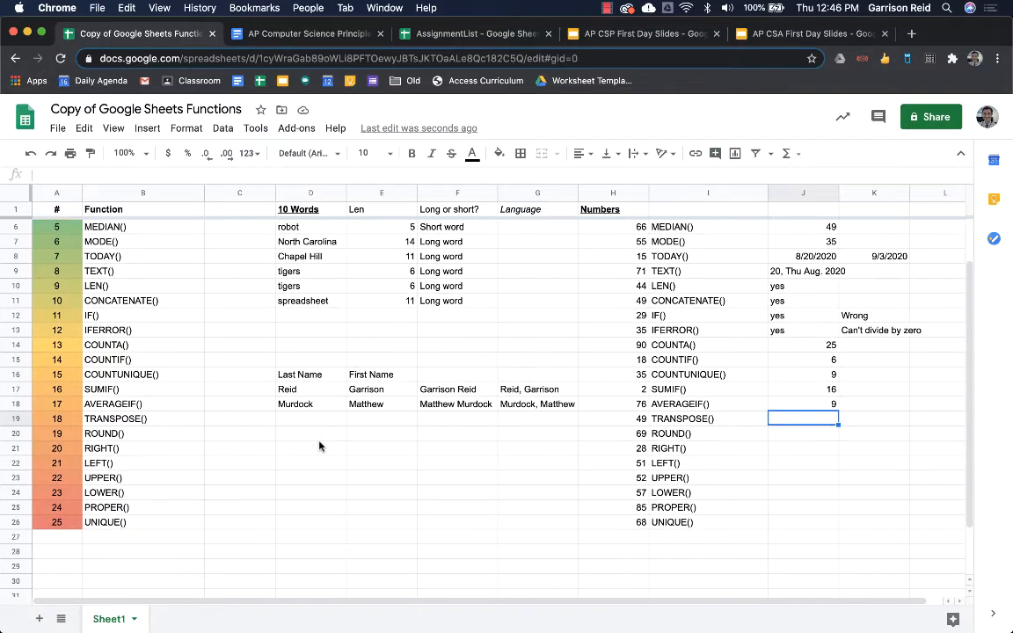
scroll(319, 446, up, 2)
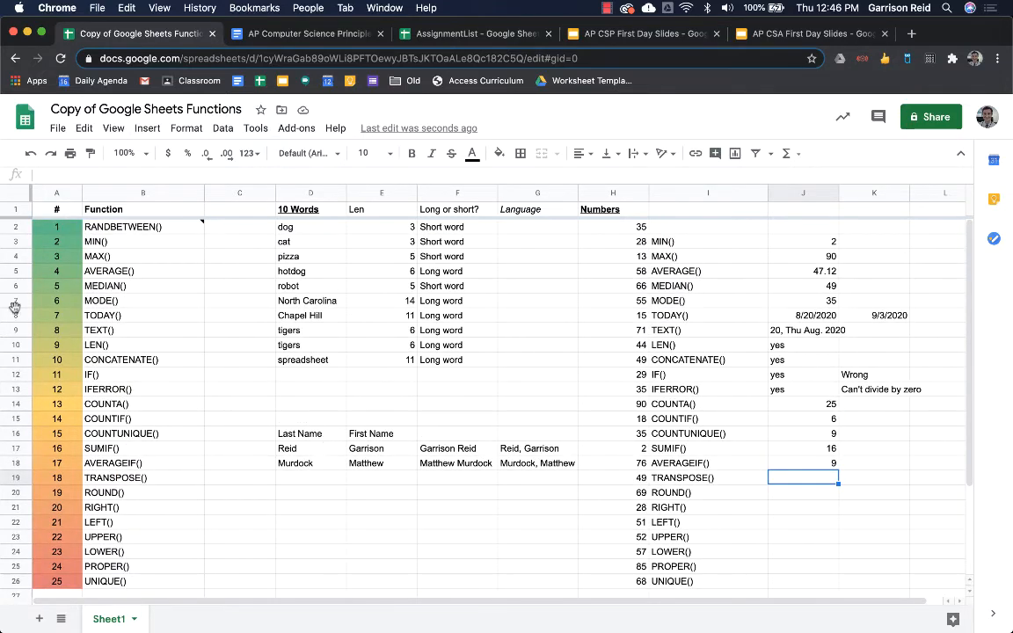
drag(56, 210, 320, 202)
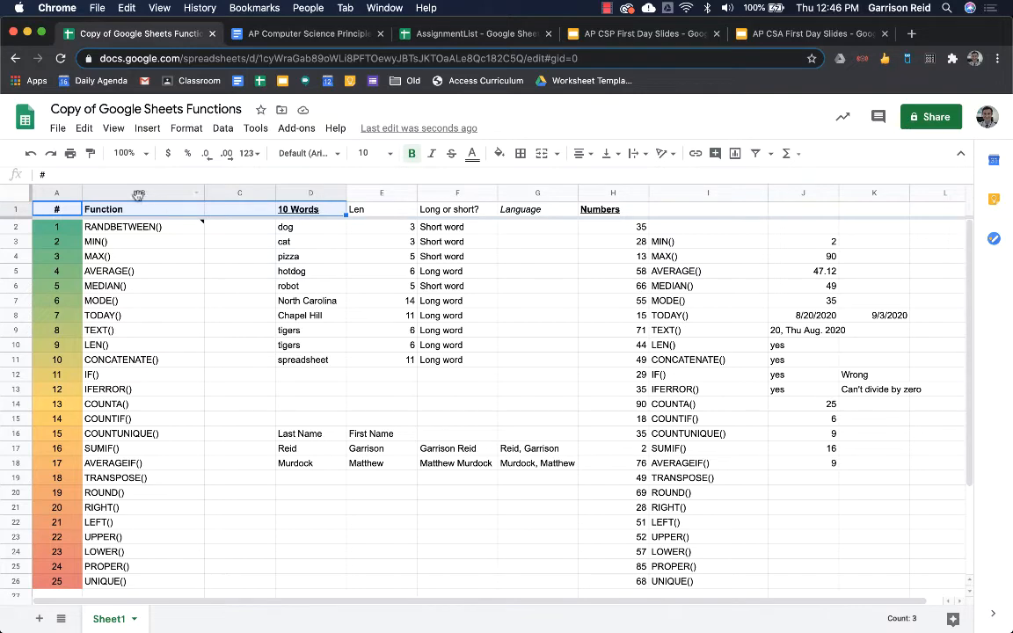
click(76, 211)
drag(75, 211, 61, 403)
scroll(466, 563, down, 3)
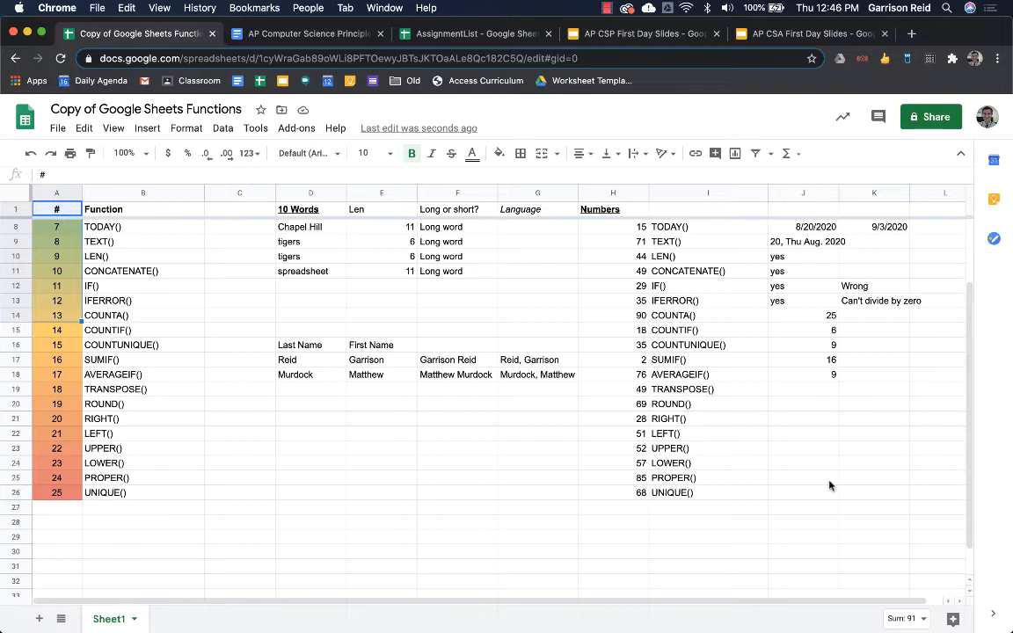
scroll(830, 485, up, 2)
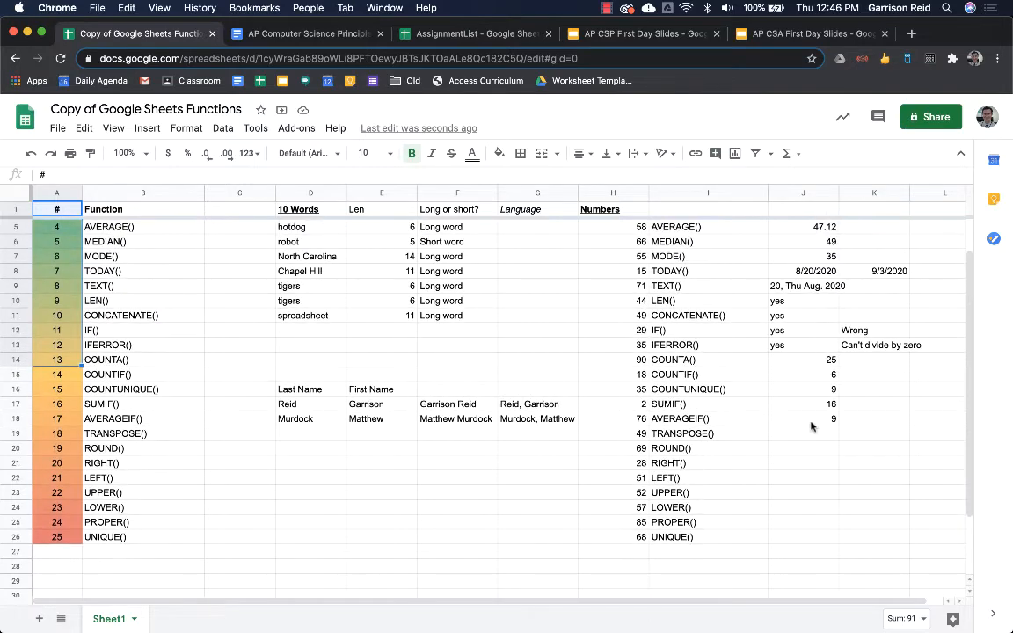
click(923, 436)
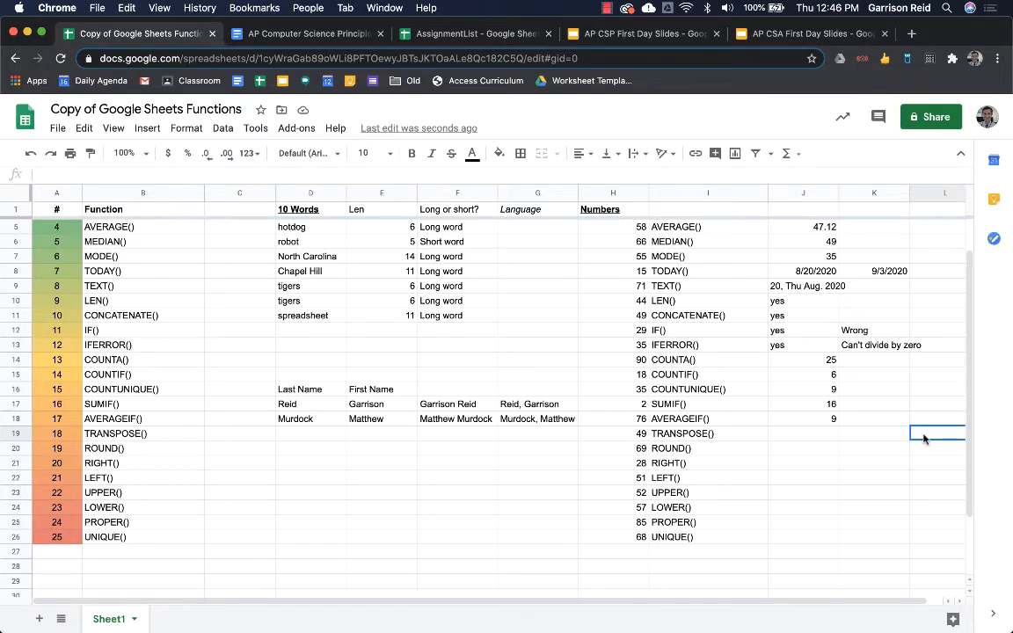
- Enter =TRANSPOSE(A:B) in L19 to lay the # and Function columns across rows 19–20
text(=tan)
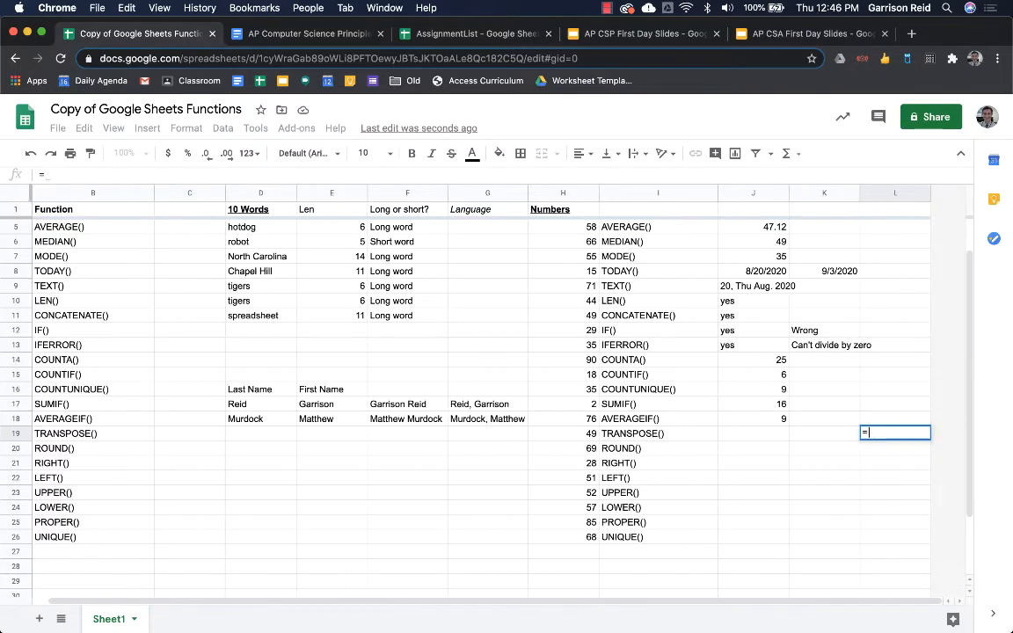
key(BackSpace)
key(BackSpace)
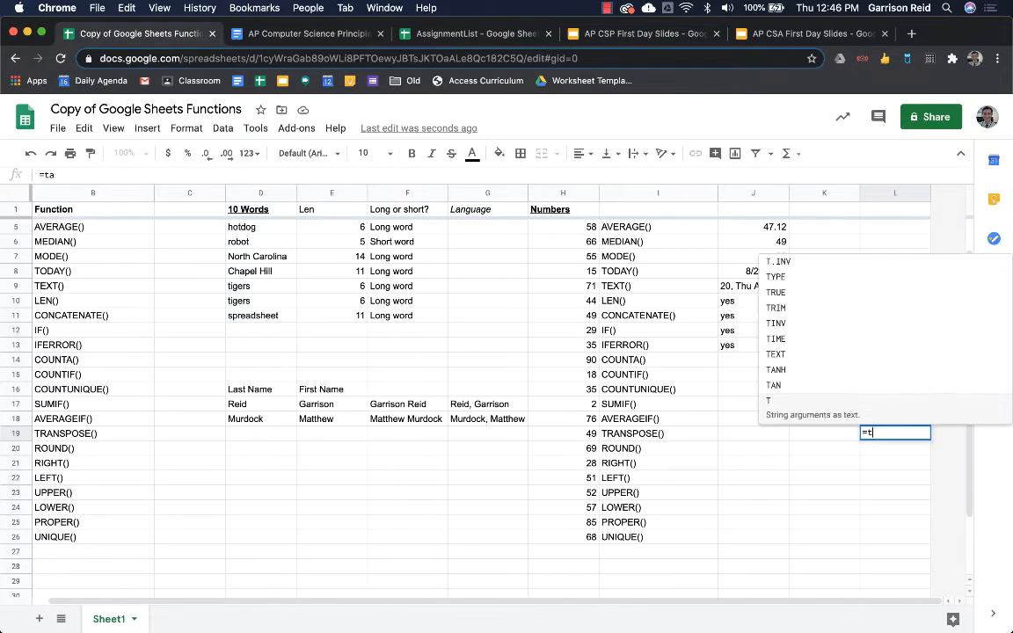
text(ran)
key(Tab)
scroll(597, 426, left, 2)
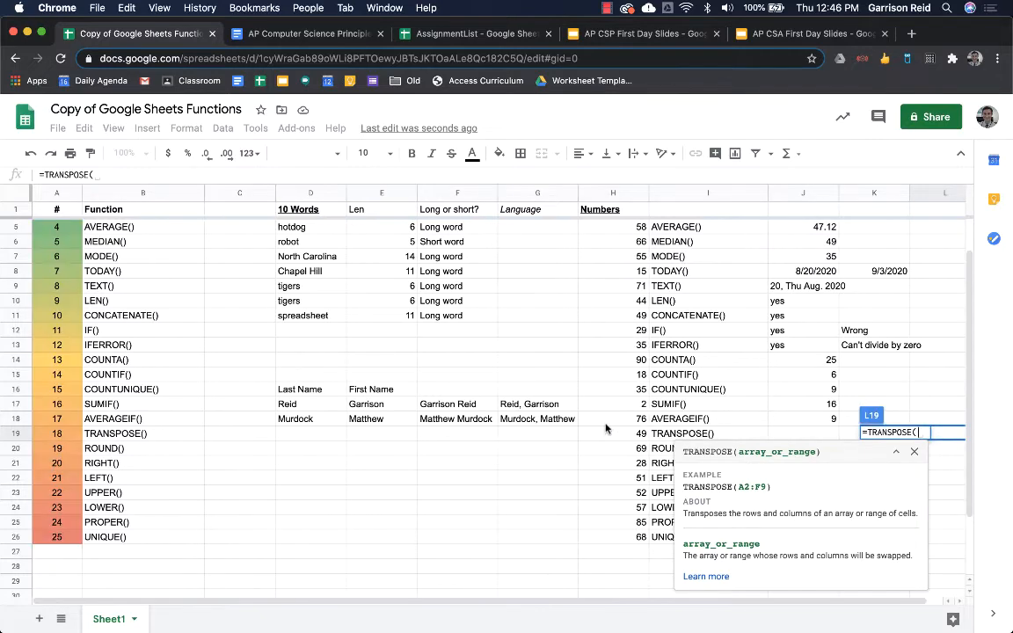
click(58, 192)
drag(58, 191, 124, 192)
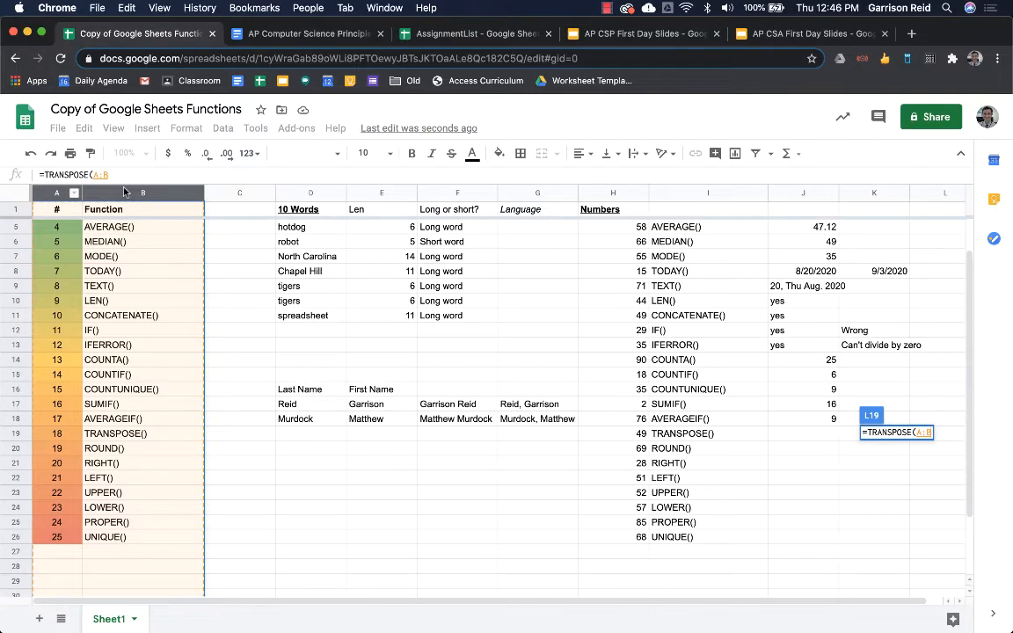
scroll(134, 255, up, 2)
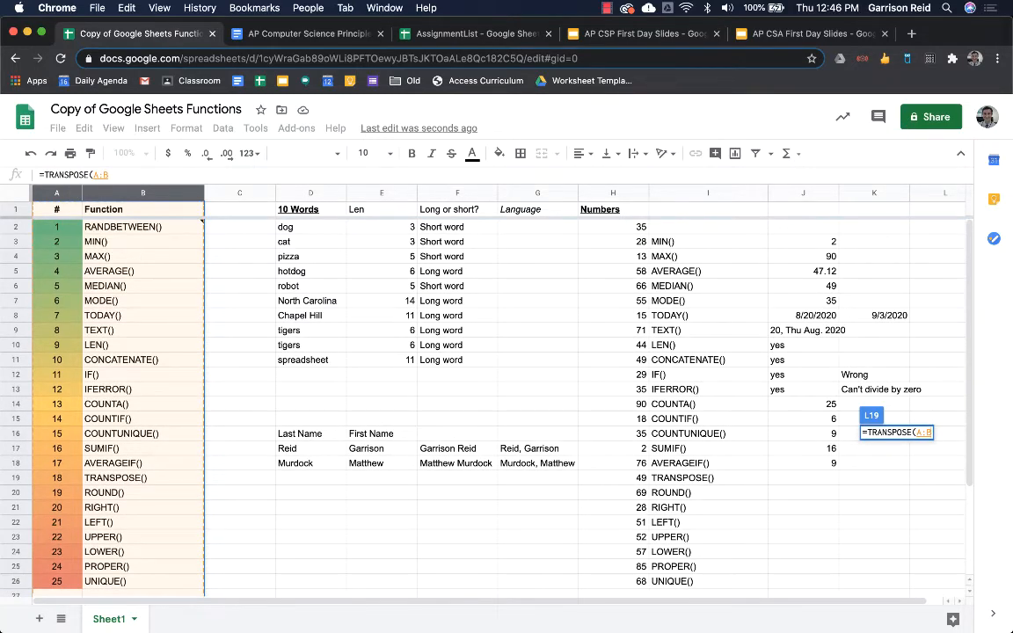
key(Return)
- Scroll along rows 19–20 to check the transposed numbers and function names from L to AK
scroll(162, 281, right, 9)
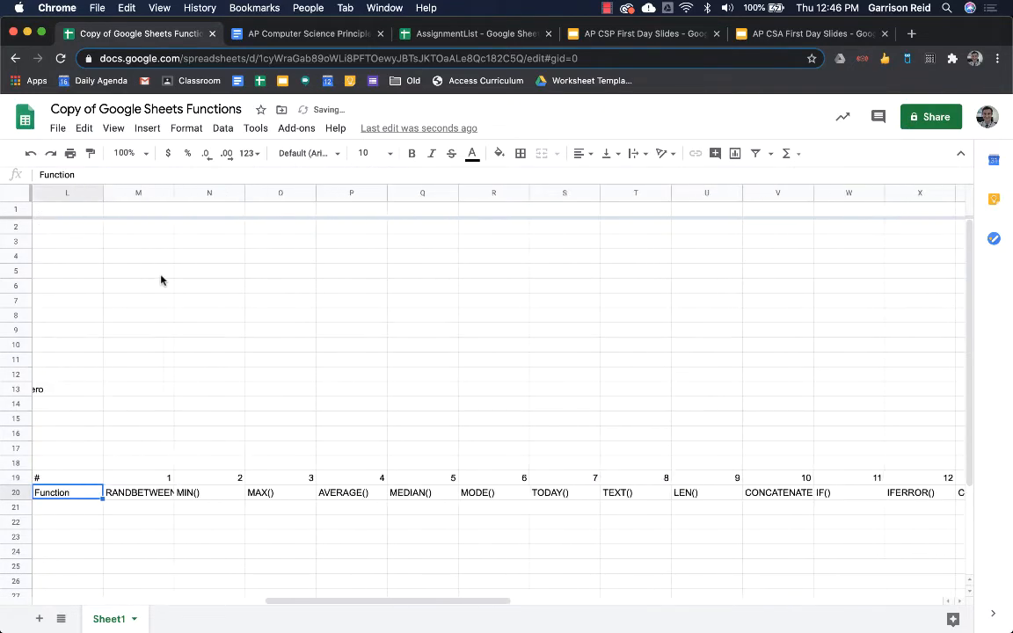
scroll(183, 313, left, 3)
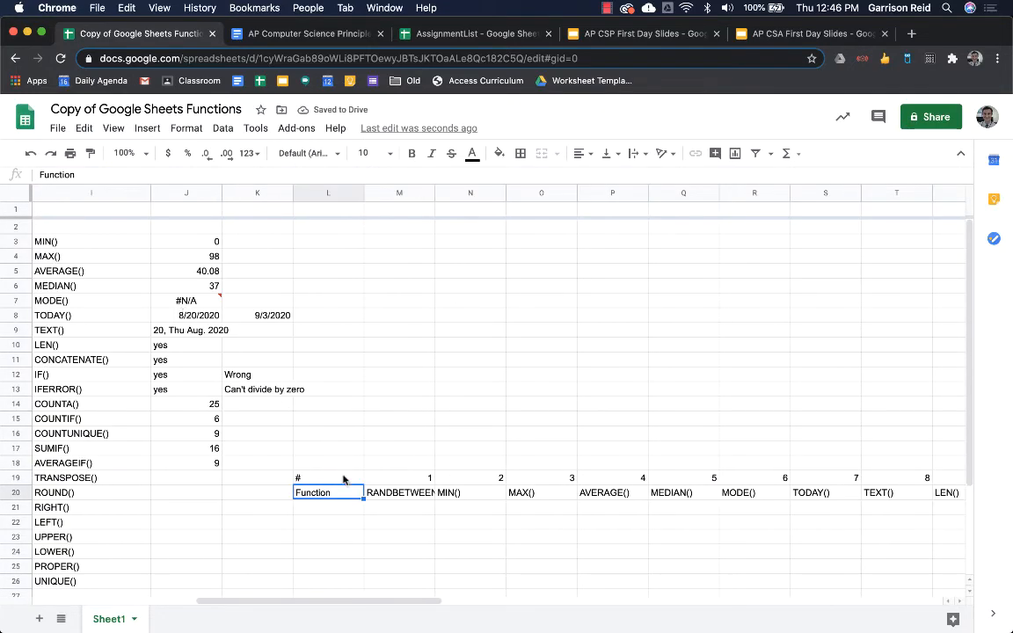
scroll(344, 478, left, 5)
scroll(344, 477, right, 10)
scroll(344, 478, right, 10)
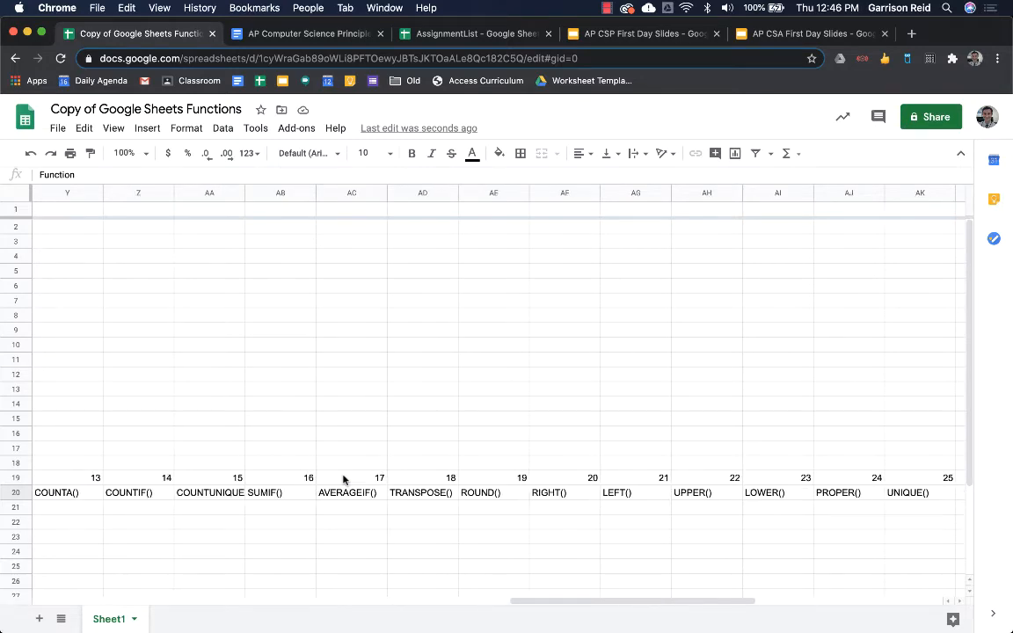
scroll(343, 477, left, 20)
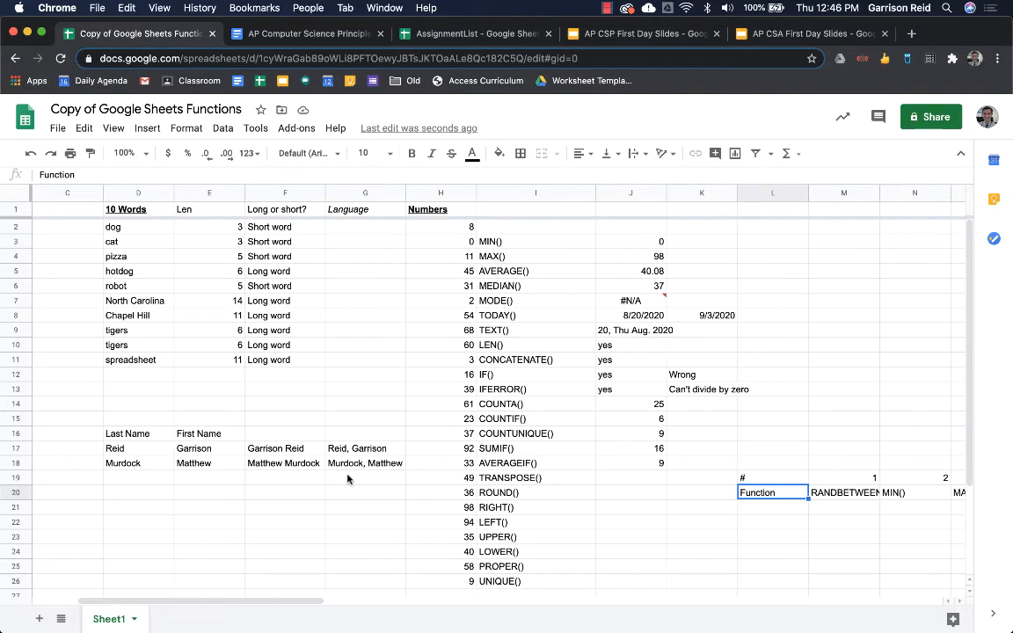
scroll(348, 479, right, 4)
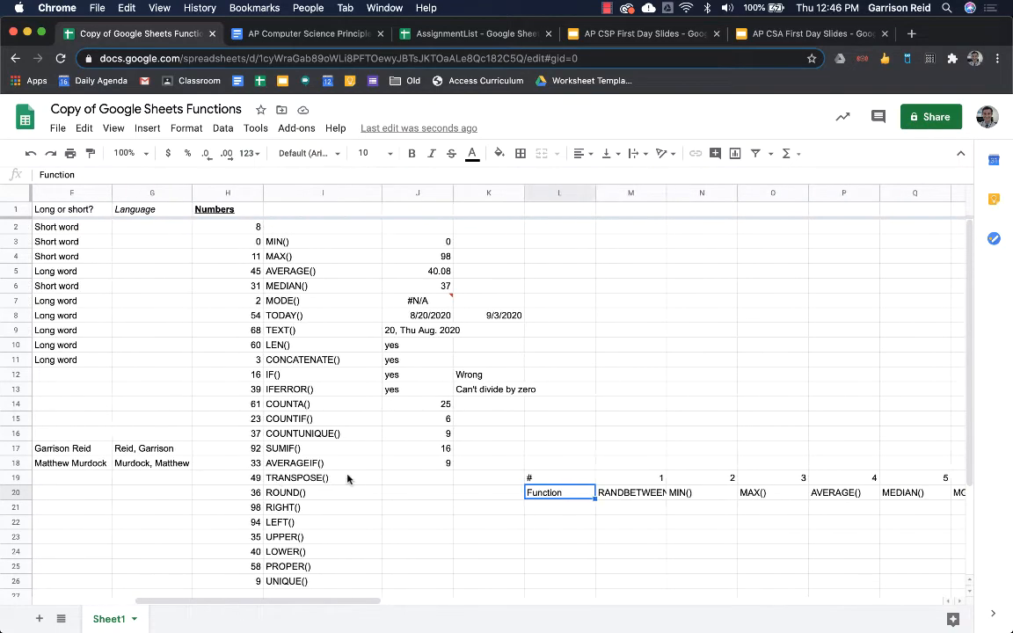
scroll(347, 480, left, 6)
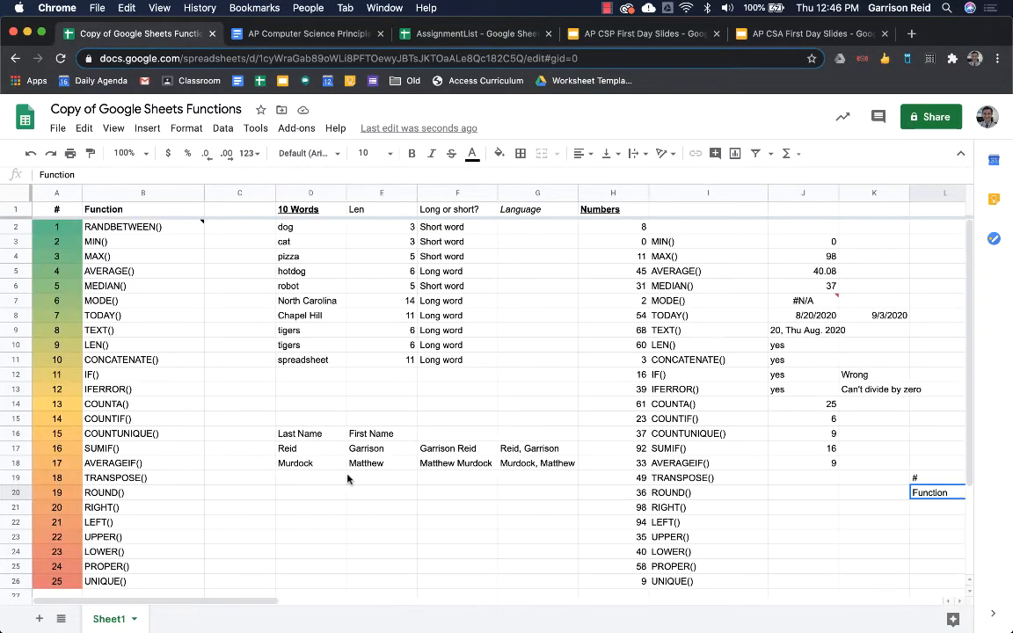
scroll(347, 479, down, 3)
scroll(347, 479, right, 2)
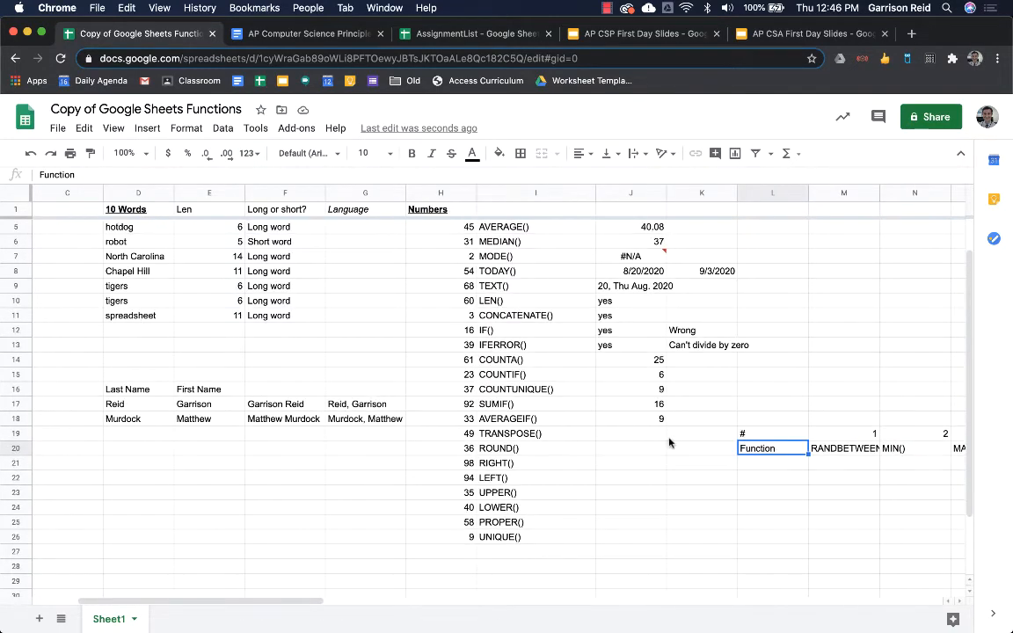
- Mark the TRANSPOSE row done with 'yes' in J19
click(656, 434)
text(yes)
key(Return)
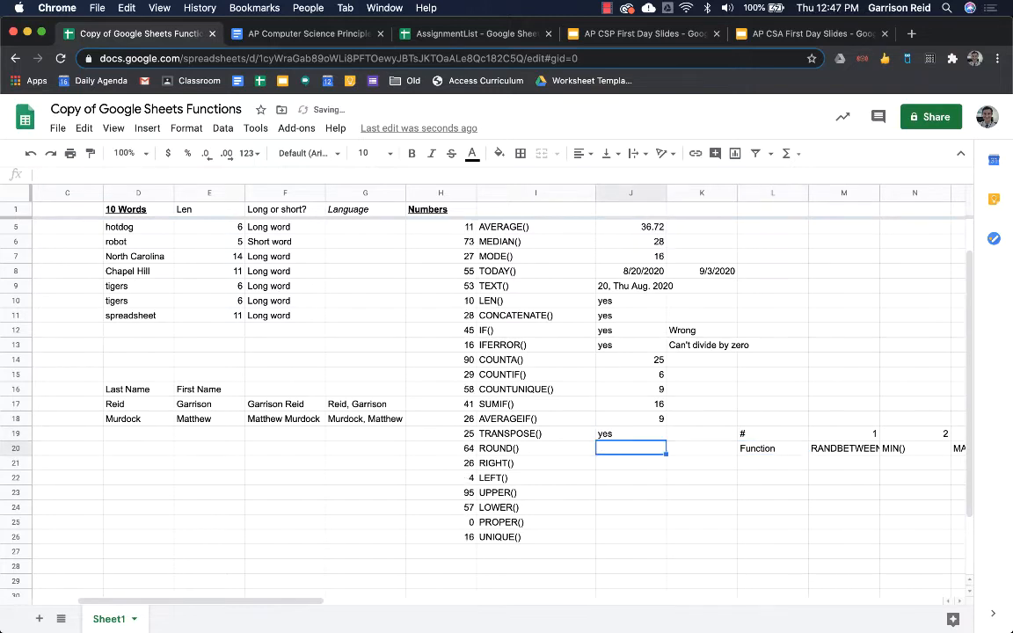
- Start a formula in J20 for the ROUND() example by typing =
scroll(438, 352, up, 1)
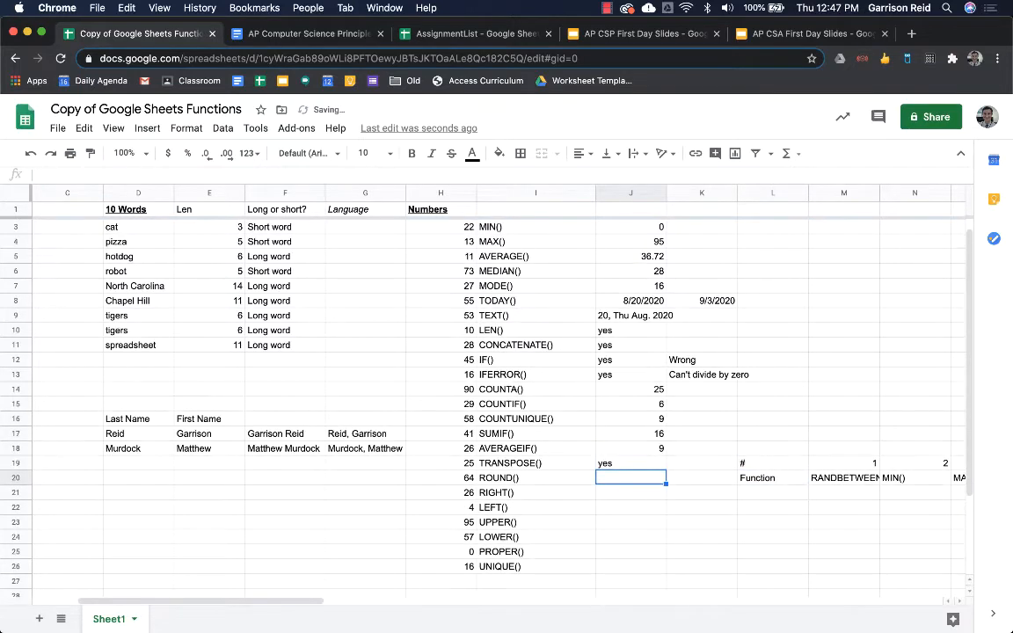
text(=)
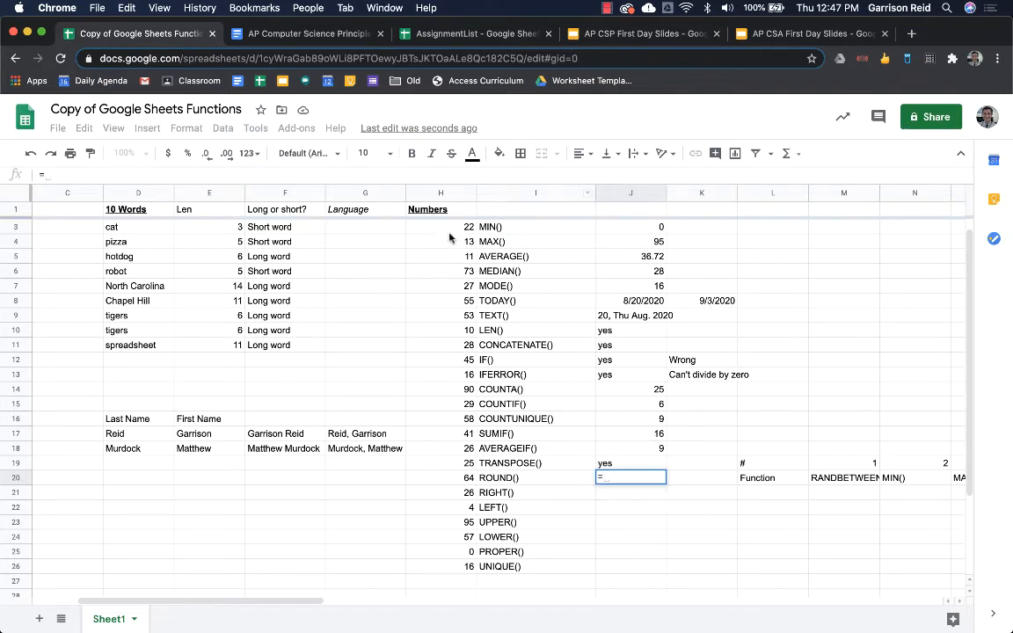
scroll(420, 317, up, 1)
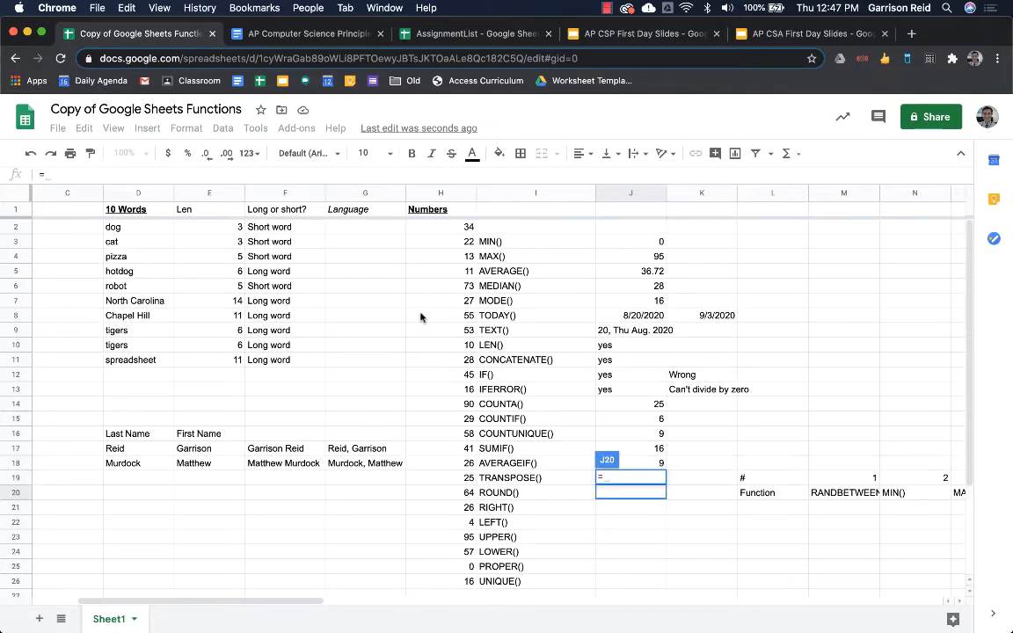
scroll(420, 316, down, 2)
scroll(420, 316, up, 2)
- Enter =round(J5,2) in J20 to round the J5 average to two decimals
text(round()
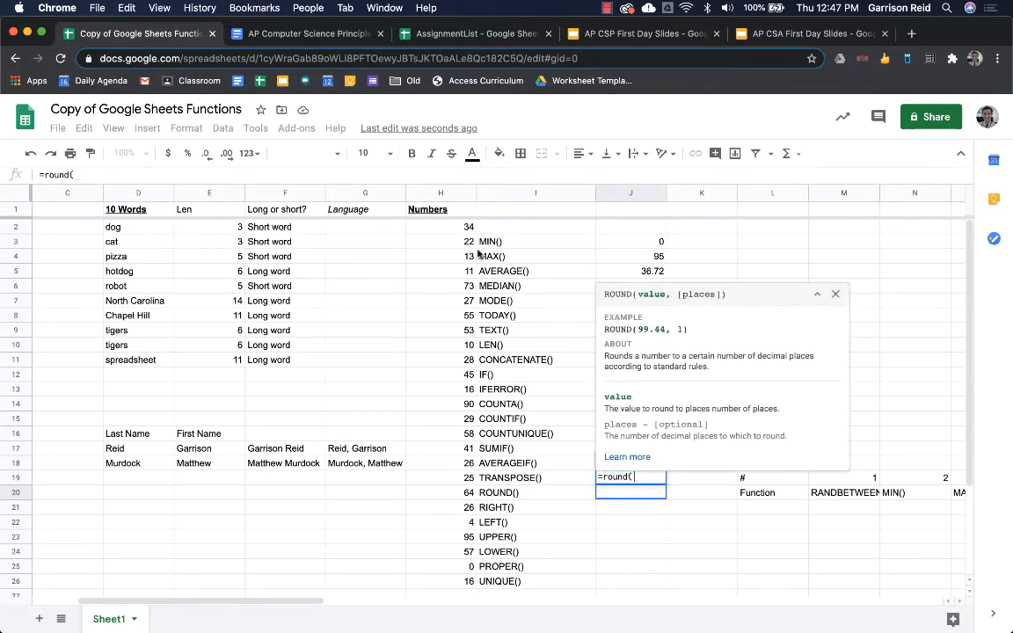
click(622, 262)
click(622, 270)
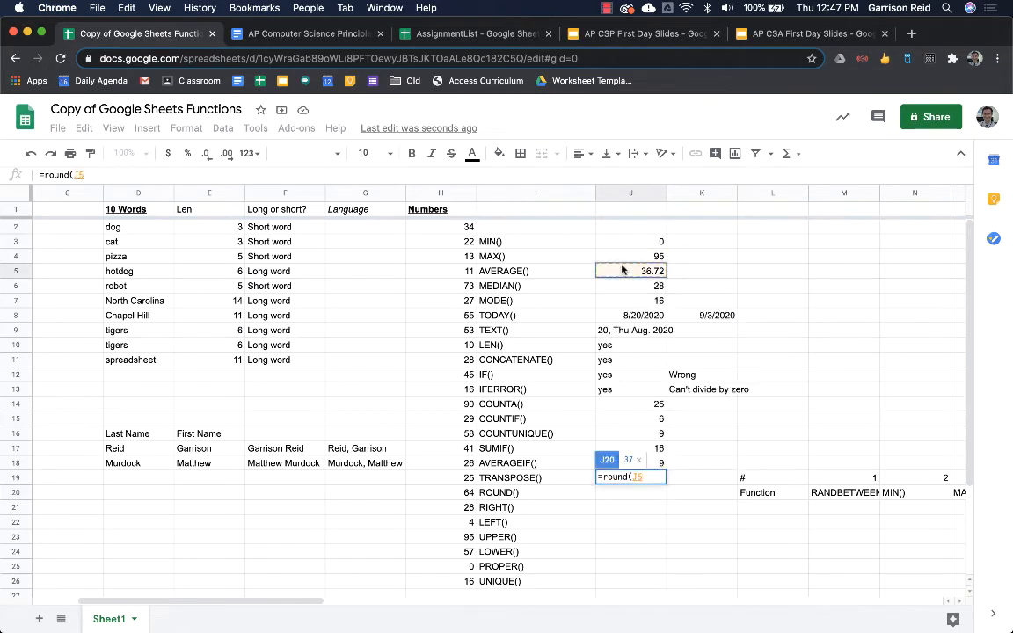
text(,)
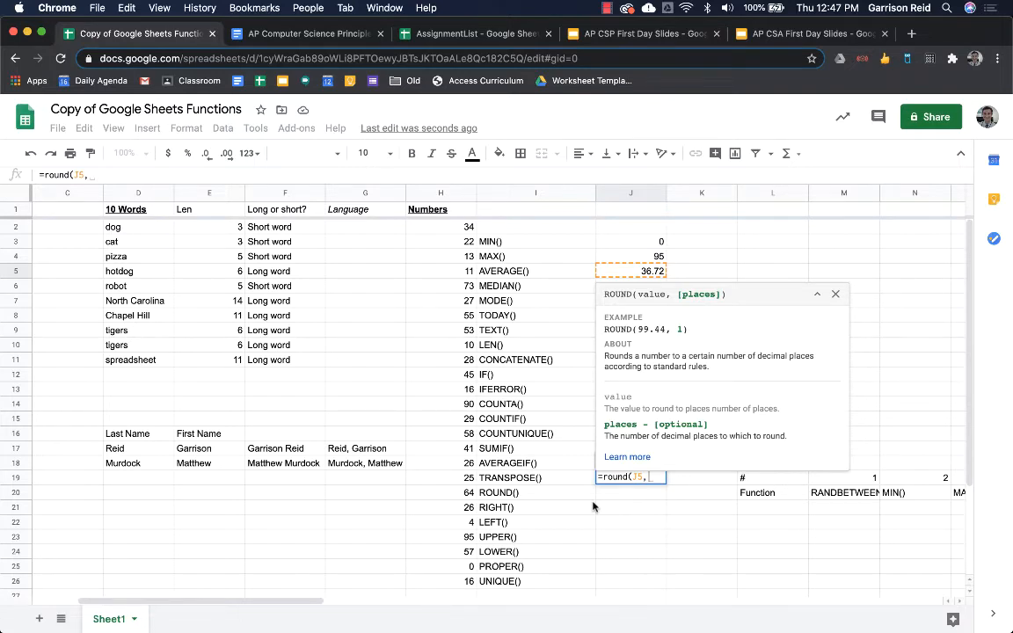
text(2)
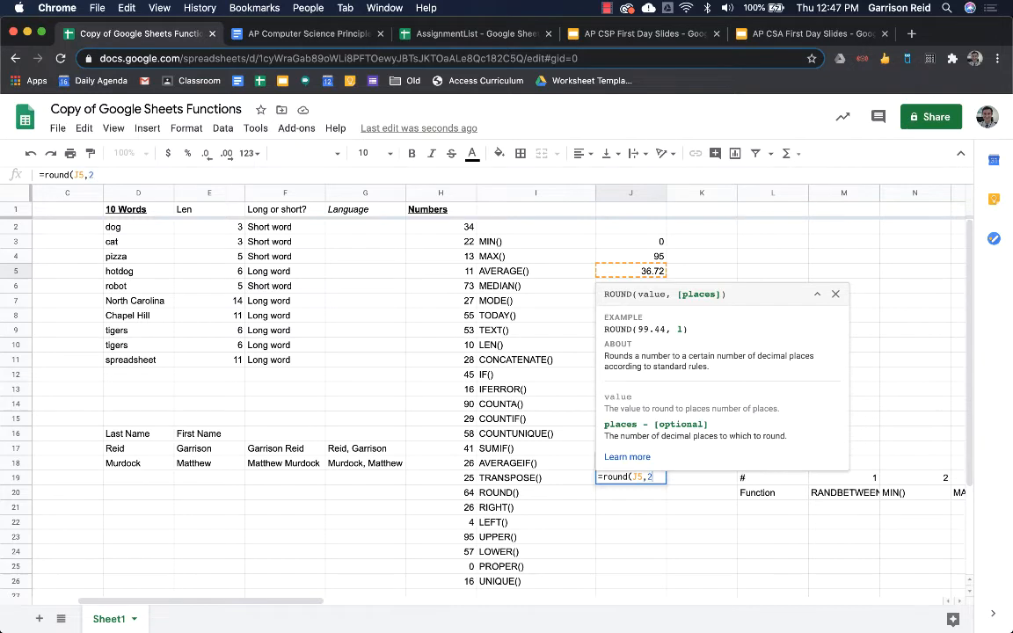
key(Return)
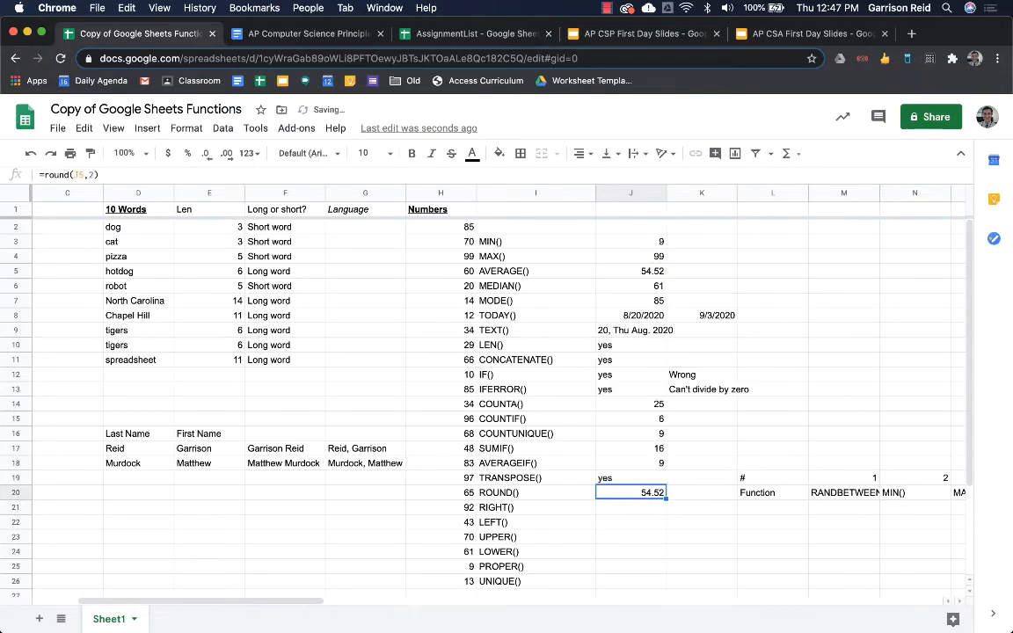
- Change the J20 rounding to one decimal place, then to zero decimal places
key(Return)
key(BackSpace)
text(1)
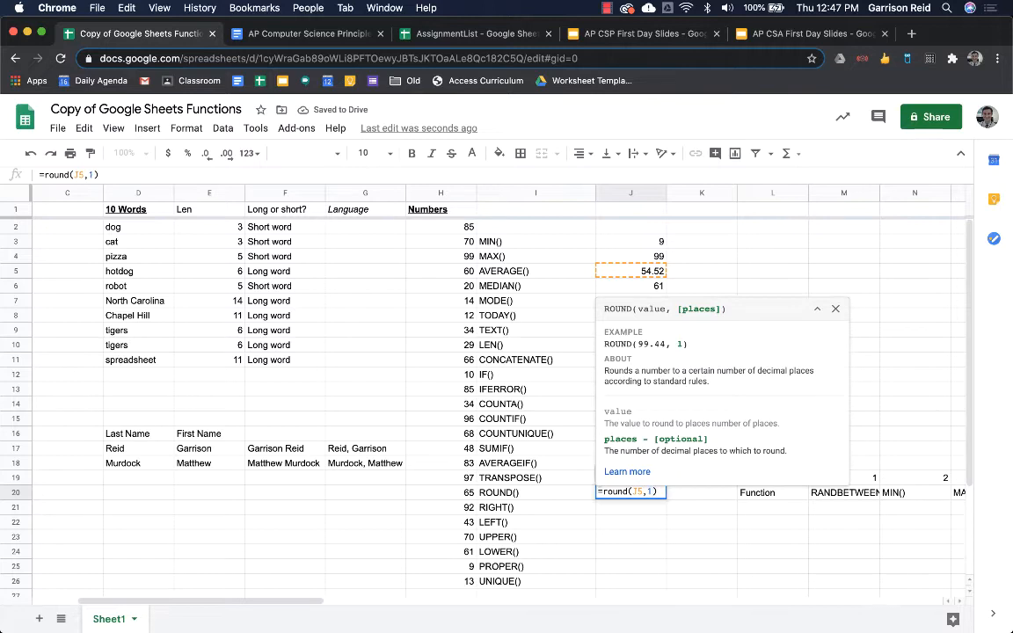
key(Return)
key(Up)
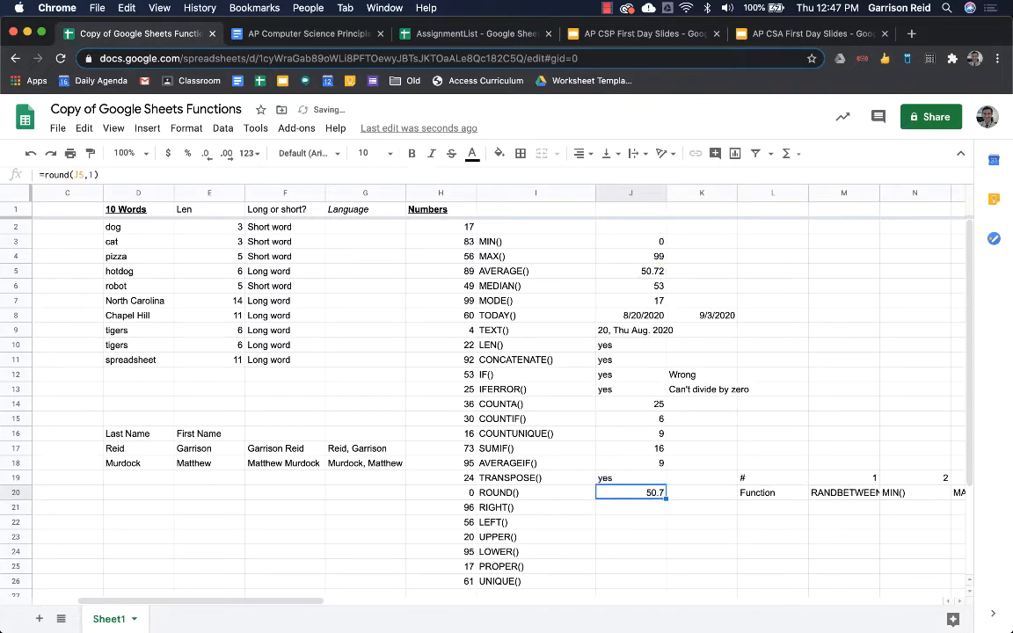
key(Return)
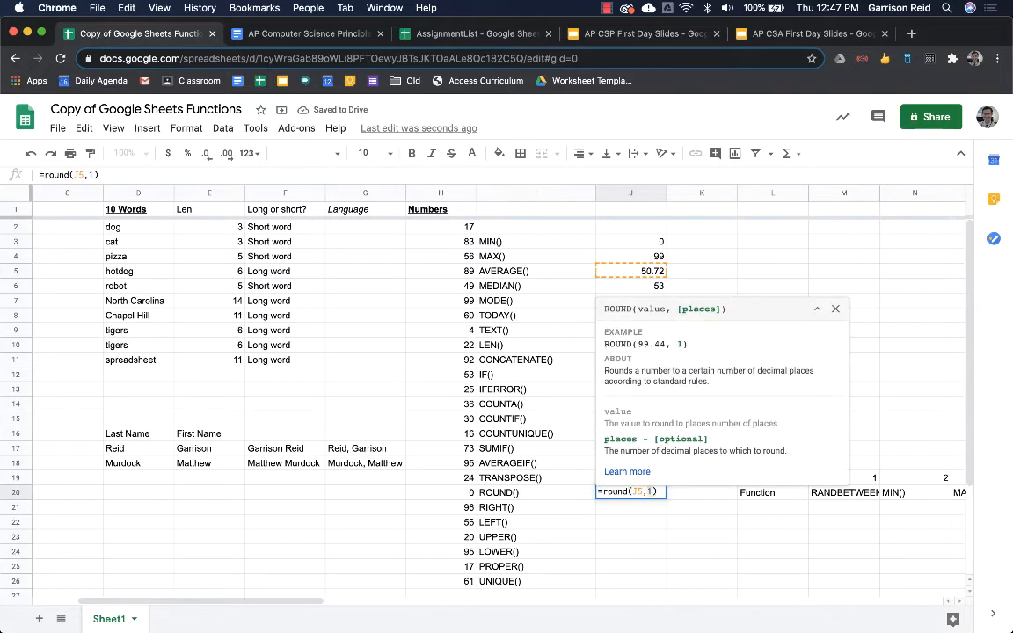
text(0)
key(Return)
key(Up)
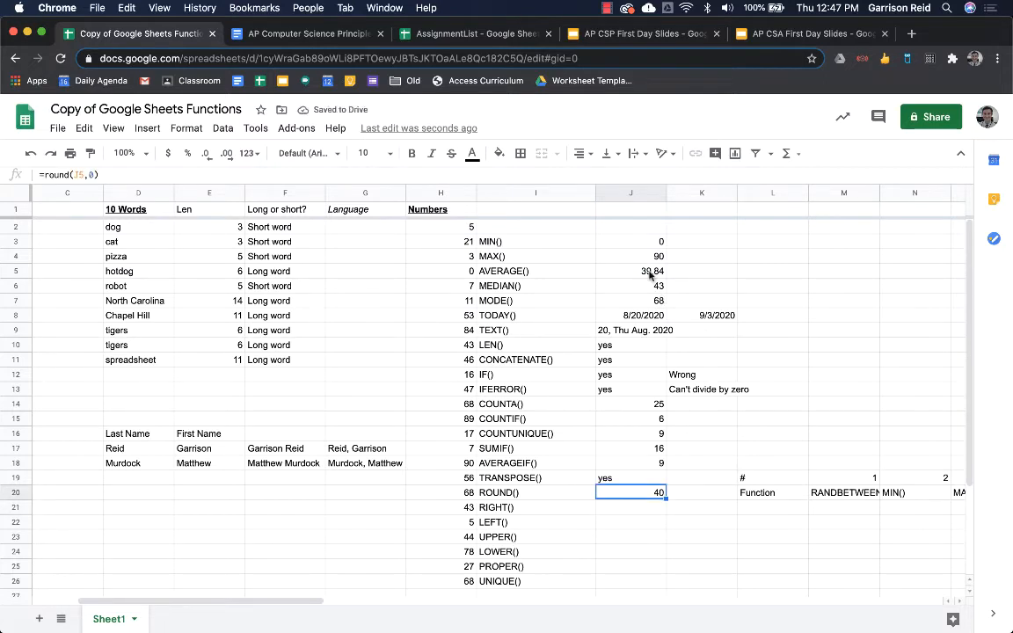
- Try ROUNDDOWN in J20, then undo back to =round(J5,0) and move to J21
key(Return)
key(Up)
key(Right)
key(Right)
key(Right)
key(Right)
key(Right)
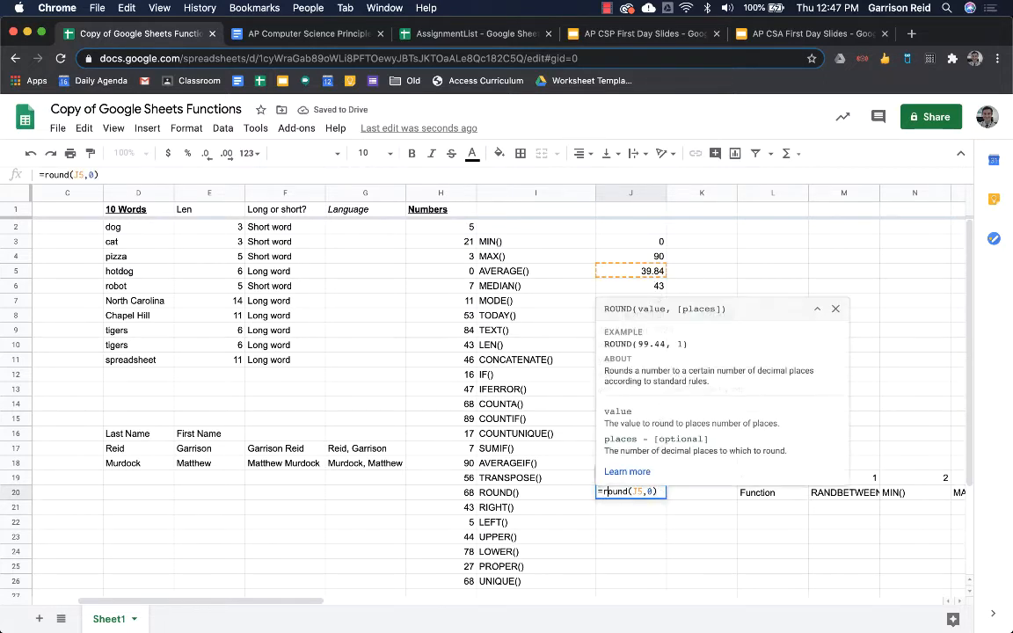
key(Right)
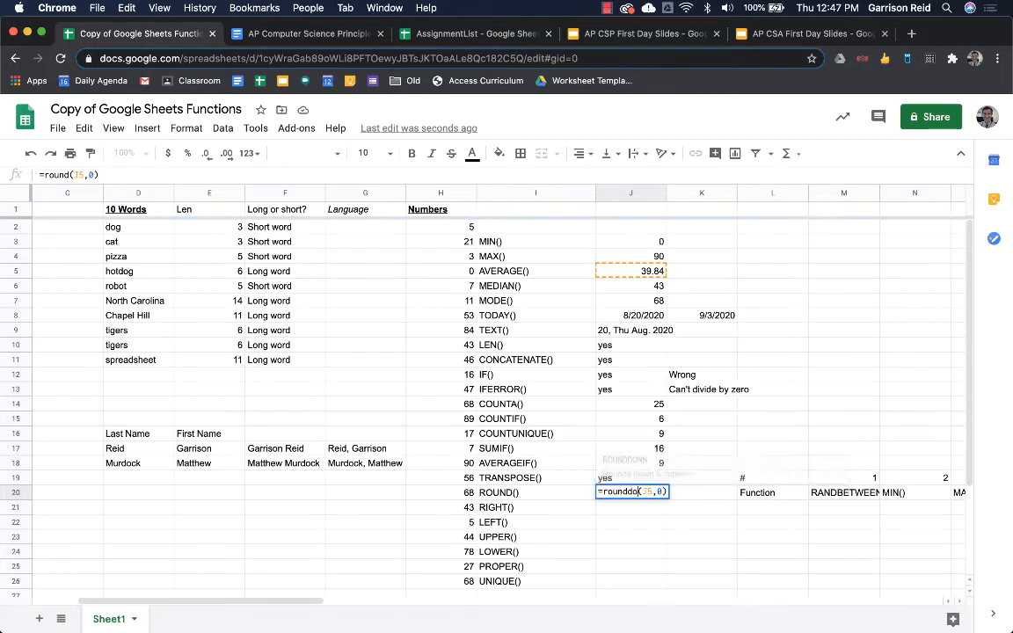
text(down)
key(Tab)
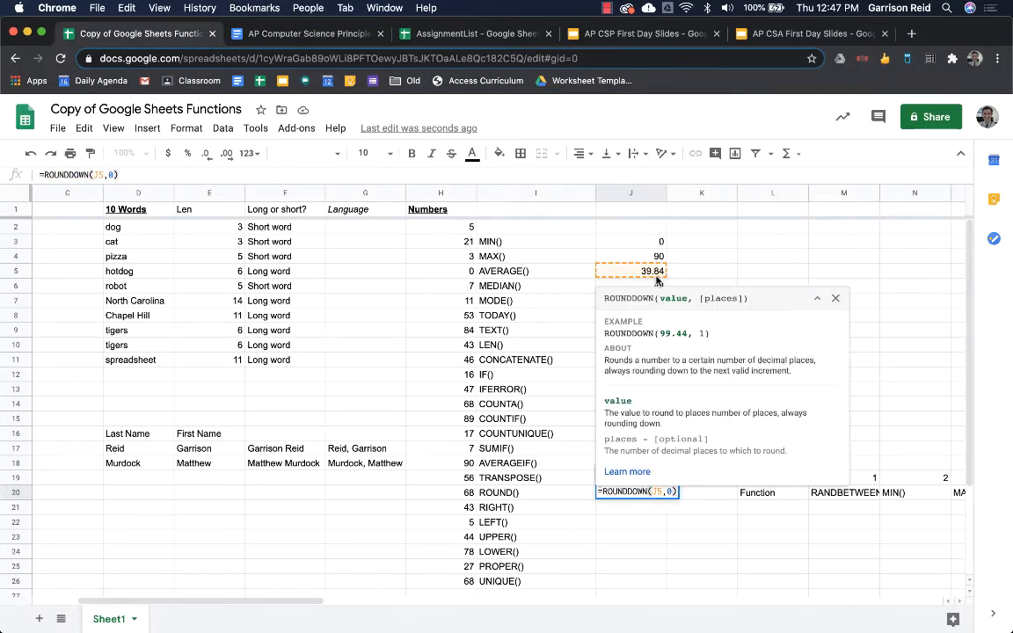
key(Return)
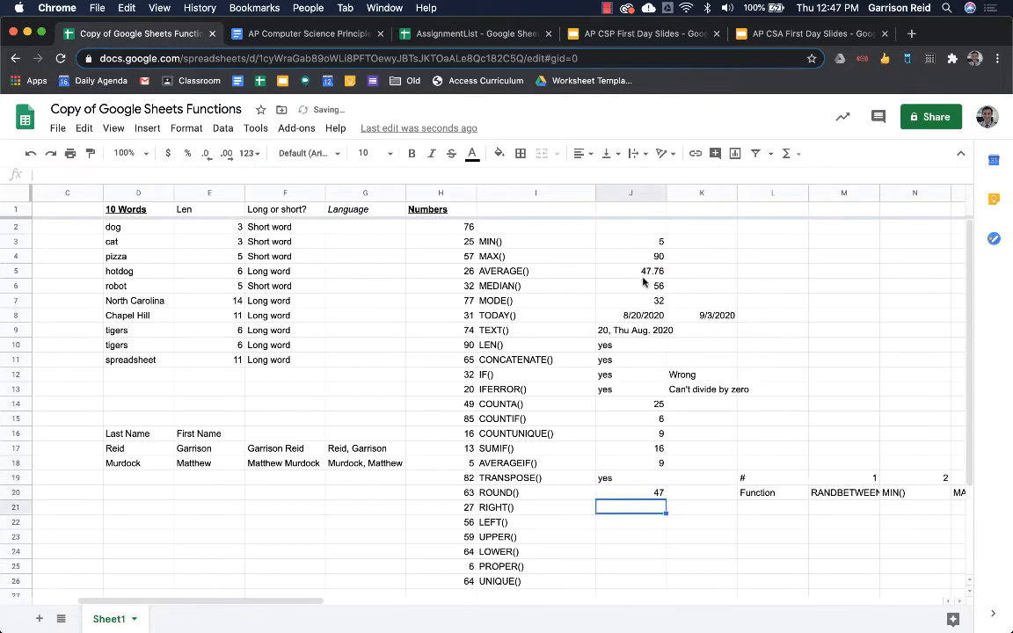
key(super+z)
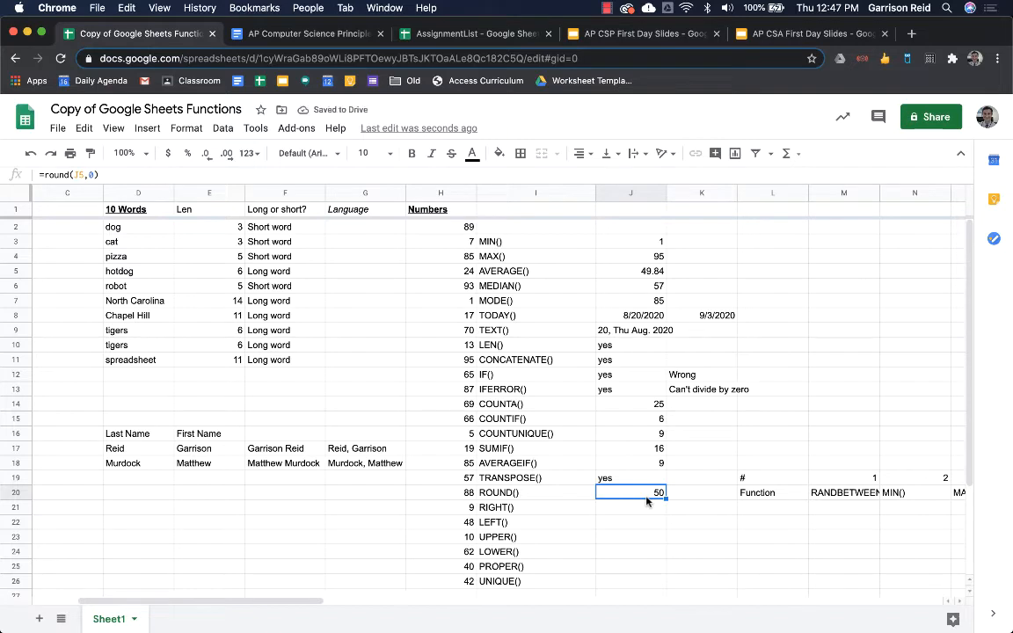
key(Down)
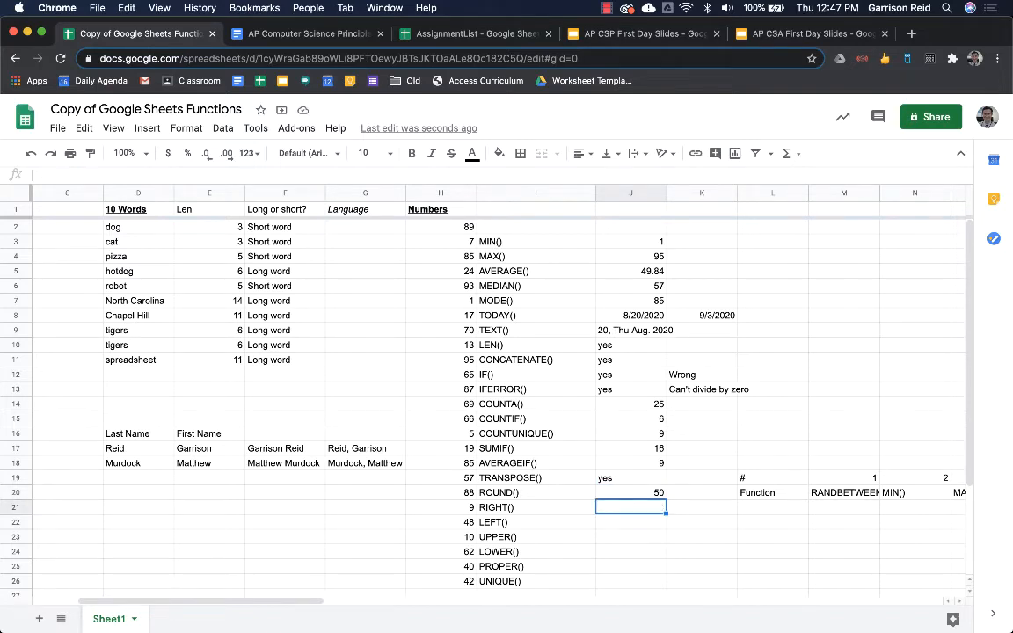
scroll(483, 395, down, 1)
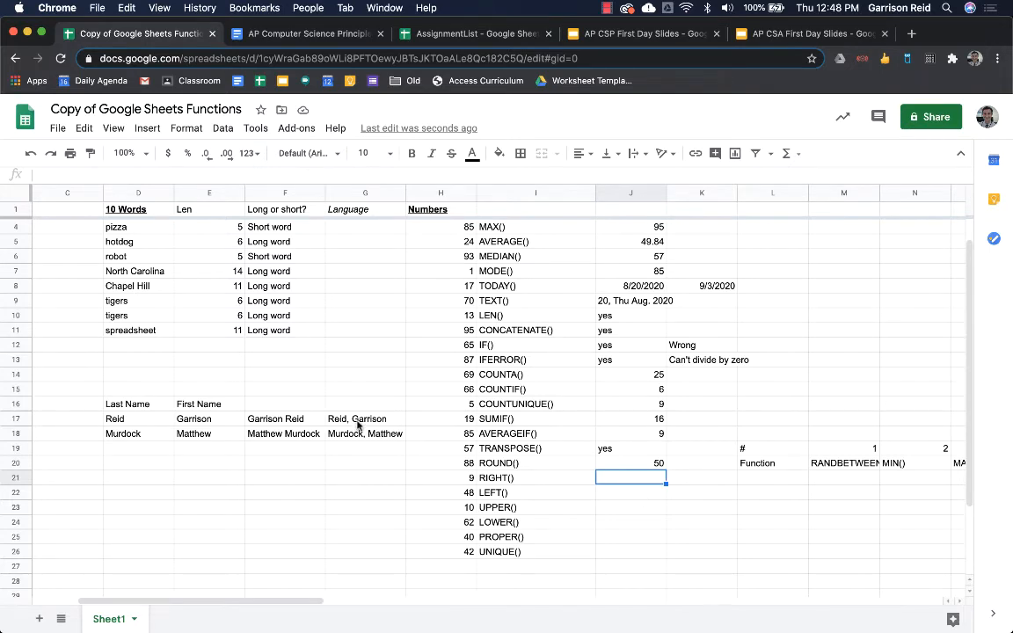
click(207, 421)
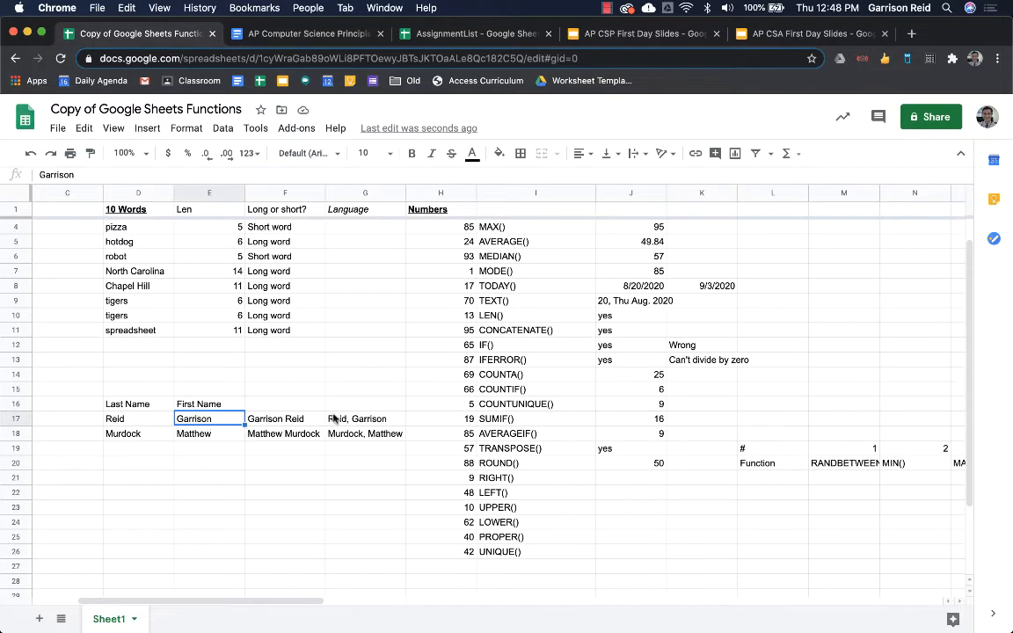
click(363, 423)
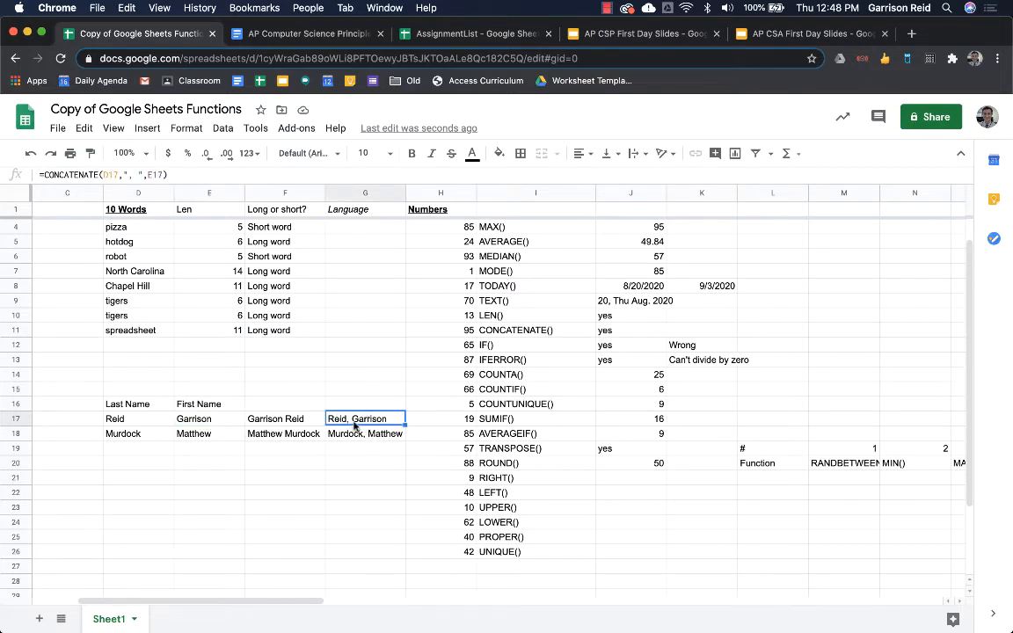
click(615, 481)
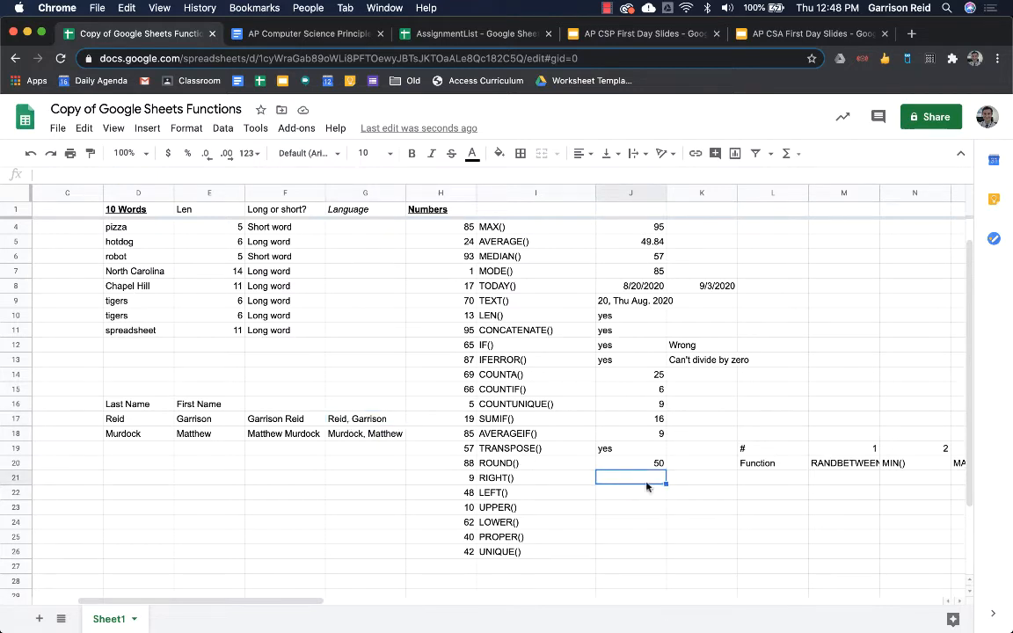
- Enter =right(G17,8) in J21 to take the first name from the combined name
text(=right()
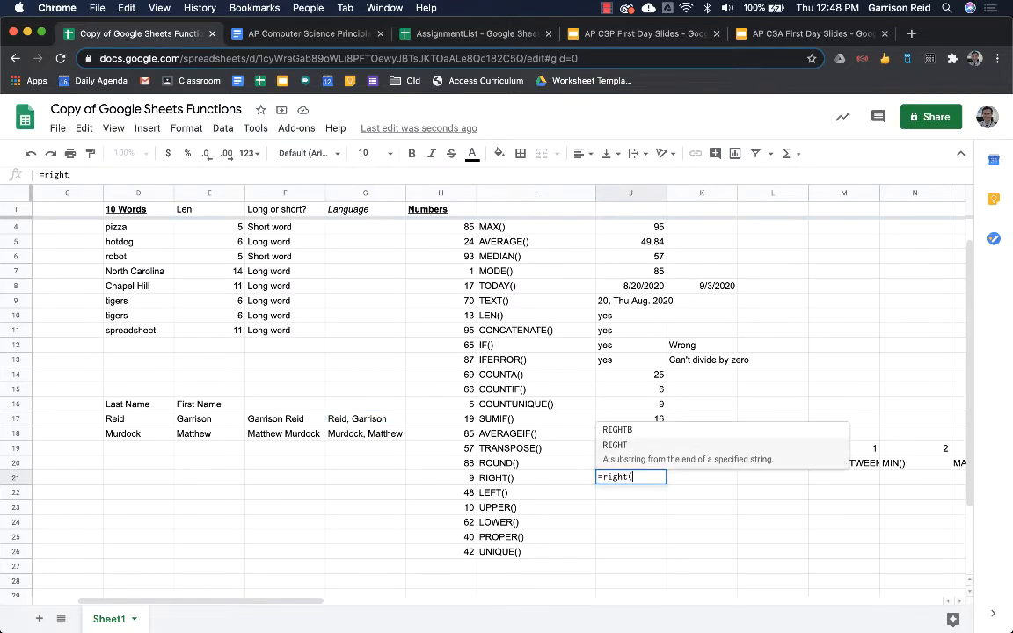
click(394, 422)
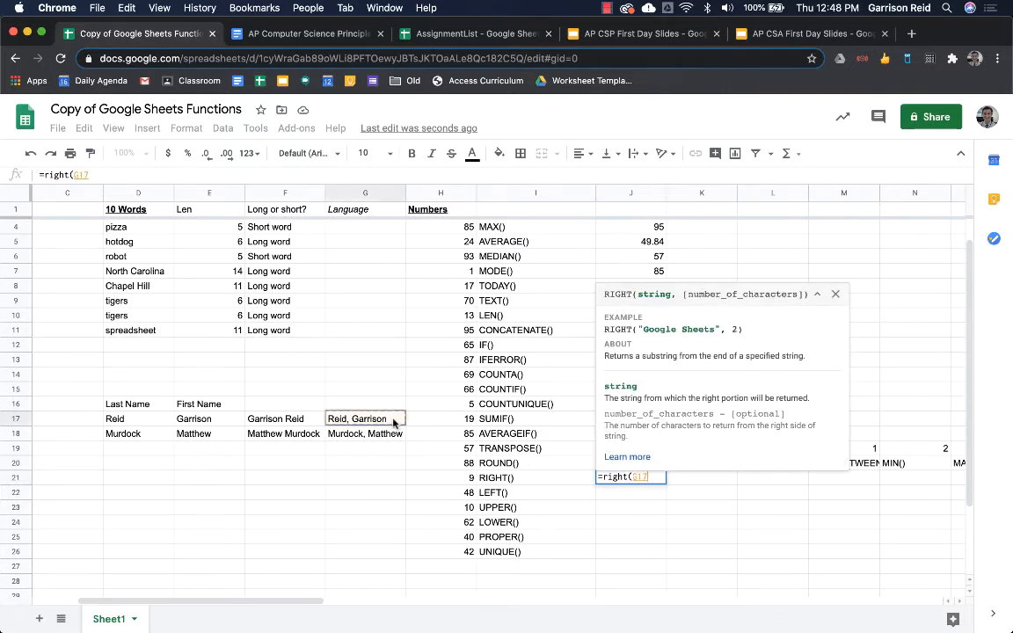
text(,)
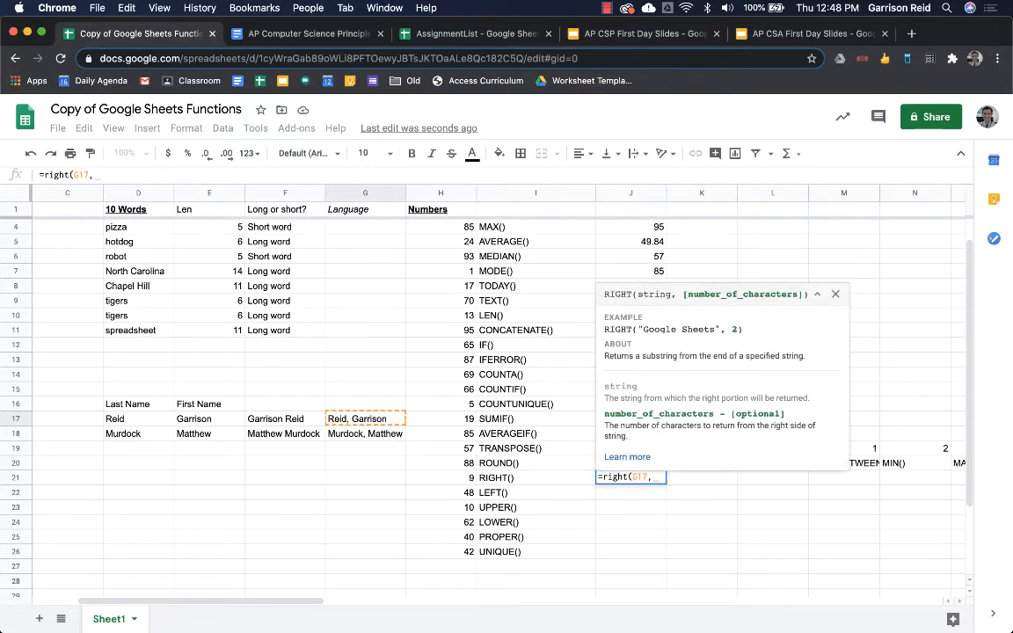
text(8)
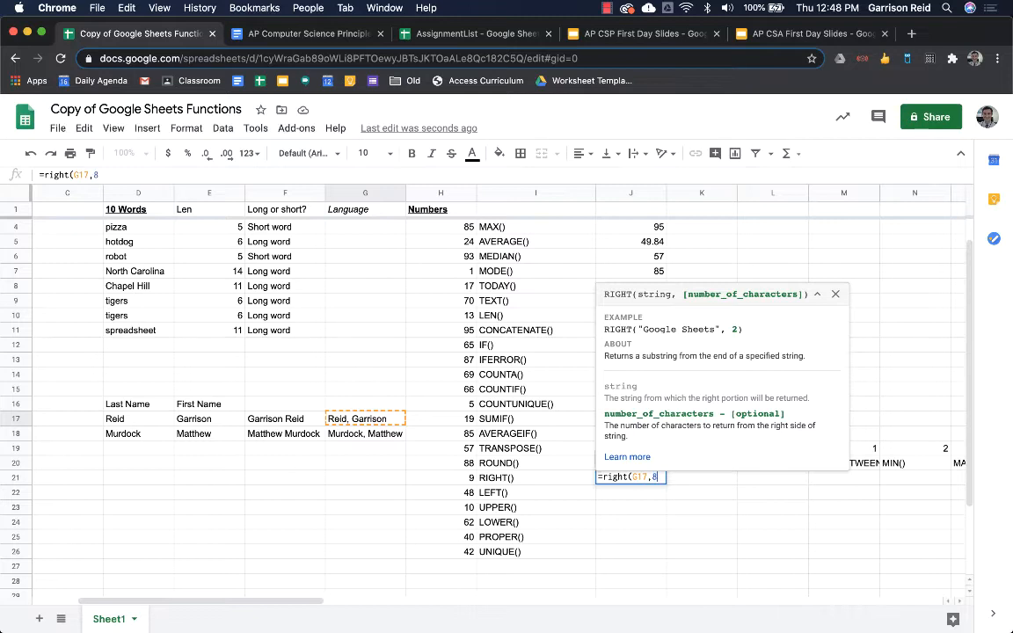
key(Return)
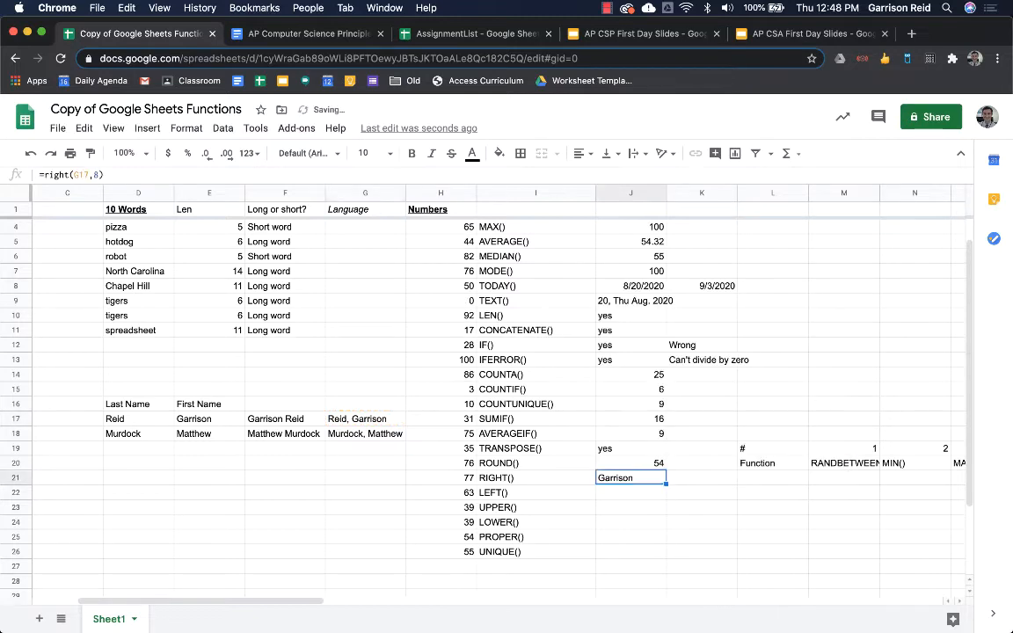
key(Return)
key(Return)
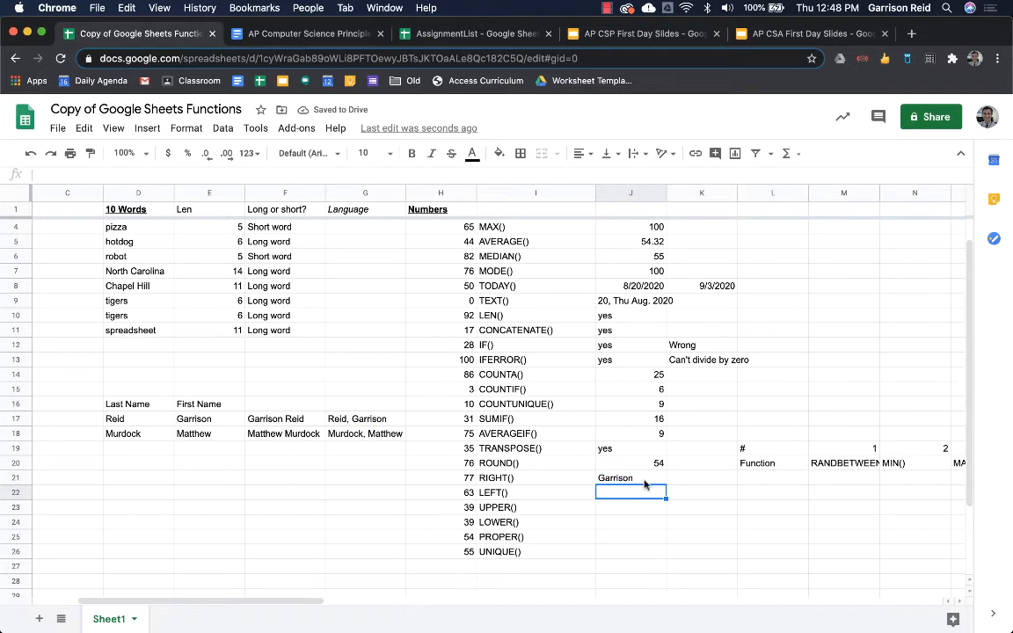
- Fill the RIGHT formula down to J22, undo it, and reopen J21 for editing
click(645, 479)
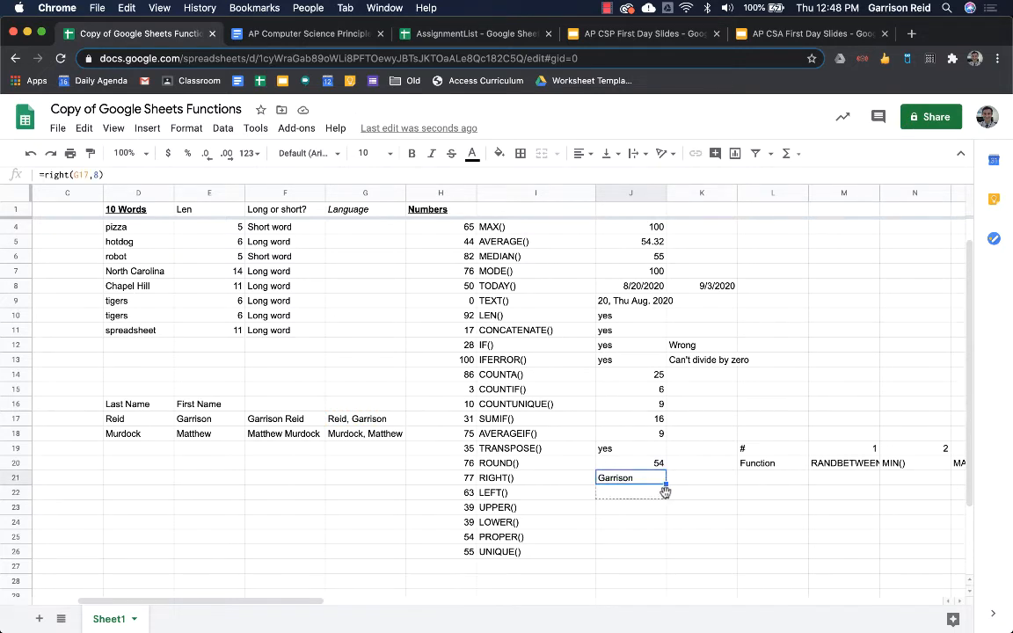
drag(665, 485, 666, 497)
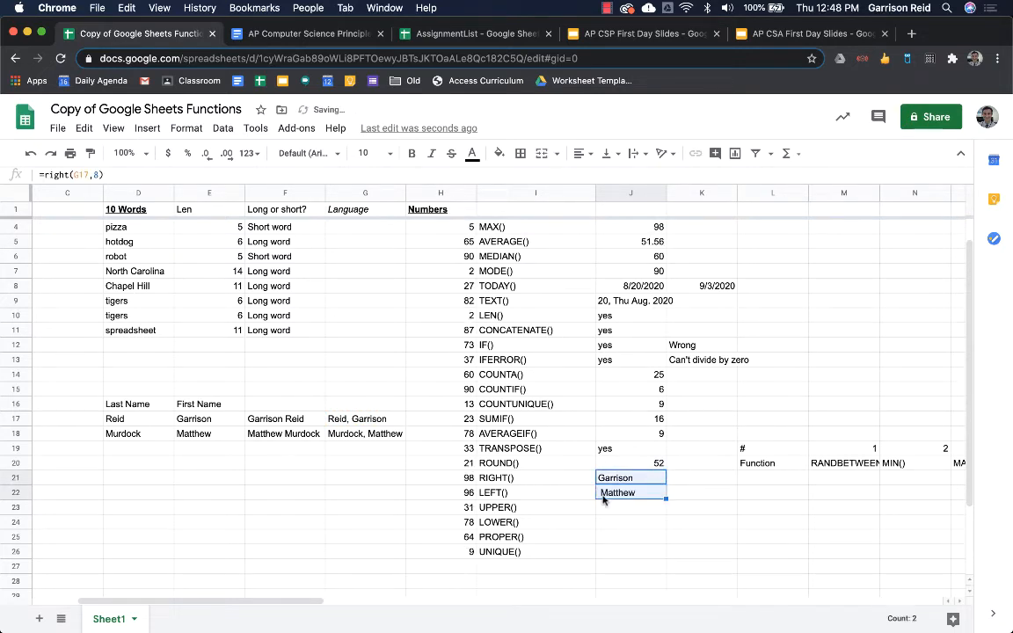
key(super+z)
key(Return)
key(Left)
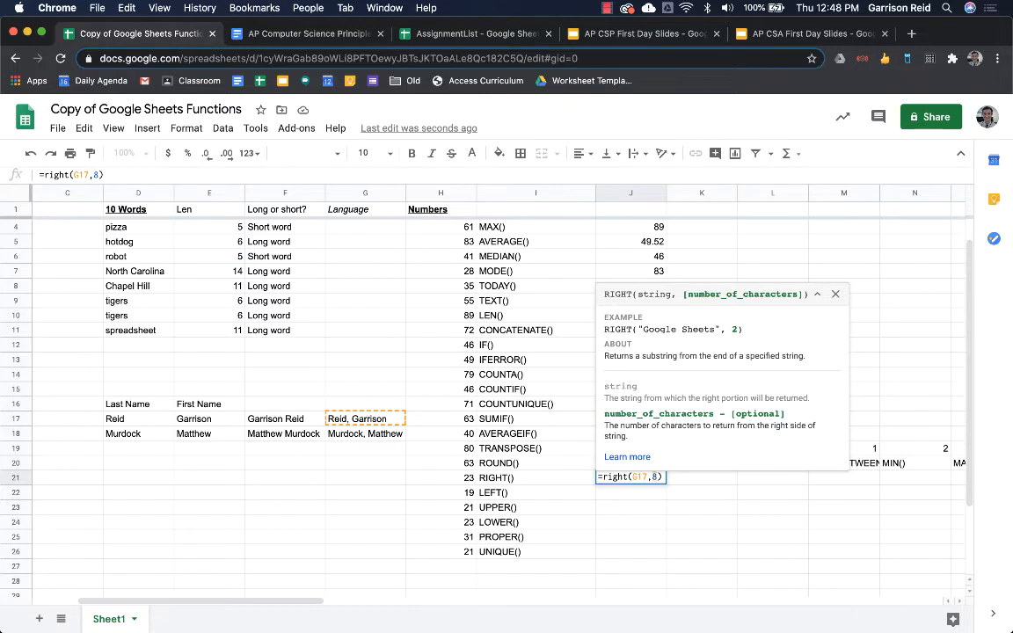
- Complete J21 as =right(G17,len(G17)-find(" ",G17)) to extract the first name
text(len()
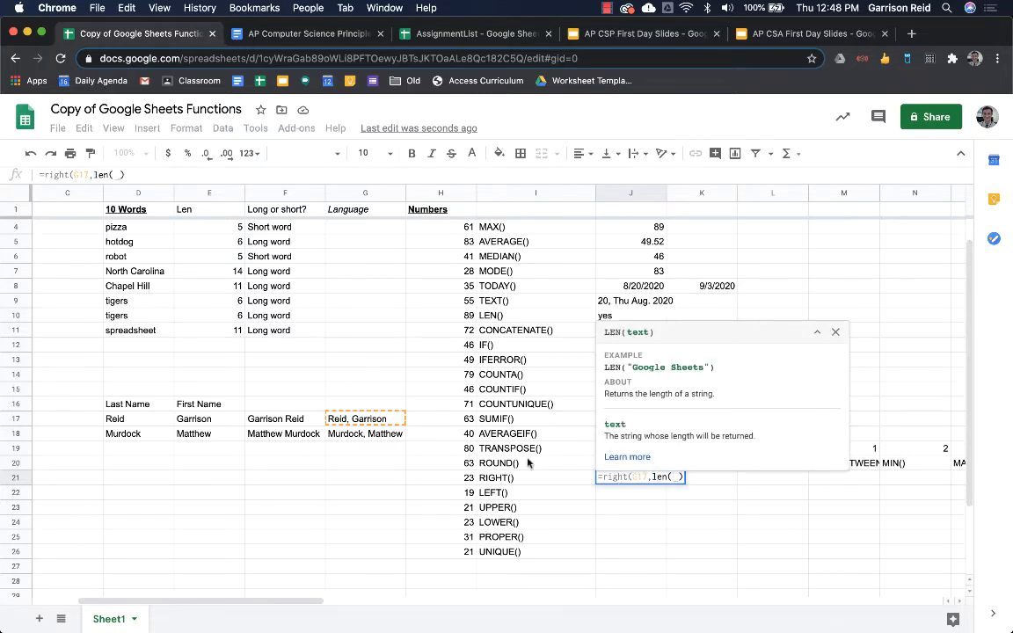
click(393, 416)
text()=)
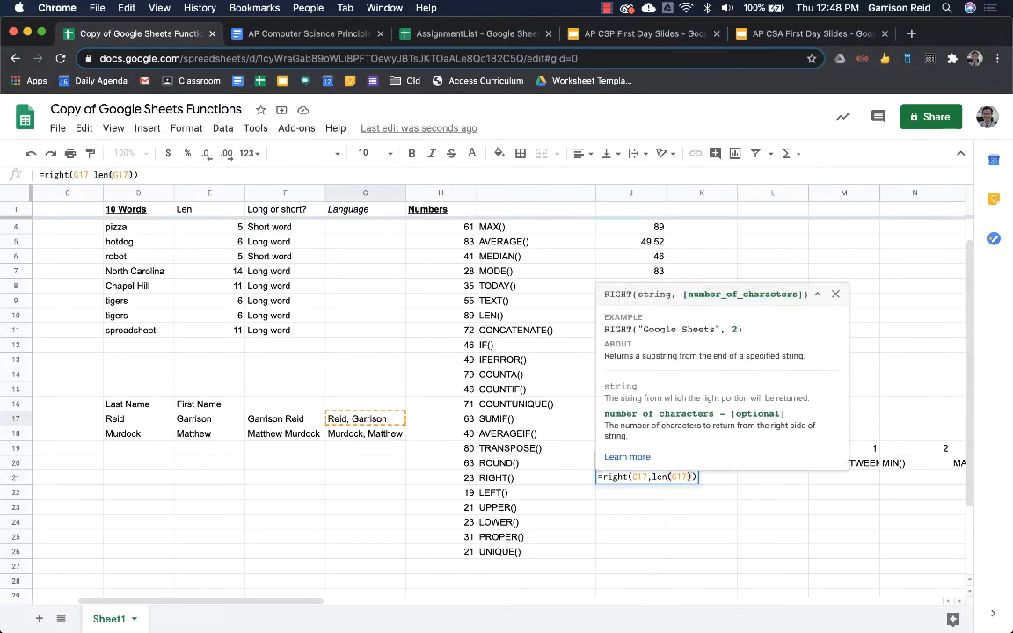
key(BackSpace)
text(-)
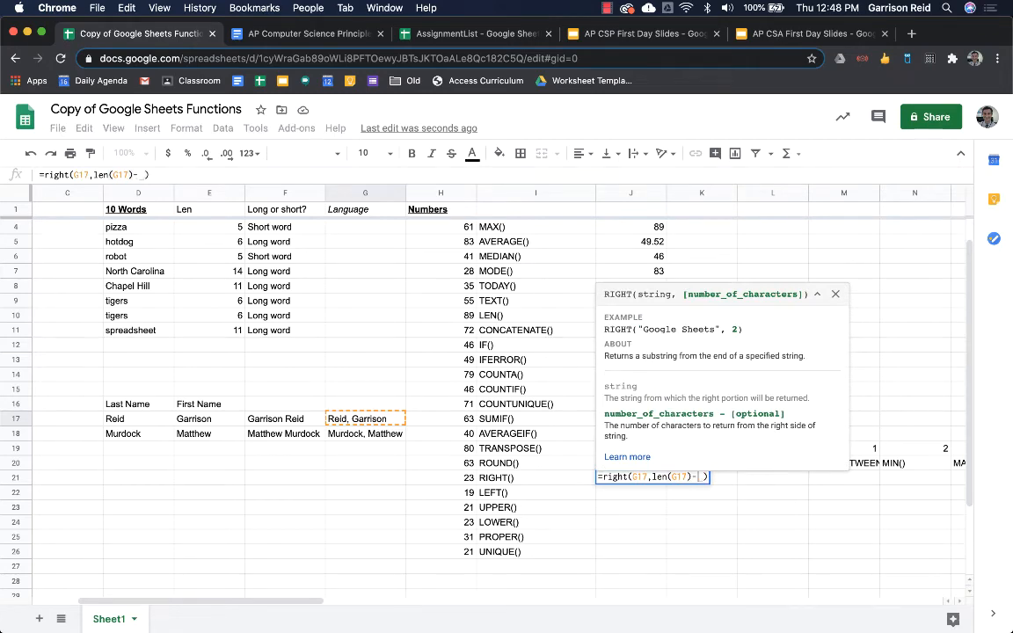
text(find()
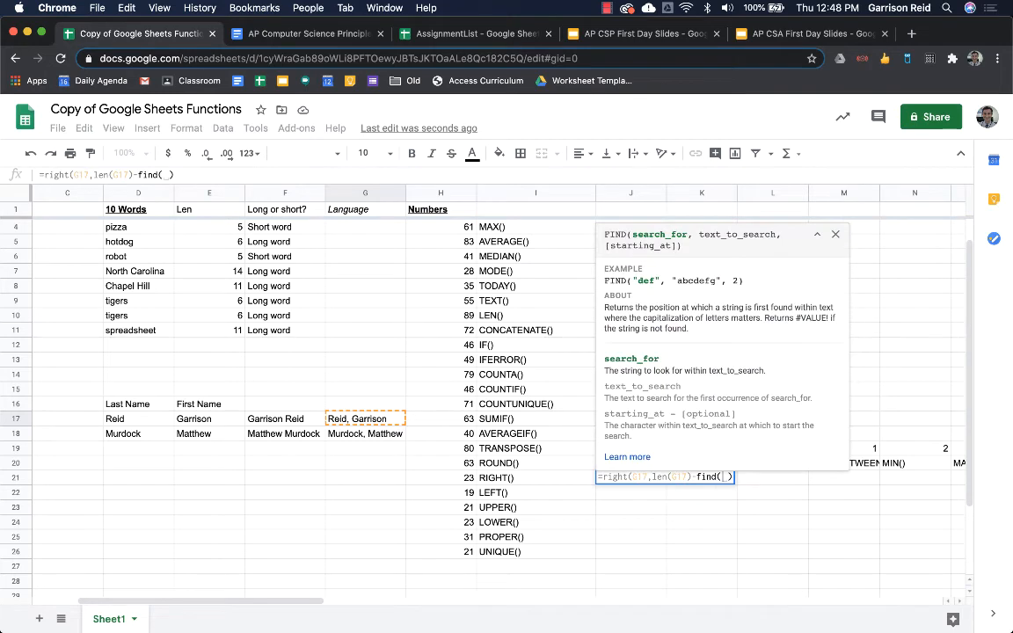
text(" ",)
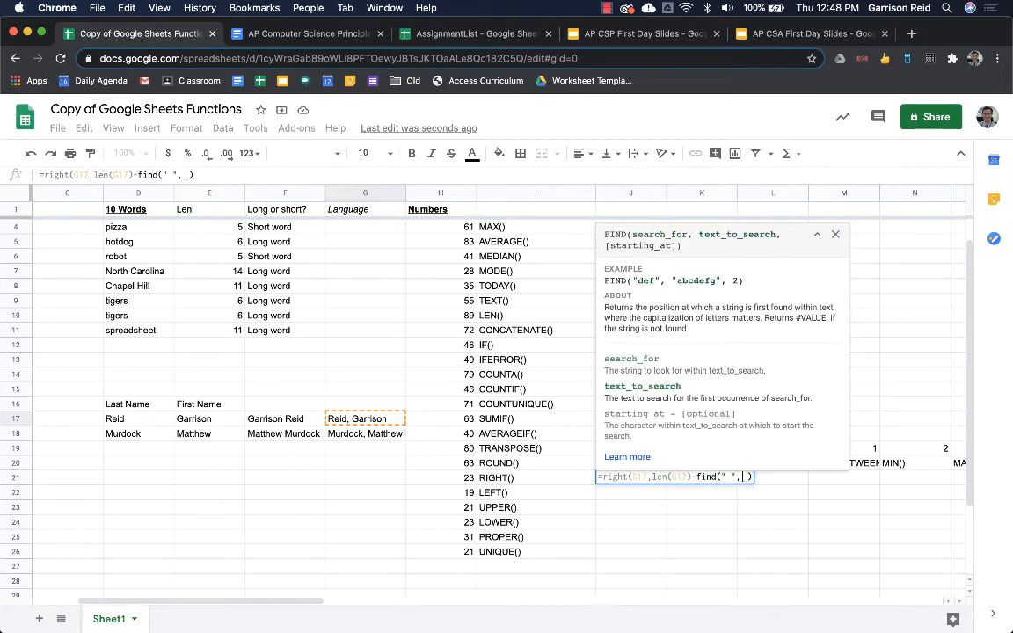
click(332, 420)
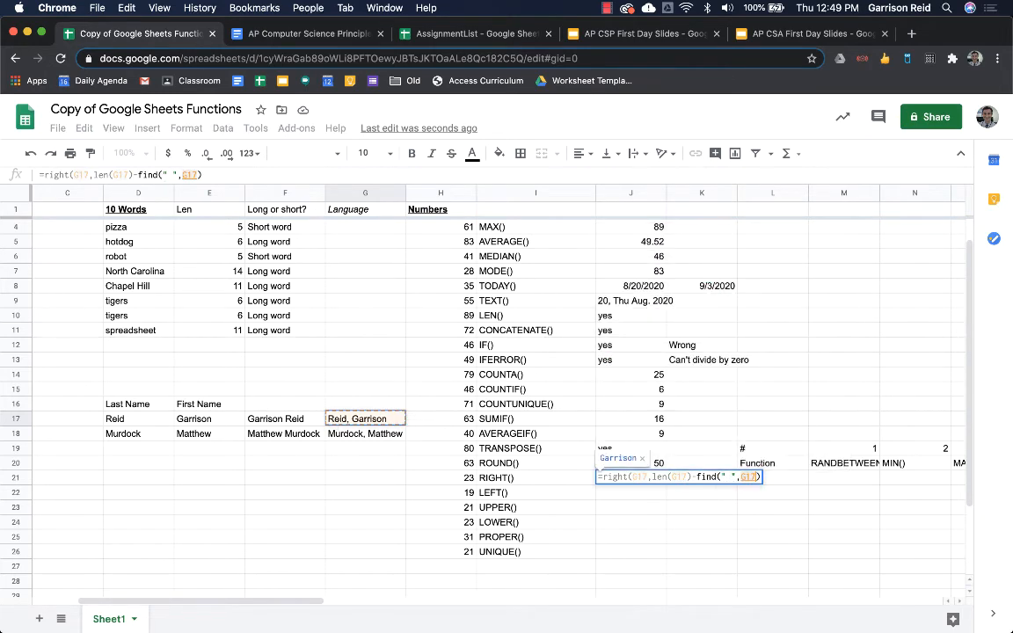
text())
key(Return)
key(Up)
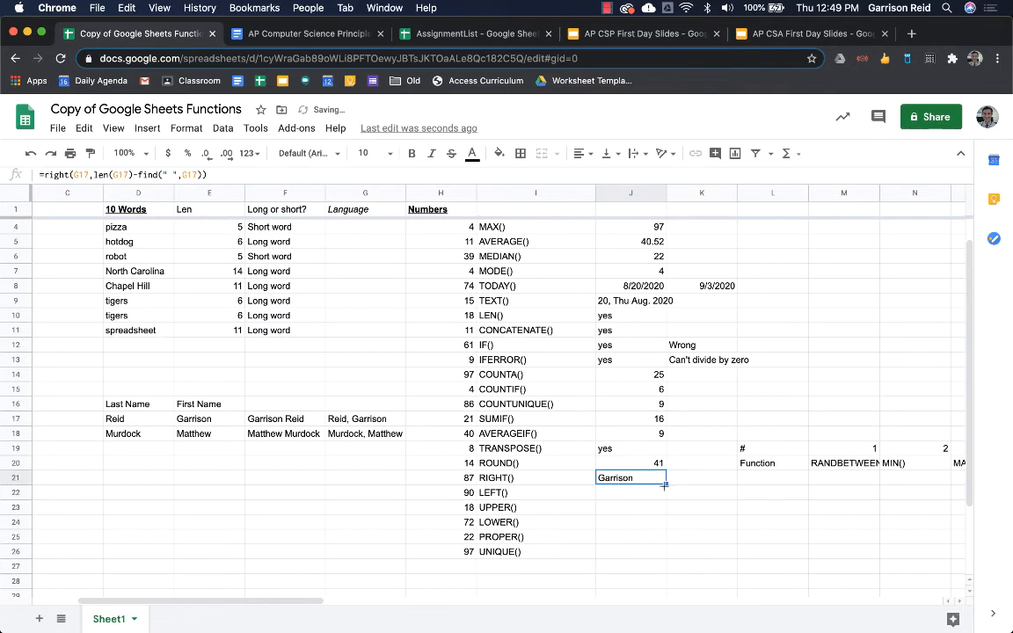
- Fill the first-name formula down to J22, then delete G17's combined name
drag(664, 486, 664, 498)
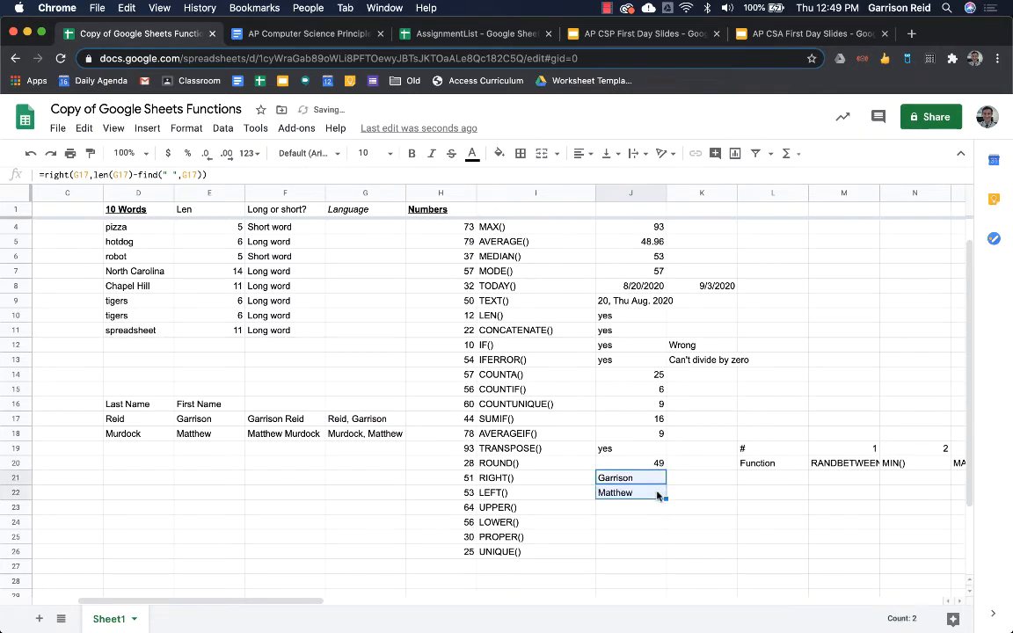
click(345, 420)
key(Delete)
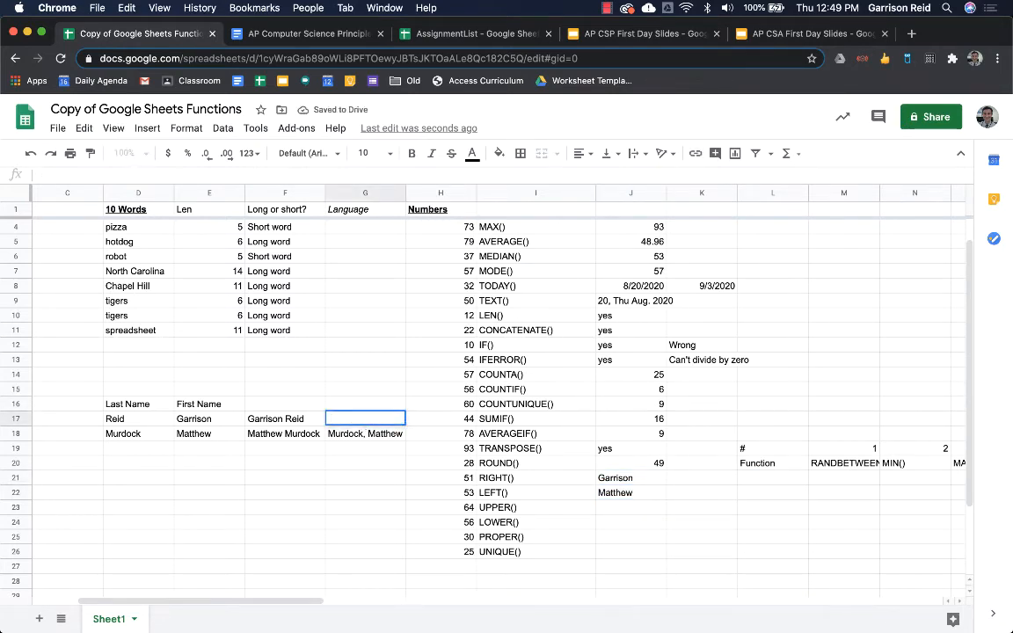
- Undo the deletion so G17's CONCATENATE formula comes back unchanged
key(super+z)
key(Return)
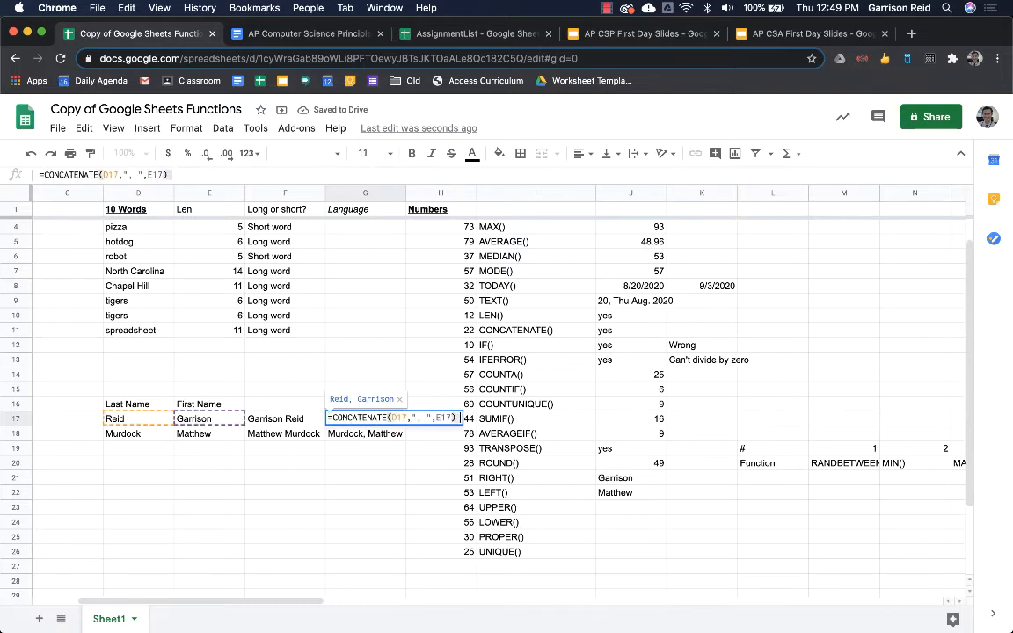
key(Return)
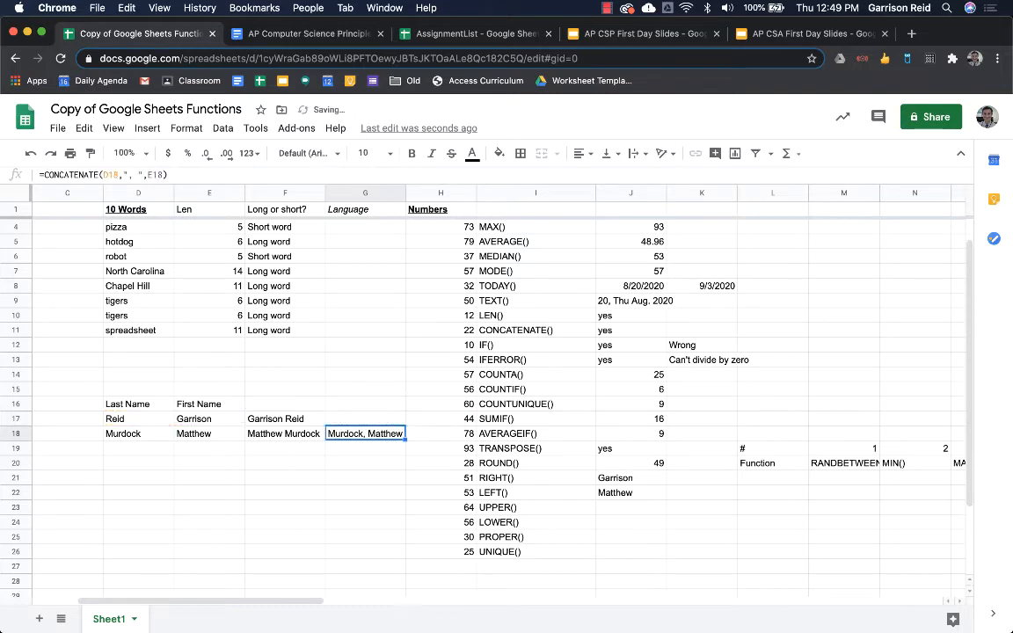
key(Up)
key(Left)
key(Left)
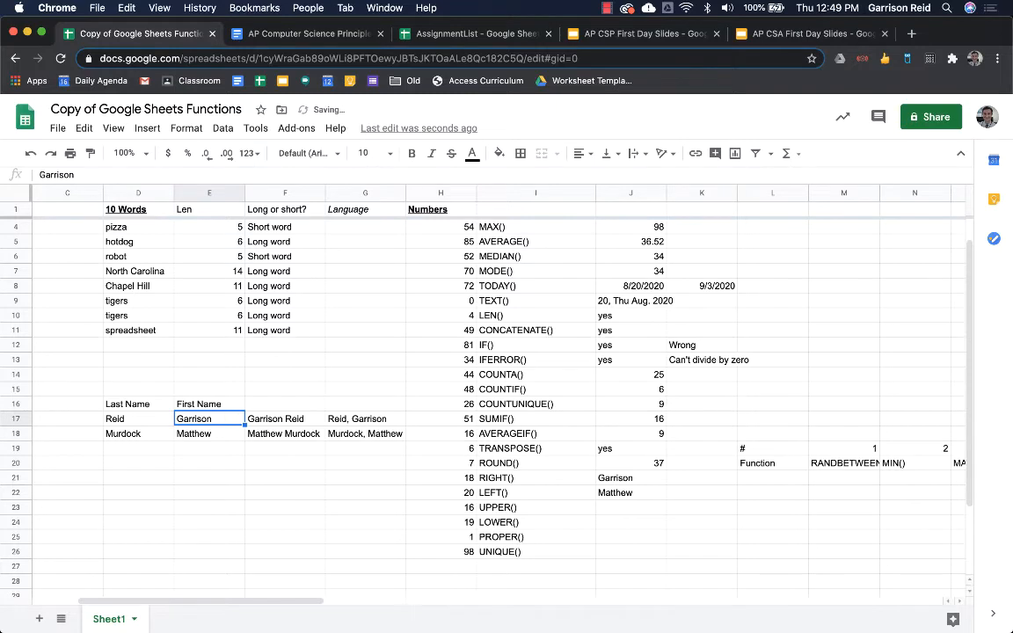
key(Right)
key(Right)
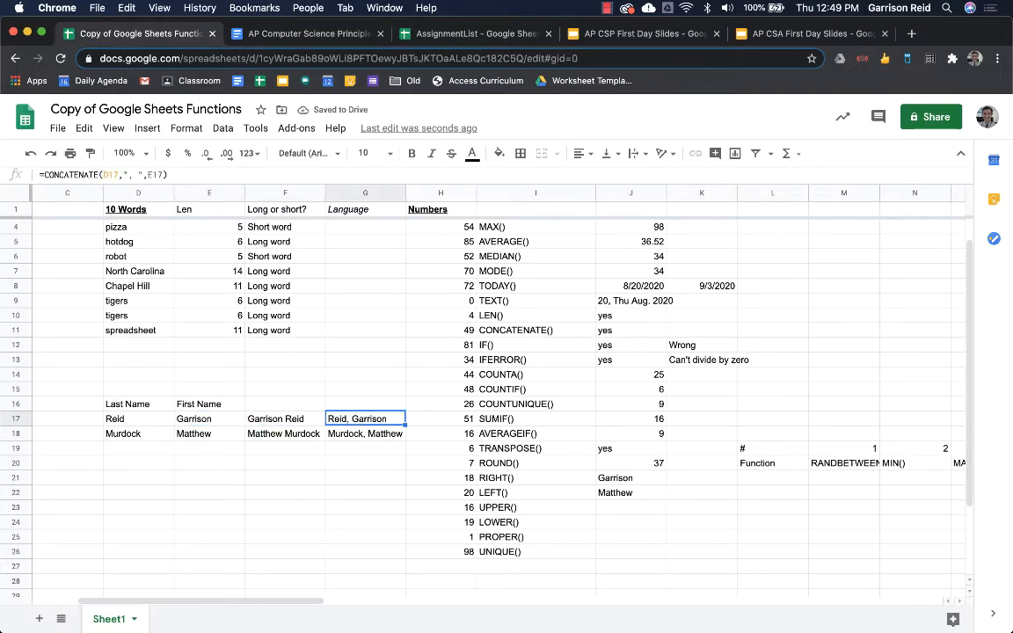
- Paste G17 as a plain value, extend it with 'Tyler', and check J21's result
key(ctrl+c)
key(ctrl+shift+v)
key(Return)
text(Y)
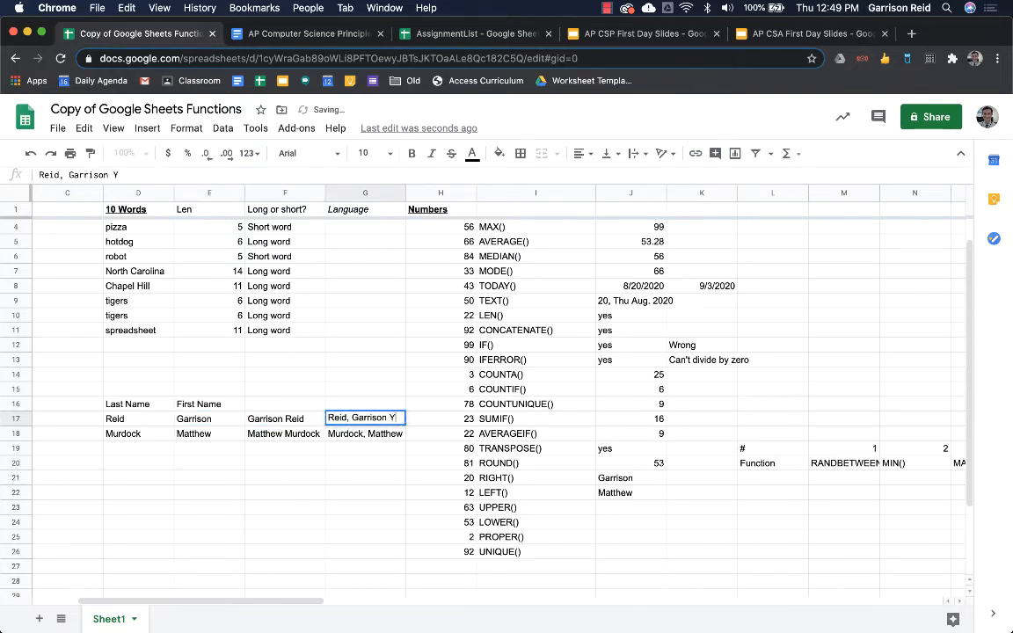
key(Escape)
text(Tyler)
key(Return)
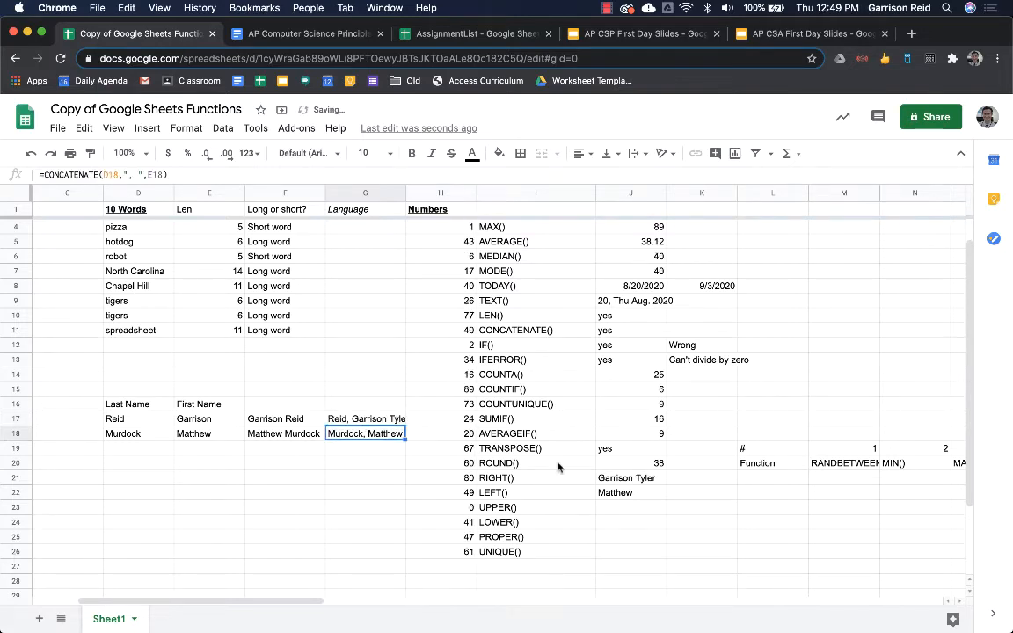
click(653, 481)
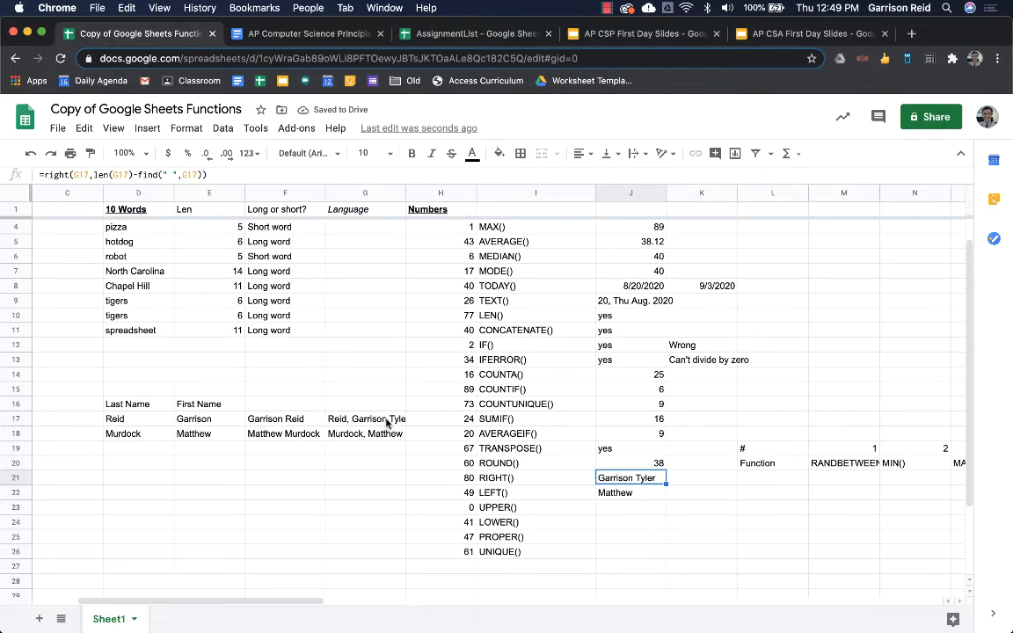
- Undo to restore G17's formula and clear the copied formula from J22
key(super+z)
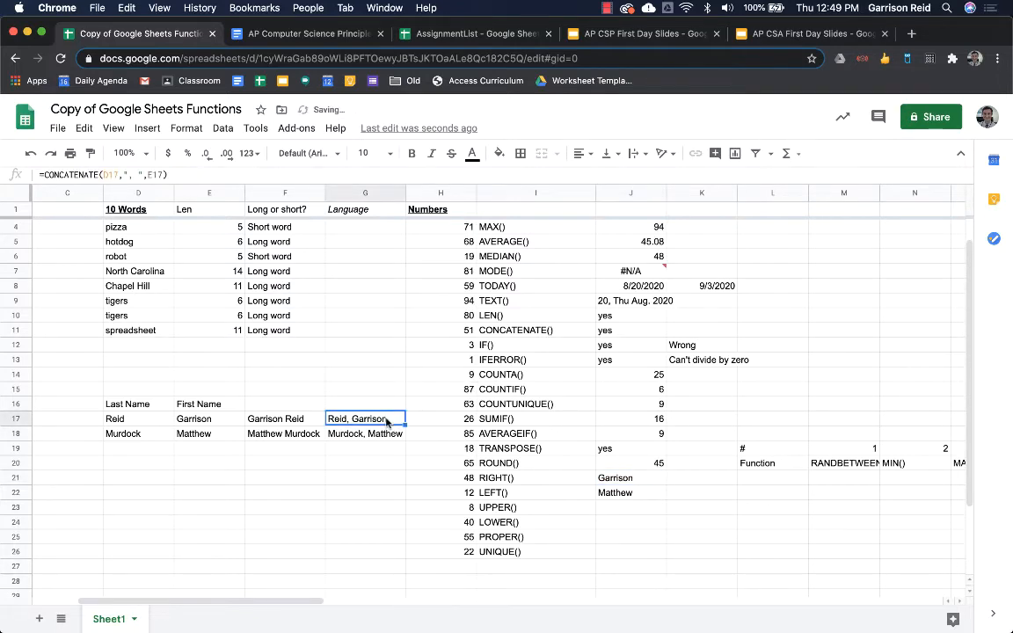
click(600, 514)
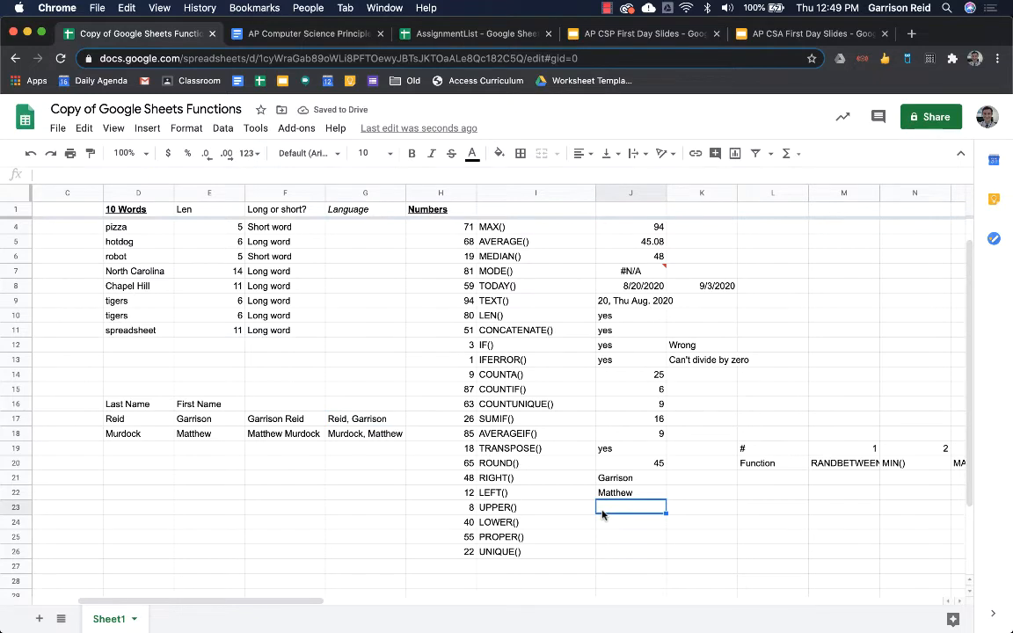
key(Up)
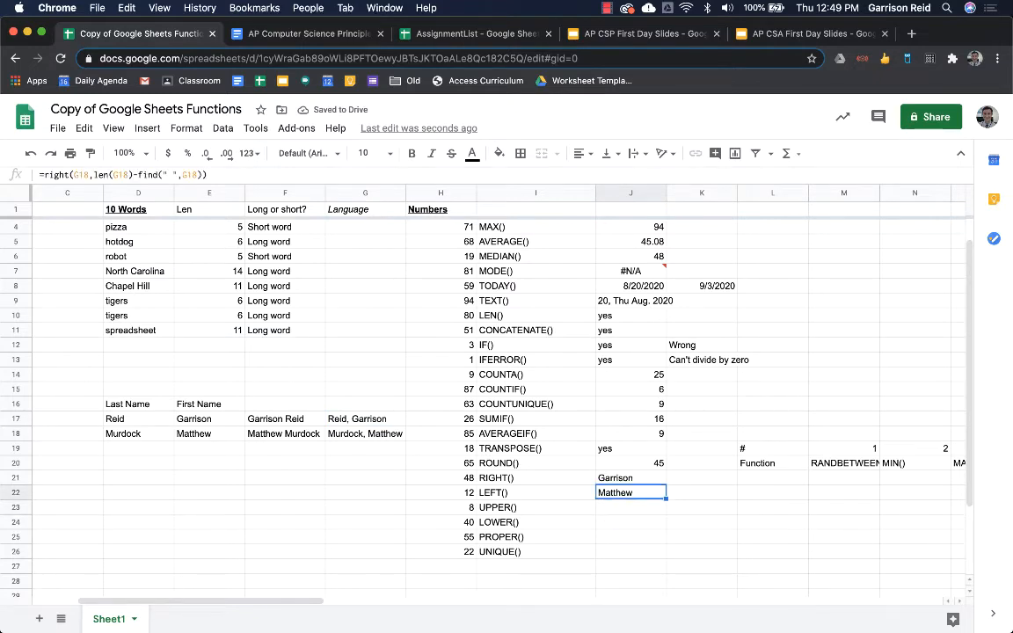
key(Delete)
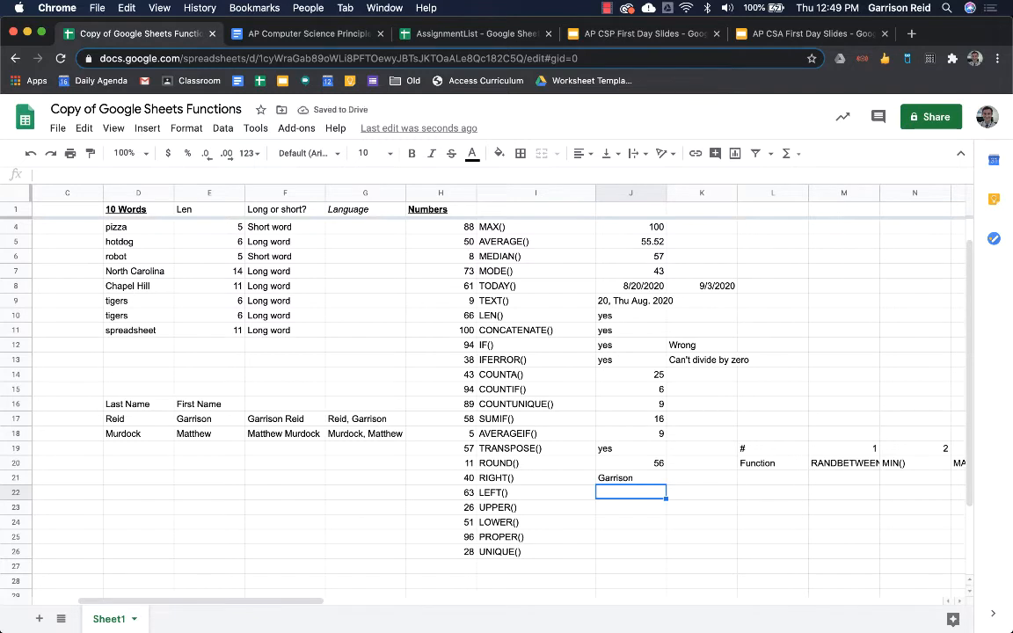
- Start J22's formula as =CONCATENATE(LEFT(F17), taking the first initial
text(=)
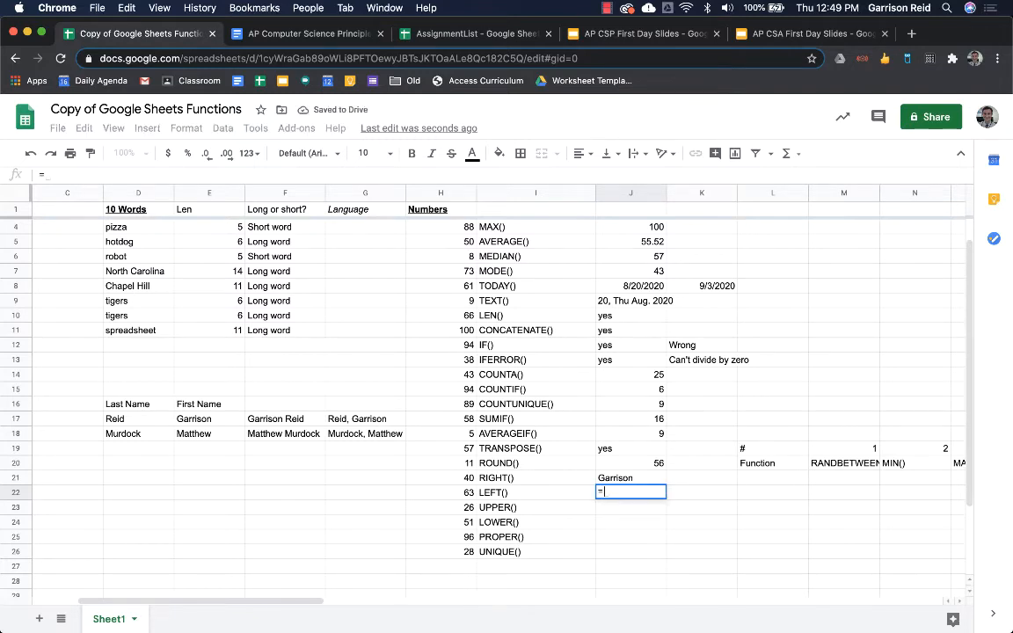
text(con)
key(Up)
key(Up)
key(Up)
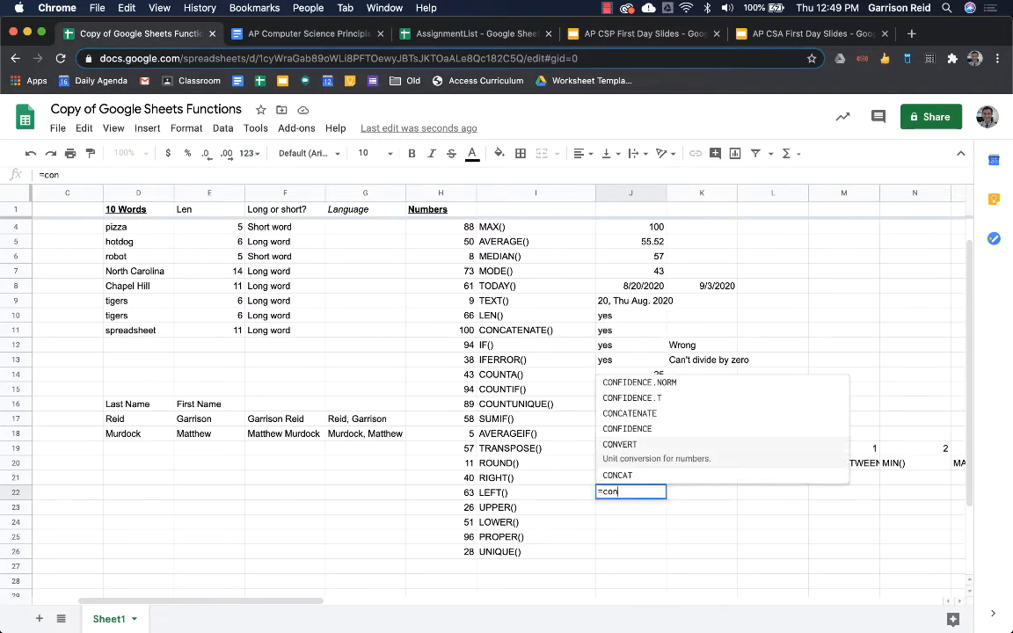
key(Tab)
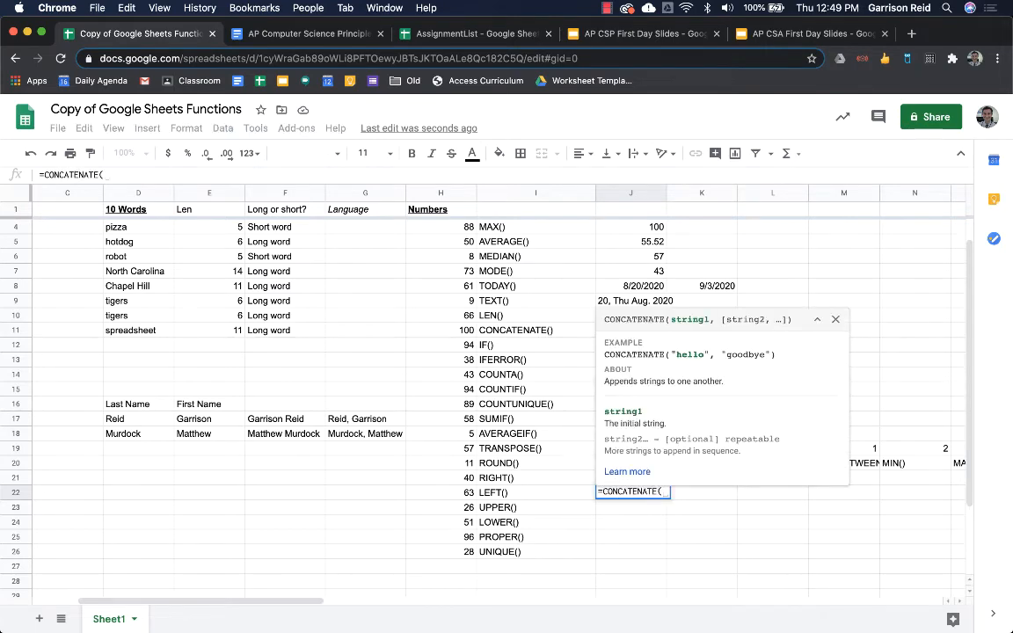
text(left()
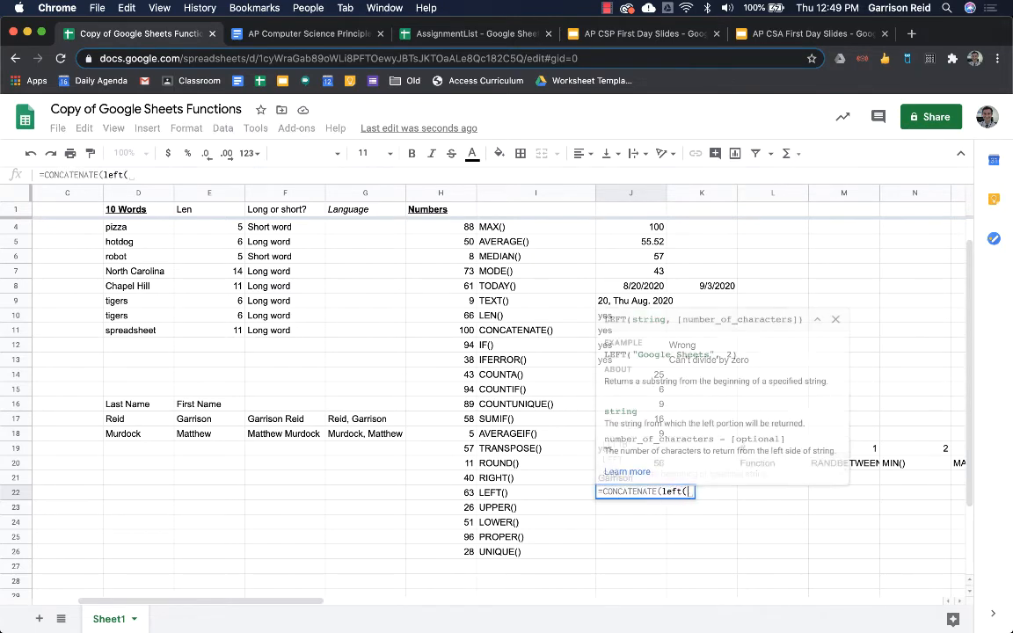
key(Up)
key(Left)
key(Left)
key(Left)
key(Up)
key(Up)
key(Up)
key(Left)
key(Left)
key(Left)
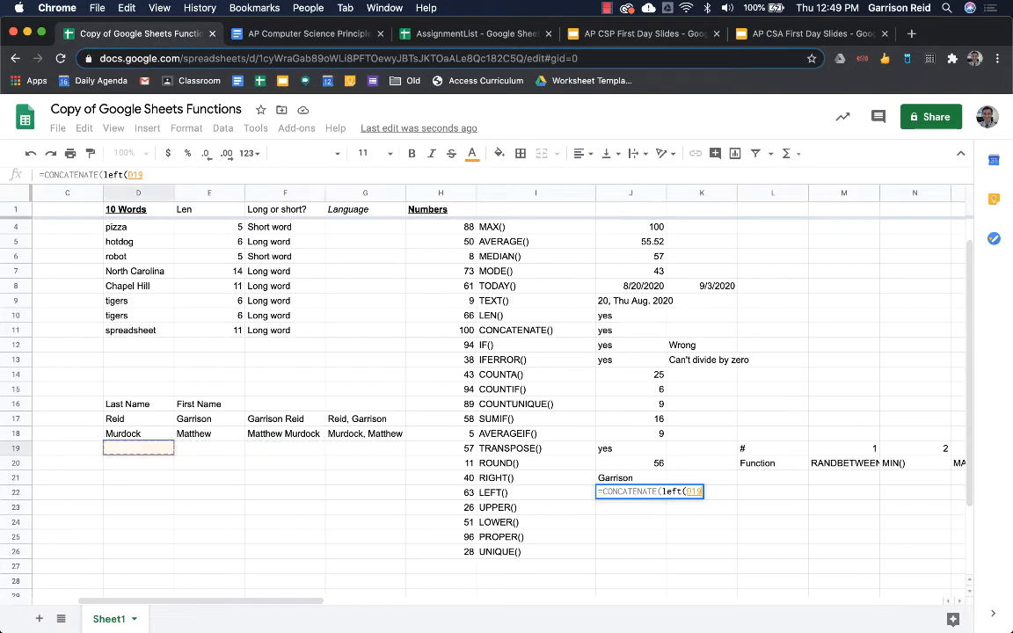
key(Up)
key(Right)
text(,)
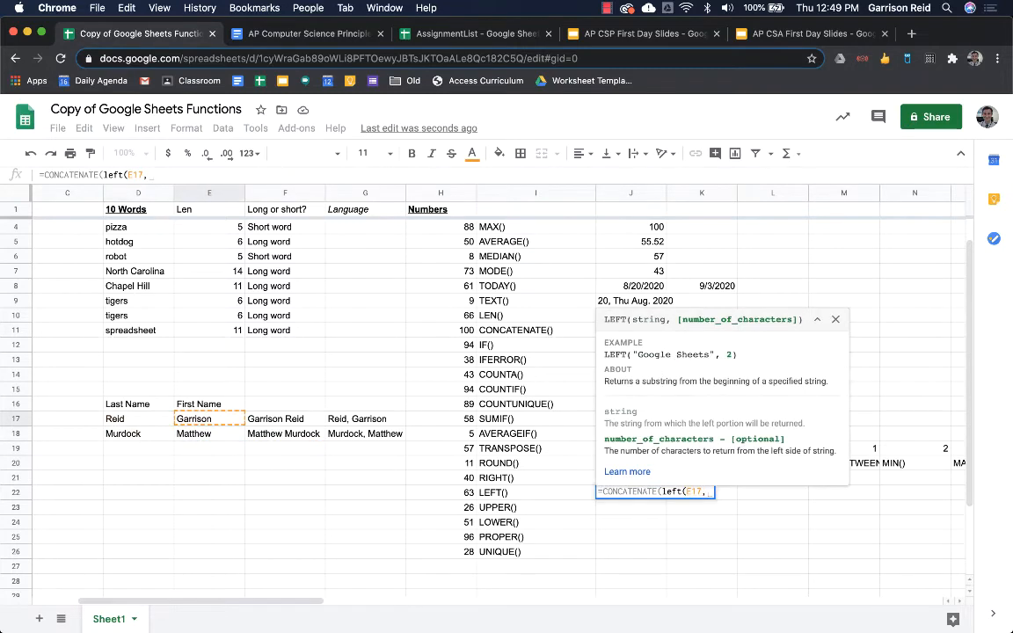
key(BackSpace)
key(BackSpace)
text(),)
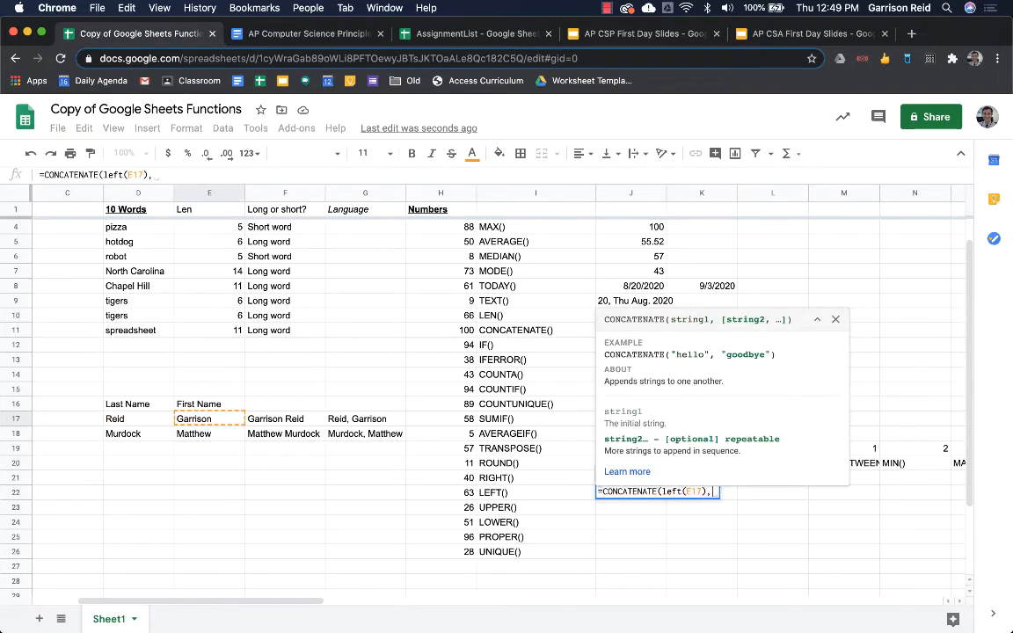
key(Up)
key(Up)
key(Up)
key(Up)
key(Left)
key(Left)
key(Left)
key(Left)
key(Left)
key(Left)
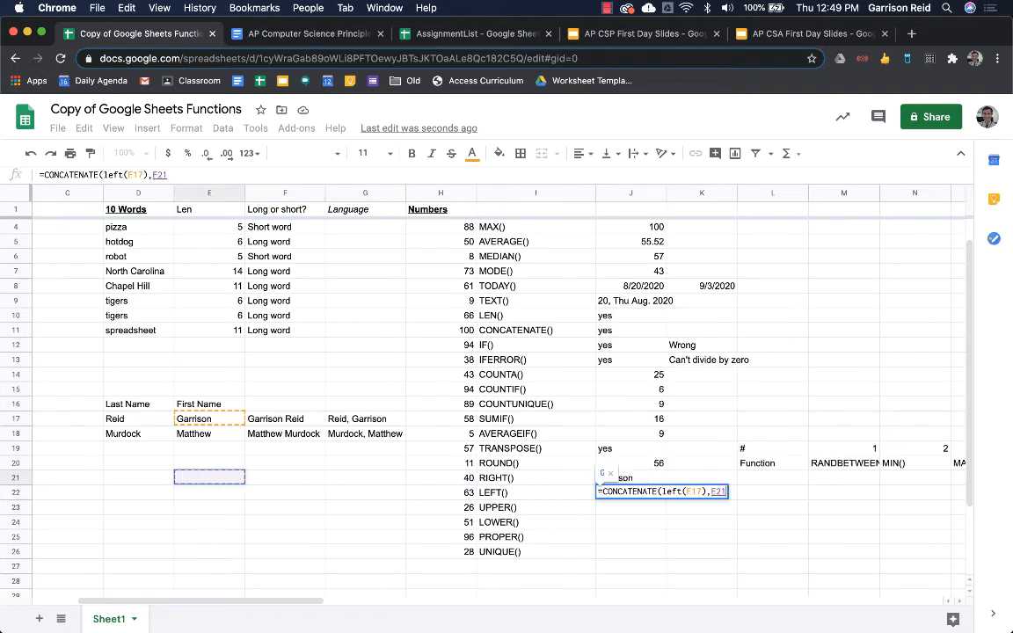
key(Up)
text(, )
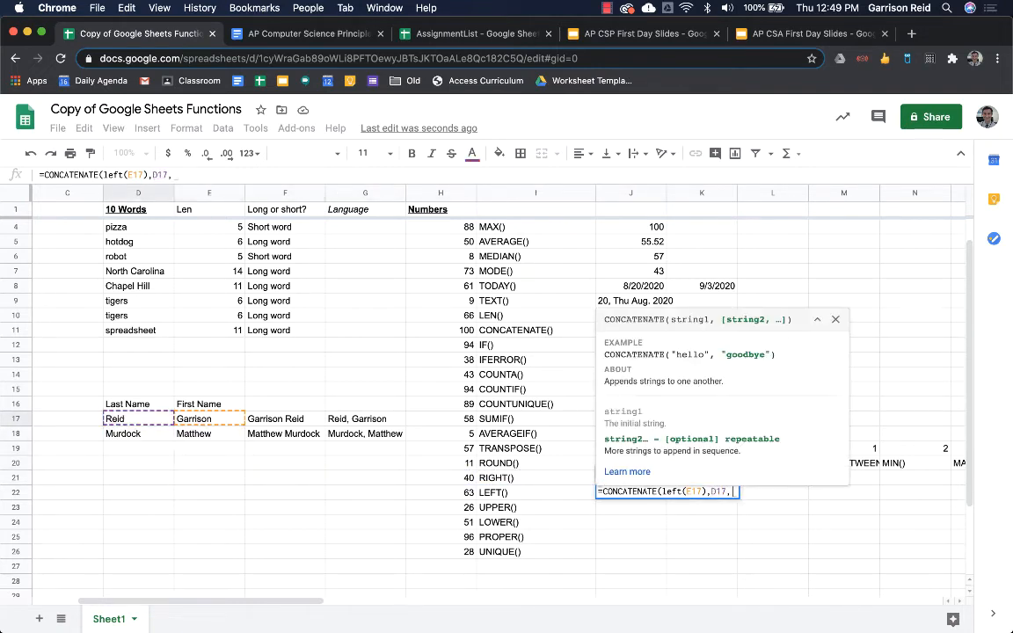
text(")
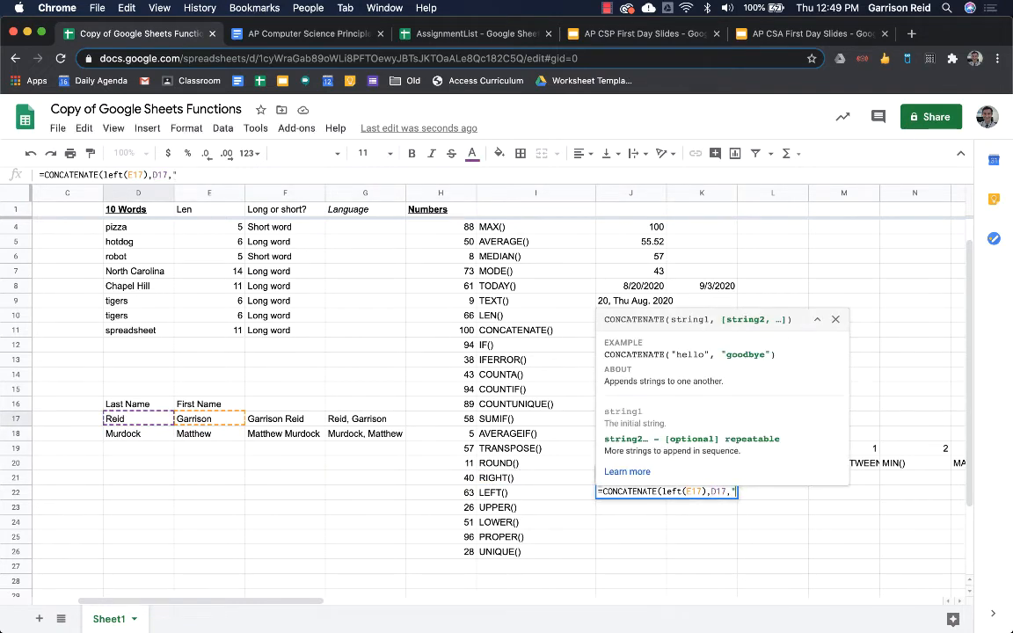
text(@chccs)
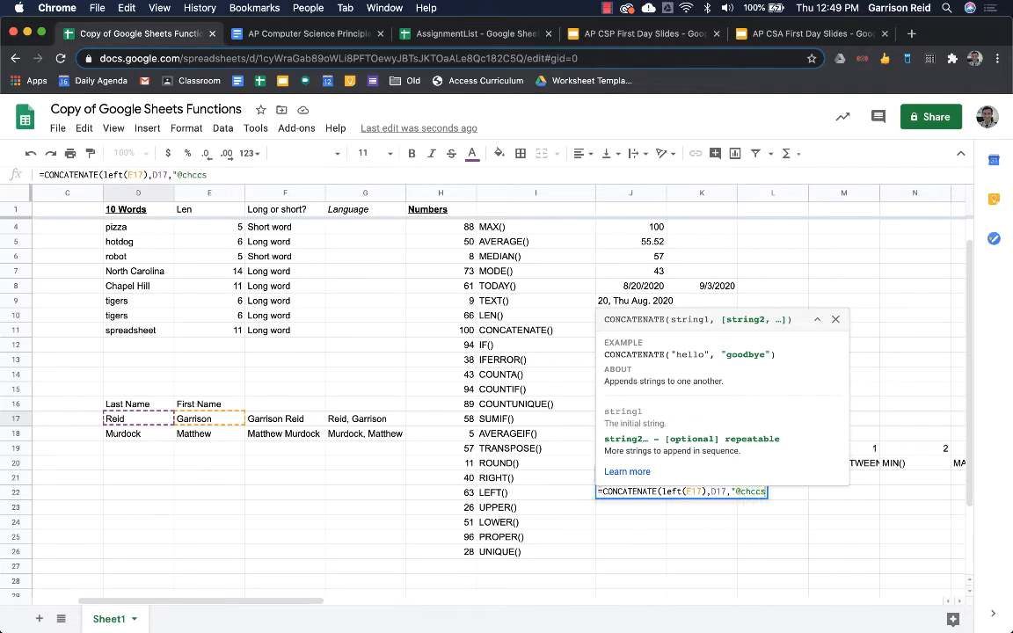
text(.k12.nc.us"))
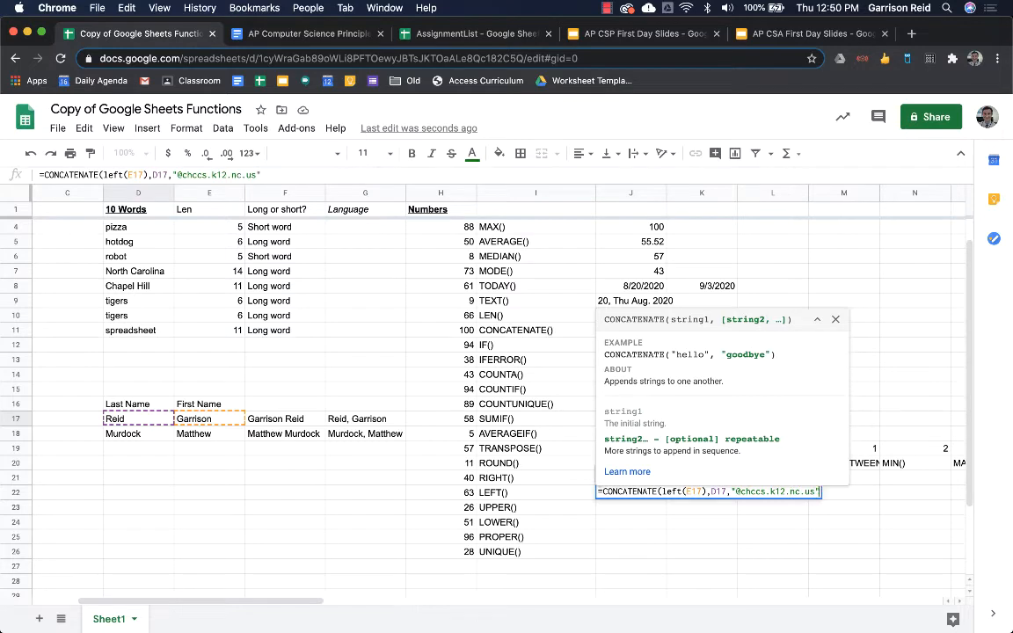
key(Return)
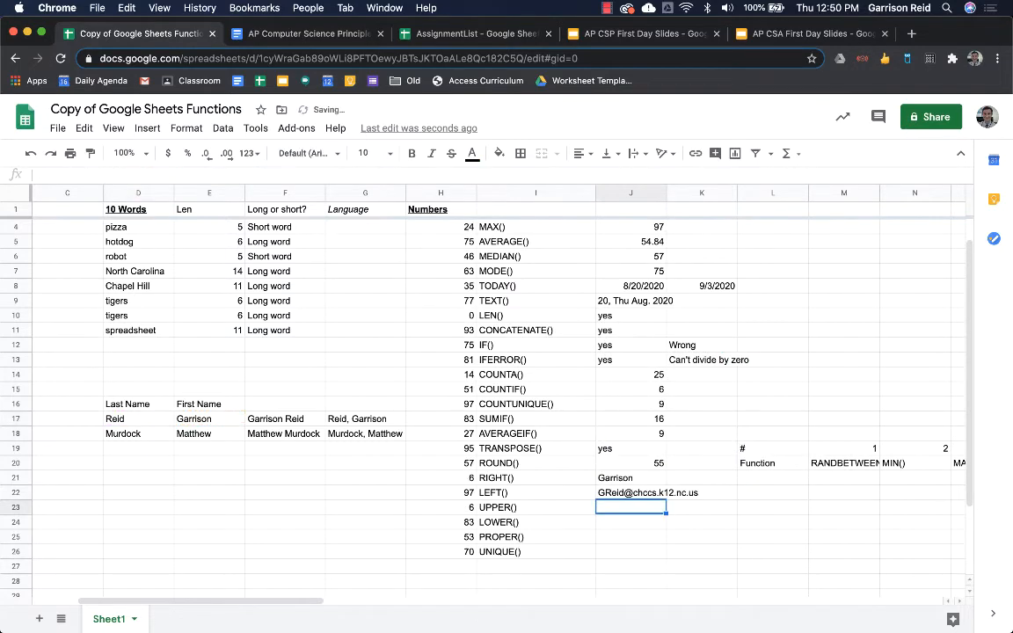
- Try filling the e-mail formula into J23, undo it, and recheck J22's references
key(Up)
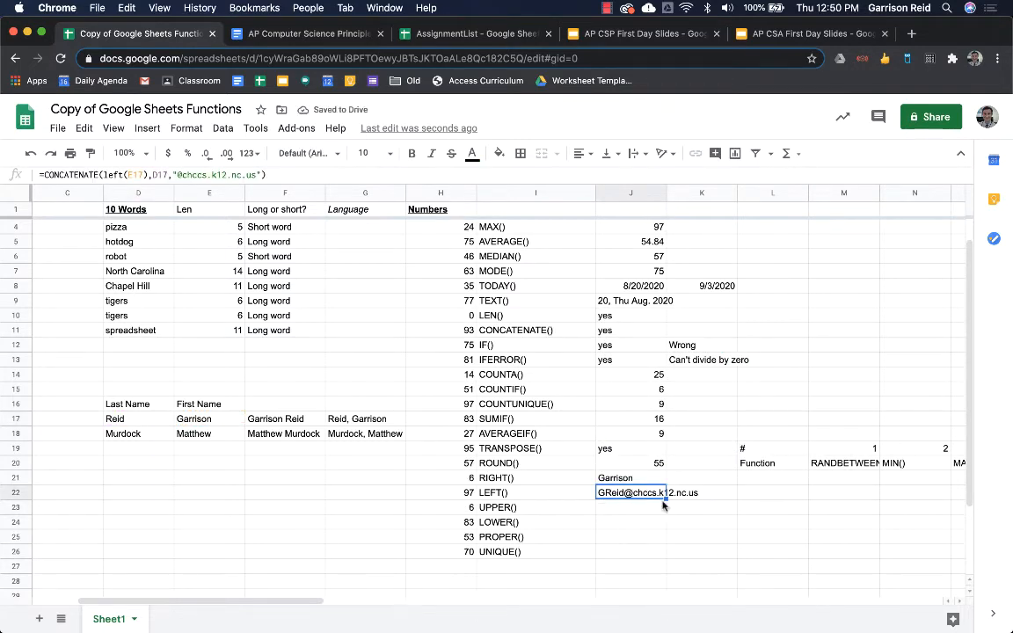
drag(666, 499, 666, 510)
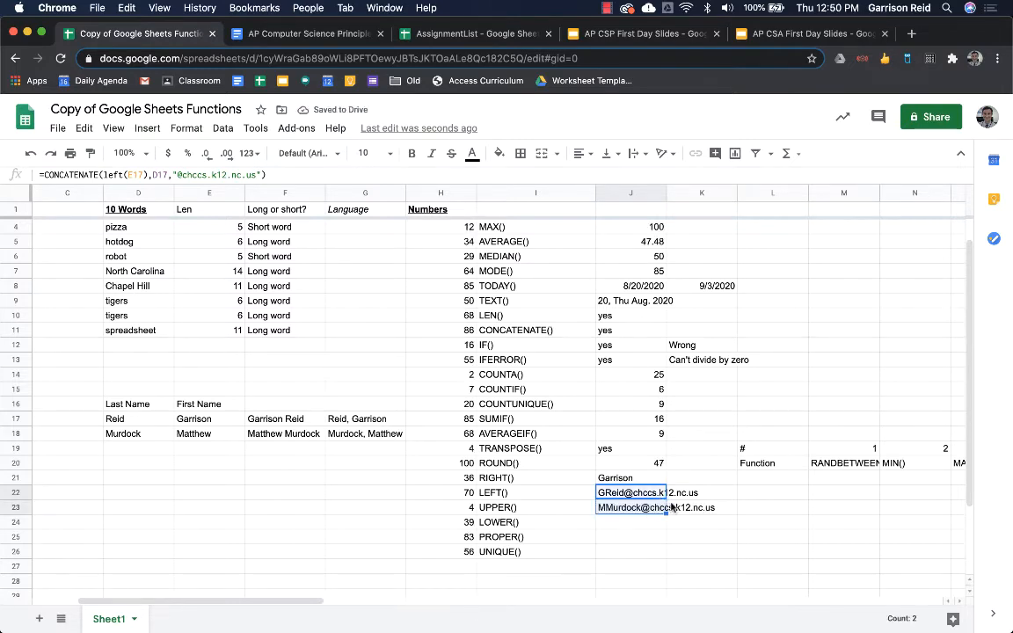
key(super+z)
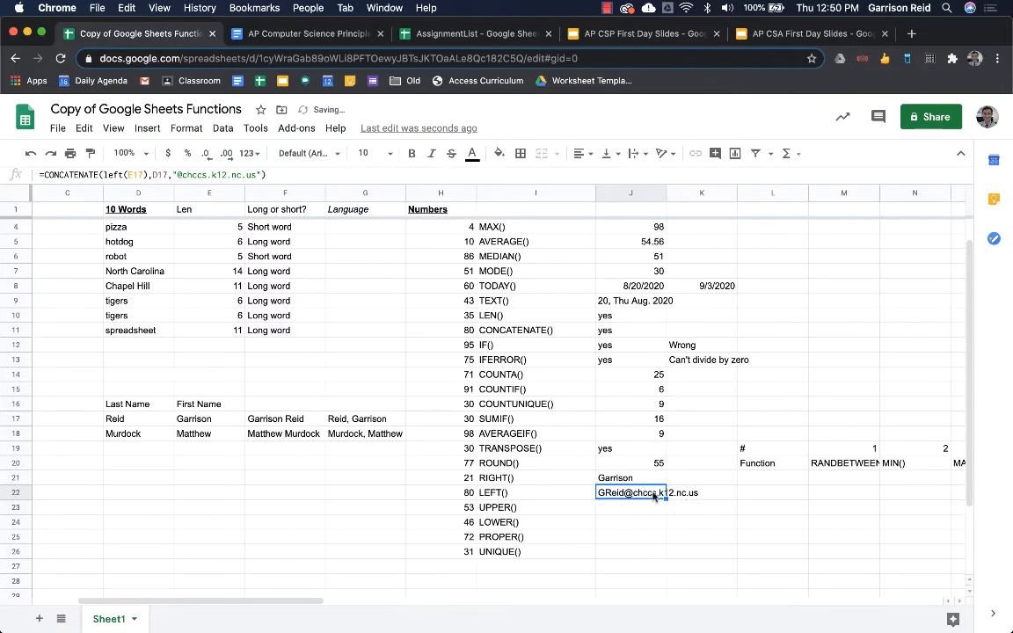
double_click(658, 492)
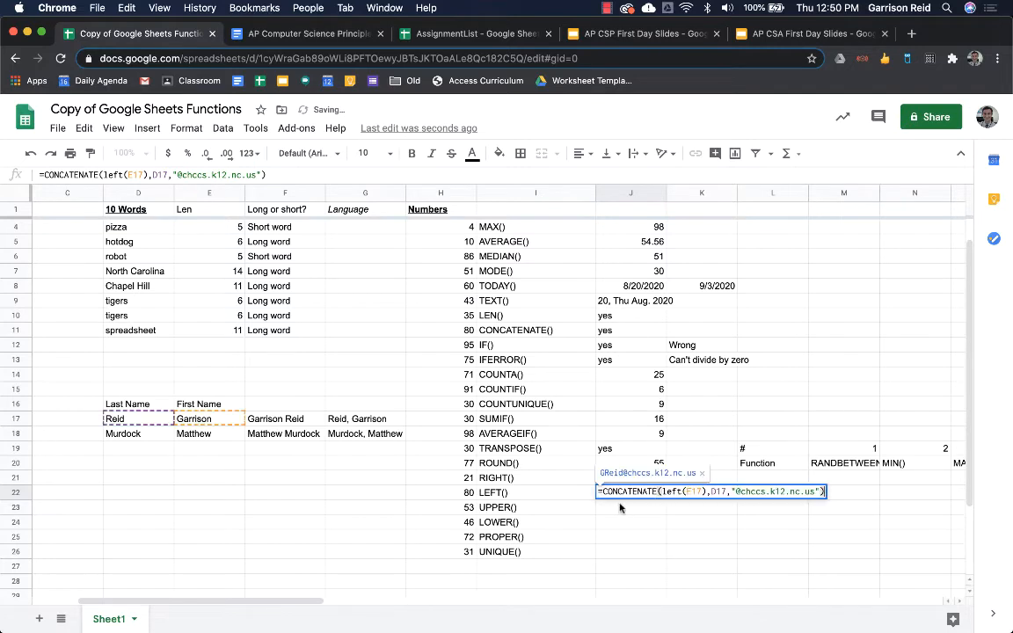
click(690, 492)
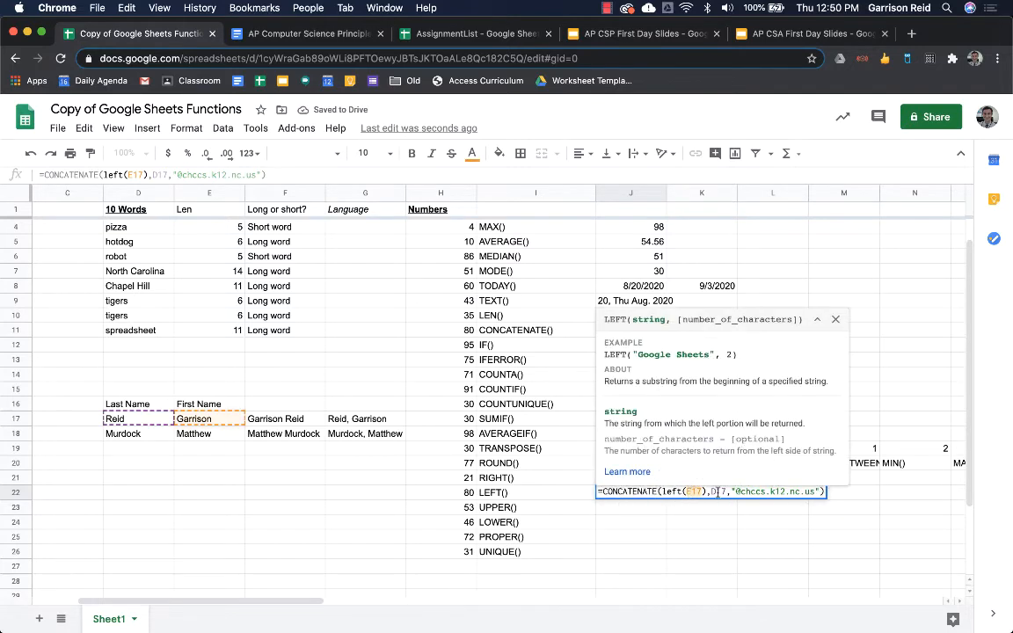
click(718, 492)
key(Return)
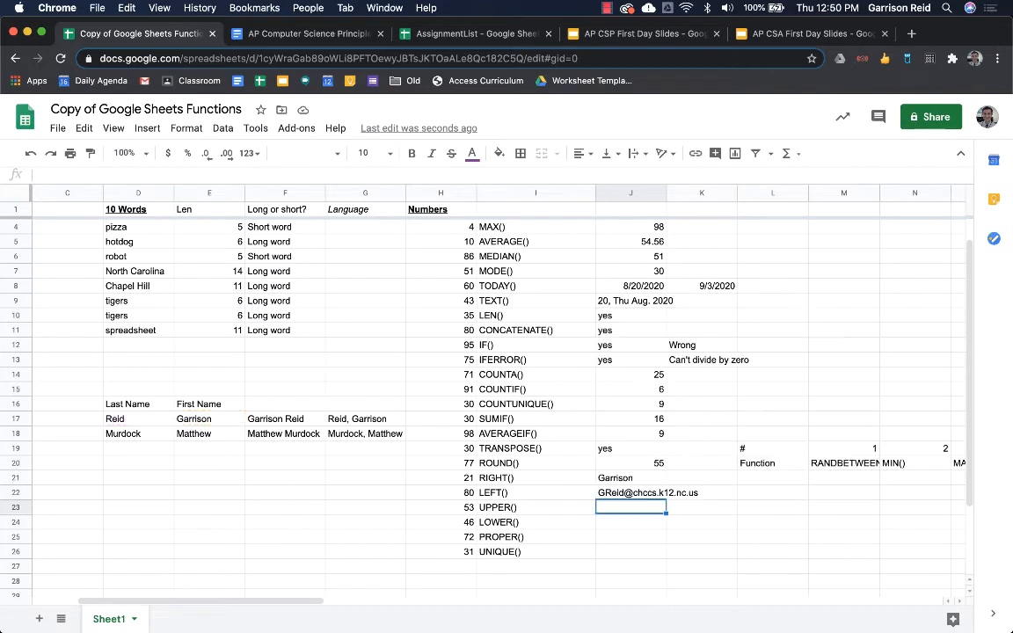
click(666, 494)
key(Left)
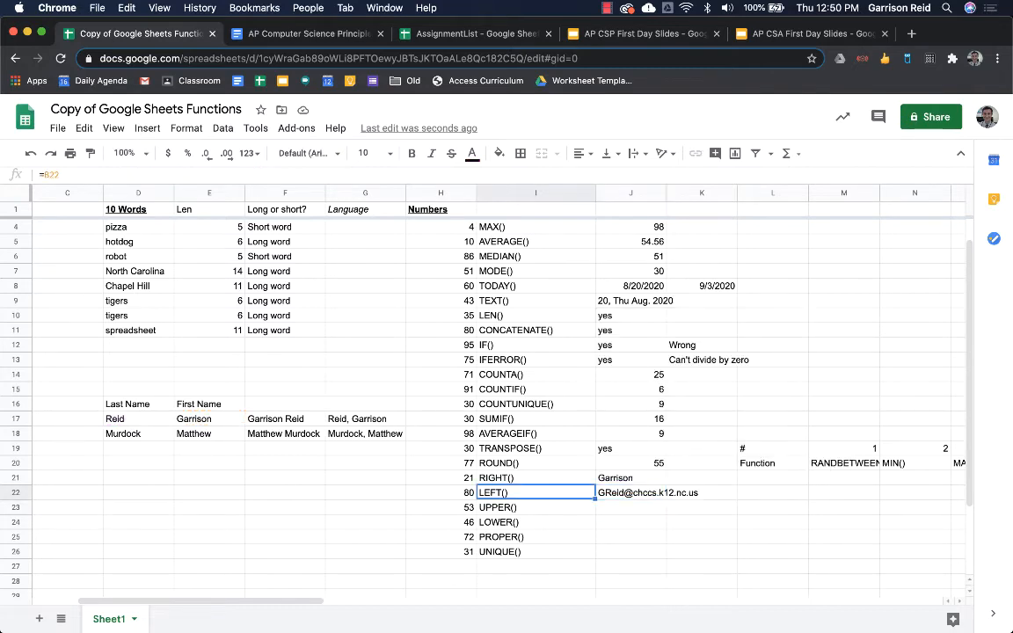
key(Right)
key(Return)
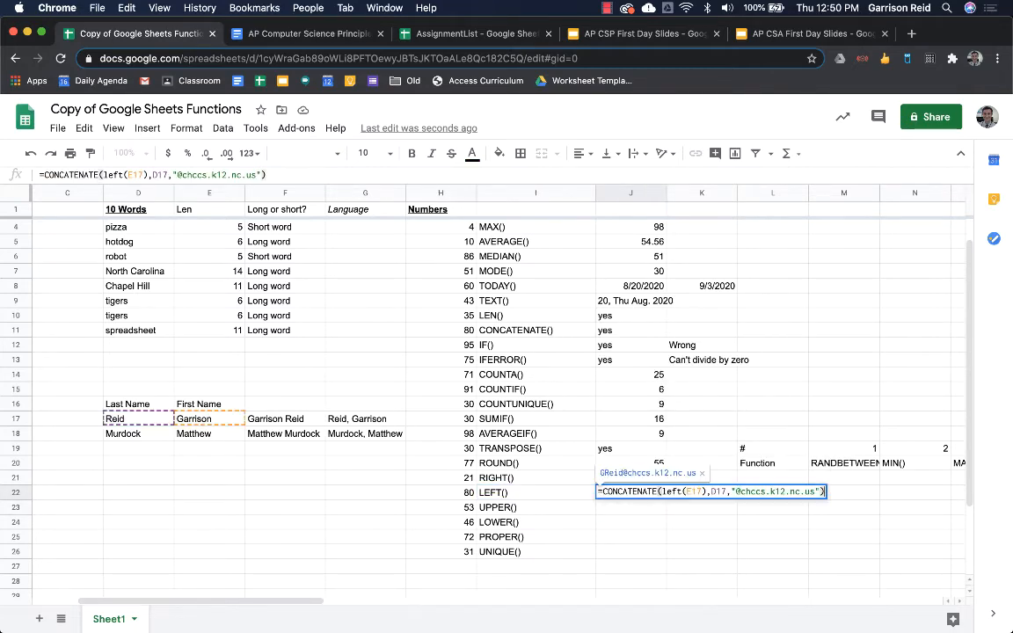
key(Return)
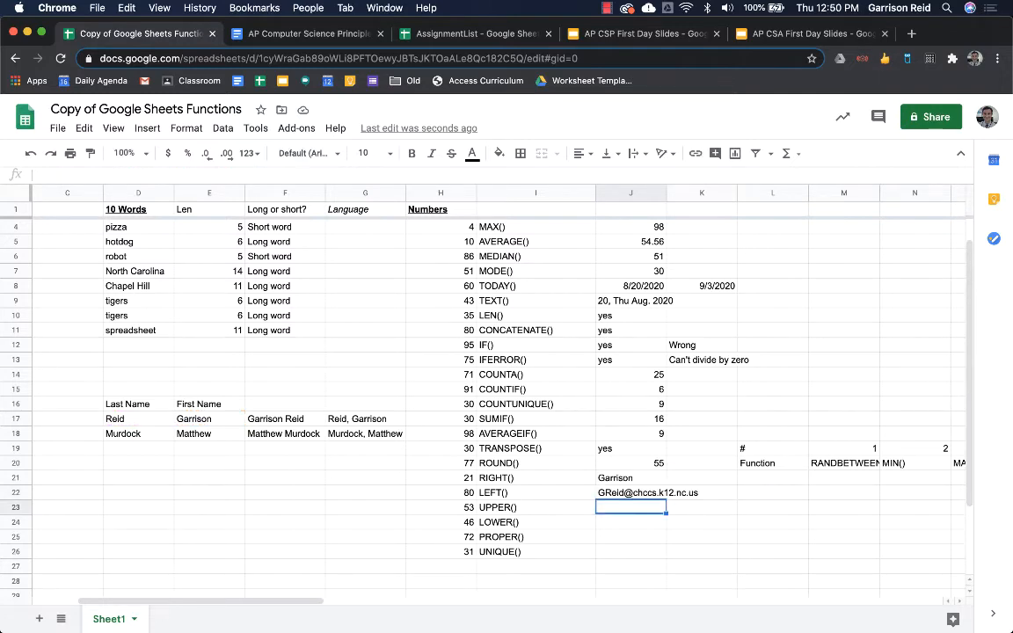
- Enter =UPPER(J22) in J23 and =LOWER(J22) in J24
text(=up)
key(Tab)
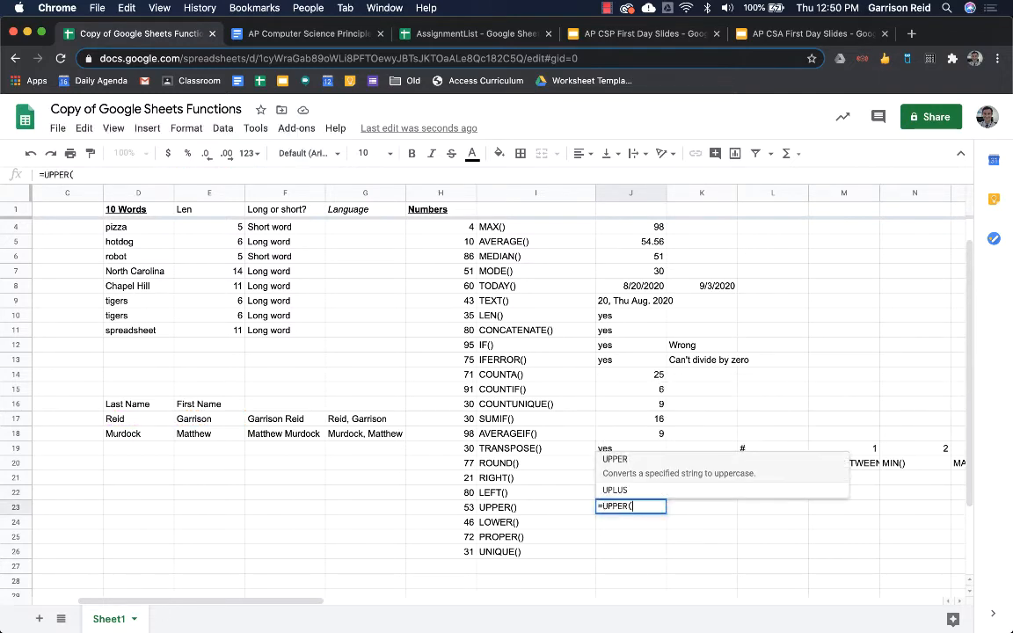
key(Up)
key(Return)
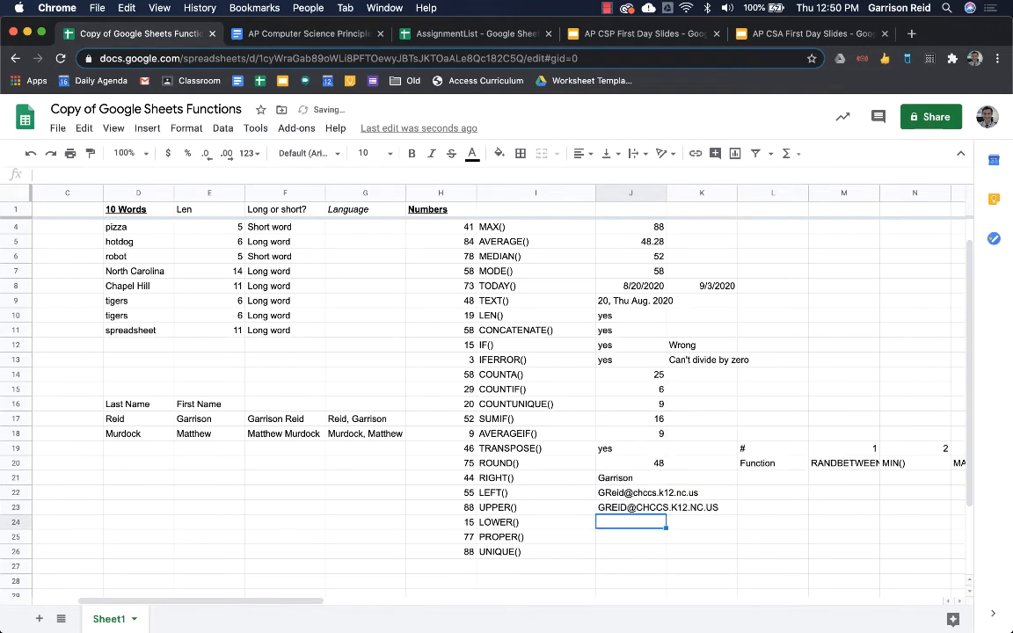
text(=lo)
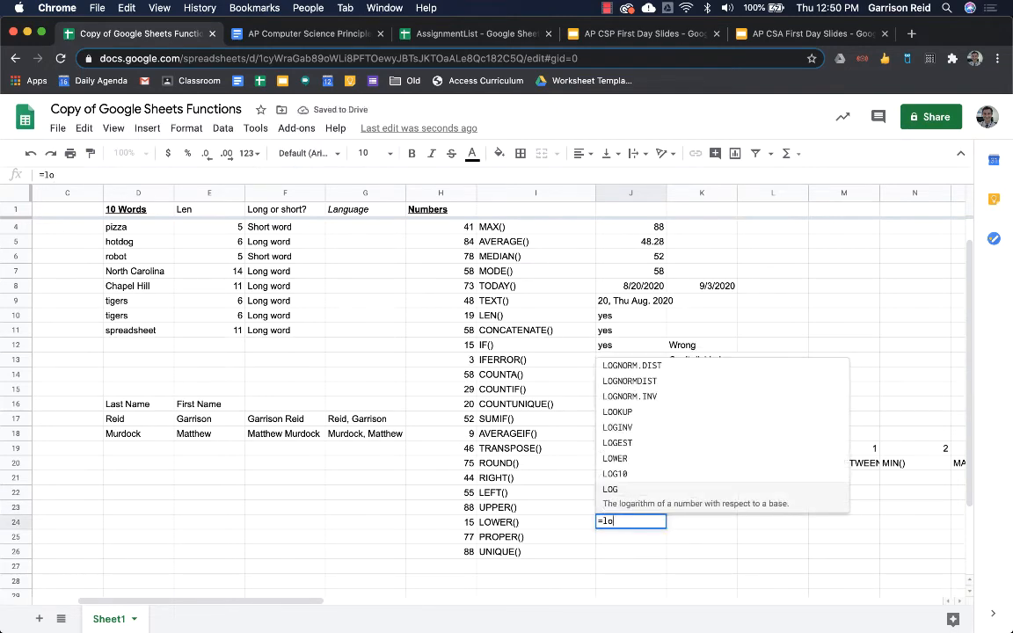
key(Up)
key(Up)
key(Tab)
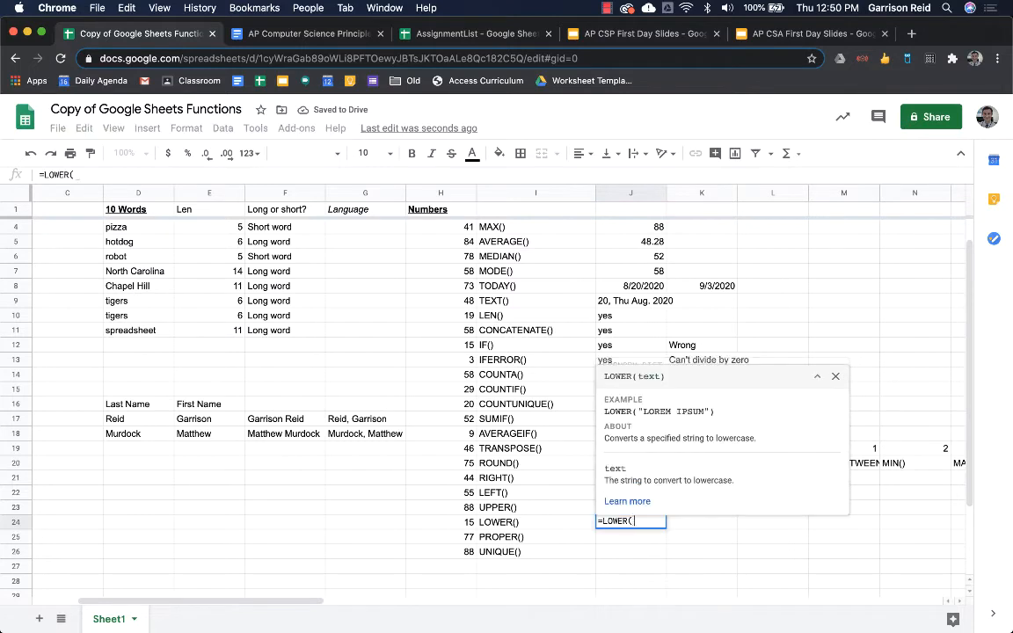
key(Up)
key(Up)
key(Return)
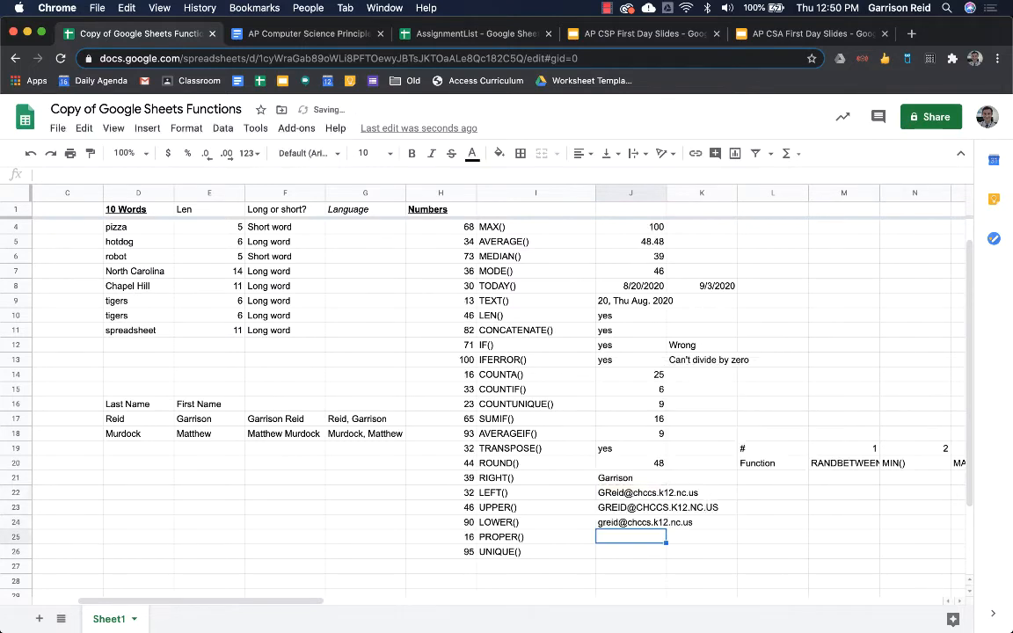
- Enter =PROPER(J24) in J25 and check the title-case result
text(=prop)
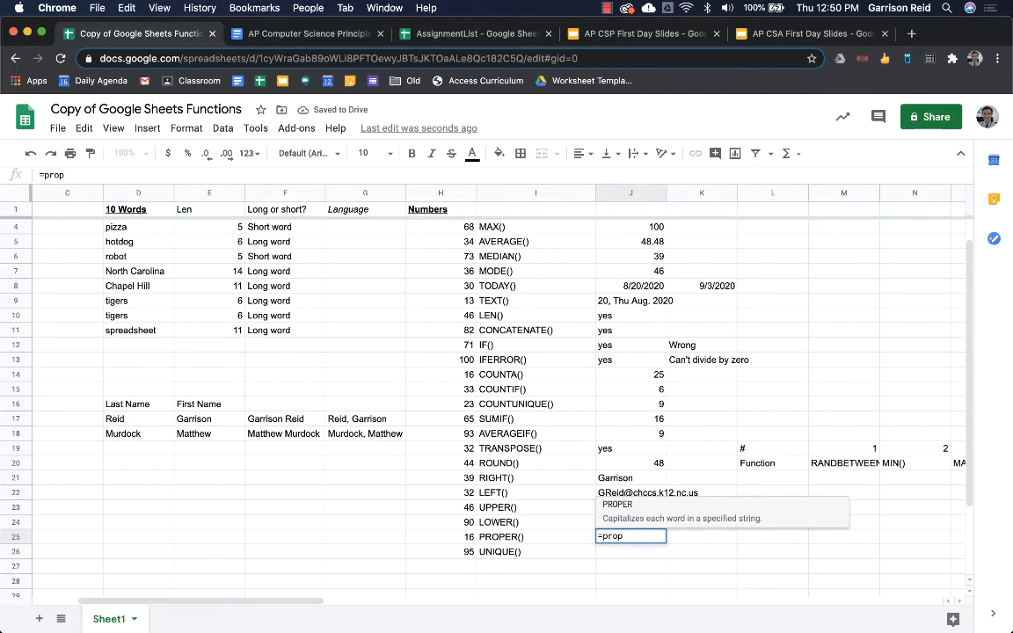
key(Tab)
key(Up)
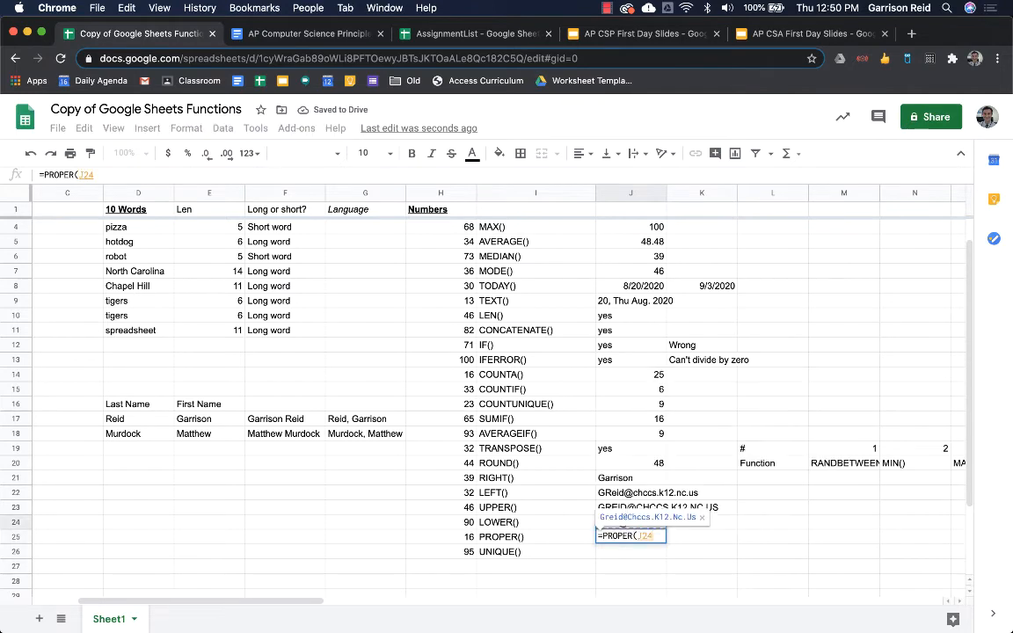
key(Return)
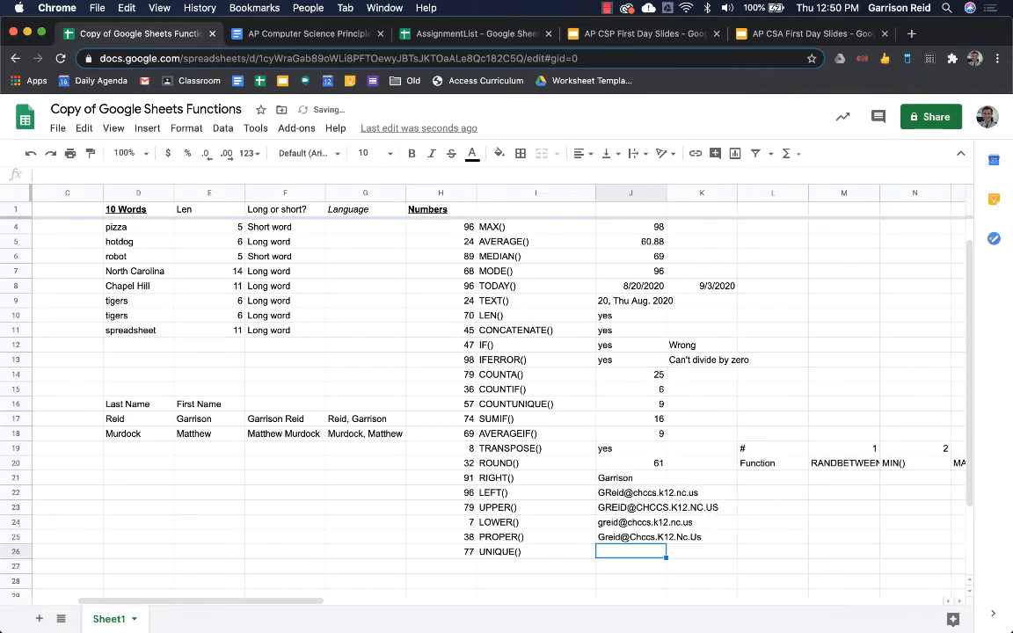
click(666, 537)
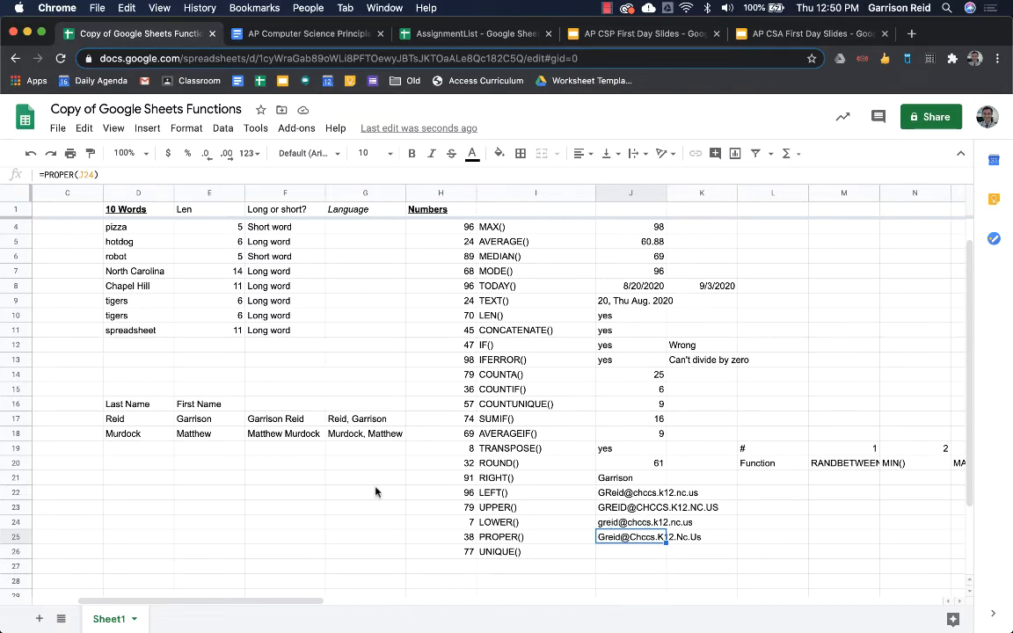
click(221, 493)
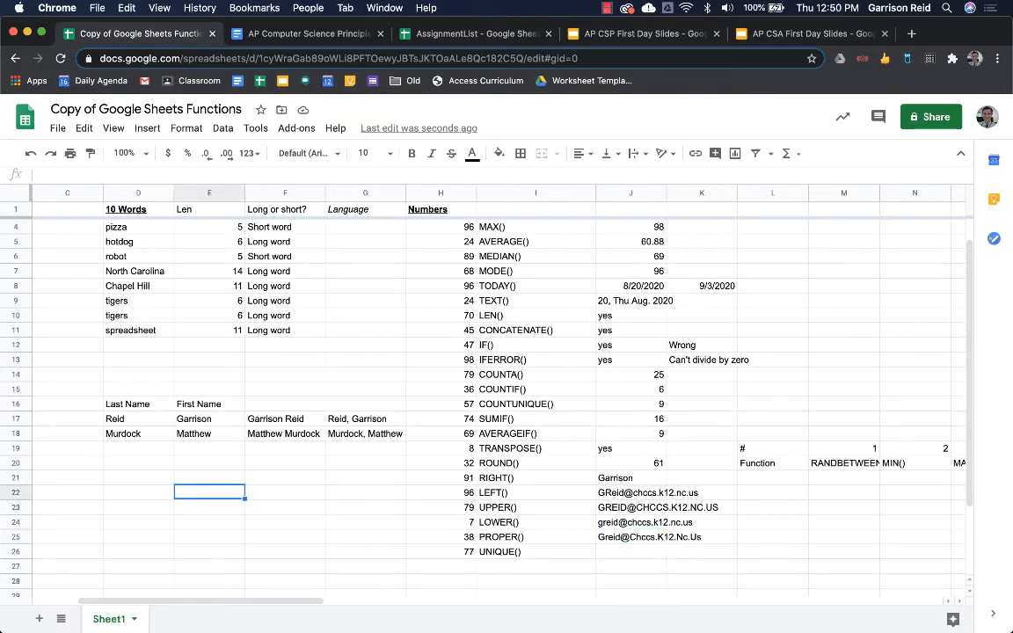
- Type the names joe, Sam, Sally and BetH into E22:E25
text(joe)
key(Return)
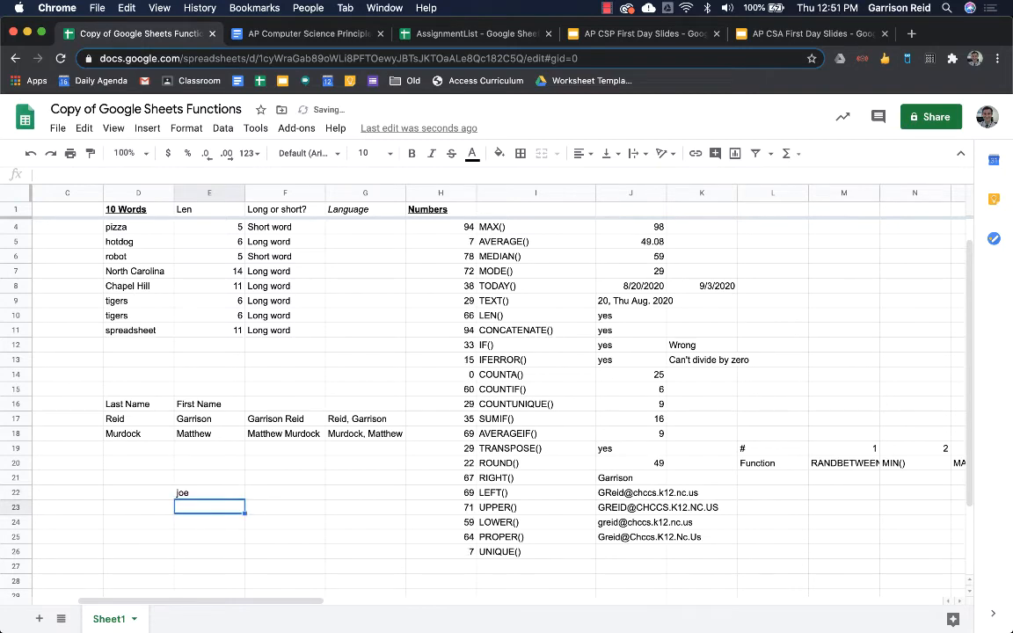
text(Sam)
key(Return)
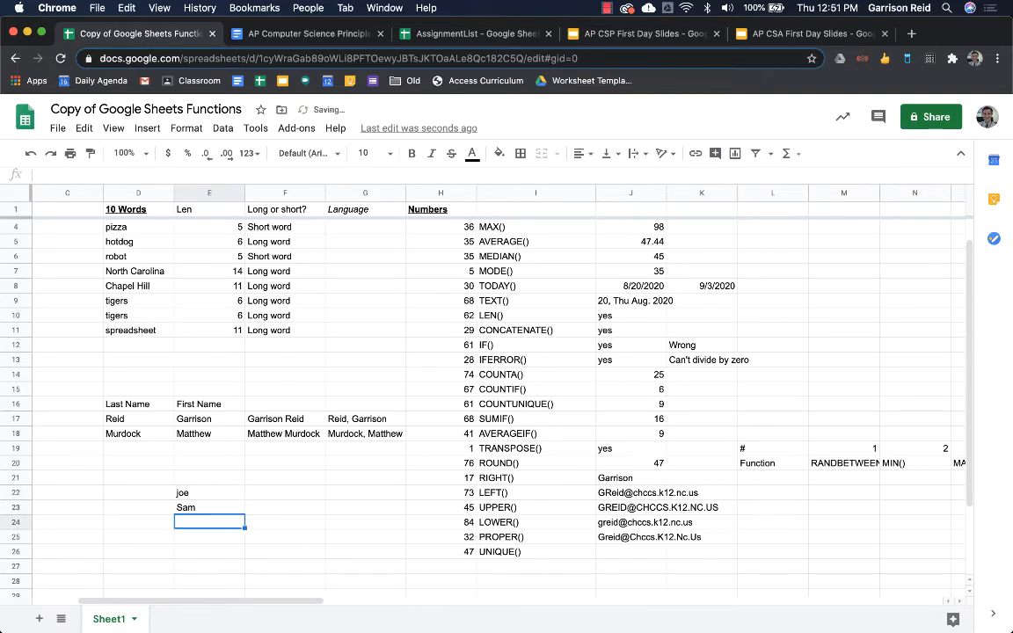
text(Sally)
key(Return)
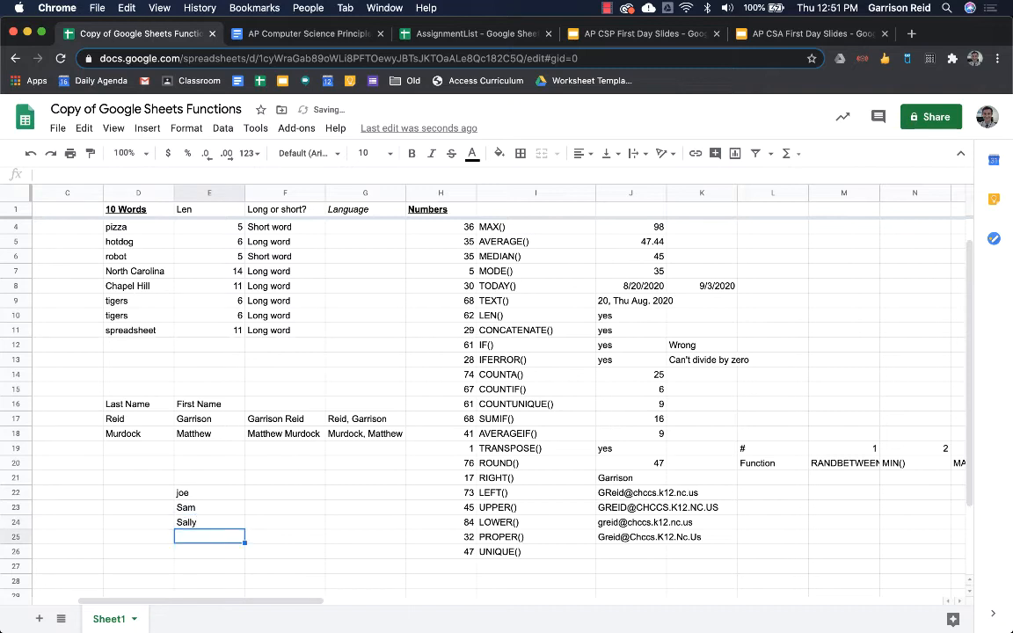
text(Bet)
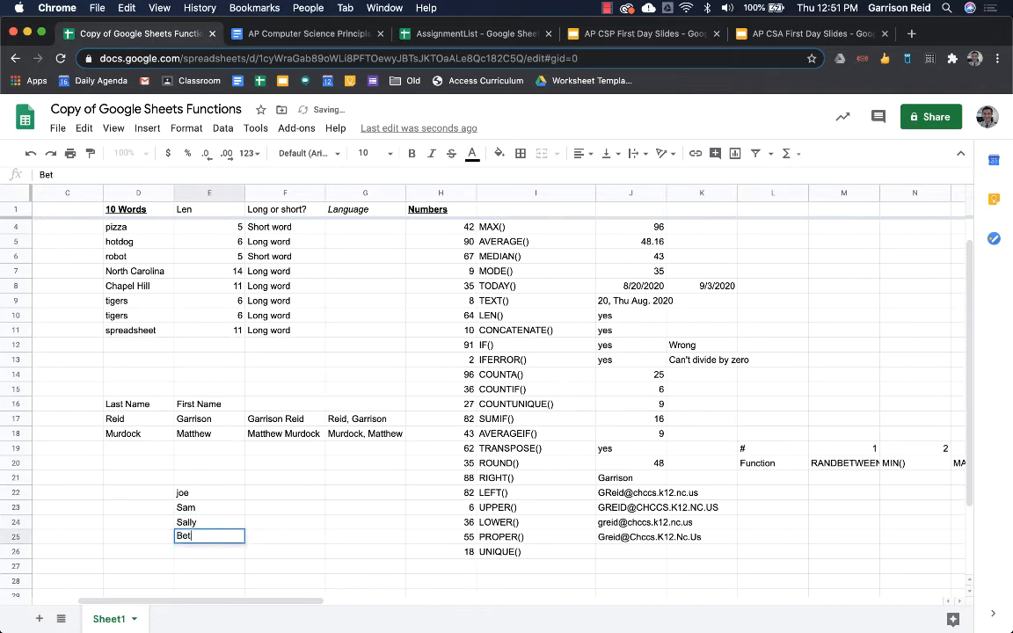
text(hH)
key(Return)
- Enter =PROPER(E22) in F22 and fill it down through F25
key(Up)
key(Right)
key(Up)
key(Up)
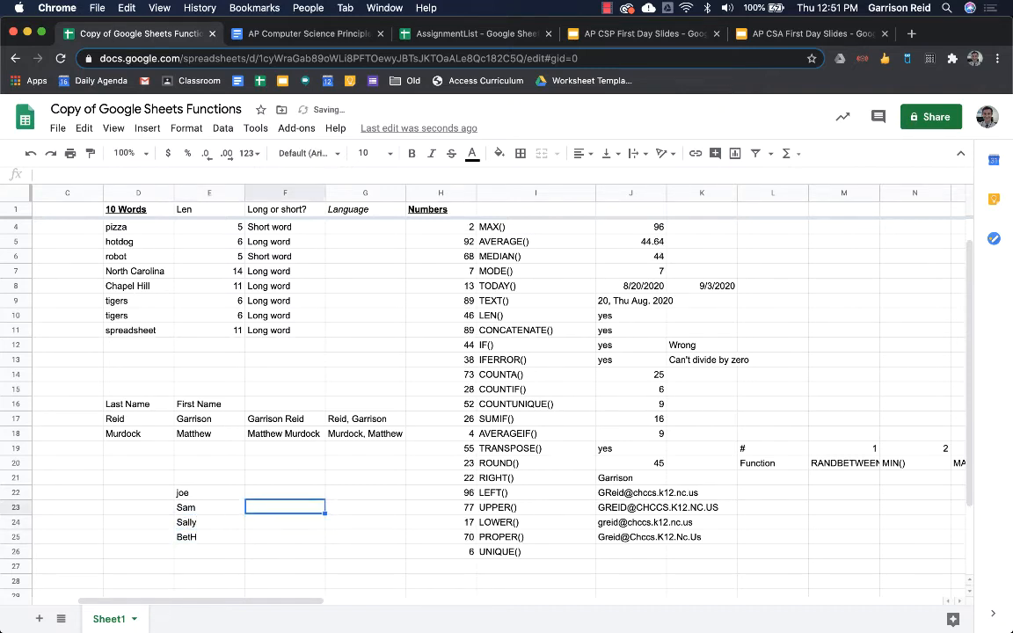
key(Up)
text(=po)
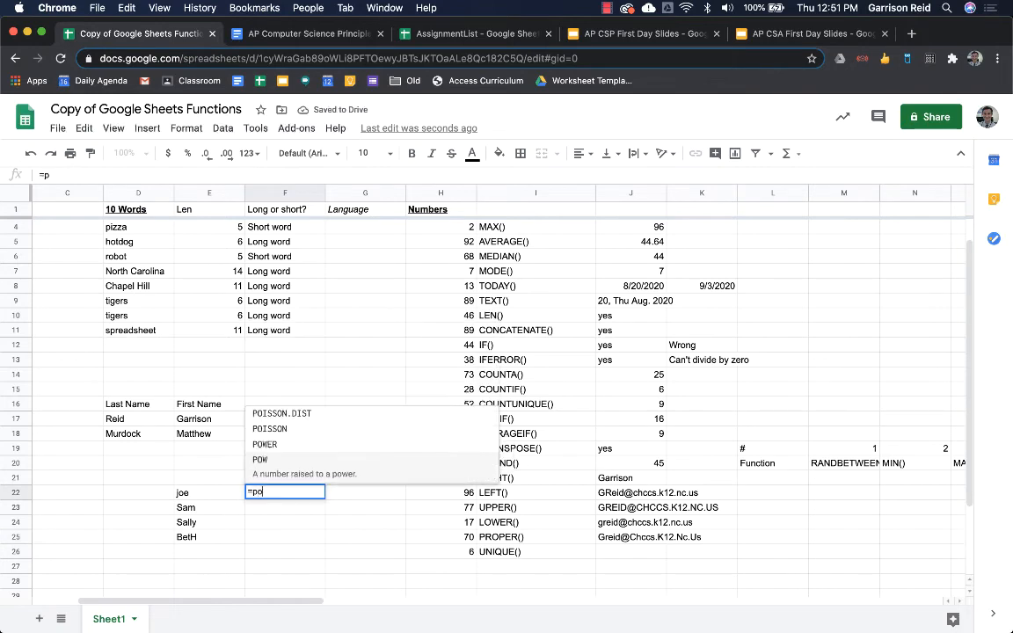
key(BackSpace)
text(ro)
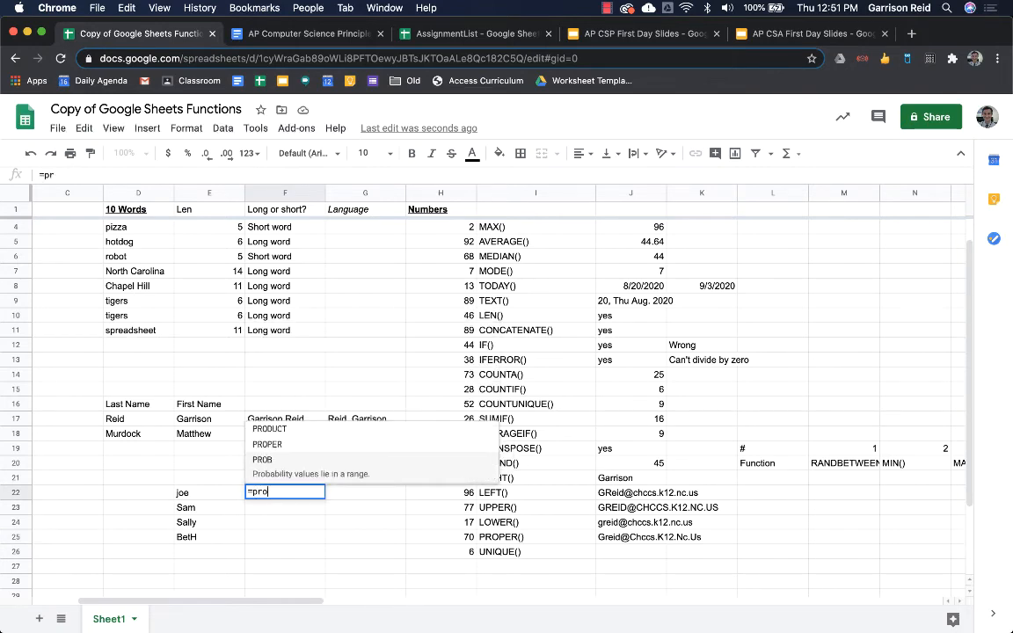
key(Tab)
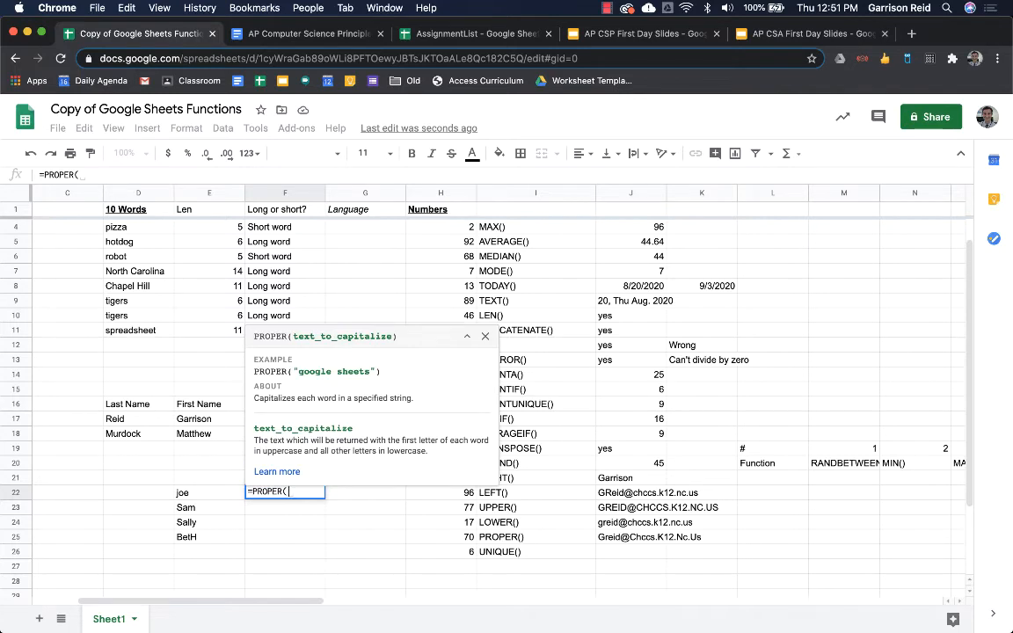
click(221, 492)
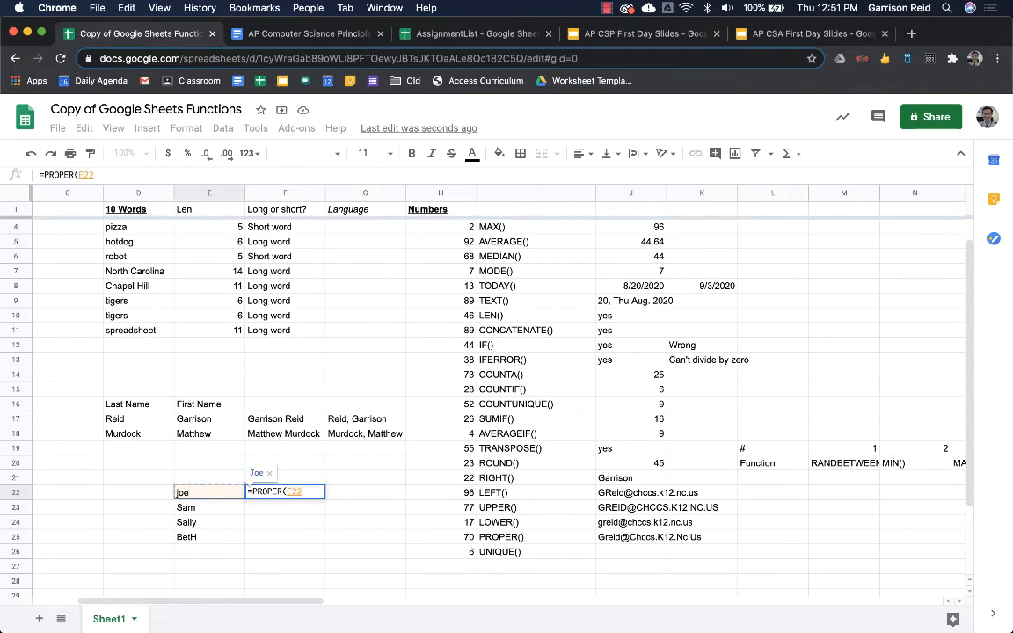
key(Return)
key(Up)
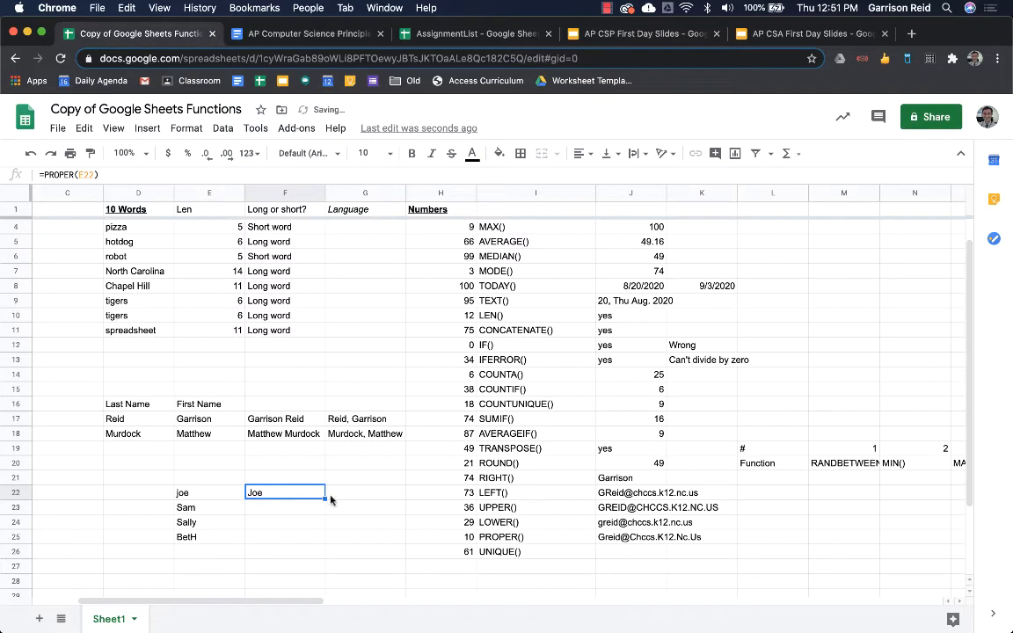
drag(325, 498, 320, 541)
click(304, 539)
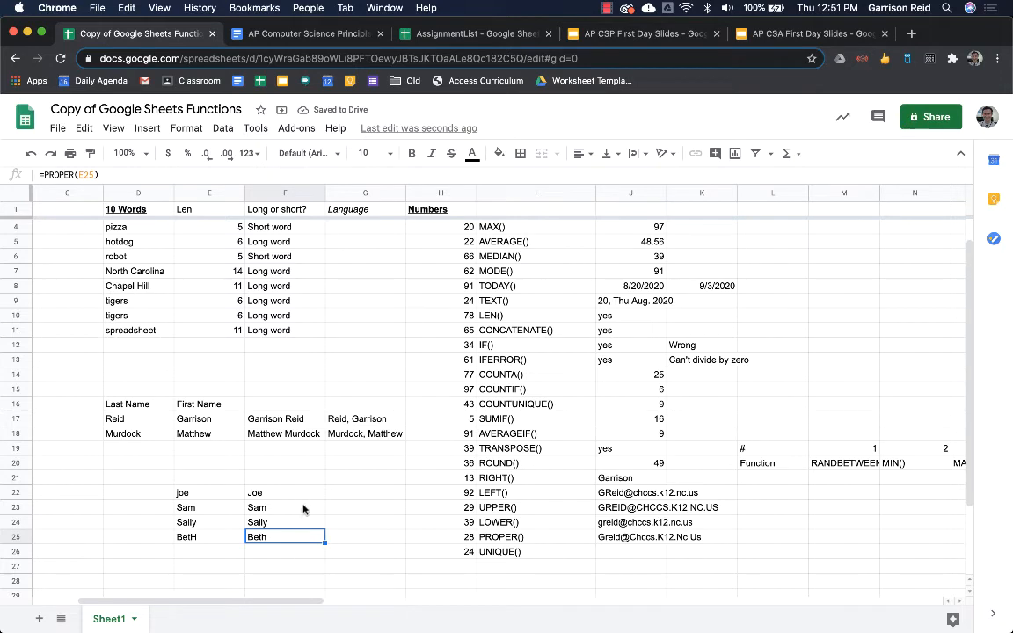
- Look over the COUNTIF example formula, then return to the capitalized names
click(603, 552)
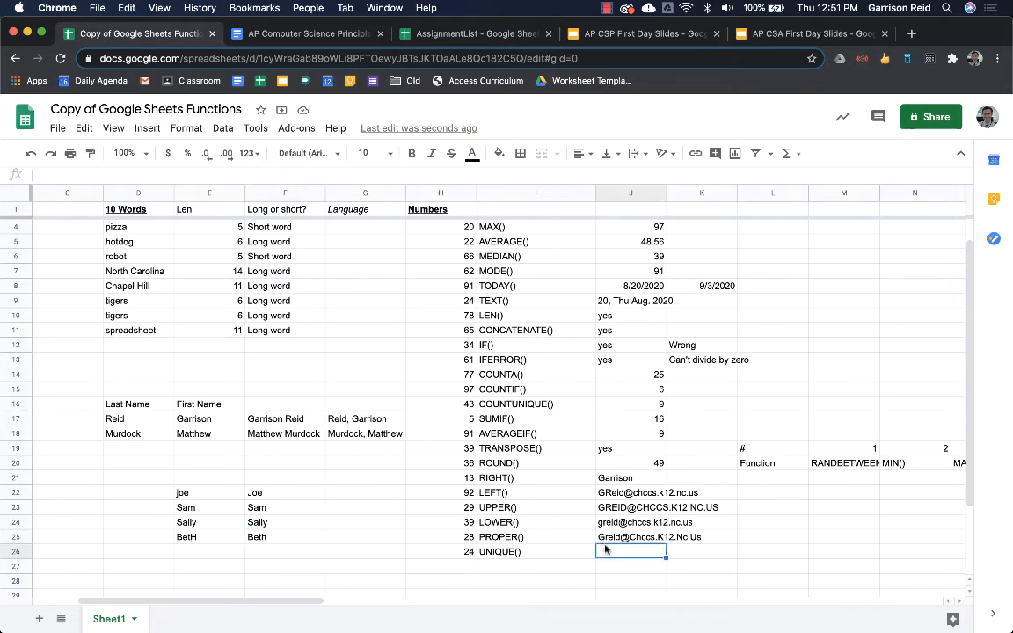
click(632, 391)
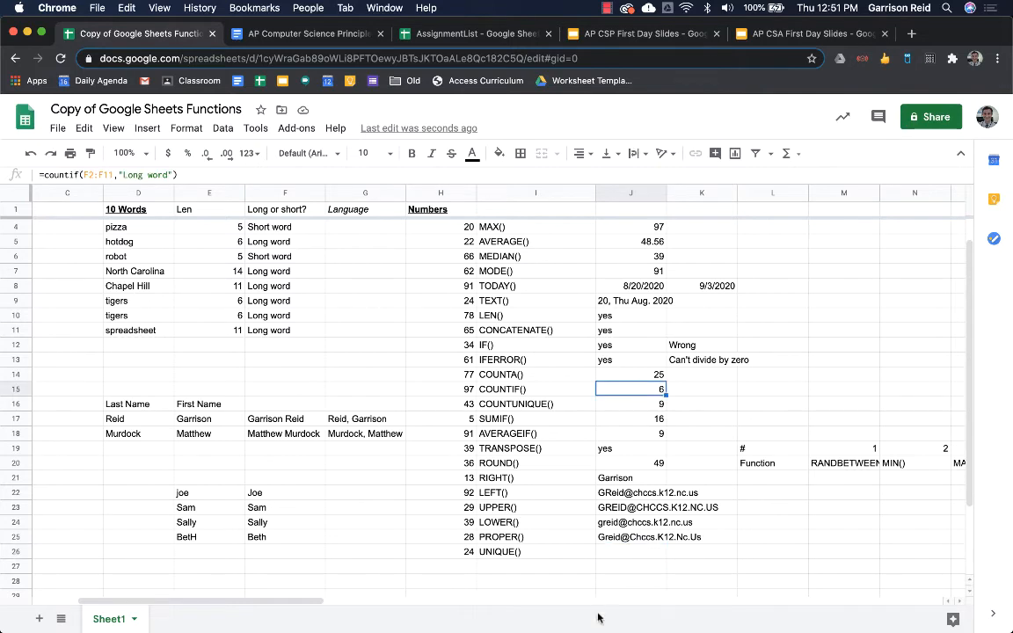
click(633, 551)
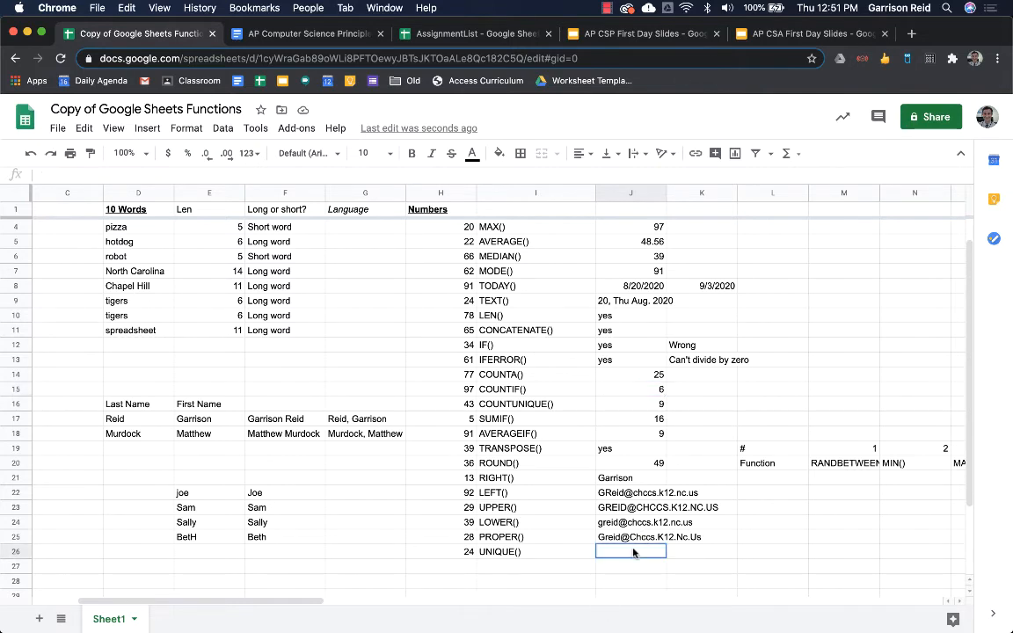
scroll(345, 527, down, 1)
click(345, 525)
- Enter =COUNTUNIQUE(F22:F25) in F27 to count the distinct names (4)
drag(280, 479, 282, 522)
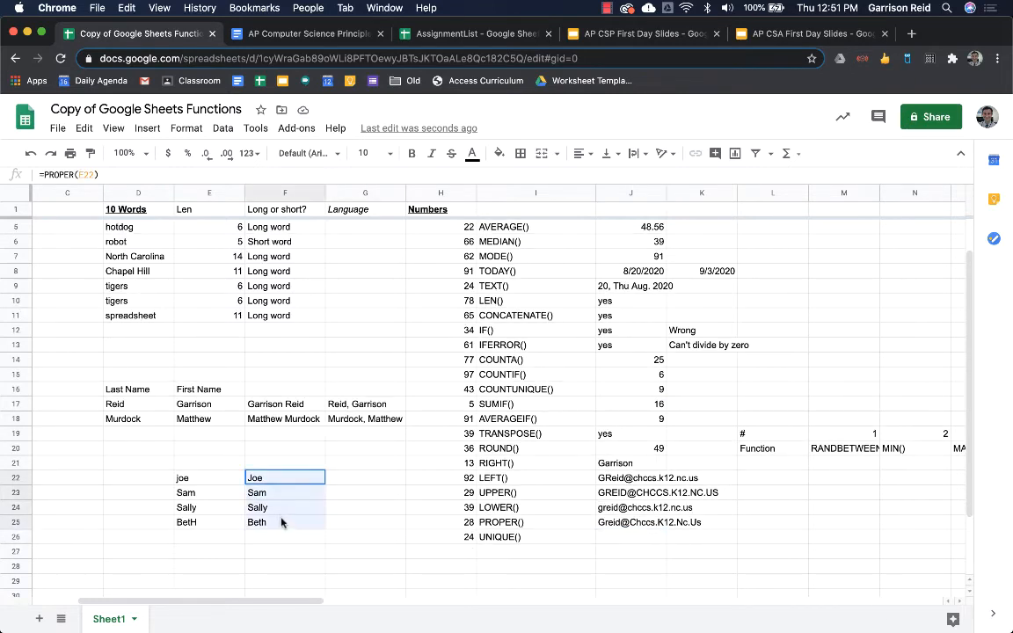
click(308, 551)
text(=)
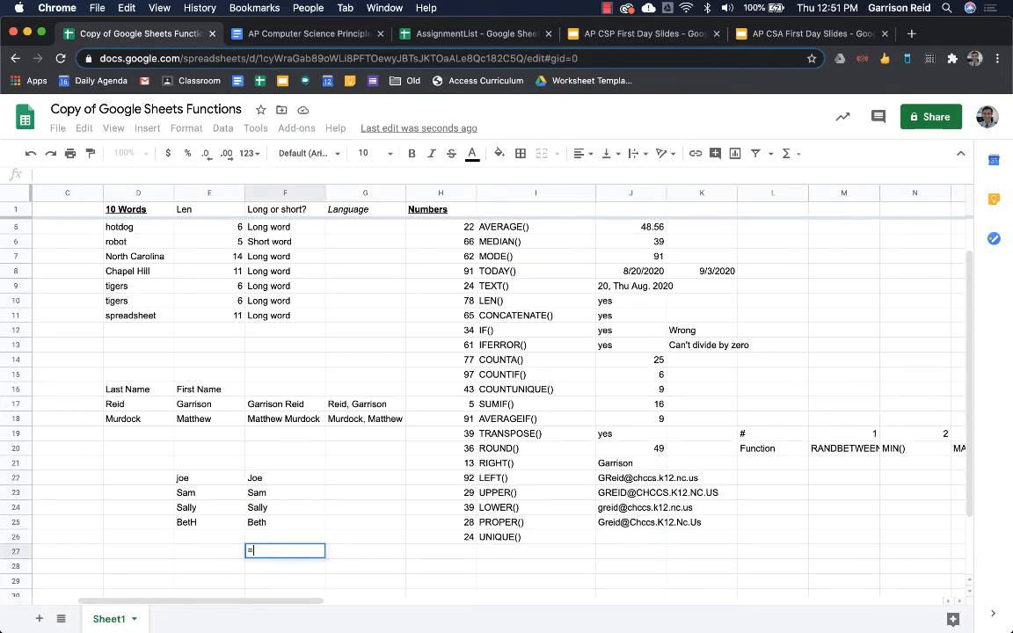
text(coun)
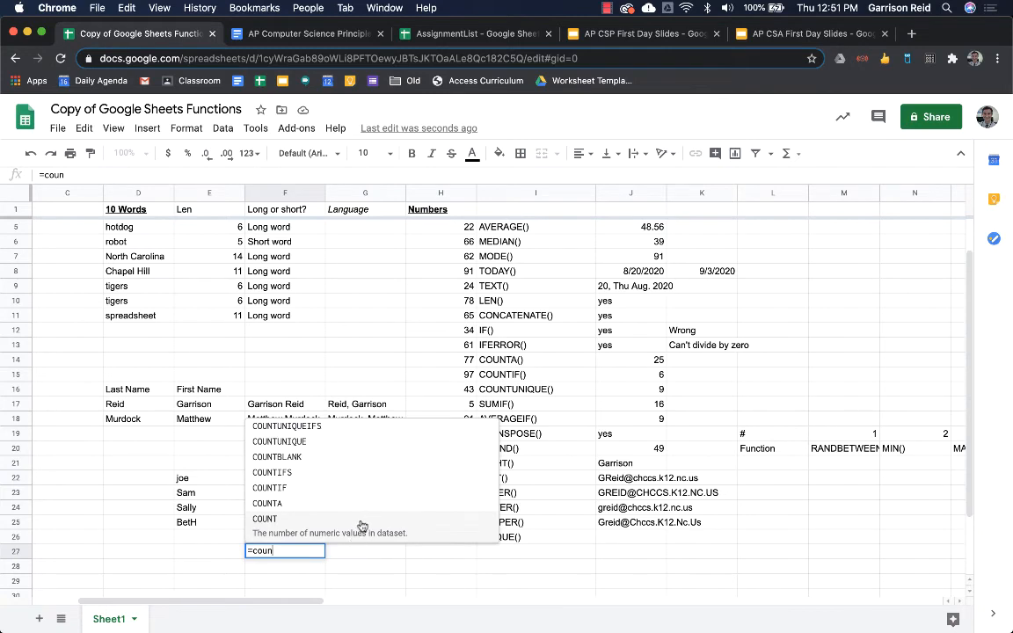
click(358, 444)
click(285, 522)
drag(285, 522, 285, 478)
key(Return)
key(Up)
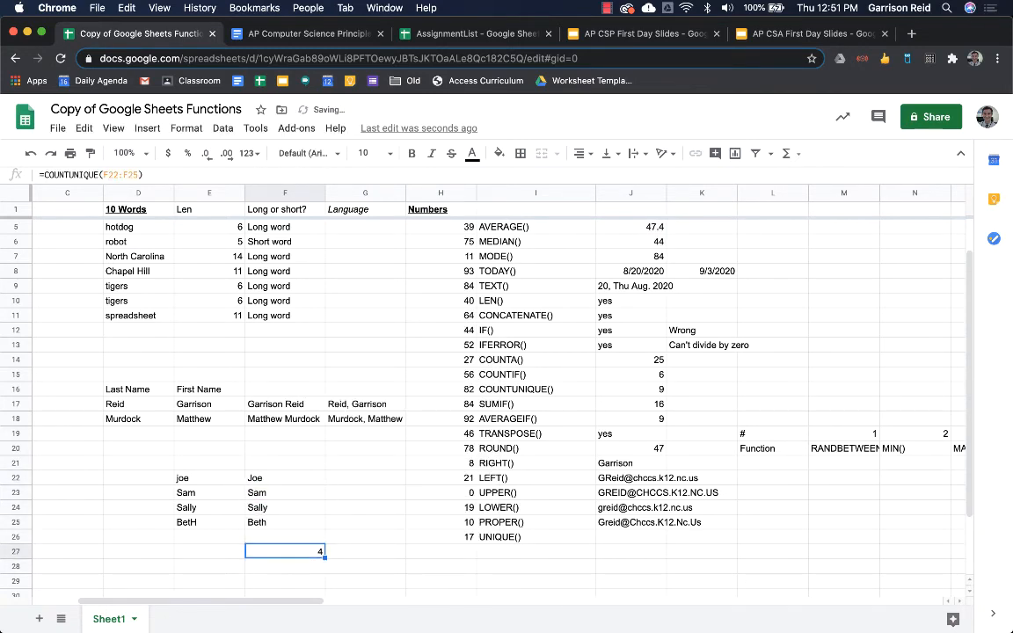
- Enter =UNIQUE(F22:F25) in G27 to list the distinct capitalized names
key(Right)
text(=uun)
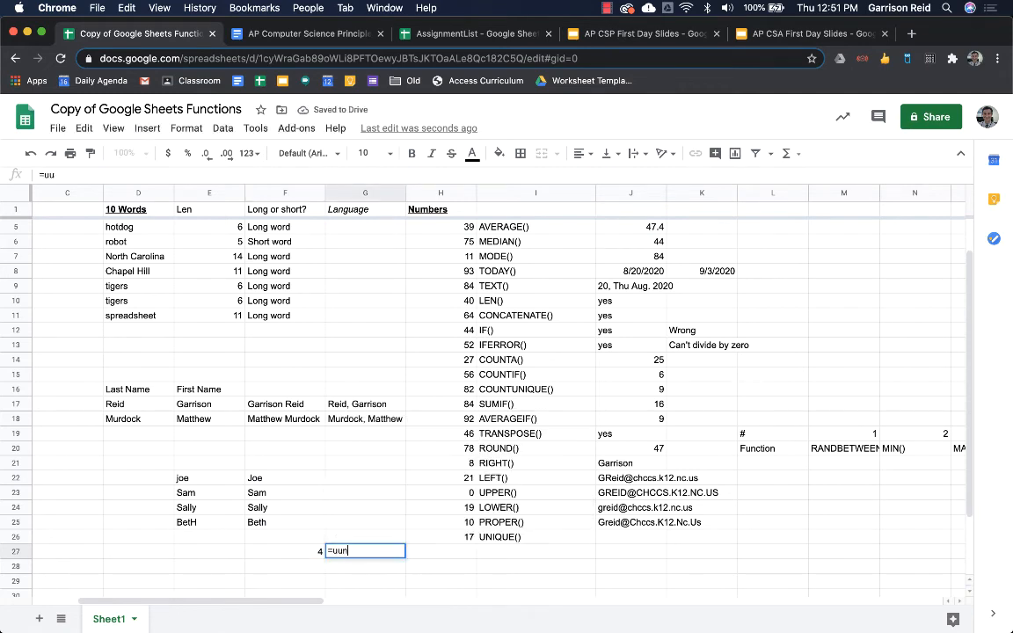
text(i)
key(BackSpace)
key(BackSpace)
key(BackSpace)
text(nIQUE()
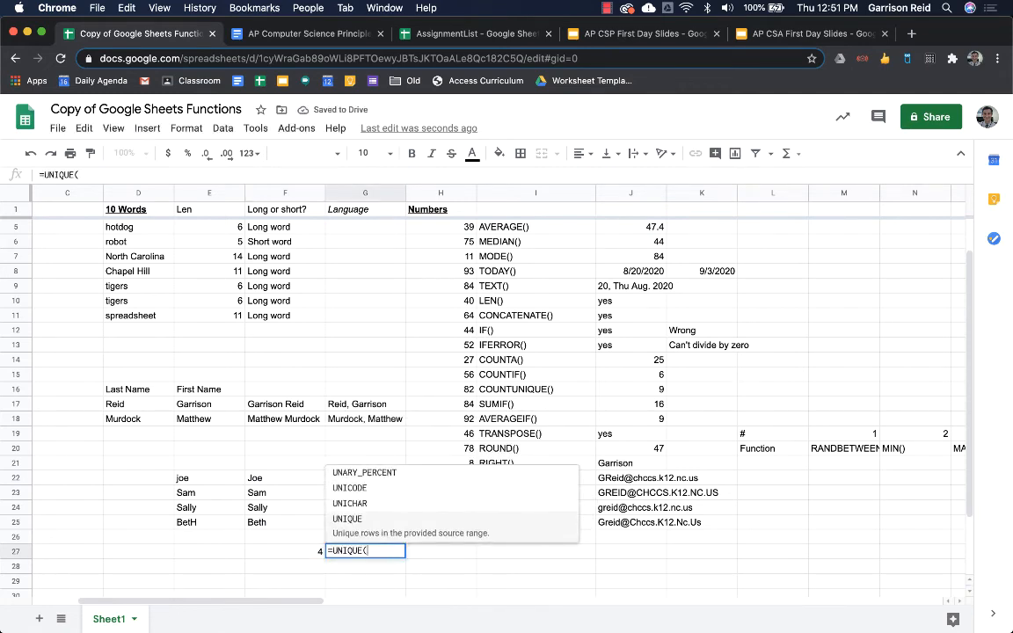
key(Left)
key(shift+Up)
key(shift+Up)
key(shift+Up)
key(shift+Up)
key(shift+Up)
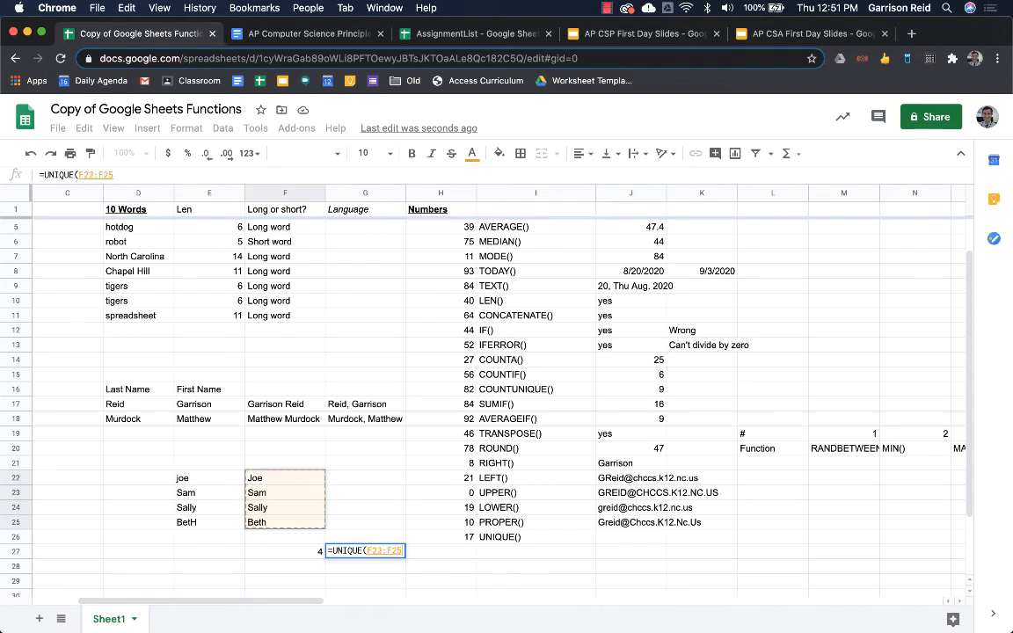
key(Return)
key(Up)
scroll(404, 479, down, 2)
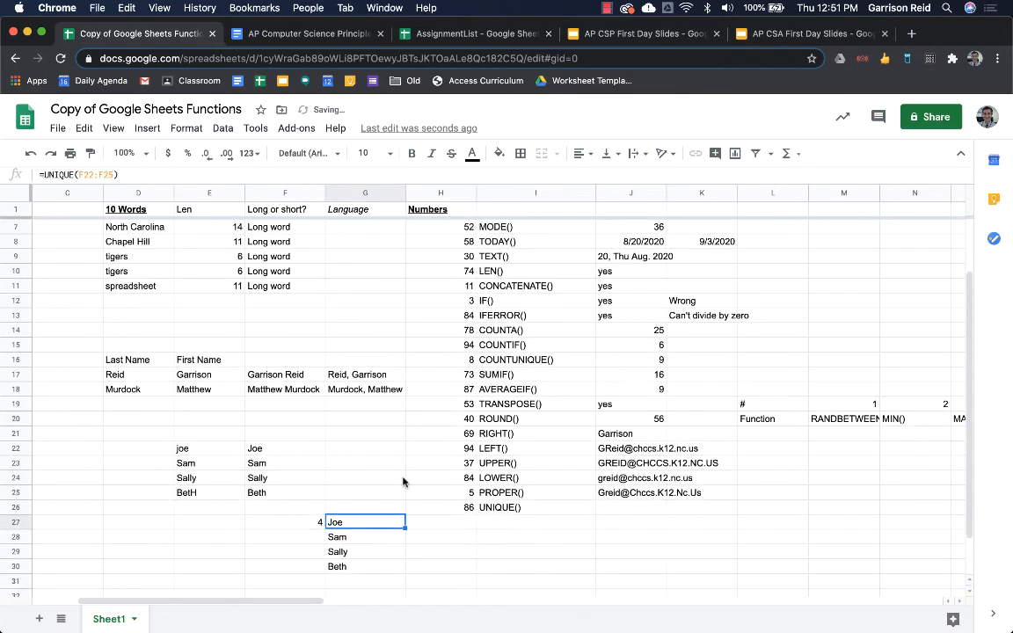
- Replace Sally with Beth in E24 to create a duplicate name
click(260, 451)
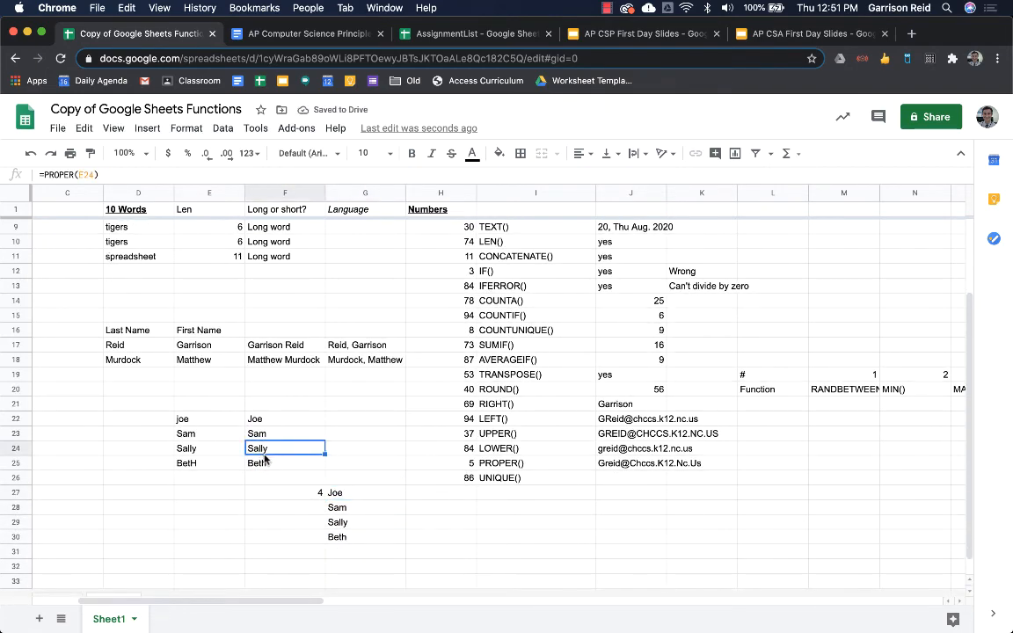
text(Beth)
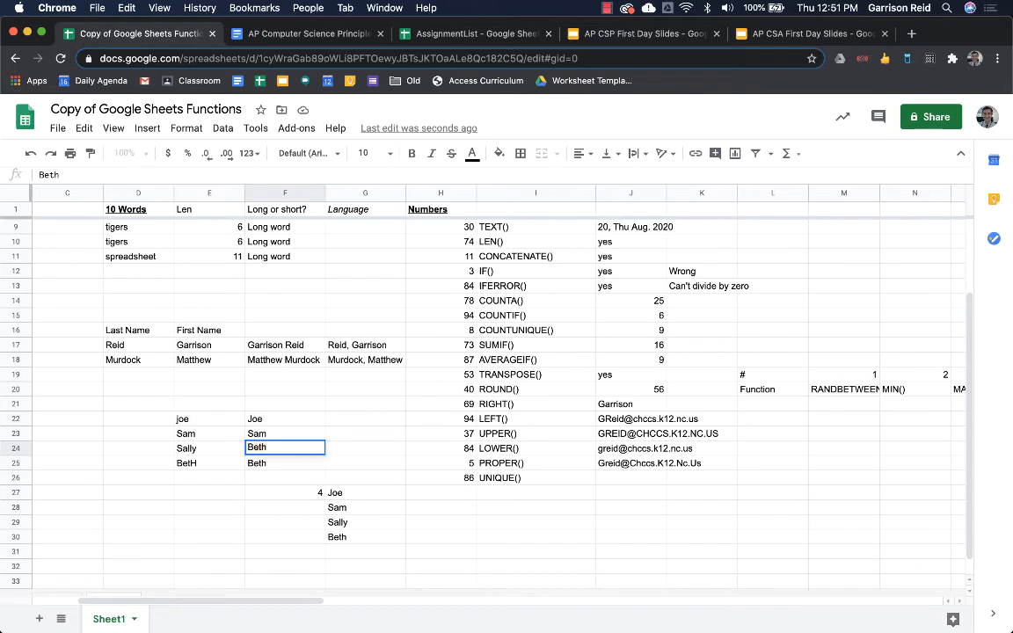
key(Escape)
key(Left)
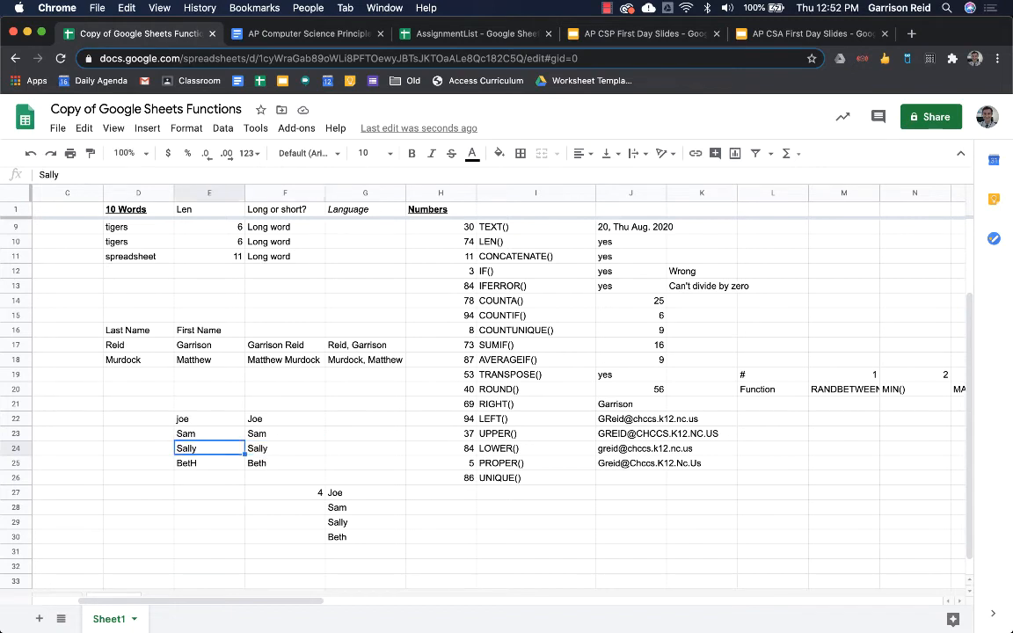
text(Beth)
key(Return)
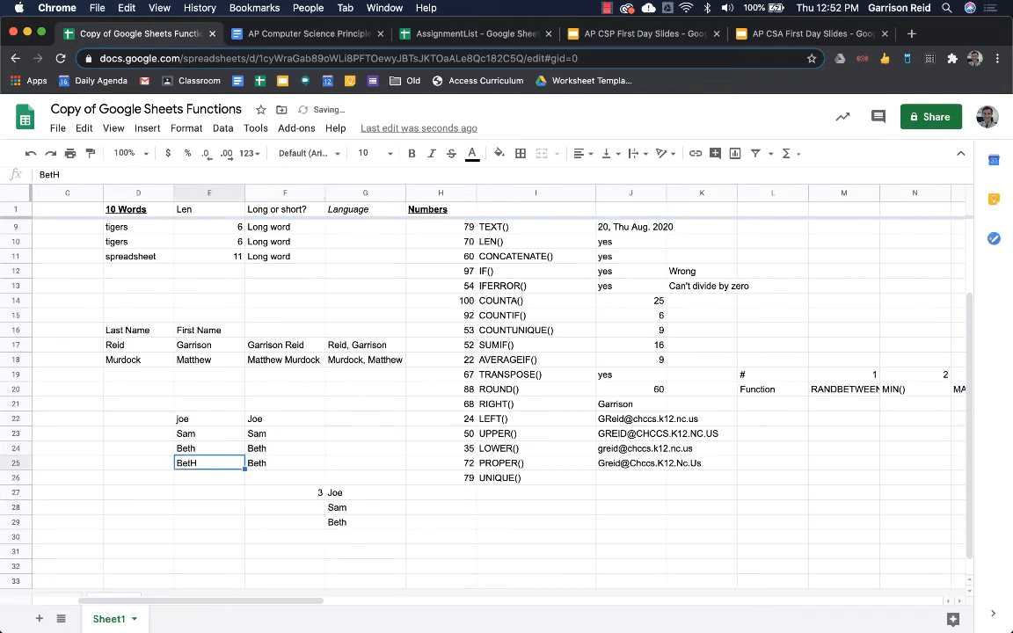
key(Up)
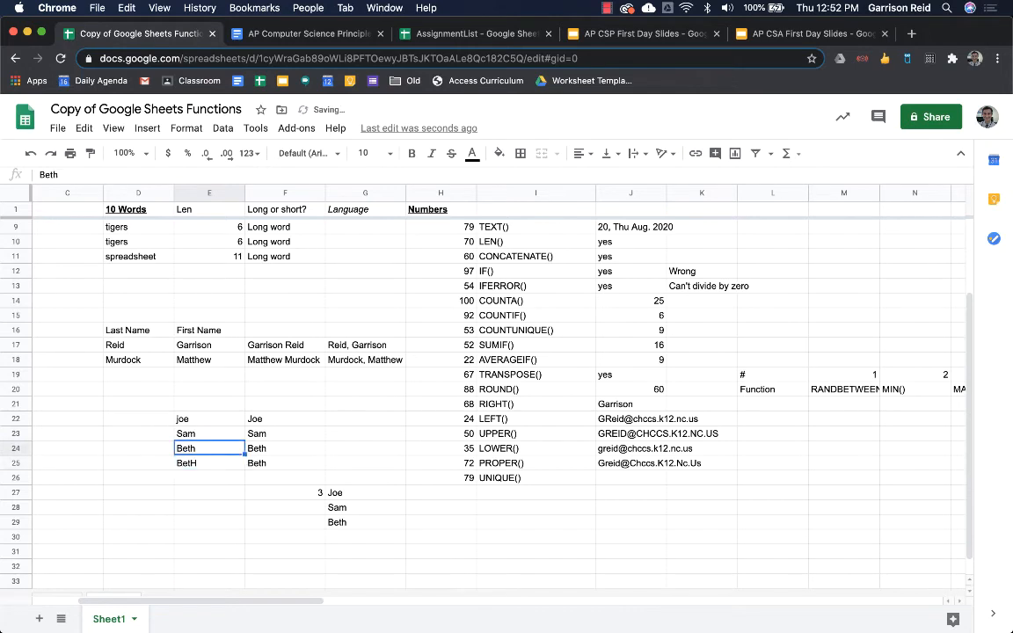
- Compare the Beth and BetH entries and their PROPER results
drag(204, 464, 207, 451)
click(207, 461)
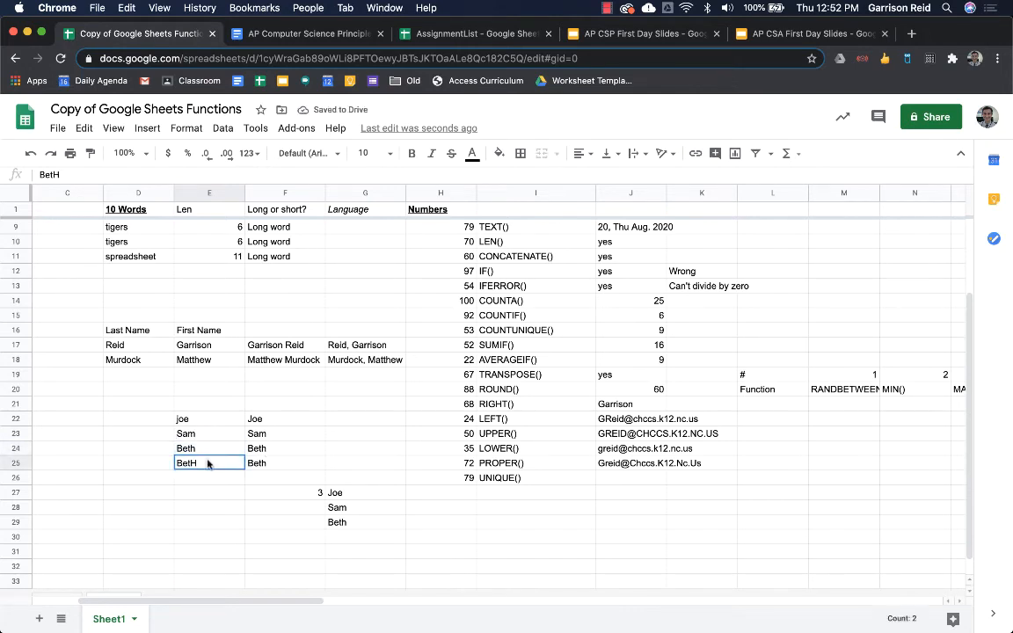
click(205, 455)
click(208, 465)
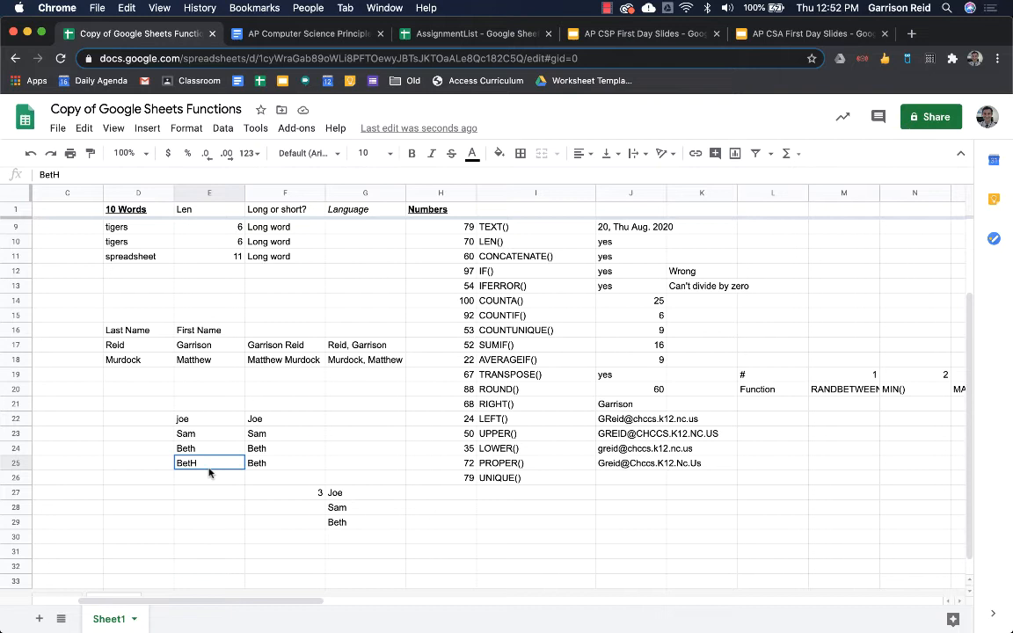
click(261, 454)
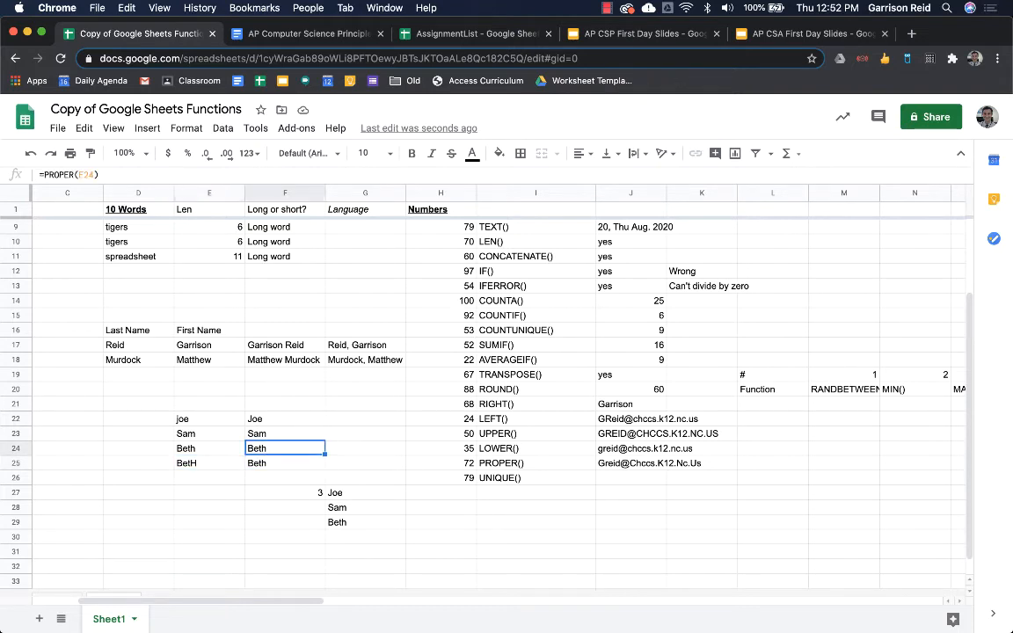
key(Down)
- Check the updated unique list Joe, Sam, Beth and reopen G27's UNIQUE formula
key(Up)
key(Down)
key(Down)
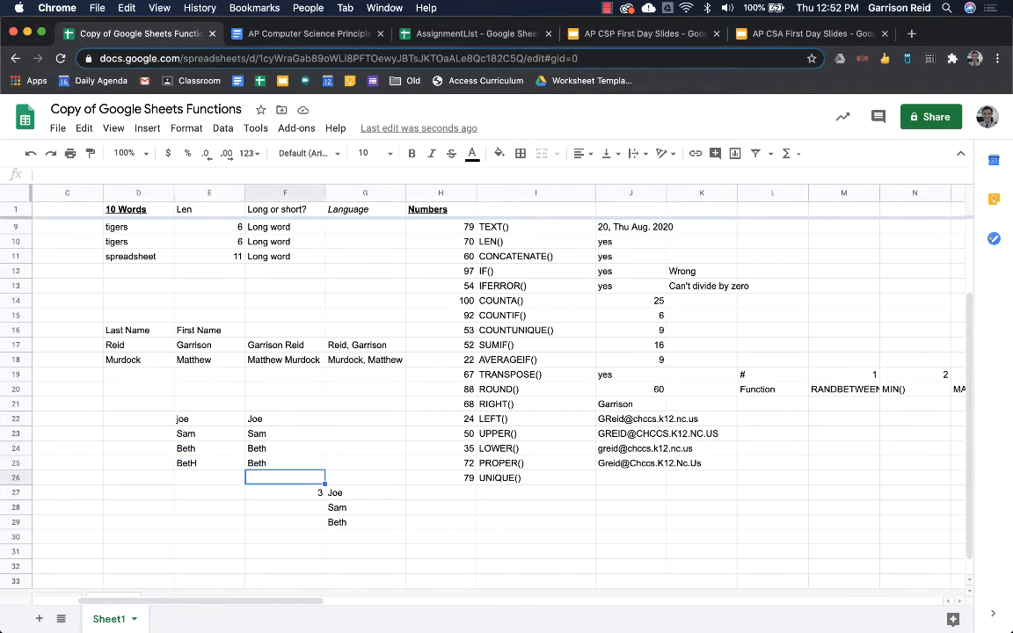
key(Right)
key(Right)
key(Down)
key(Down)
key(Left)
key(Down)
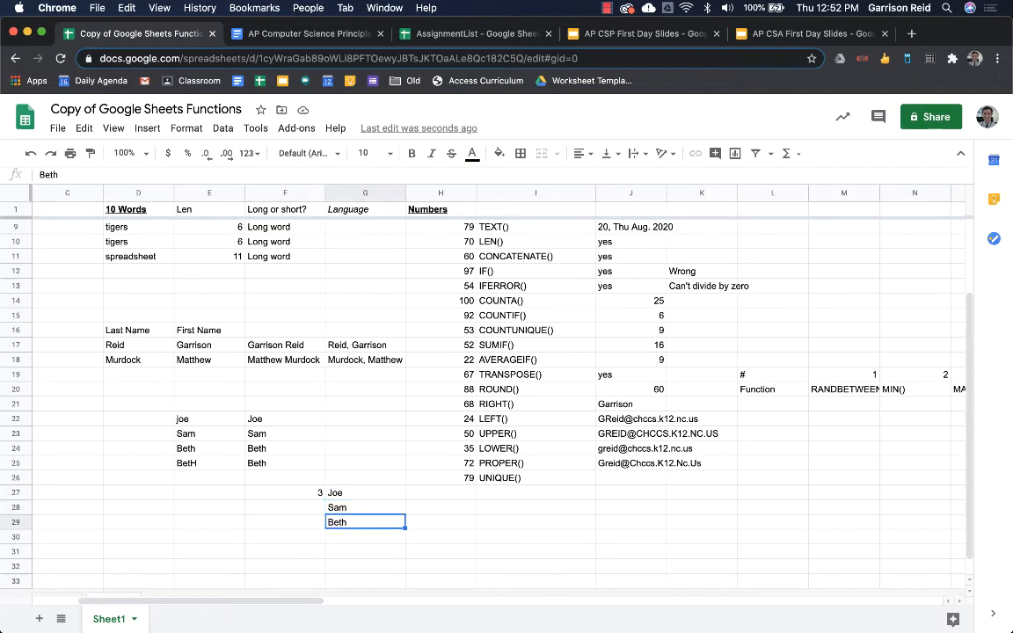
key(Up)
key(Up)
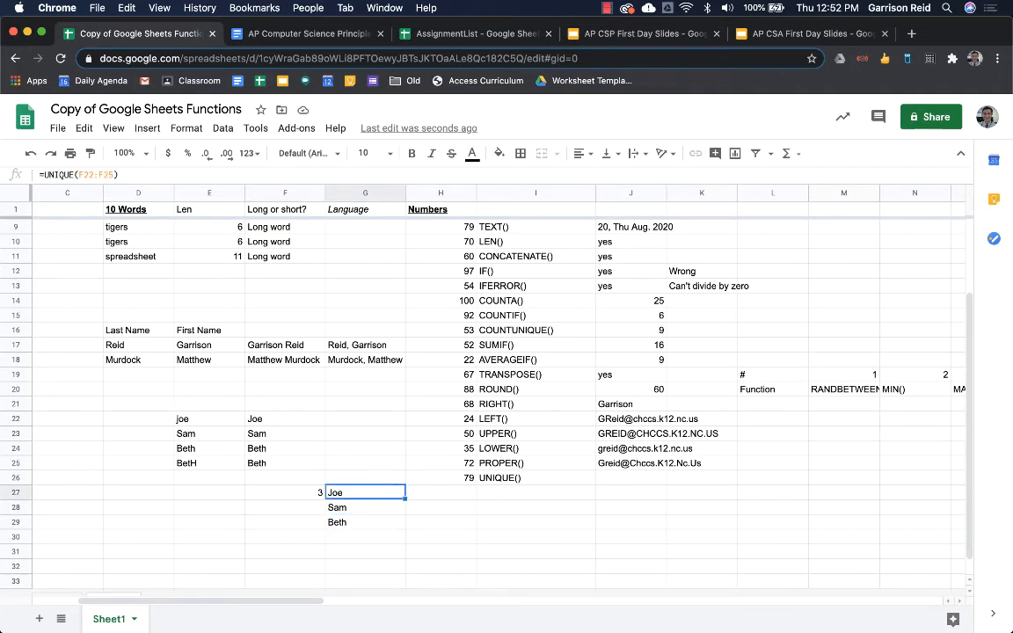
key(Return)
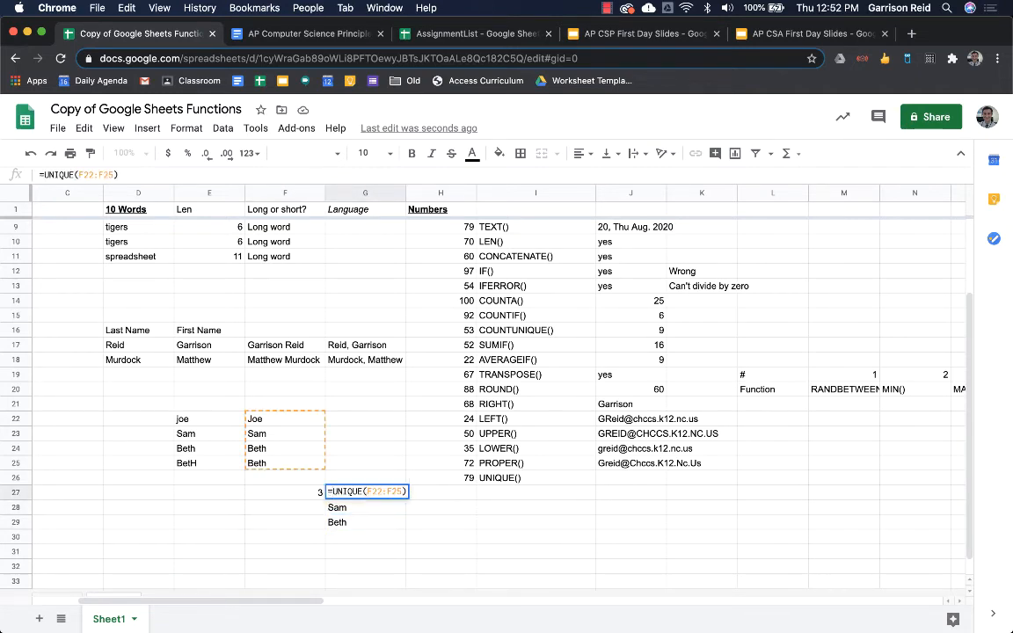
- Wrap G27's UNIQUE formula in SORT so it lists Beth, Joe, Sam, checking the SORT help
text(sort()
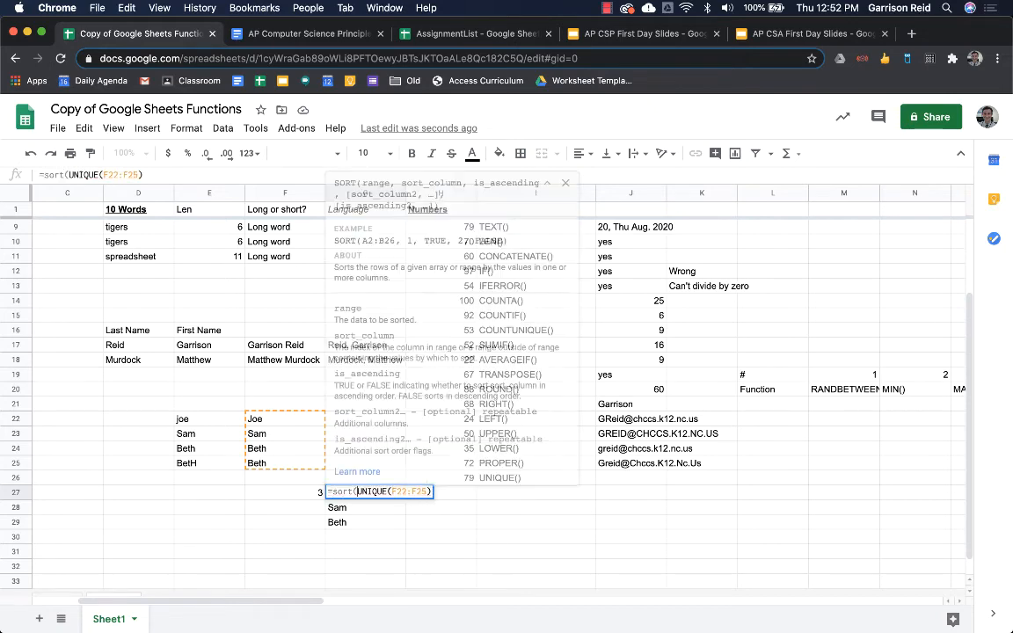
key(Return)
key(Up)
key(Down)
key(Down)
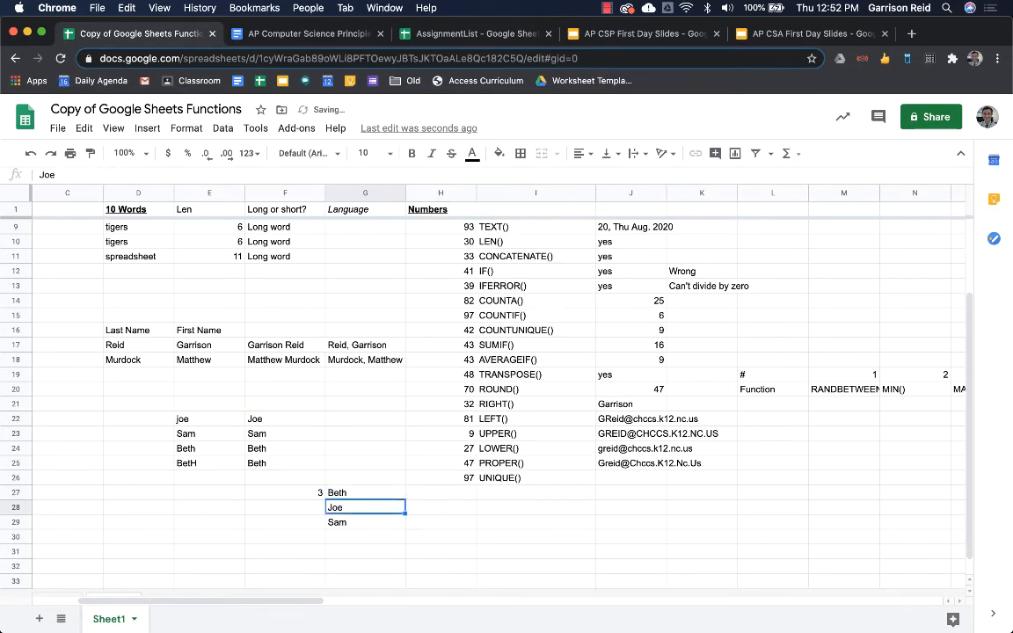
key(Up)
key(Up)
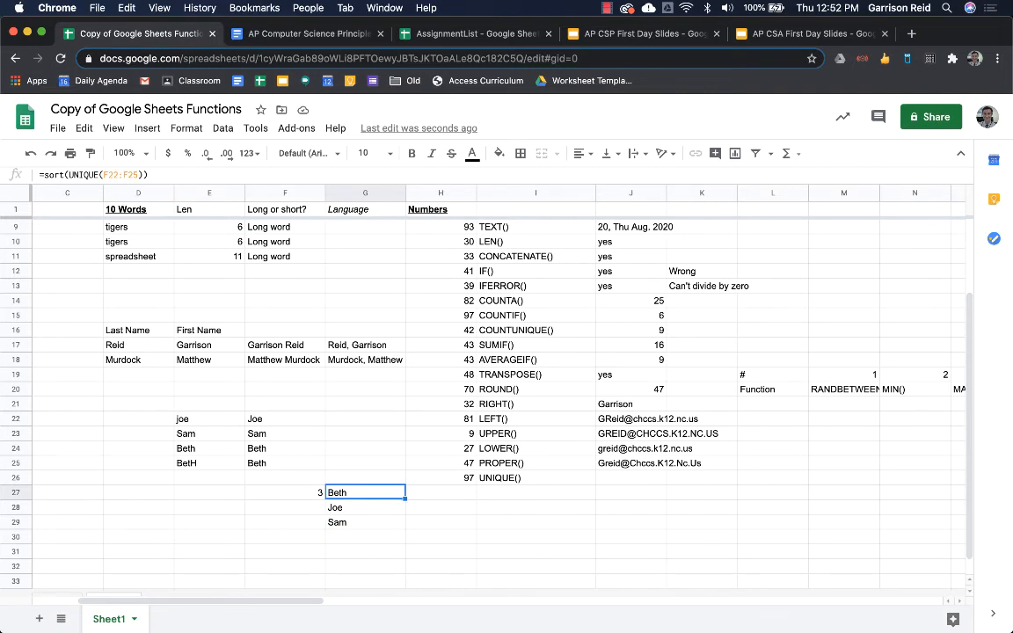
key(Return)
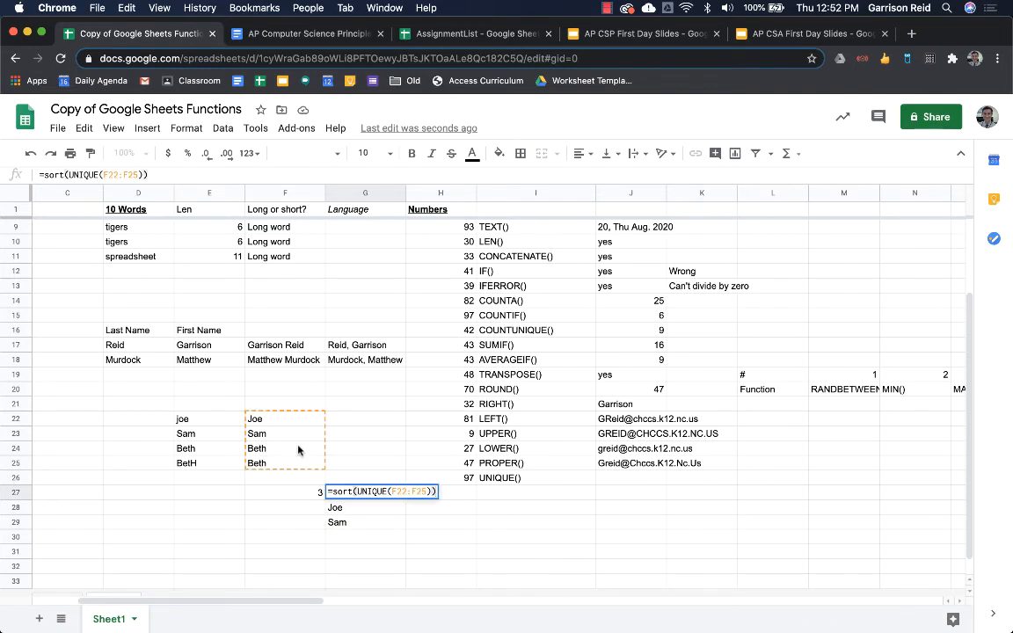
click(363, 491)
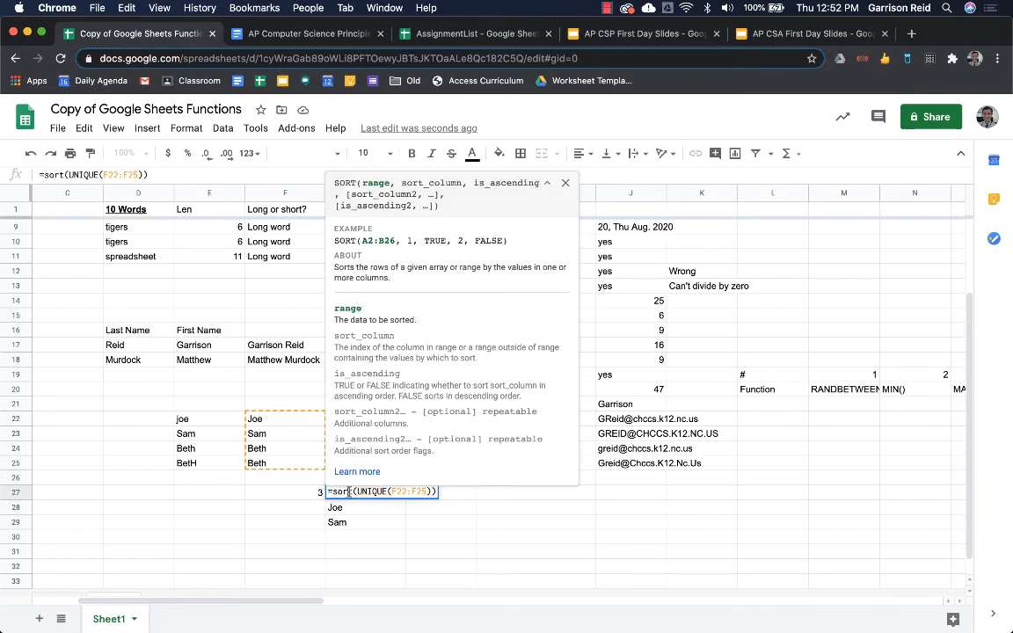
key(Return)
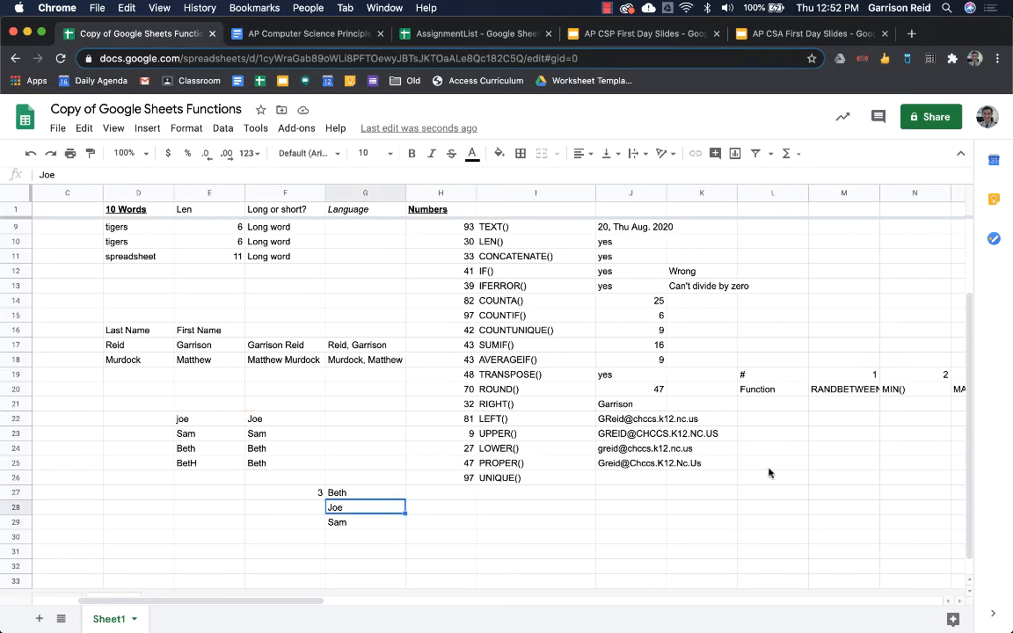
- Inspect the CONCATENATE formula in J22, then return to the sorted names in G27
click(668, 450)
key(Left)
key(Up)
key(Up)
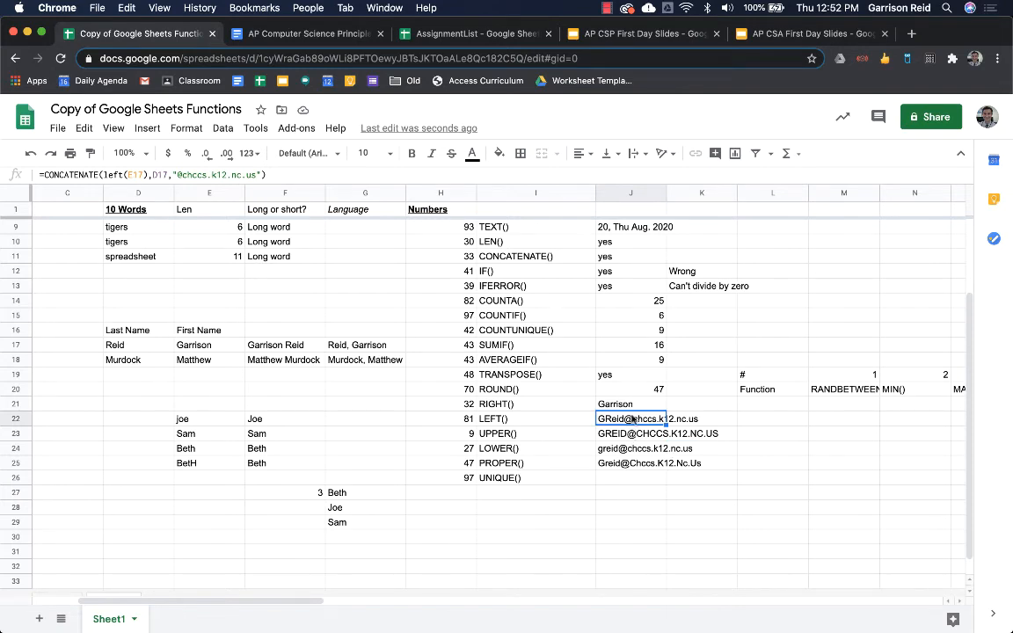
double_click(666, 418)
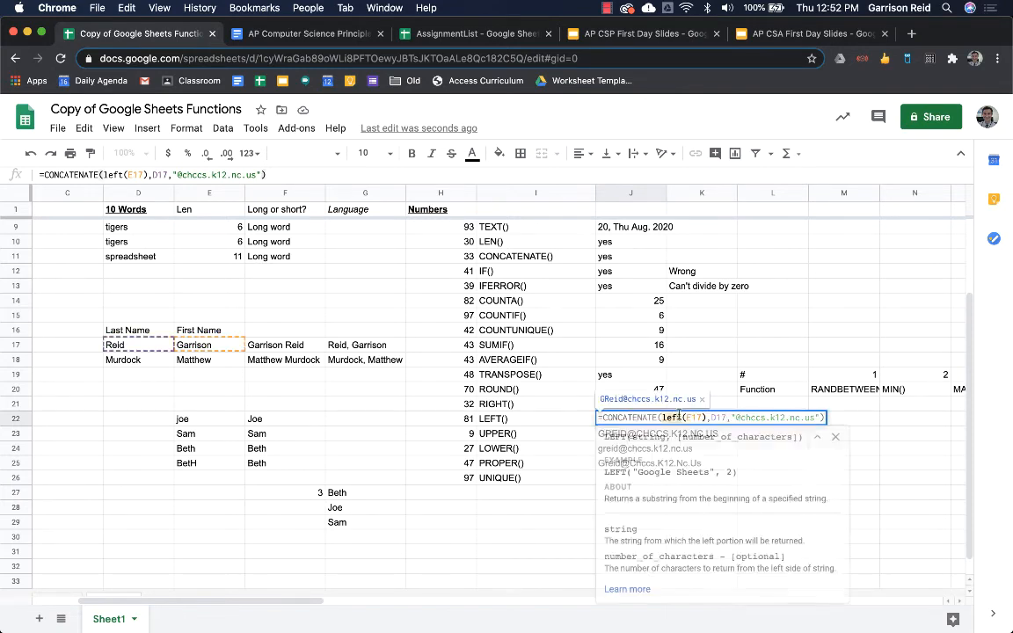
click(645, 417)
key(Return)
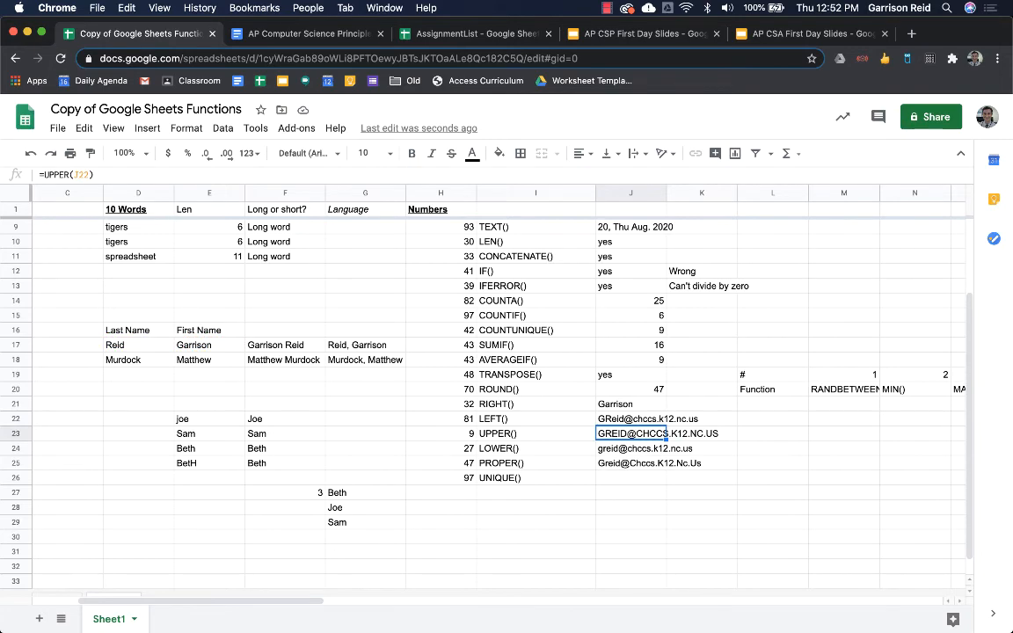
scroll(559, 458, down, 1)
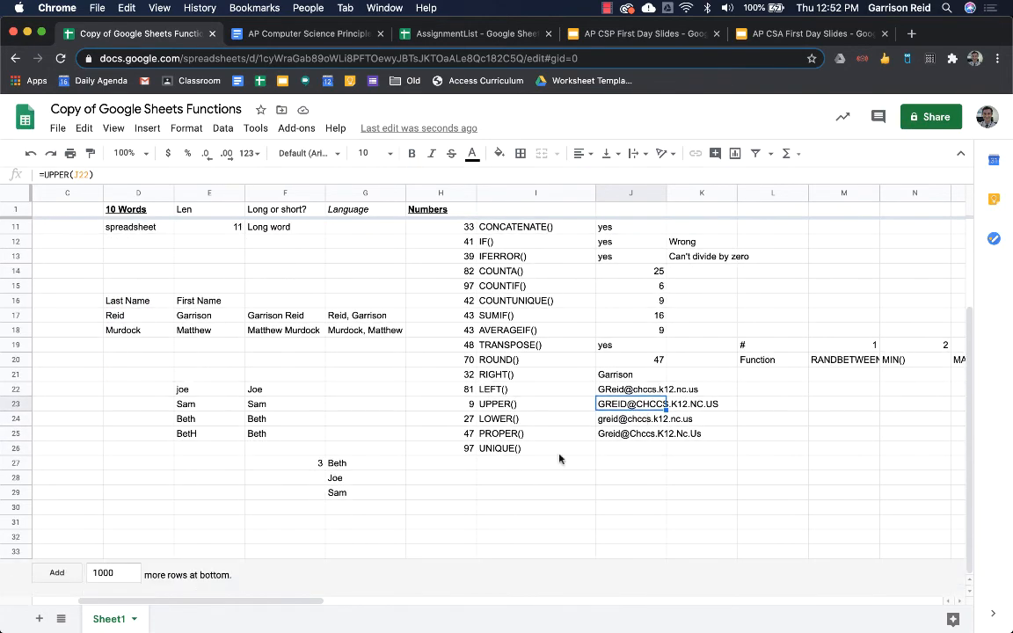
click(378, 467)
- Enter =TRANSPOSE(sort(unique(F22:F25))) in I30 to spread Beth, Joe, Sam across row 30
click(556, 506)
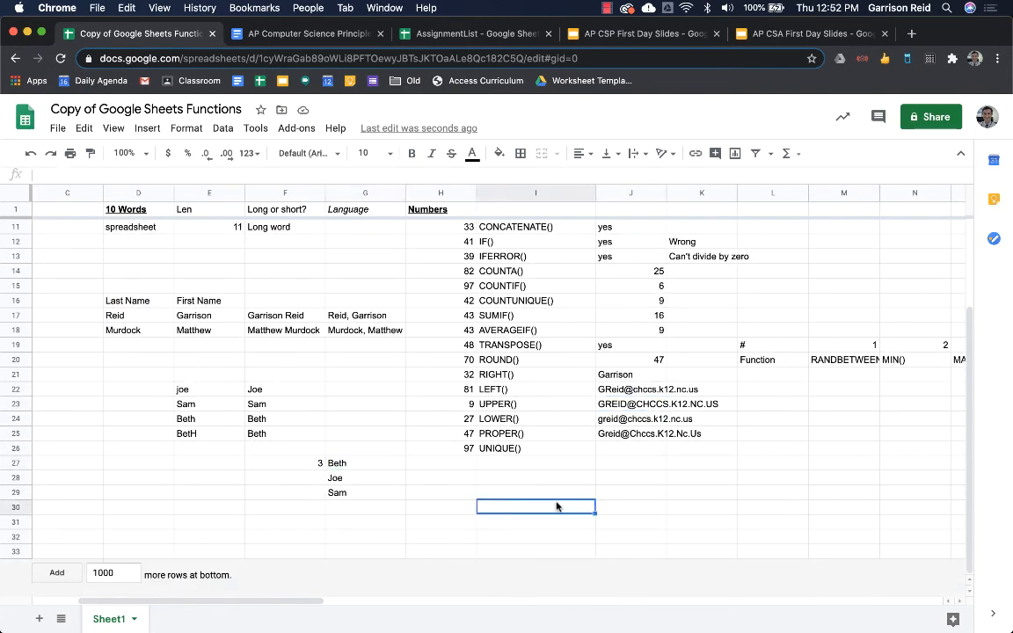
text(=tran)
key(Tab)
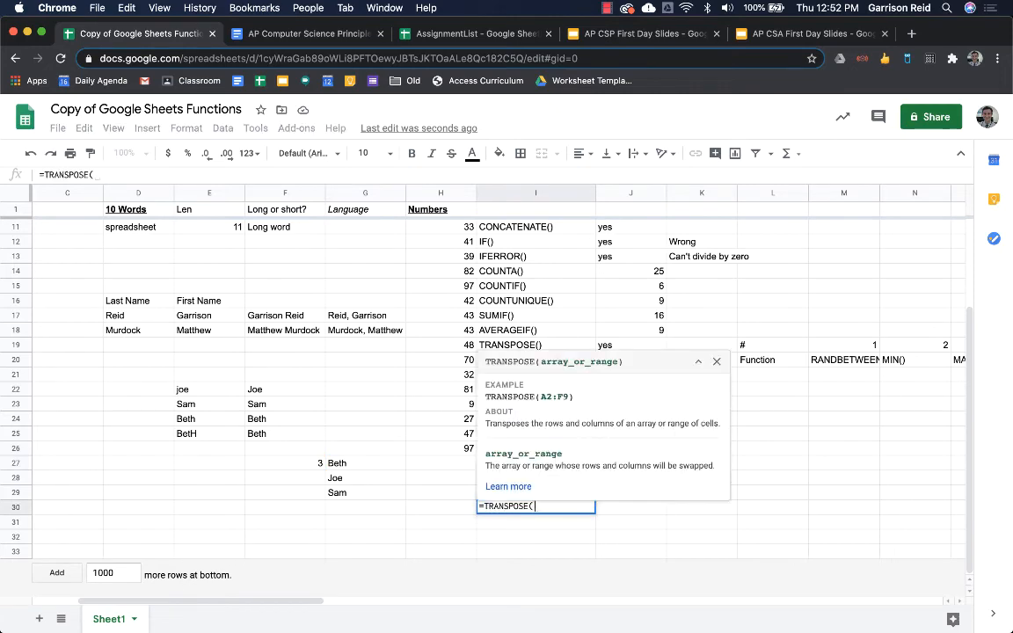
text(sort)
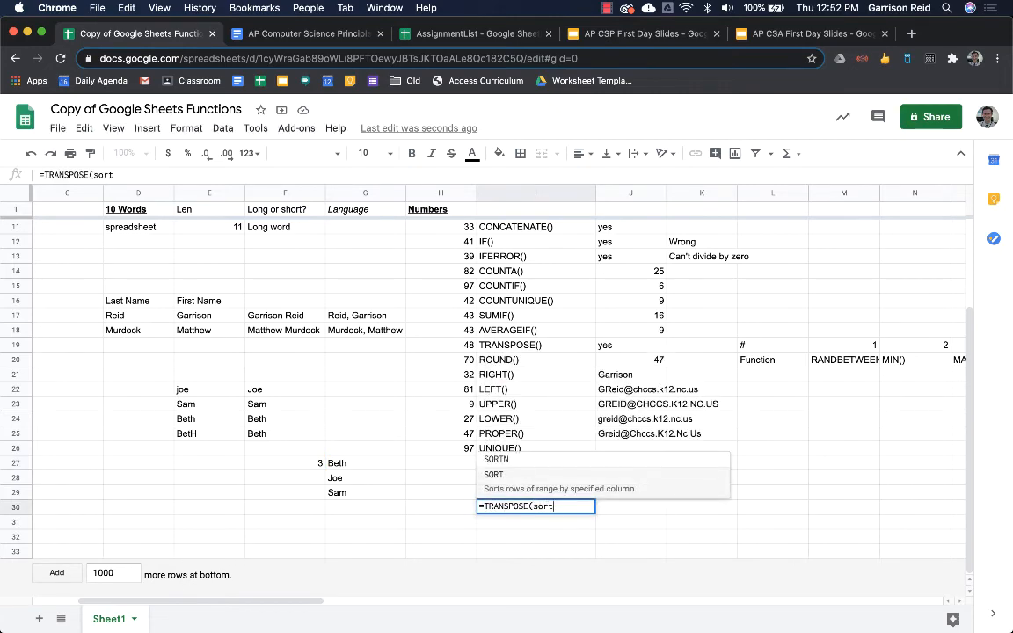
text((unique)
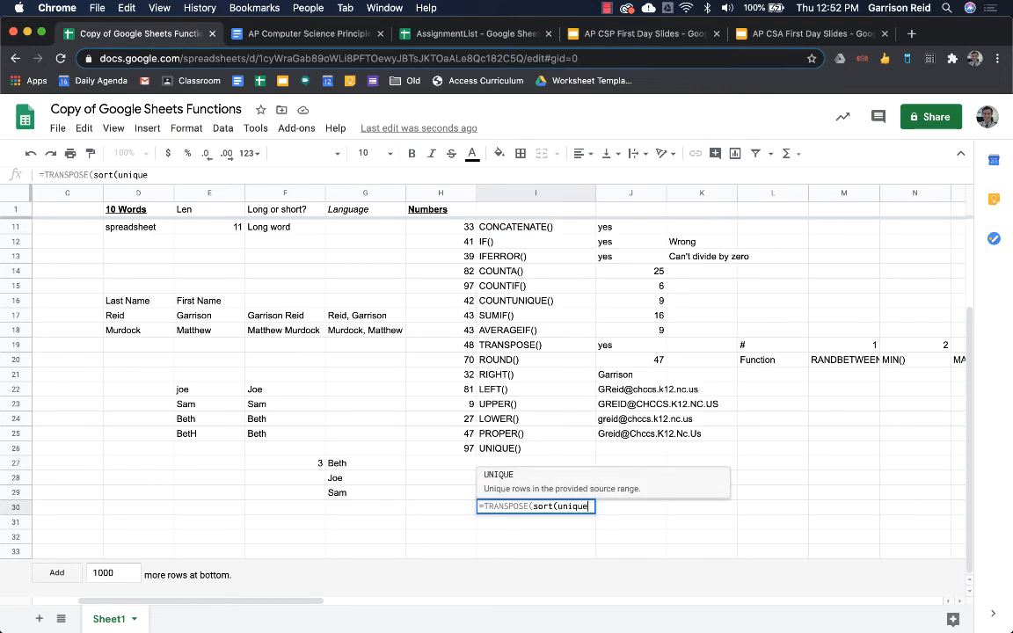
text(()
click(301, 389)
key(super+shift+Down)
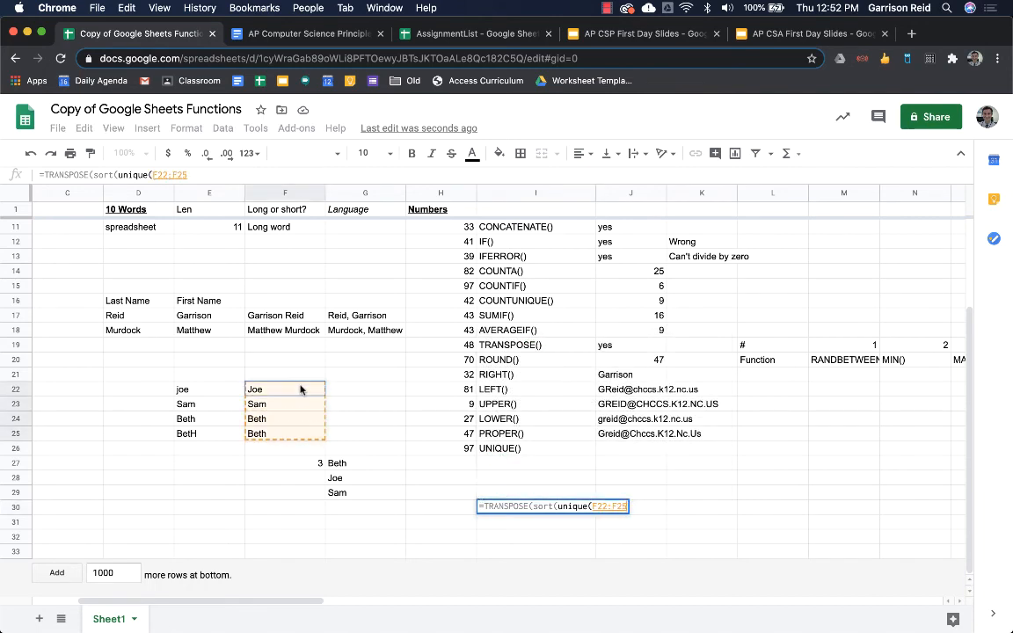
key(Return)
key(Up)
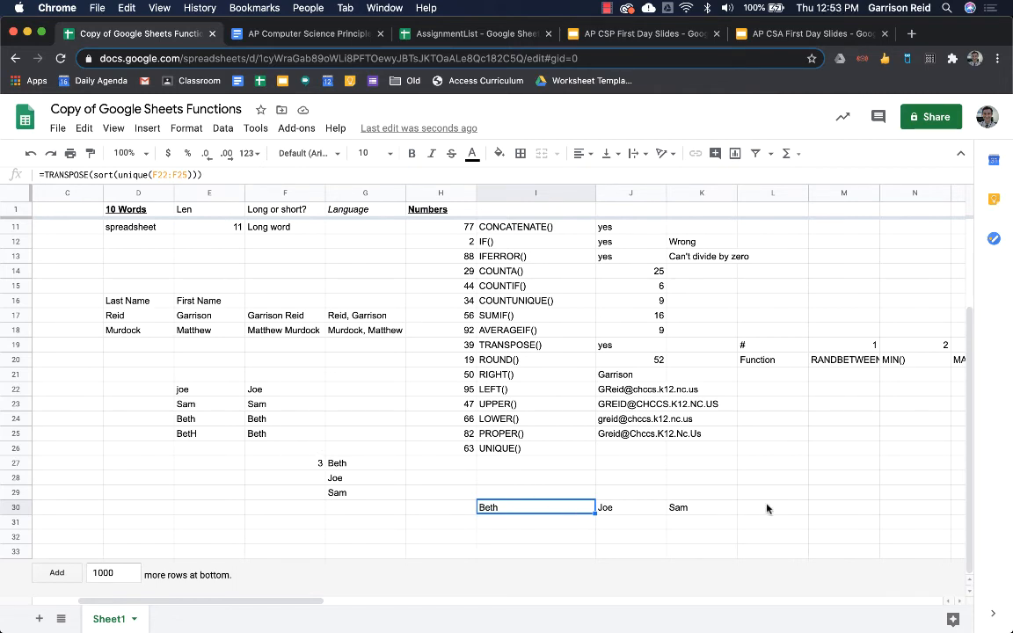
- Review the TRANSPOSE formula in I30 and scroll back to the top-left of the sheet
double_click(561, 510)
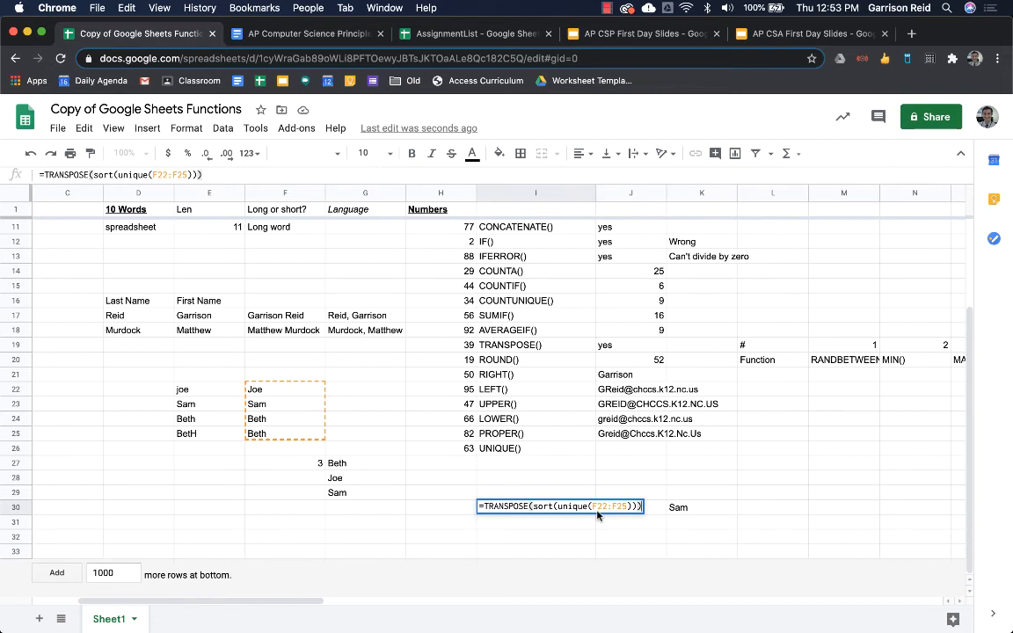
key(Return)
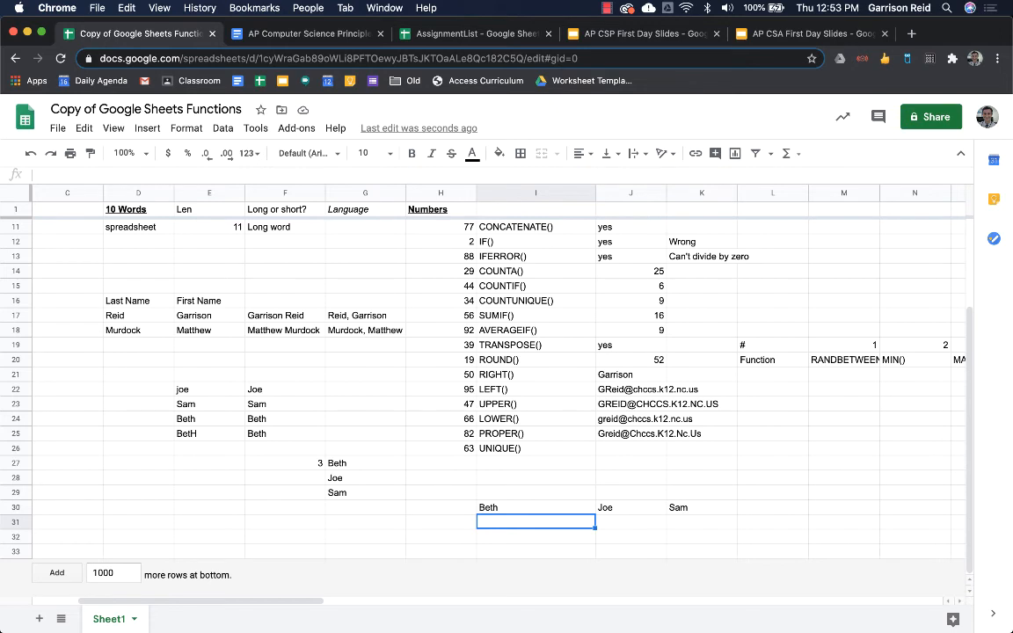
key(Up)
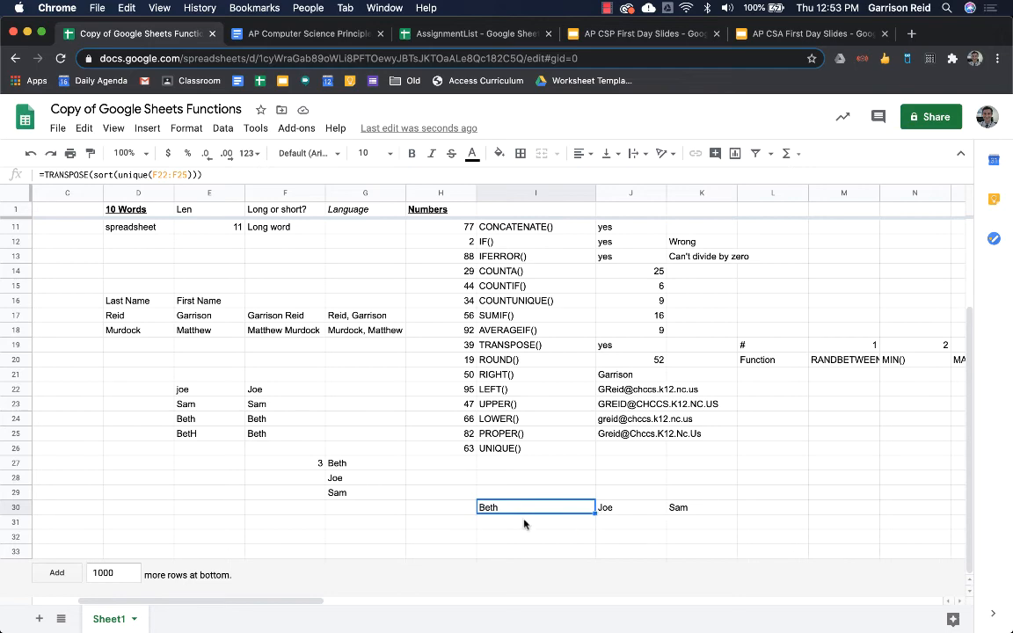
scroll(524, 524, up, 5)
scroll(524, 524, left, 3)
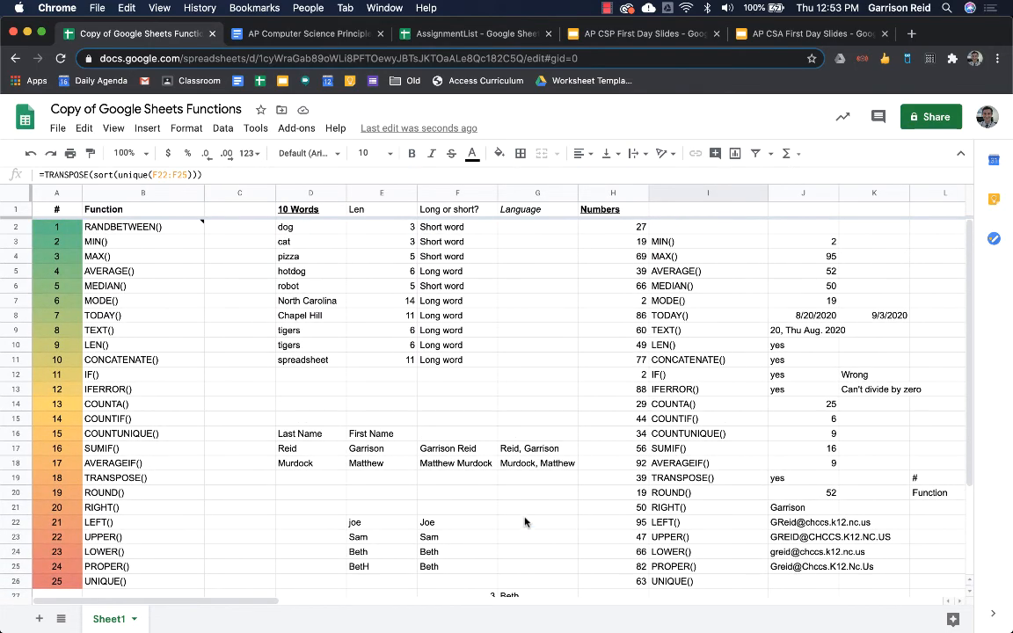
- Enter a GOOGLETRANSLATE formula on D2 from "en" in G2 and fill it down to G11
click(522, 230)
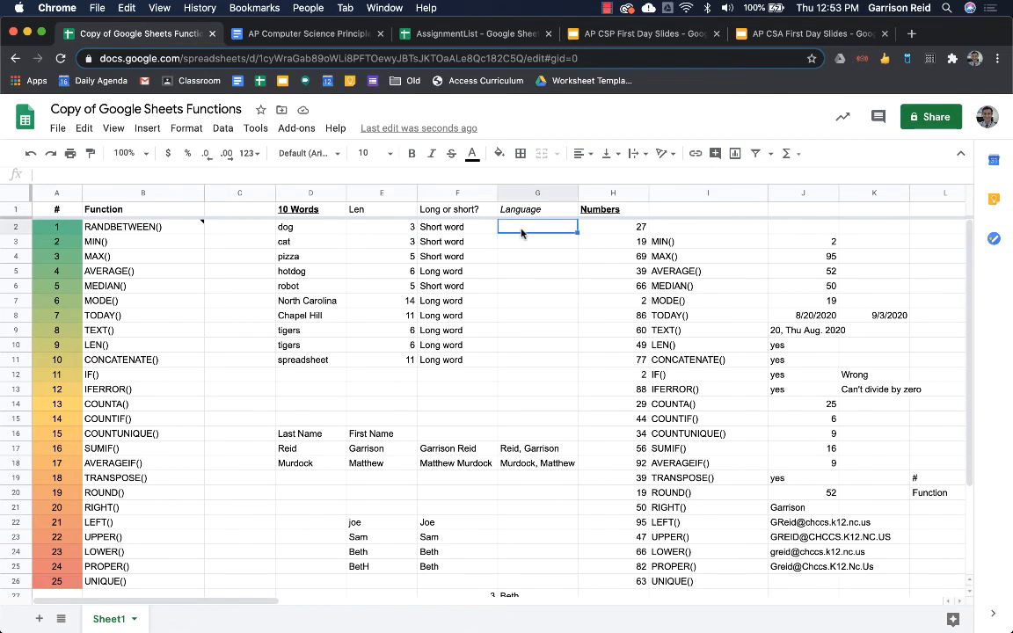
text(=g)
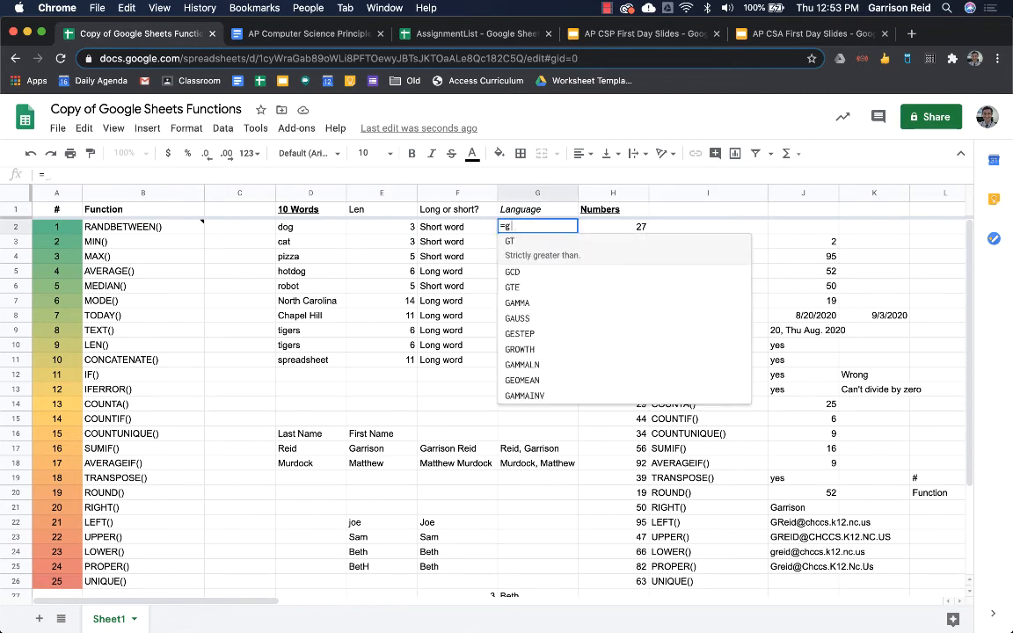
text(ooglet)
key(Tab)
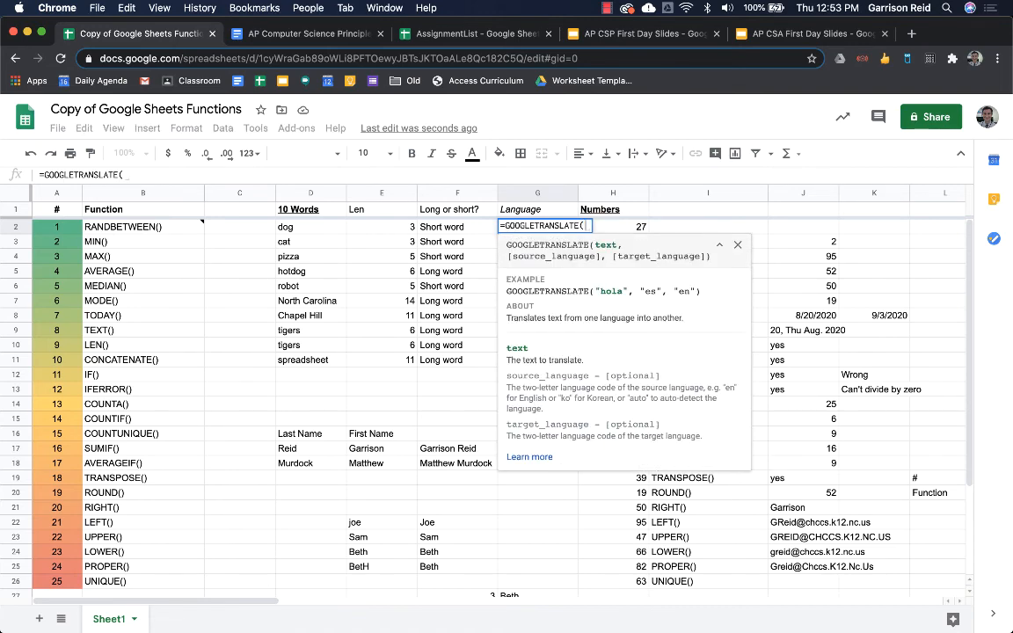
key(Left)
key(Left)
key(Left)
text(,)
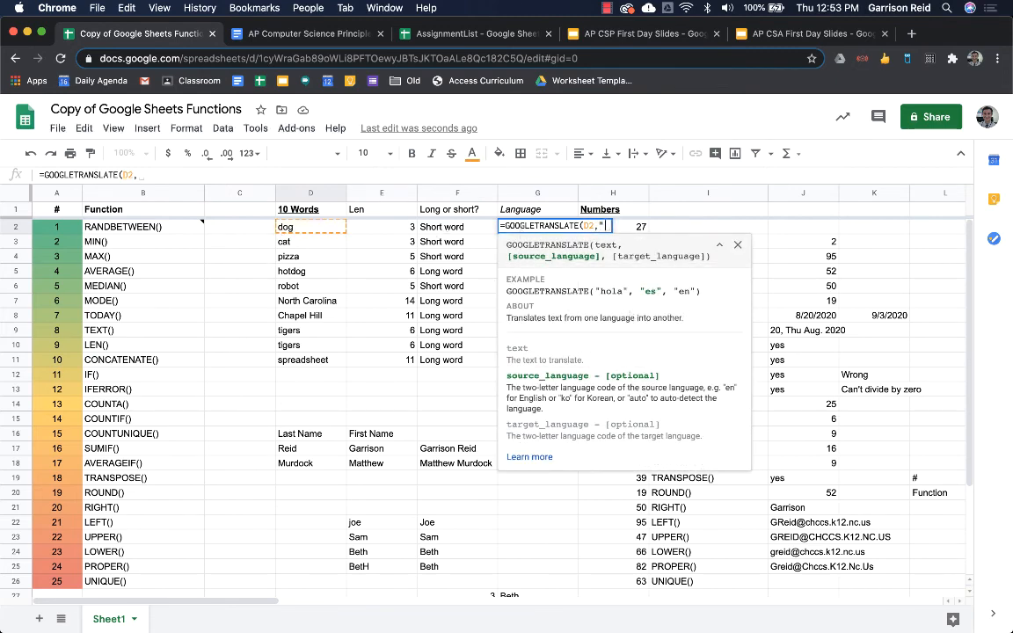
text("en",)
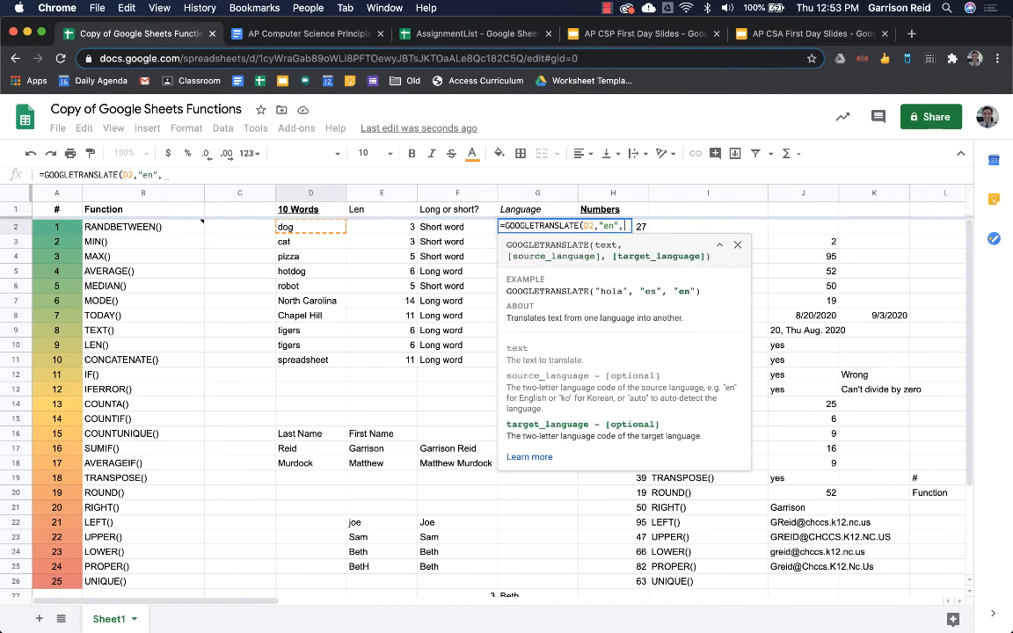
text(")
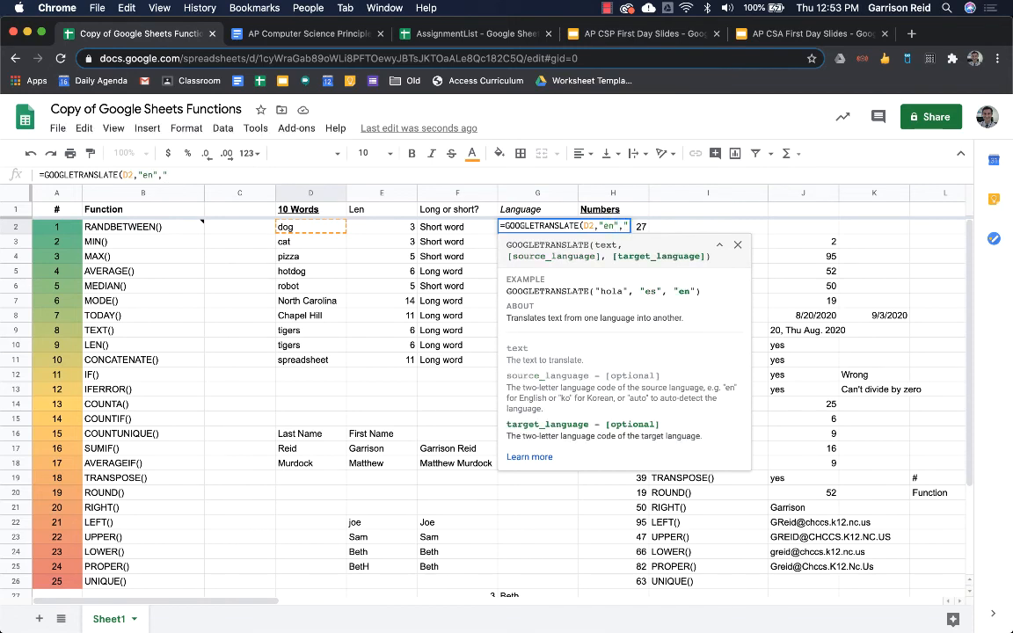
text(es"))
key(Return)
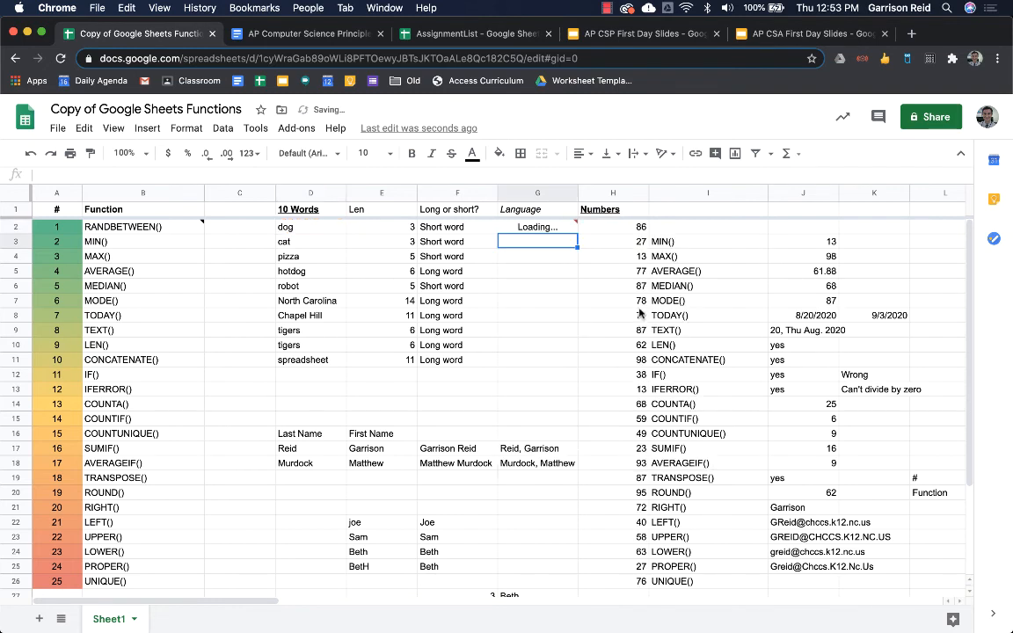
click(527, 227)
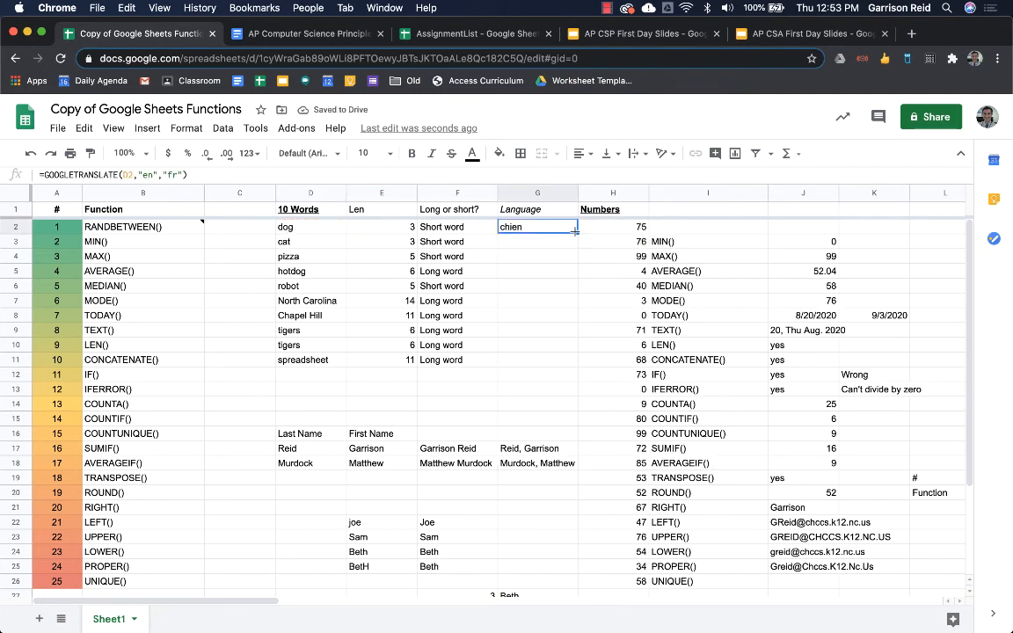
drag(576, 231, 563, 356)
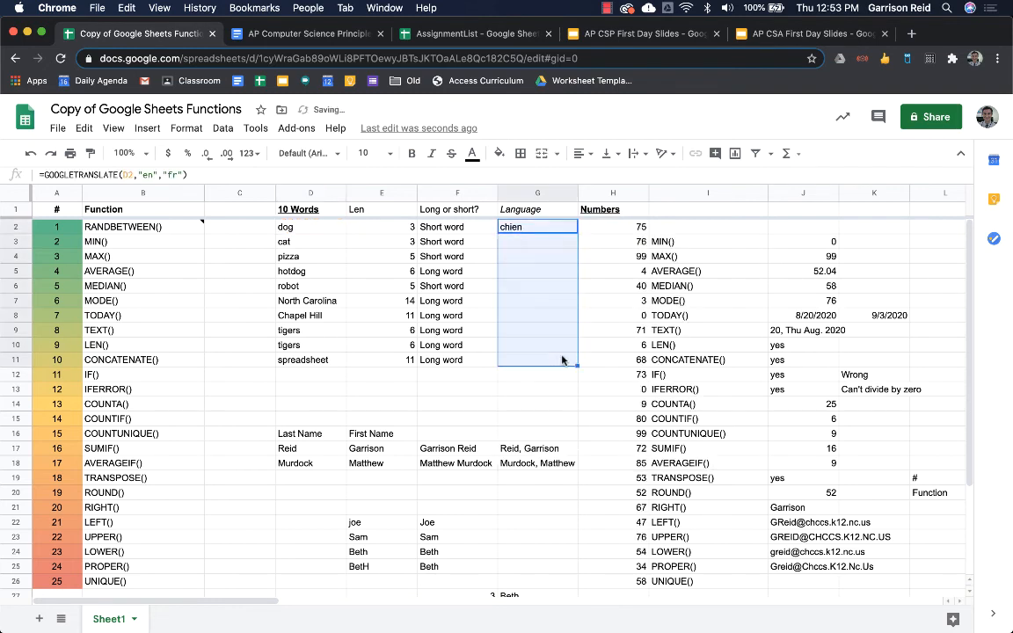
- Change G2's target language code to "ja" for Japanese
click(552, 228)
key(Return)
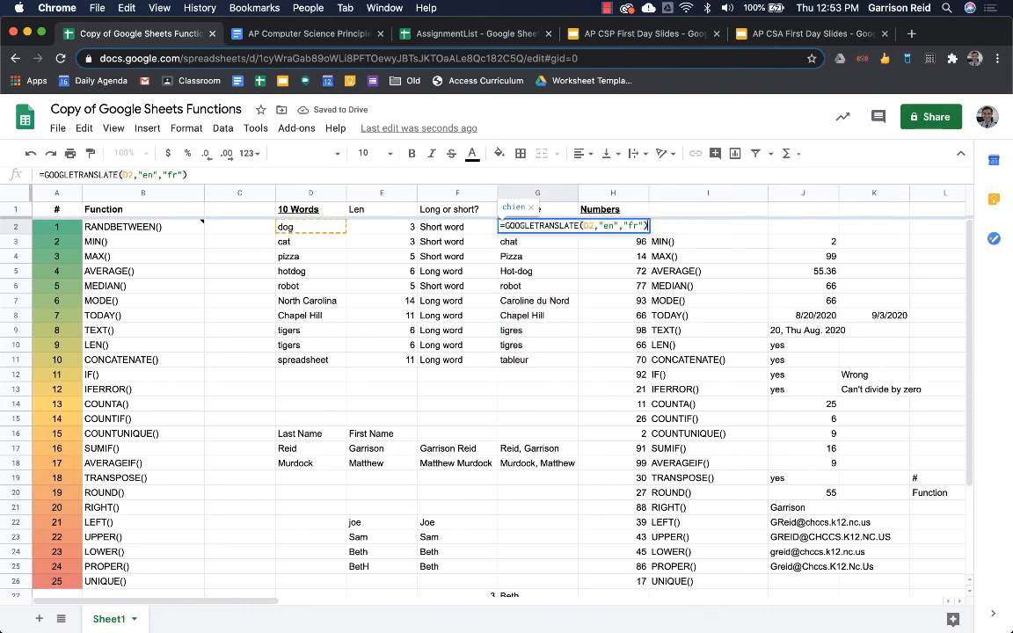
key(Left)
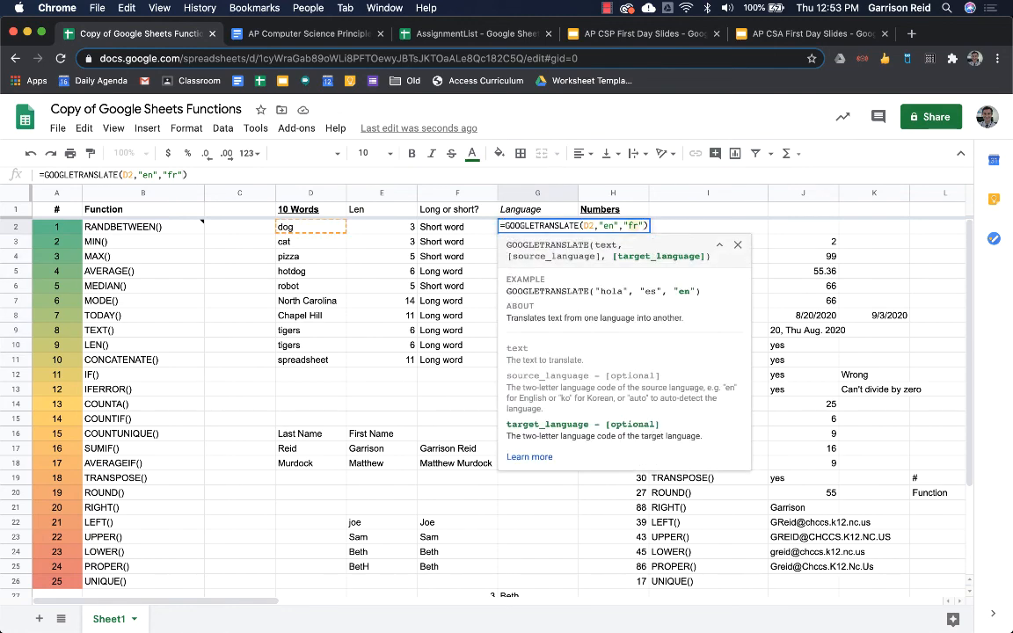
key(Return)
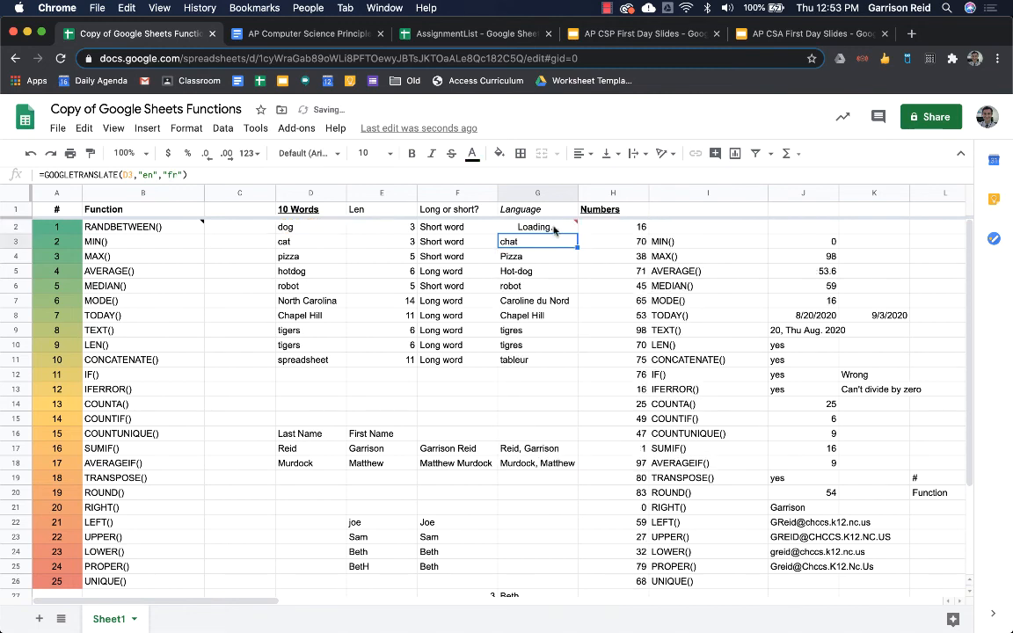
- Fill G2's Japanese translation formula down through G11 and recommit G2 to retry loading
click(550, 228)
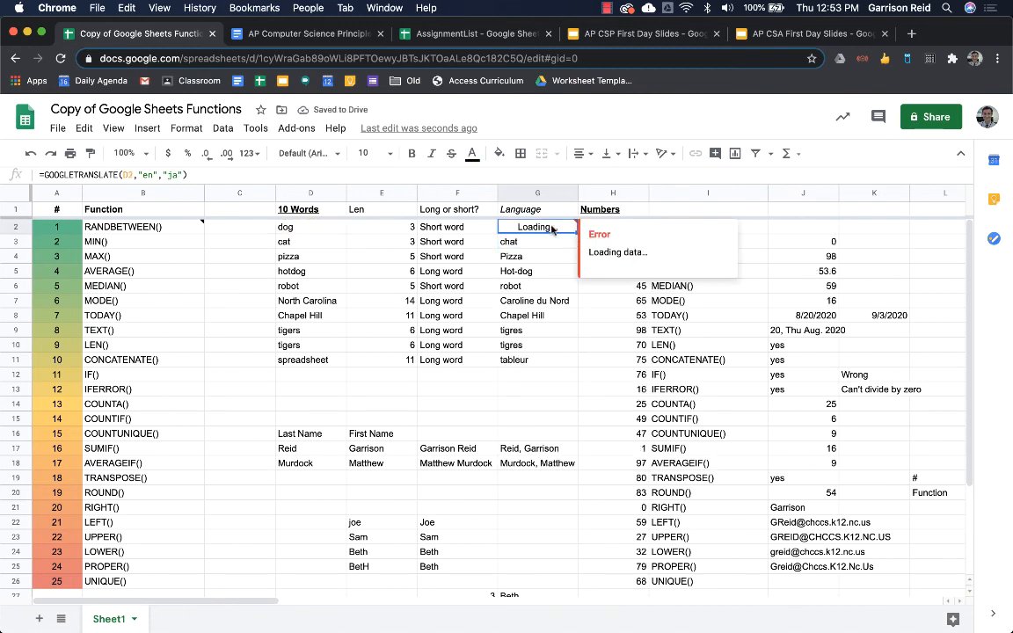
drag(578, 232, 559, 359)
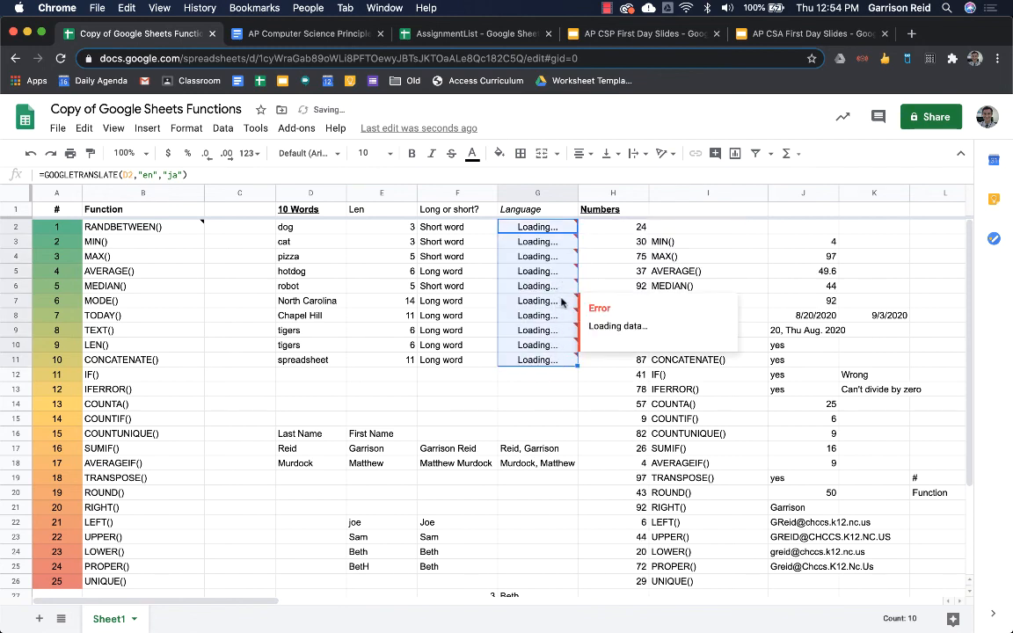
click(543, 380)
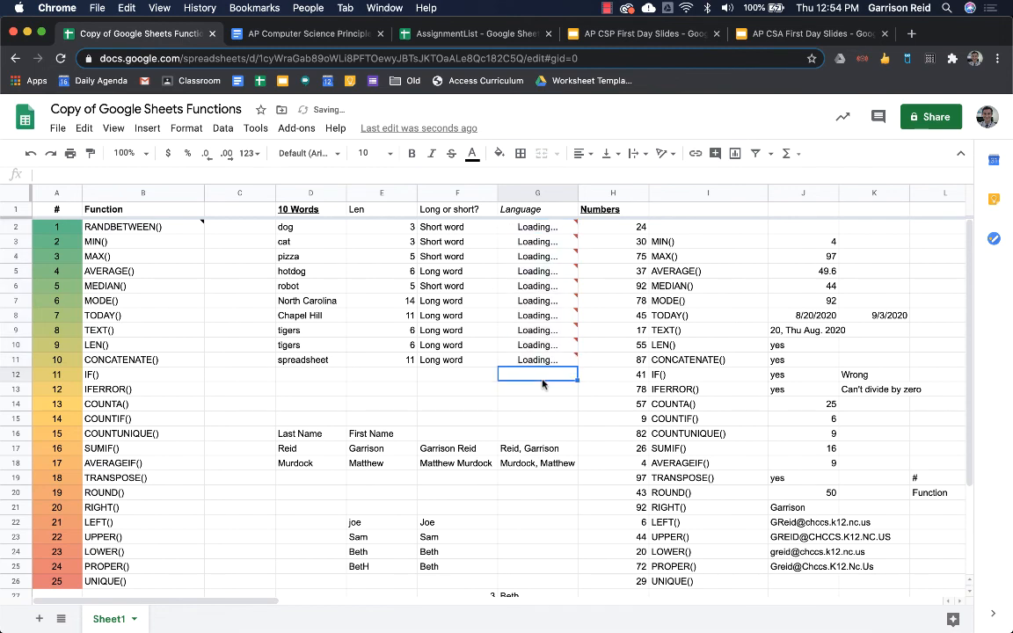
click(543, 329)
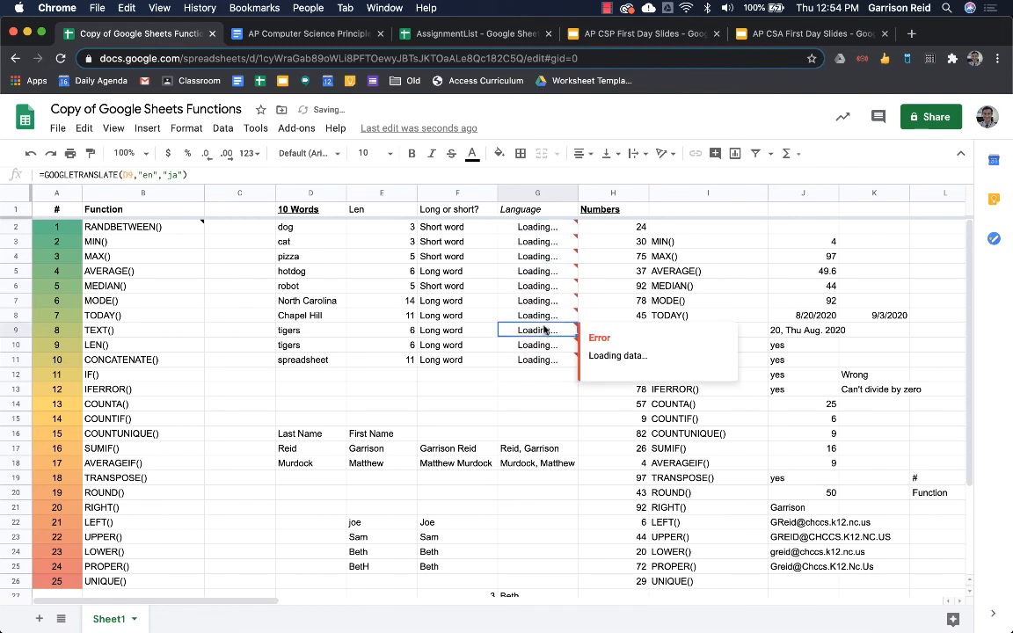
click(552, 228)
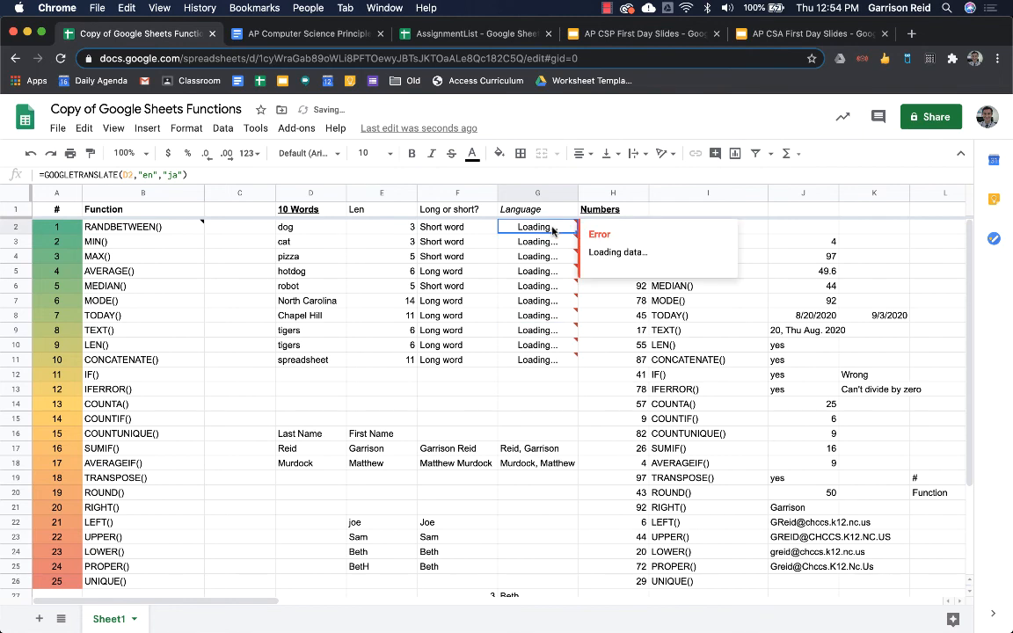
double_click(551, 228)
key(Return)
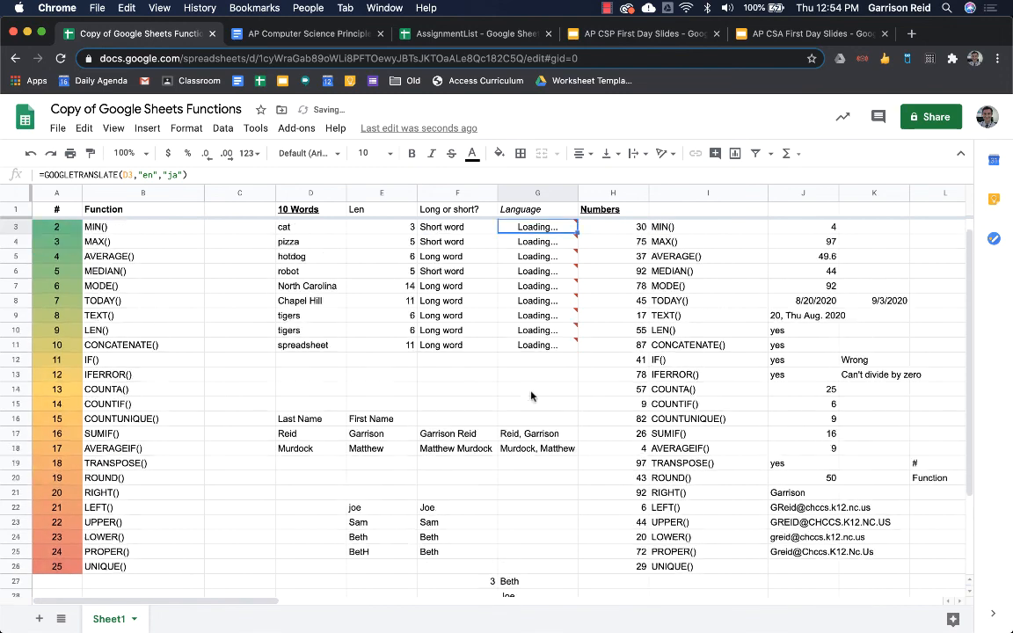
mouse_move(533, 326)
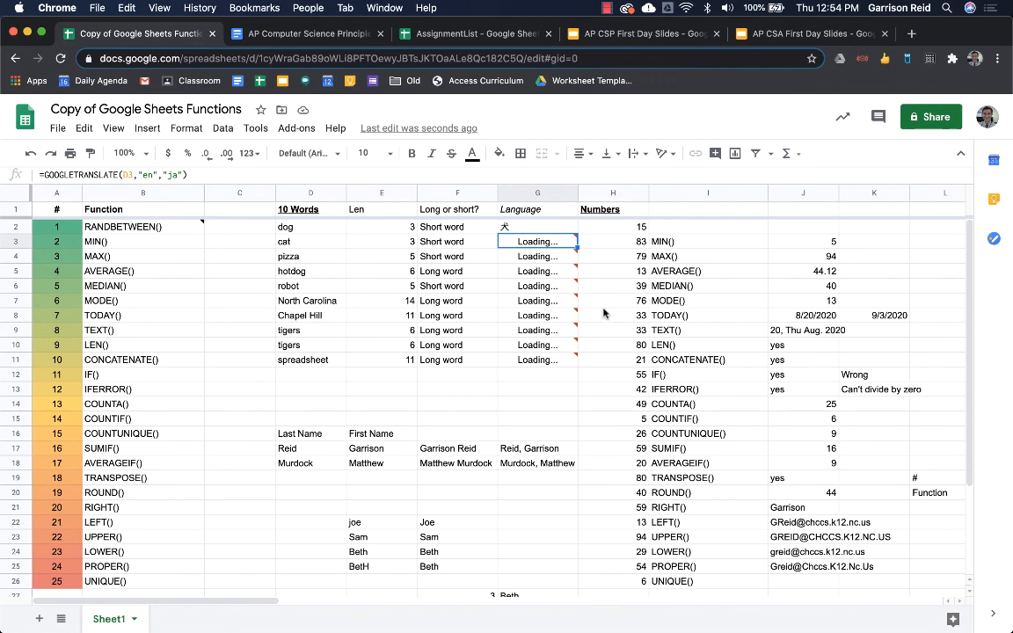
- Undo and redo to restore the translation formula in G3
text(=if(F3>5,"Long word","Short word"))
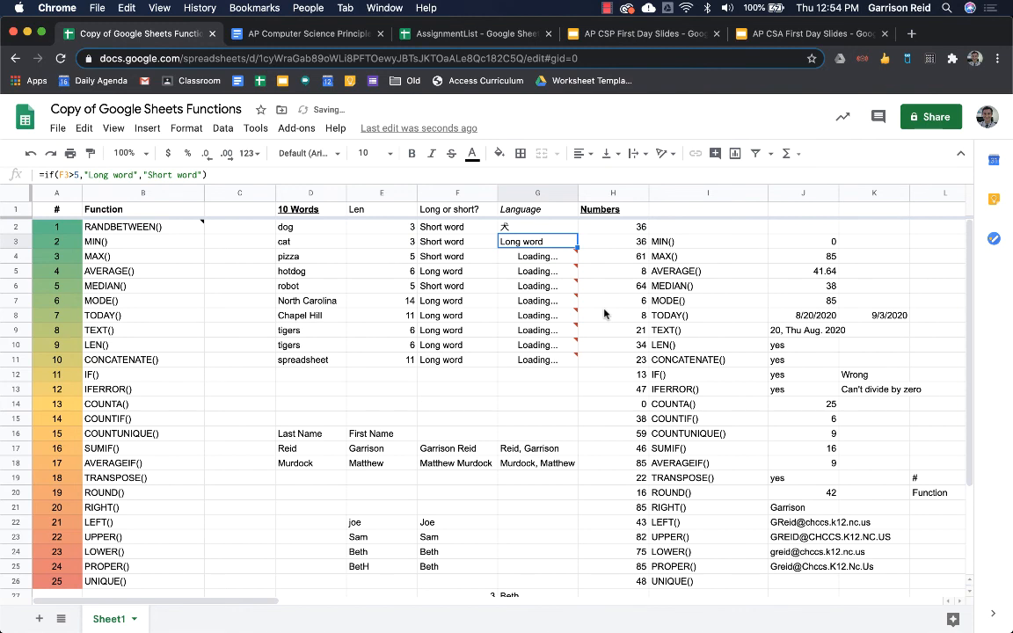
key(super+z)
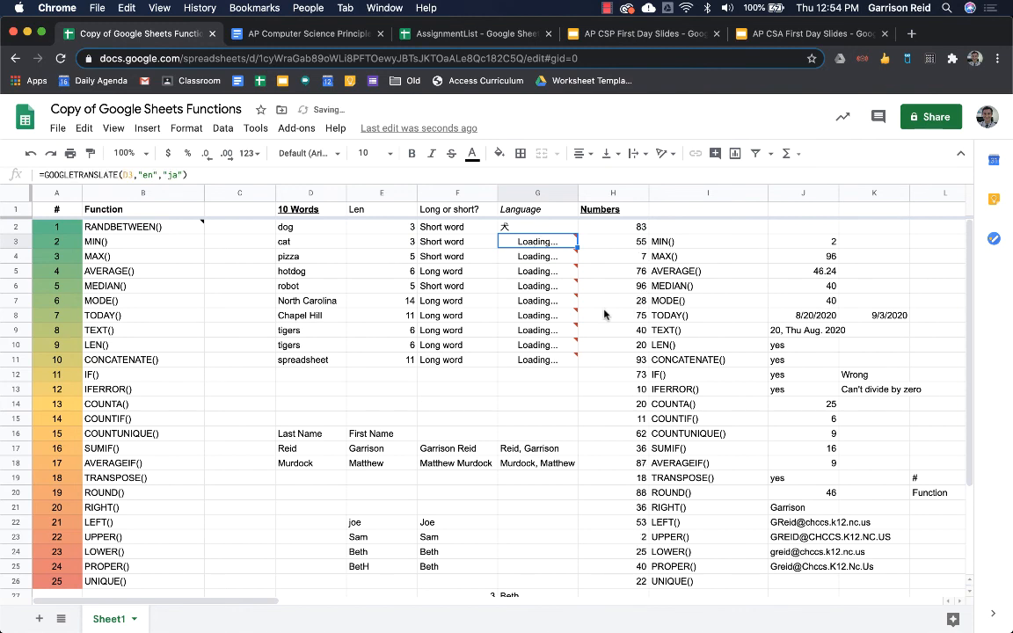
key(super+shift+z)
key(super+z)
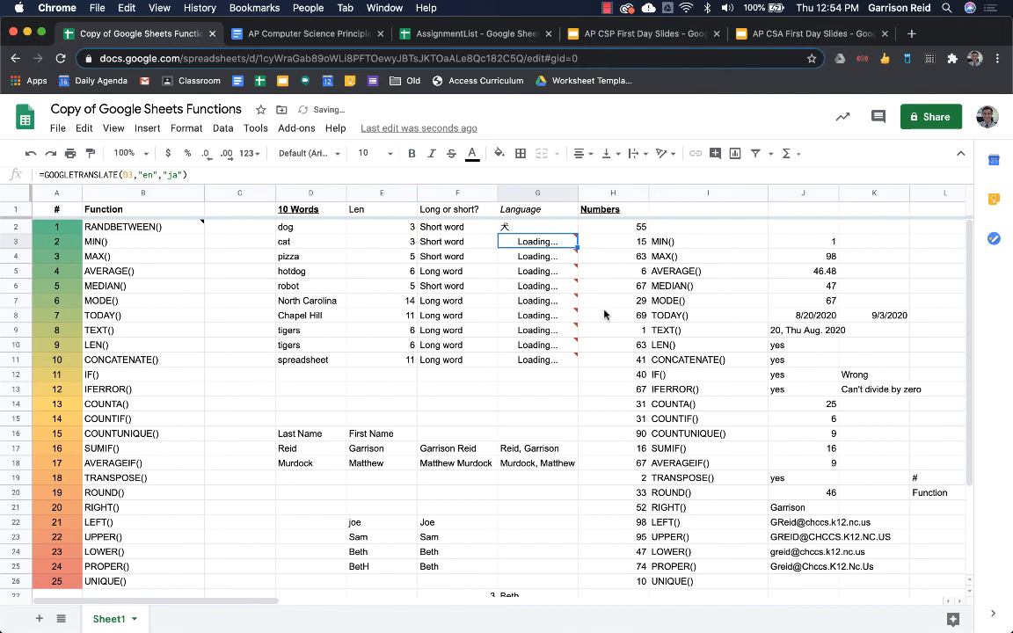
- Refill the Japanese GOOGLETRANSLATE formula from G2 down to G11 and check the results
click(552, 230)
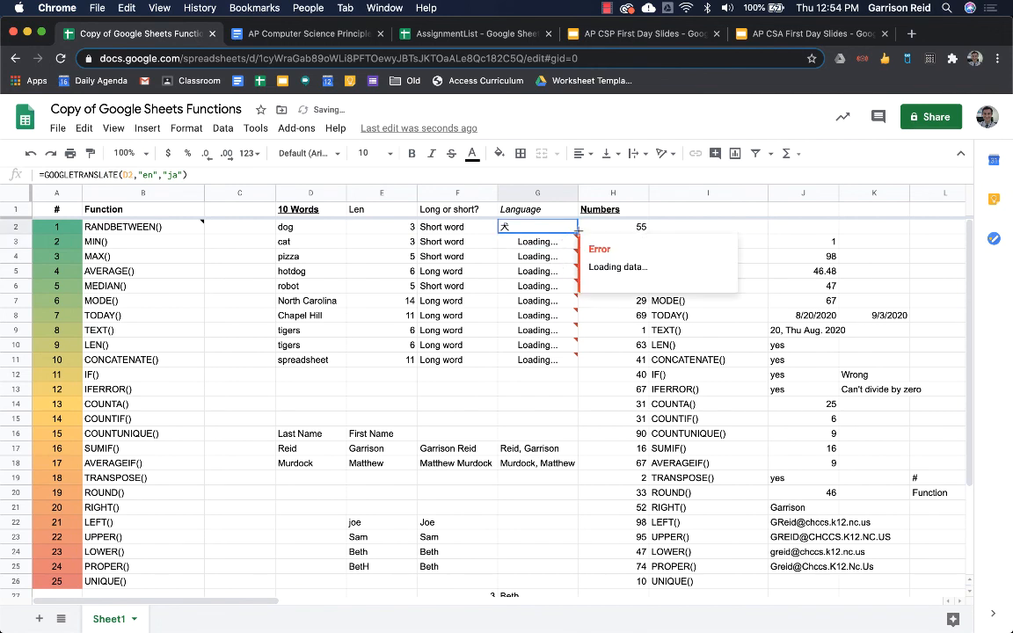
drag(577, 232, 577, 365)
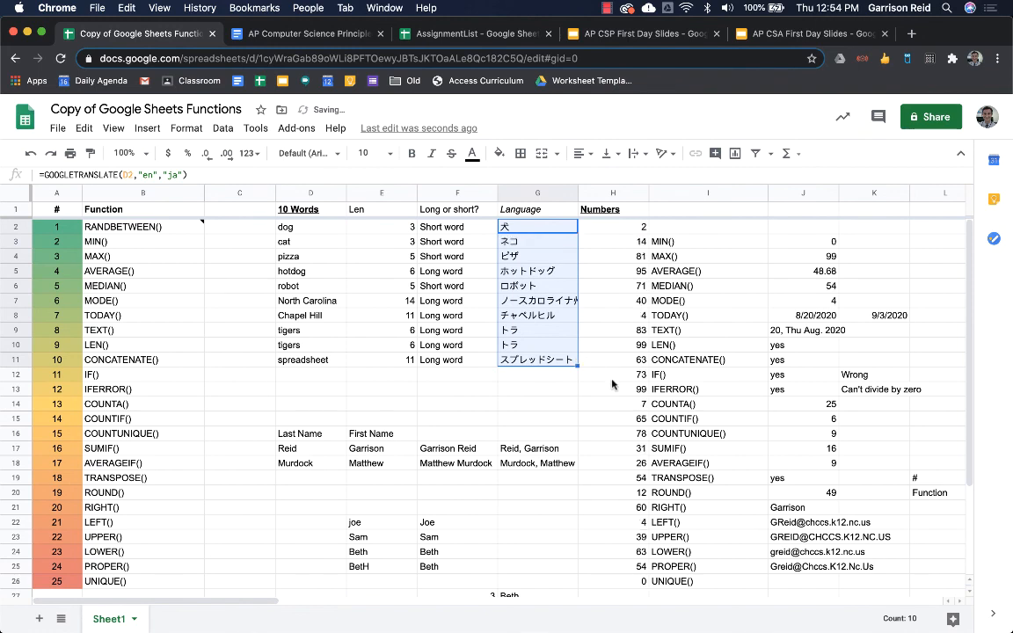
click(612, 378)
click(548, 228)
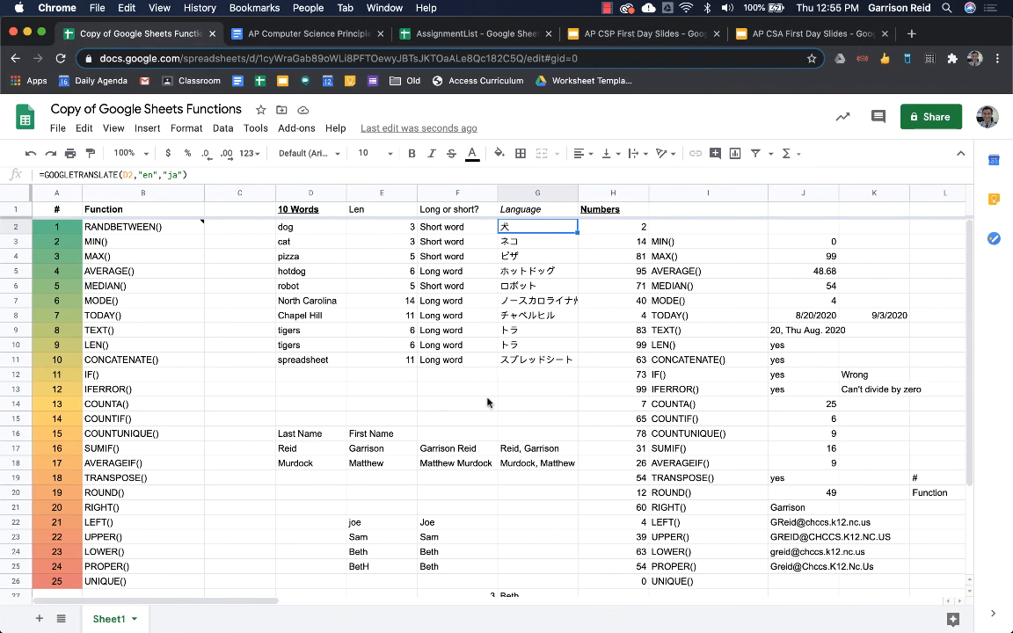
scroll(487, 403, down, 2)
scroll(487, 403, up, 2)
click(607, 8)
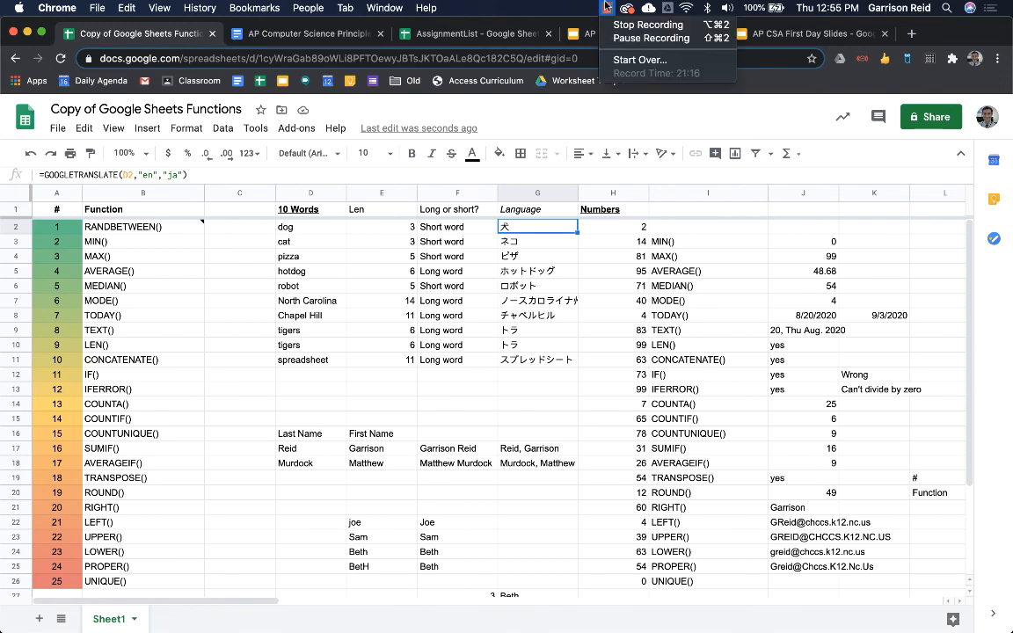
click(615, 26)
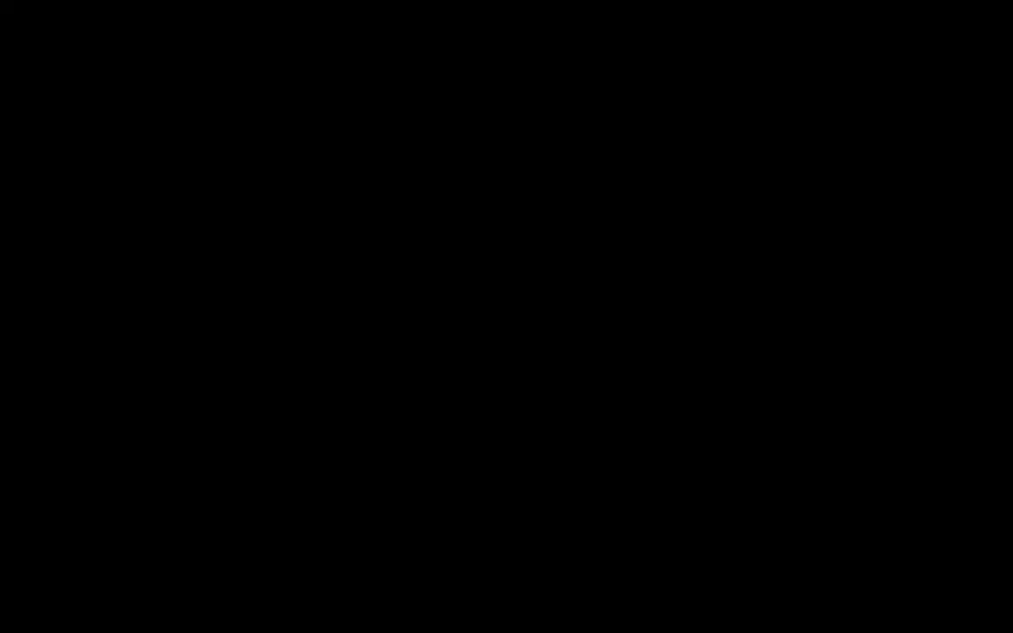